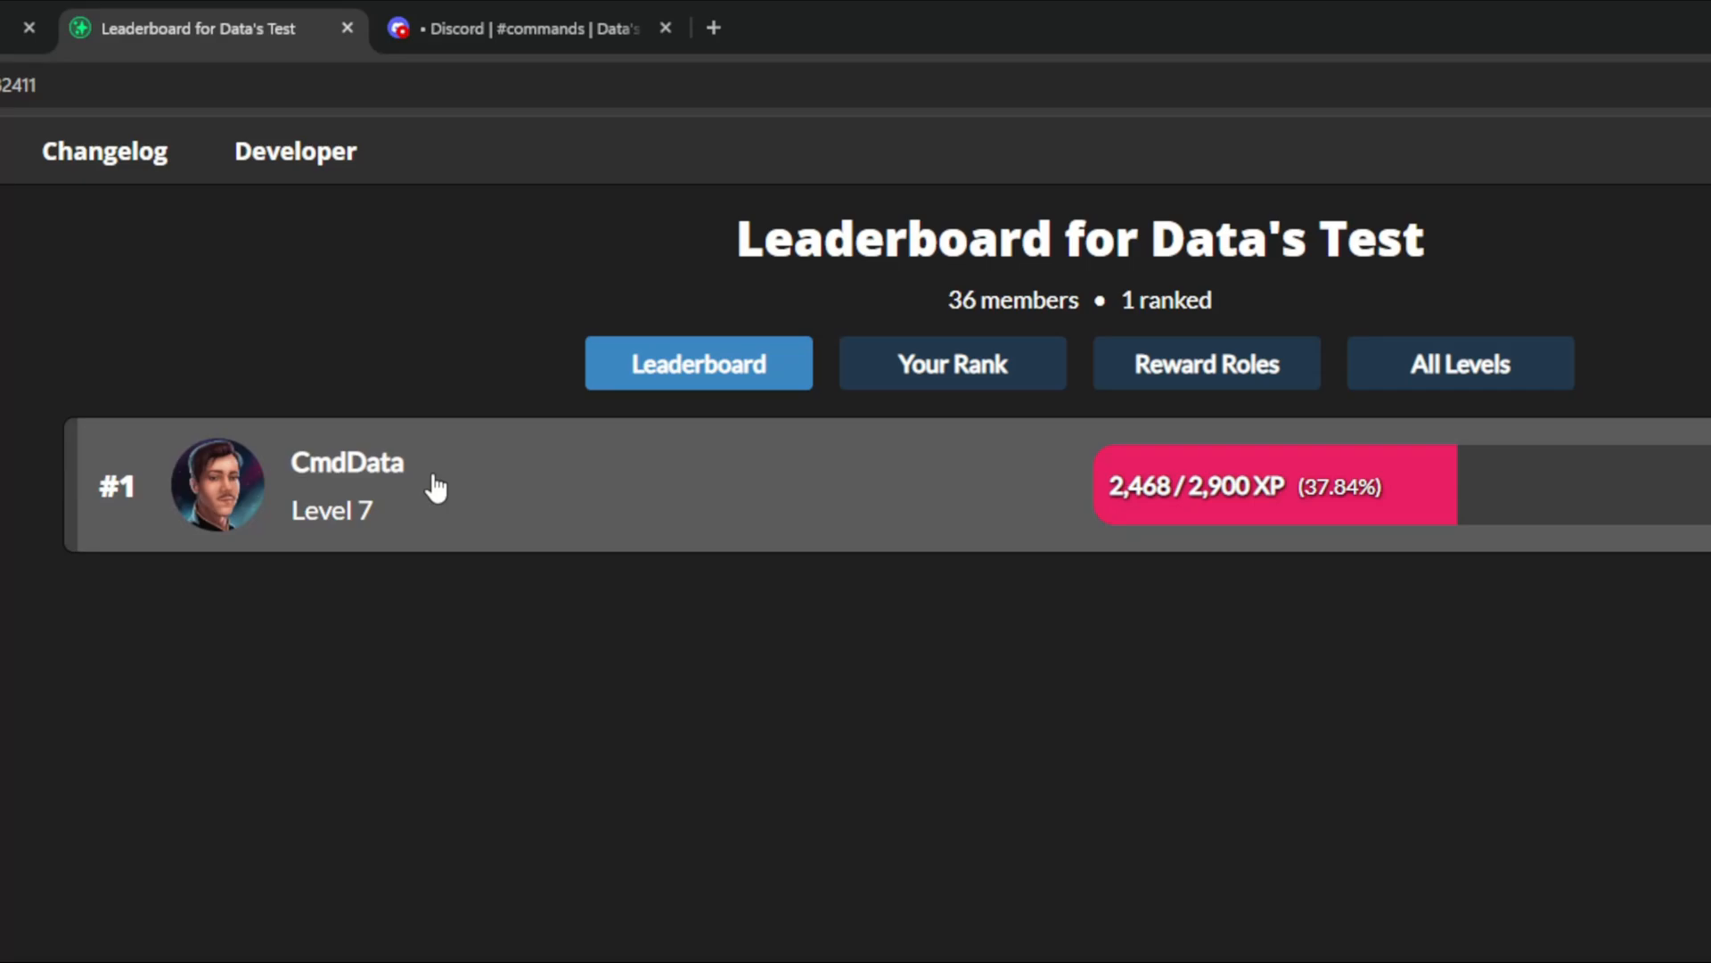
# Check the Polaris leaderboard's reward roles, and open the Import Bots page for the Data's Test server on Lurkr.
pyautogui.click(1159, 376)
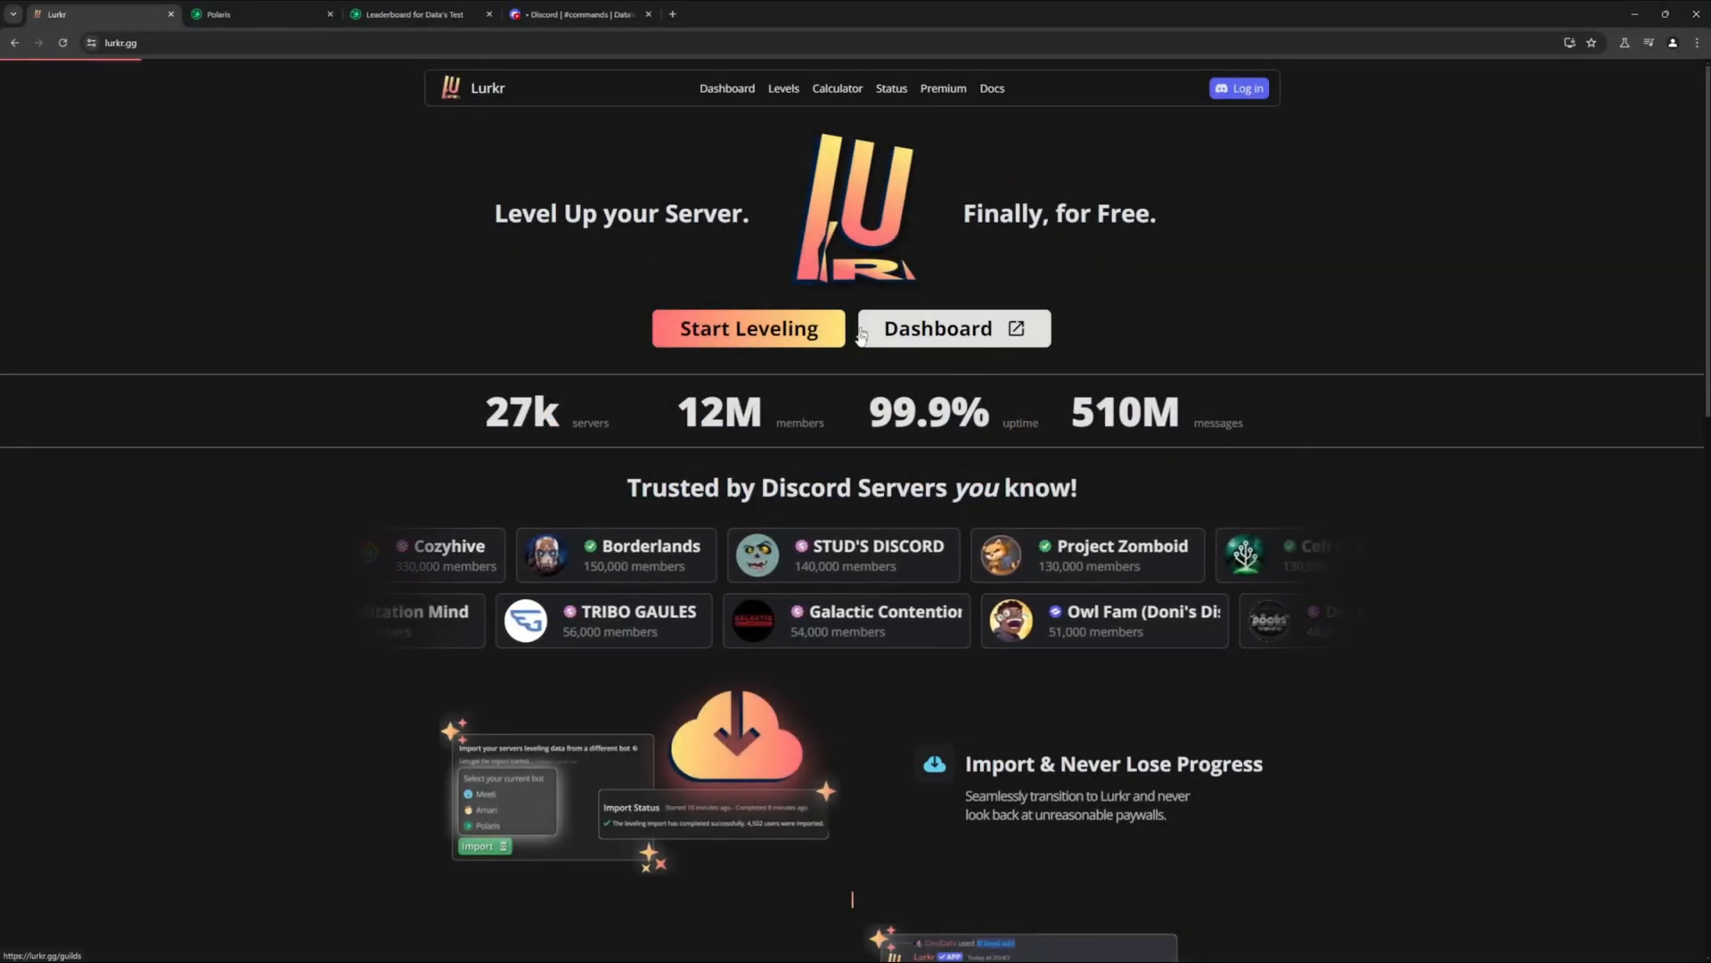
pyautogui.click(967, 332)
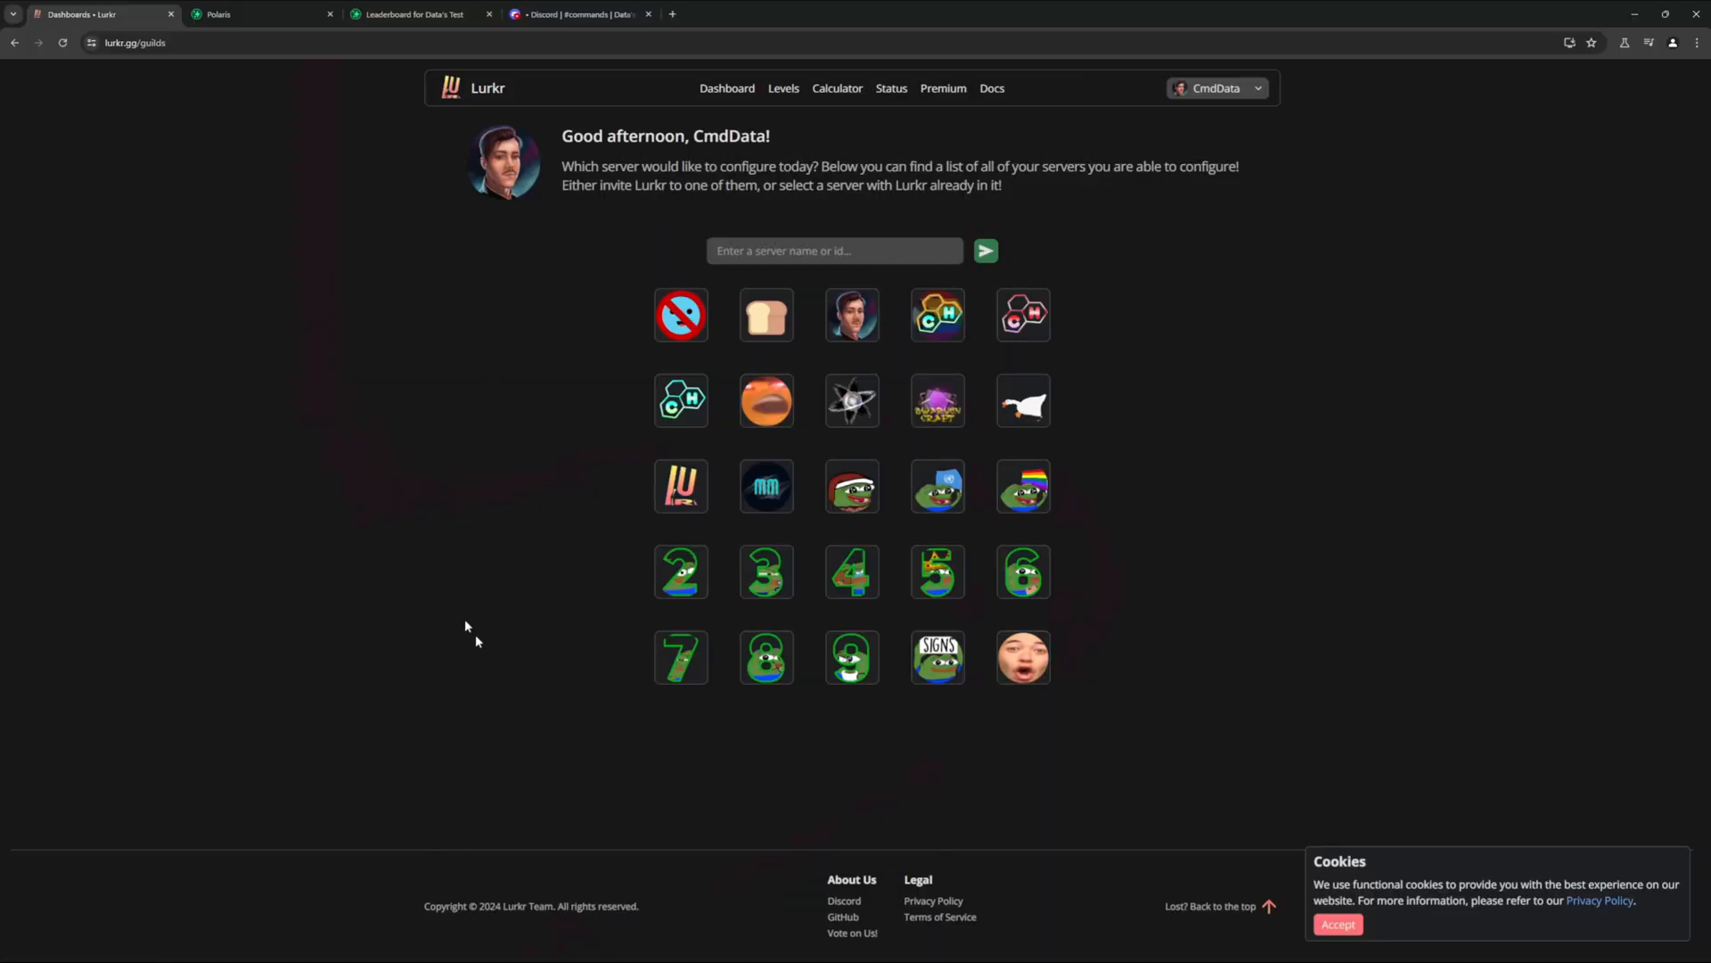
pyautogui.click(860, 410)
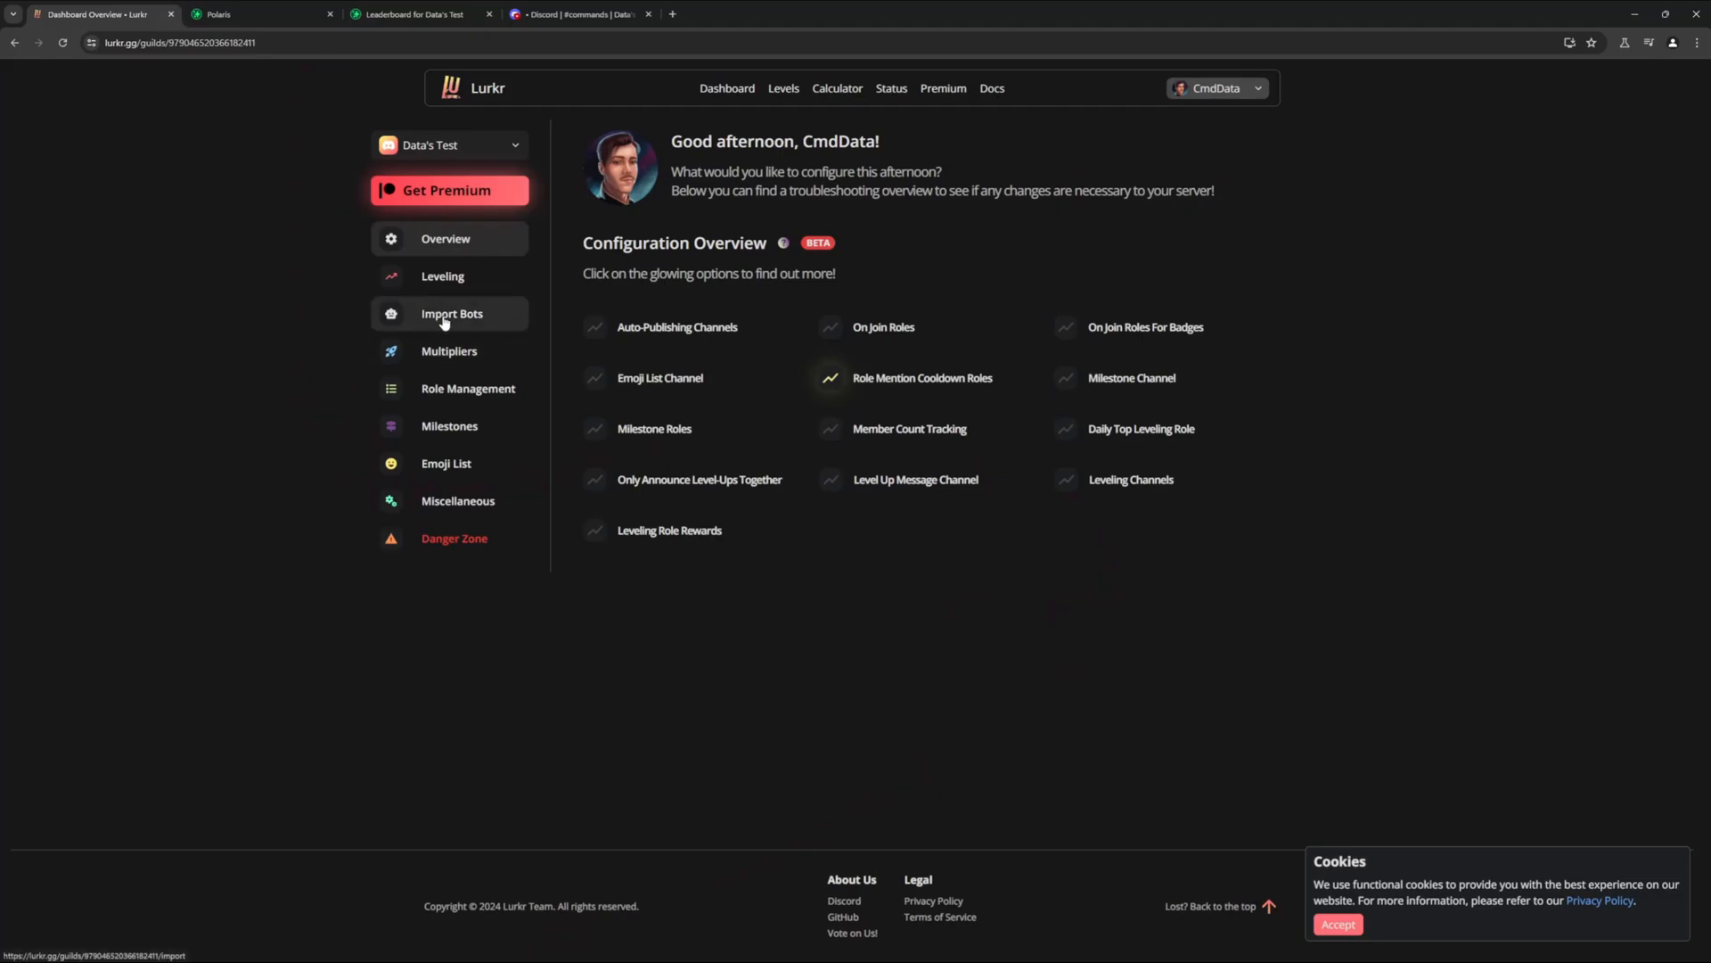
pyautogui.click(441, 319)
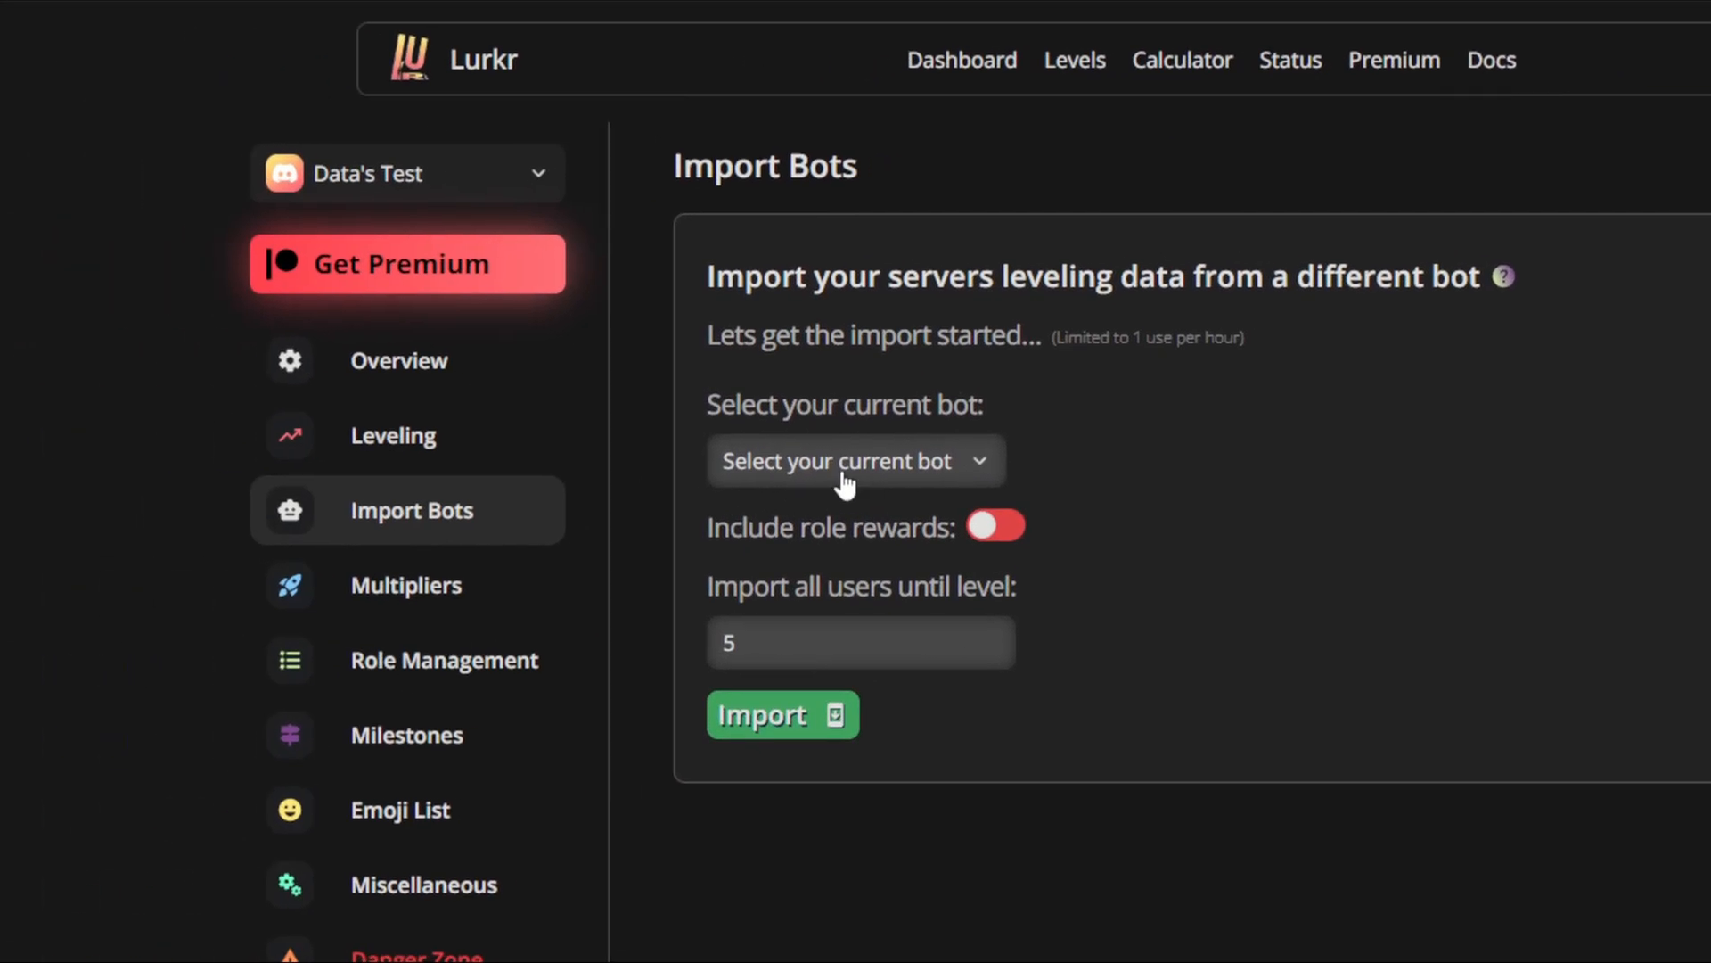
# Choose Polaris as the current bot to import from and enable including role rewards.
pyautogui.click(1314, 428)
pyautogui.click(799, 677)
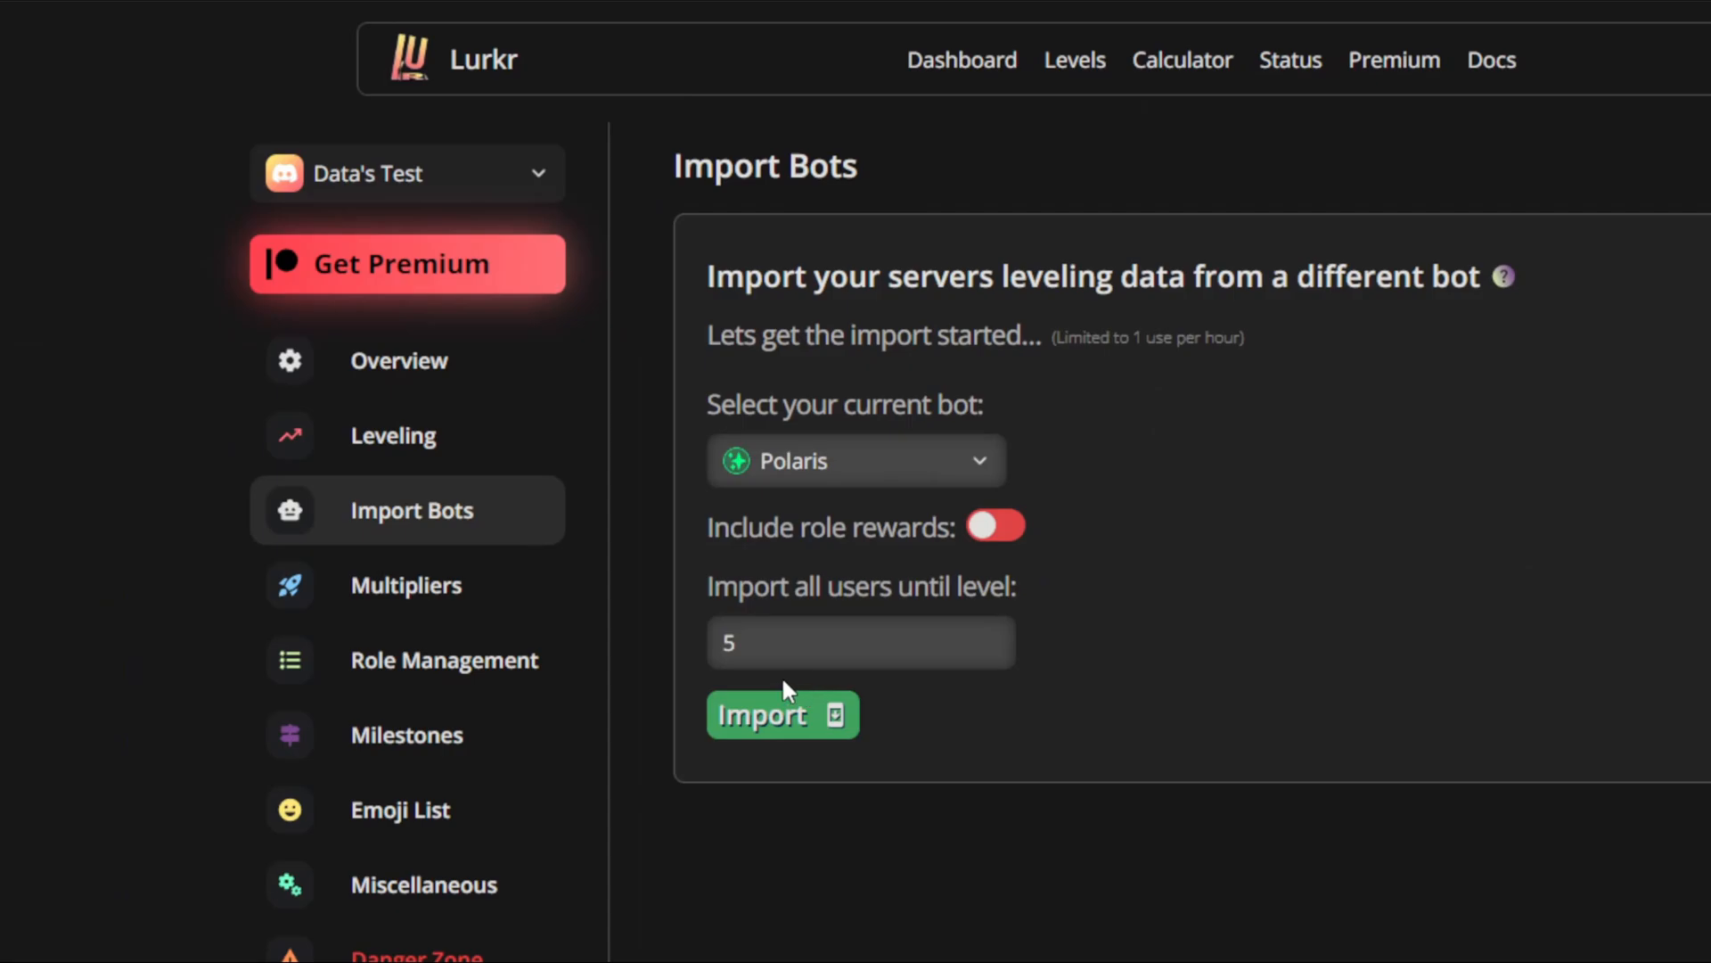
pyautogui.click(832, 473)
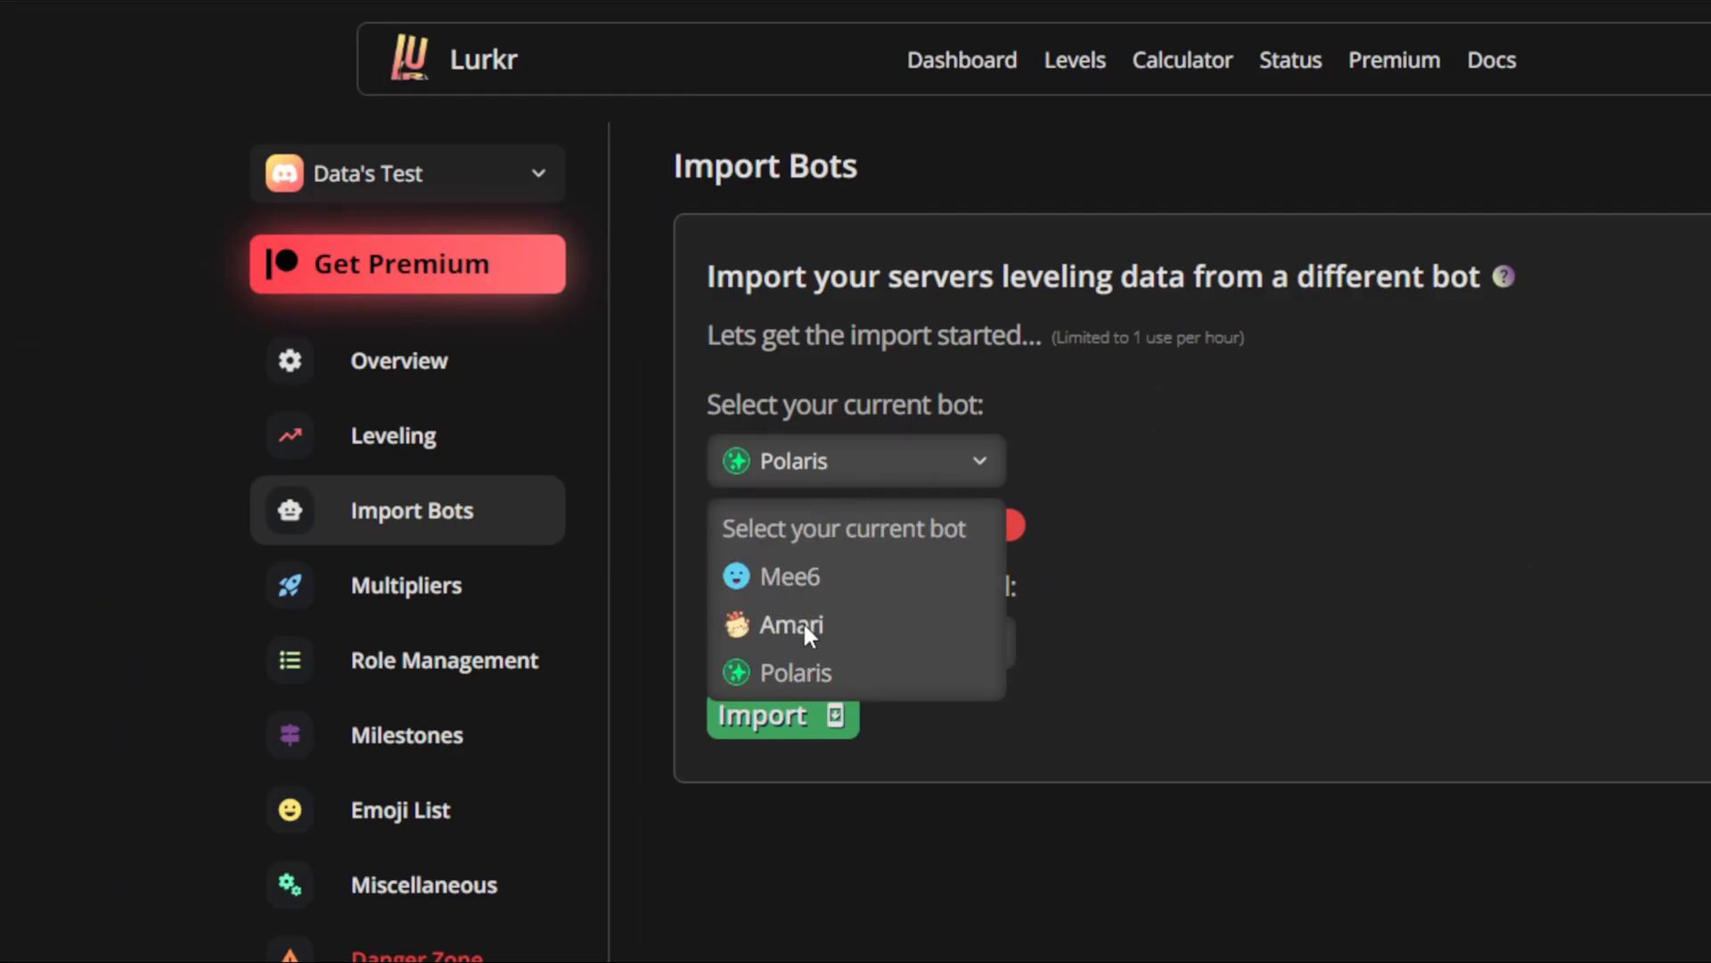
pyautogui.click(1059, 776)
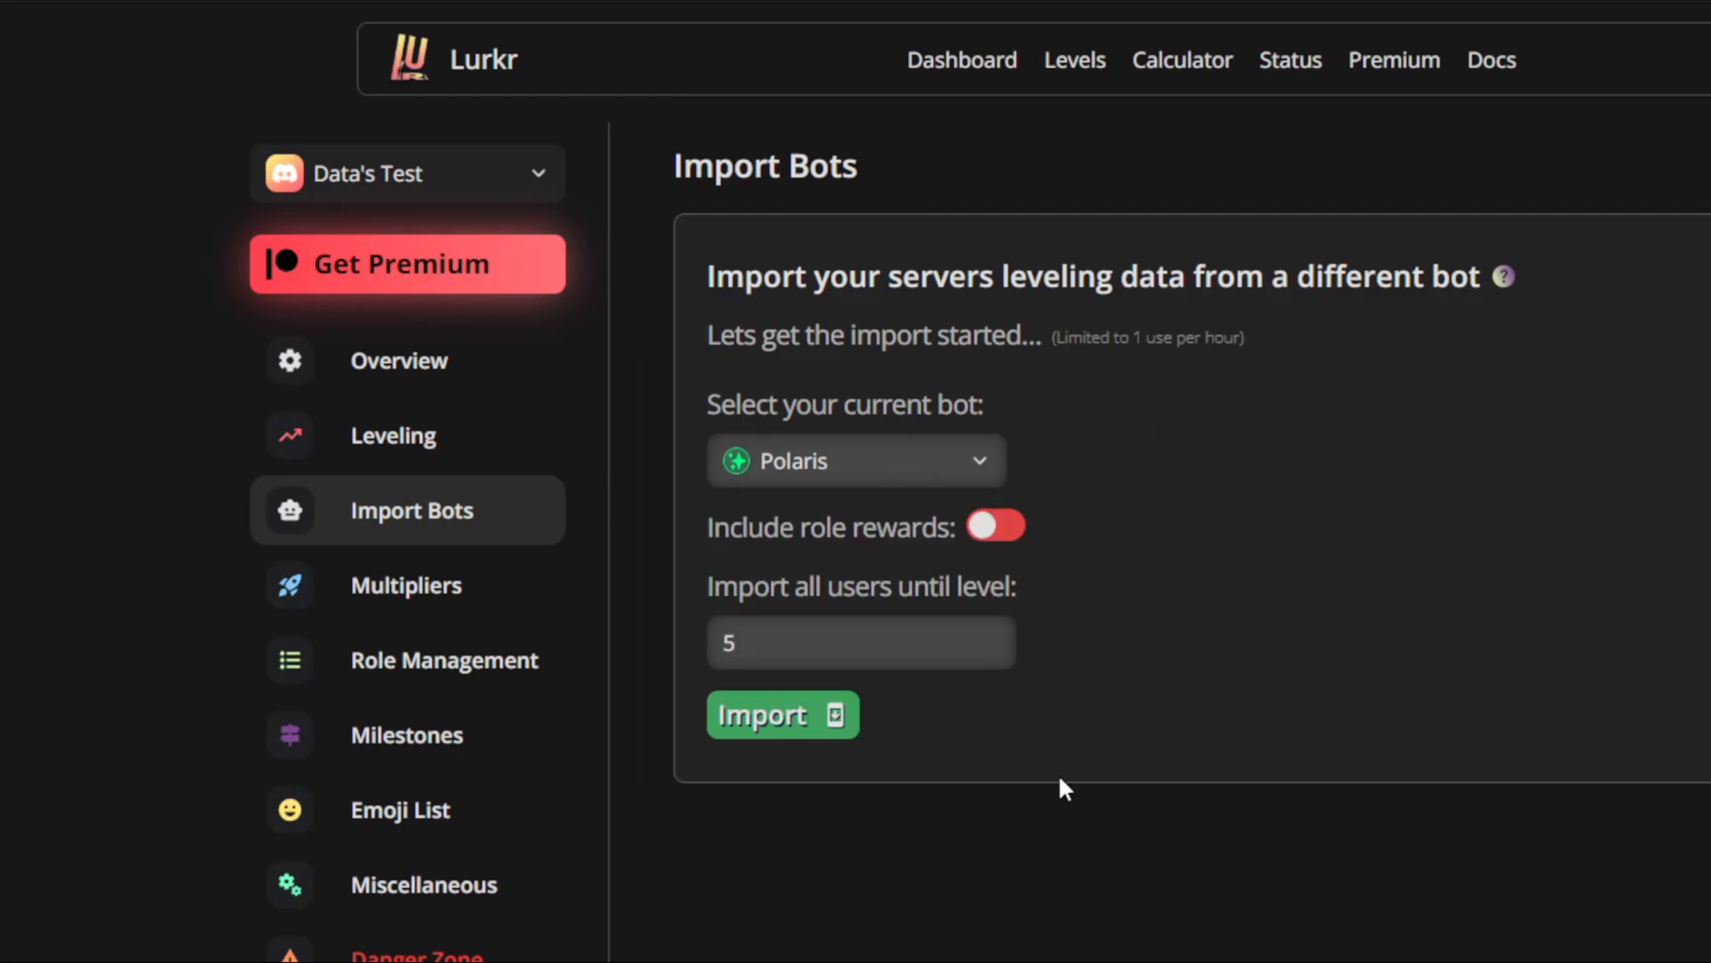
pyautogui.click(986, 528)
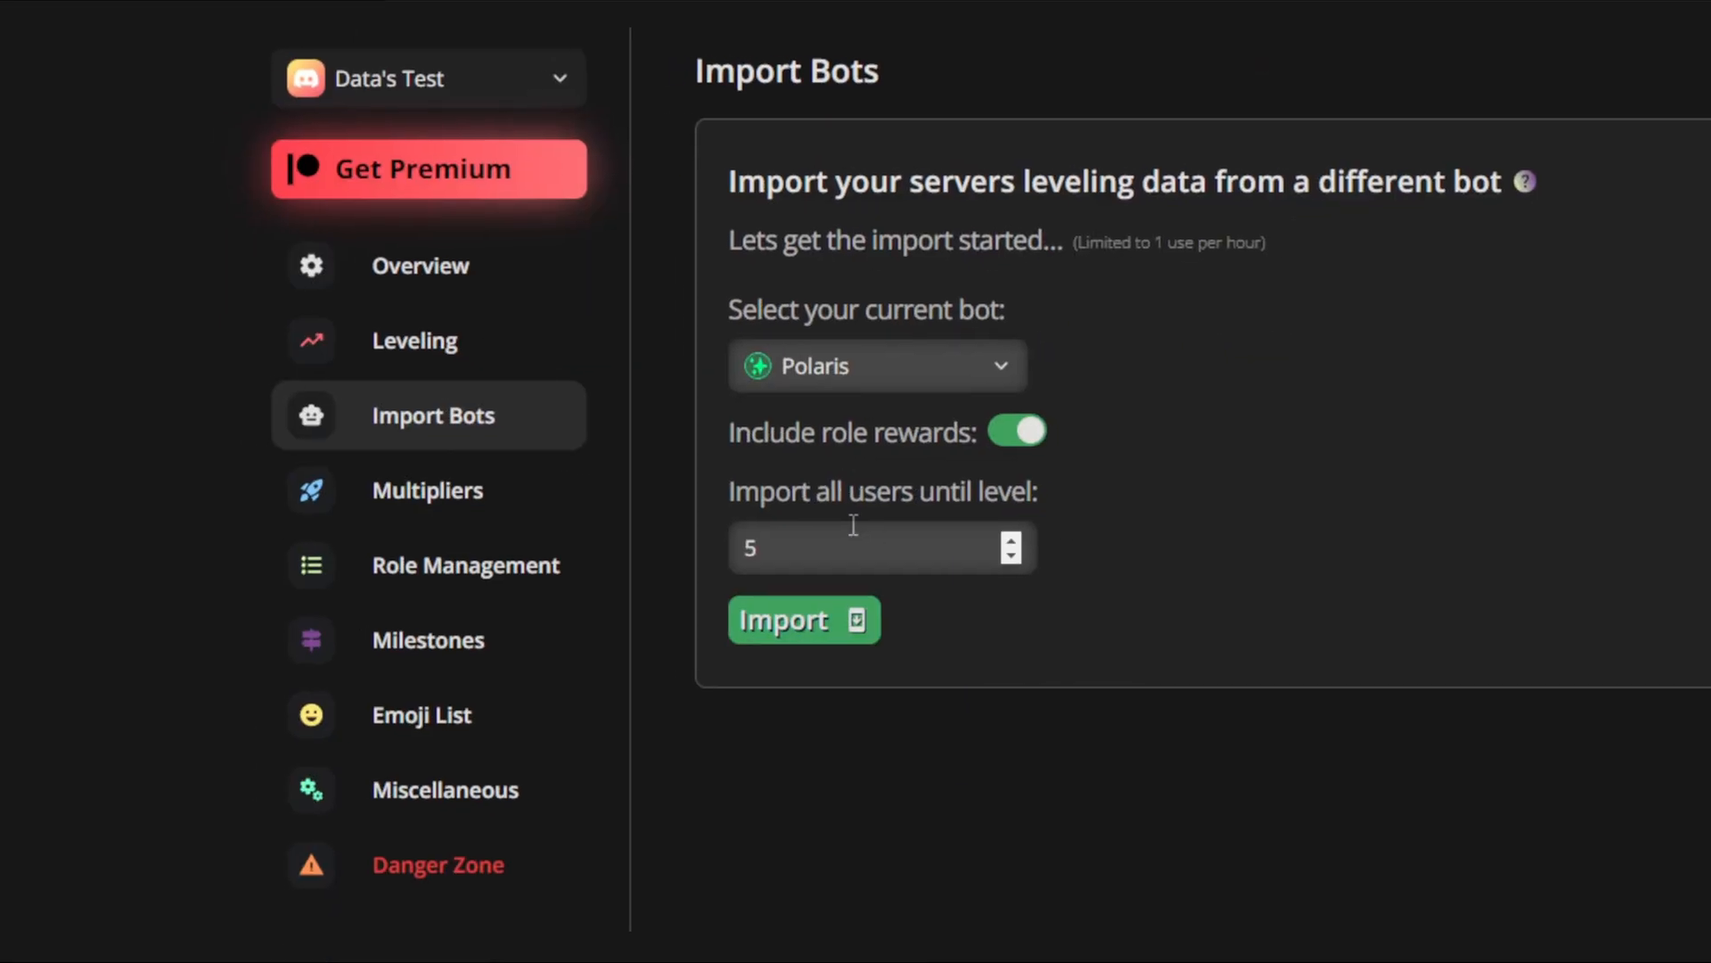
# Set the import to cover all users until level 3, and start and confirm the leveling data import.
pyautogui.moveTo(731, 495); pyautogui.dragTo(1050, 508)
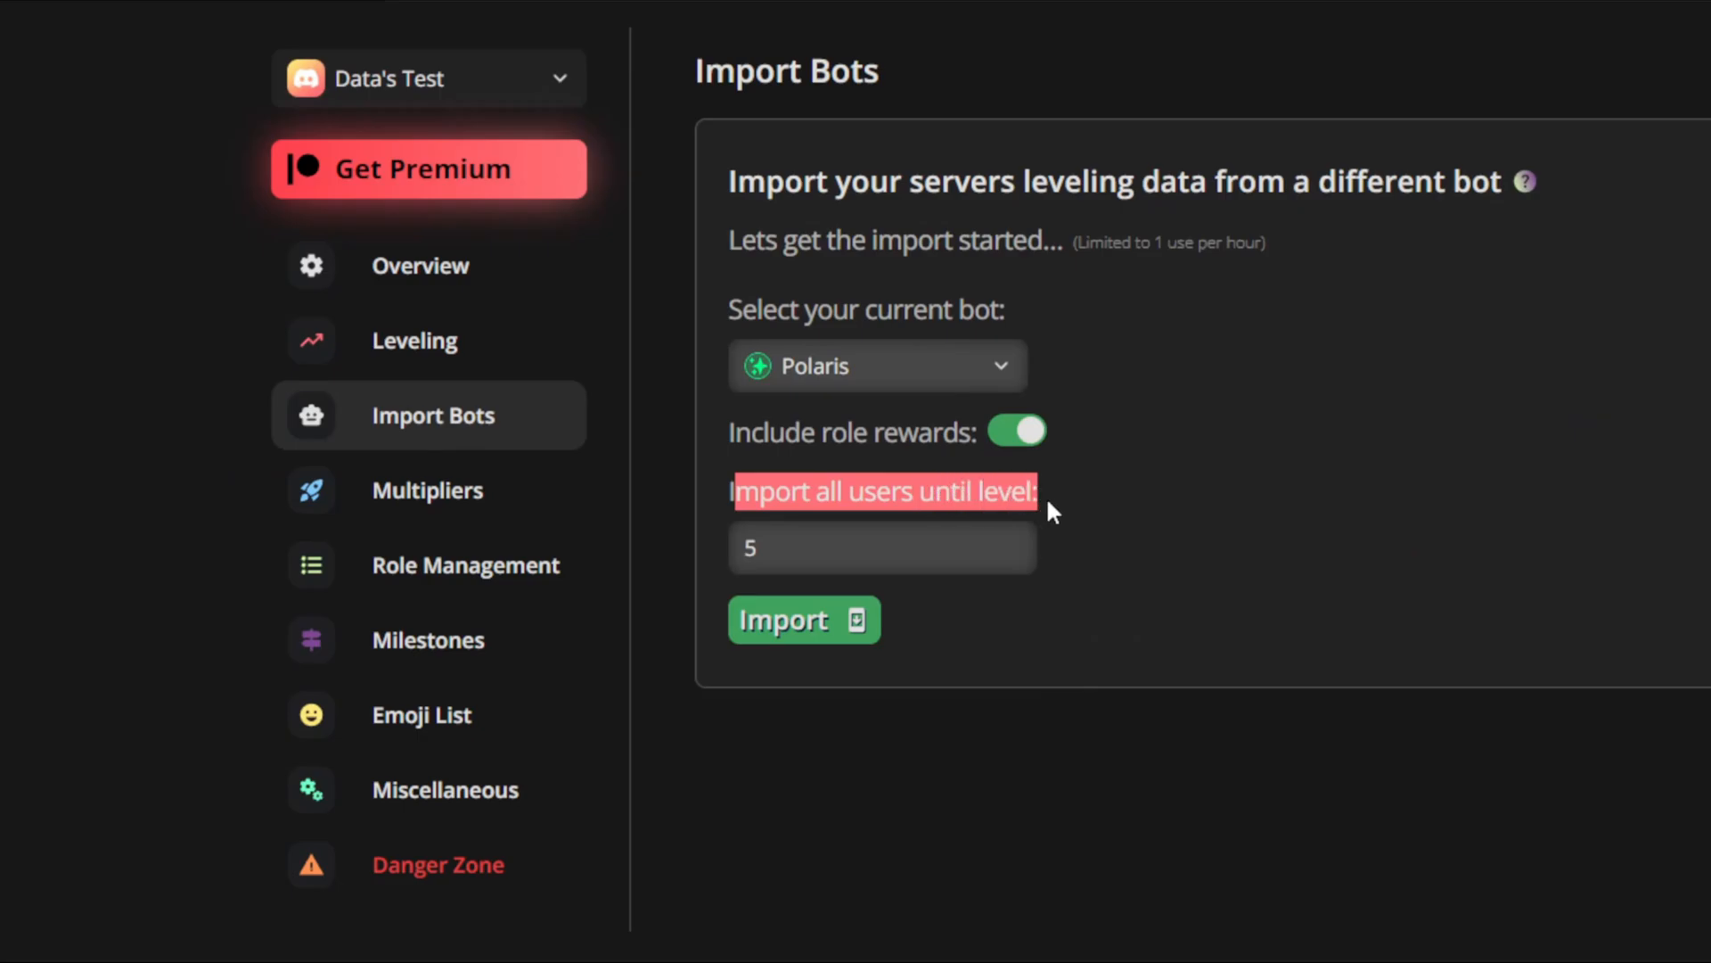
pyautogui.click(935, 501)
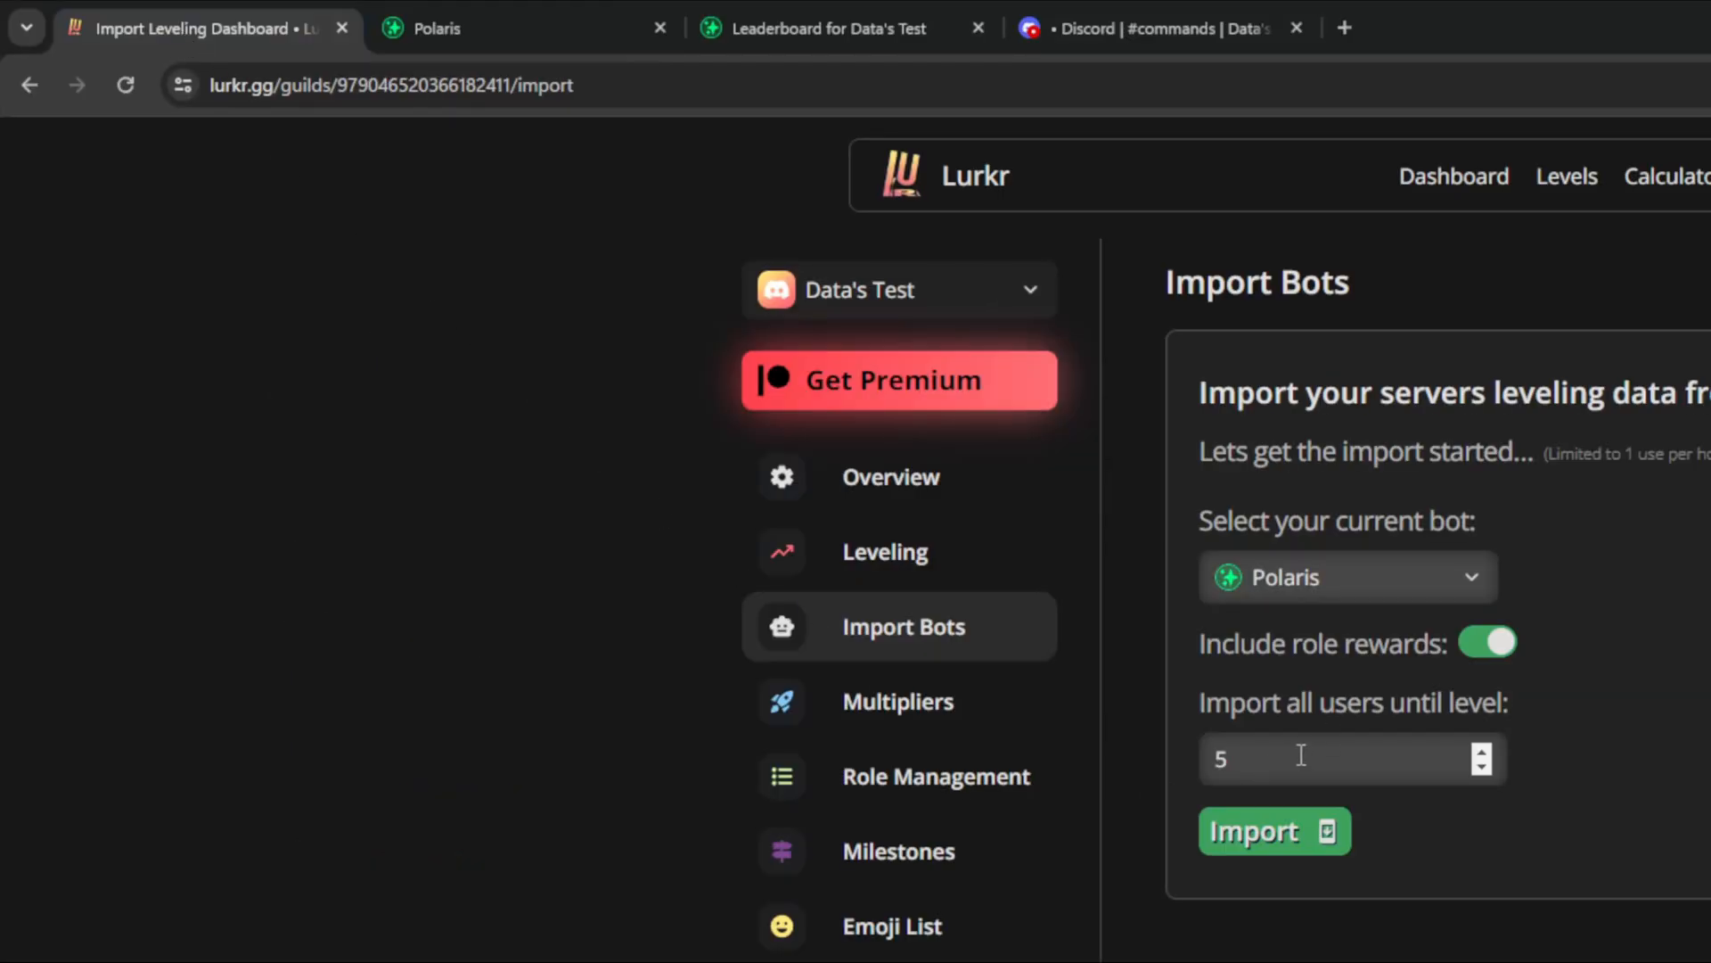
pyautogui.click(800, 552)
pyautogui.moveTo(800, 553); pyautogui.dragTo(723, 548)
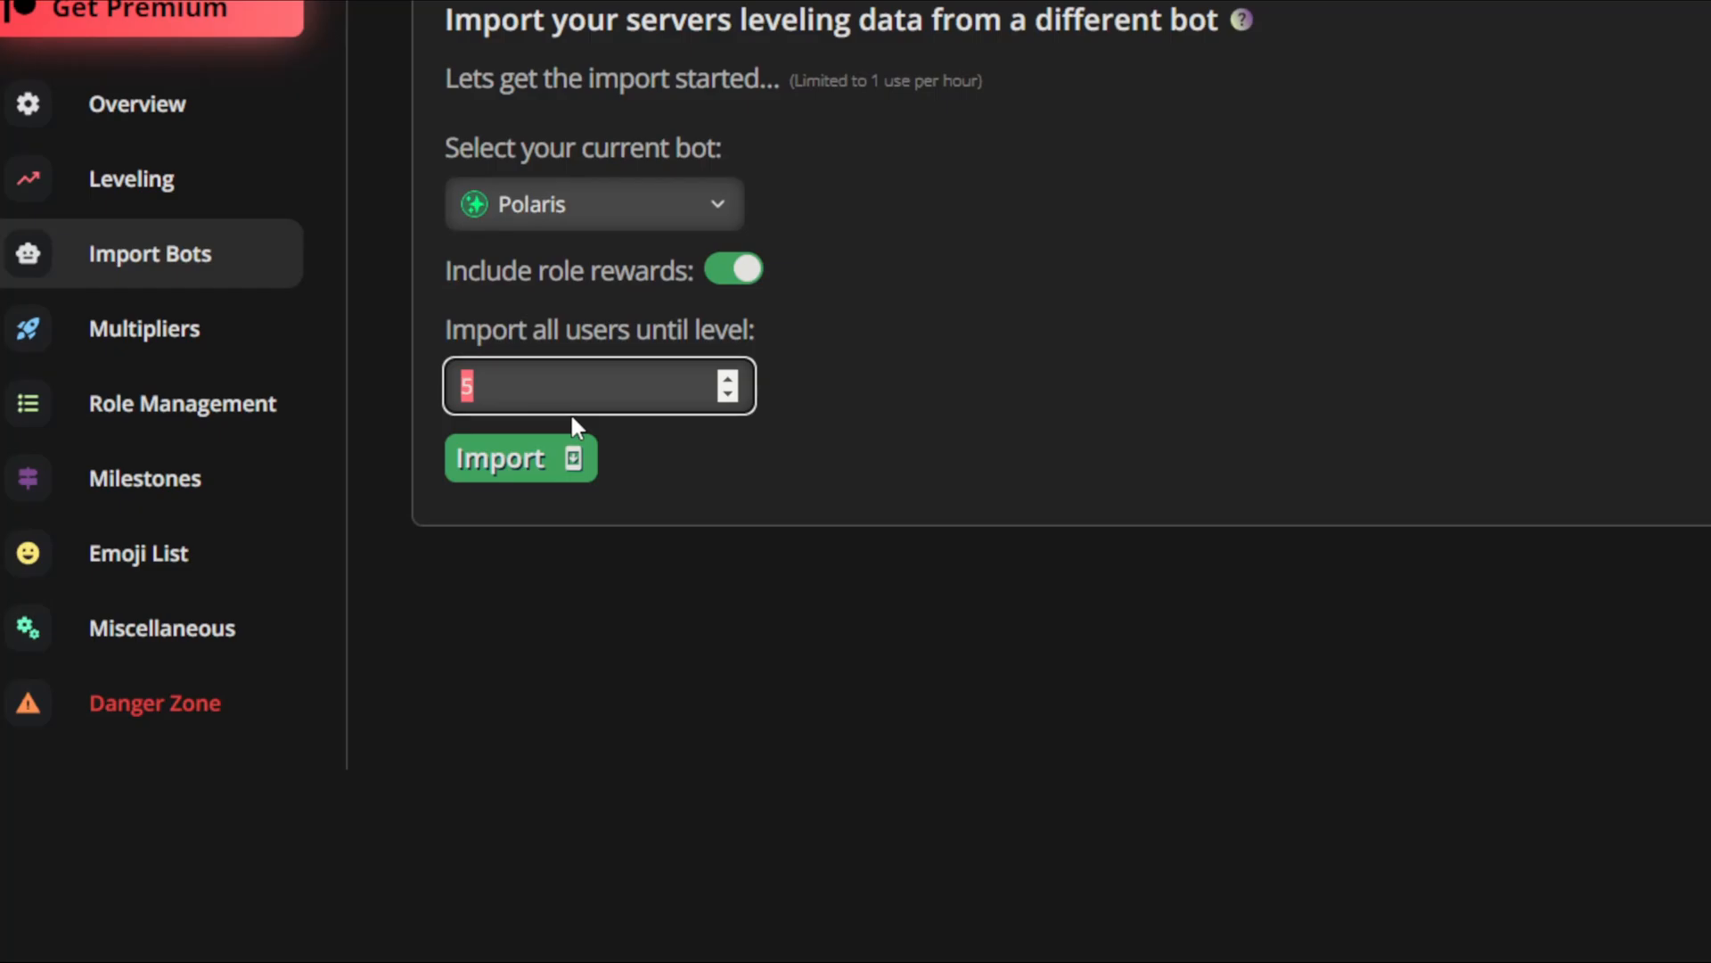
pyautogui.click(489, 383)
pyautogui.press('BackSpace')
pyautogui.write('3')
pyautogui.click(890, 420)
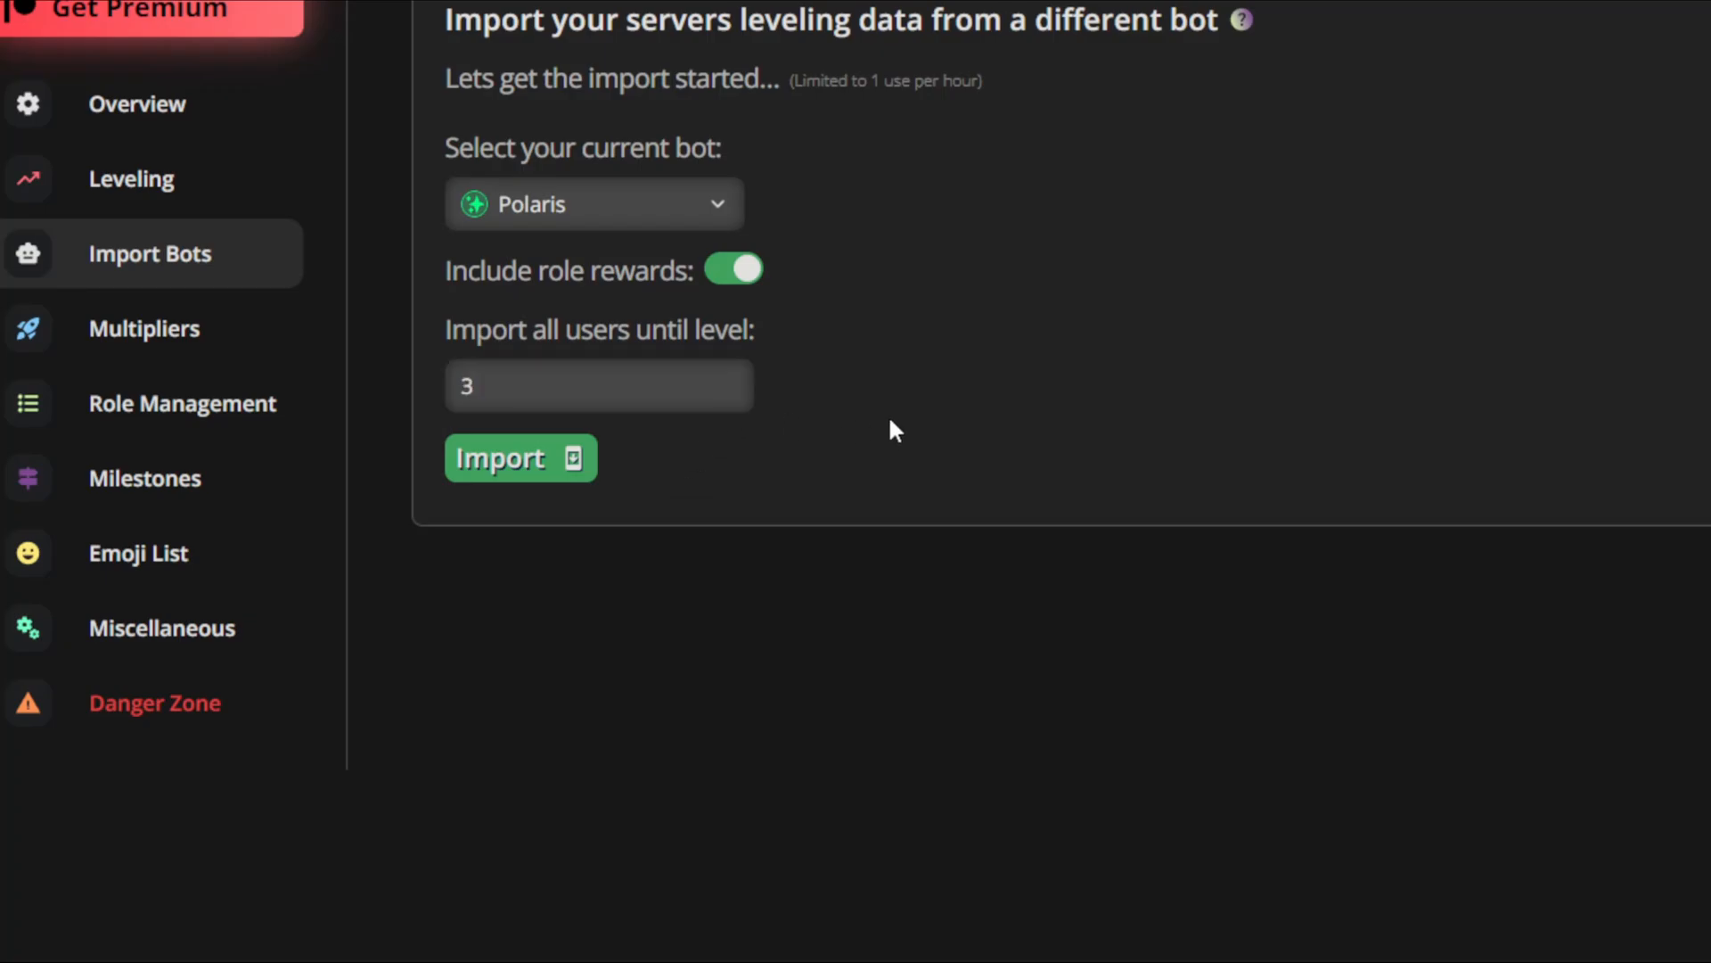
pyautogui.click(517, 471)
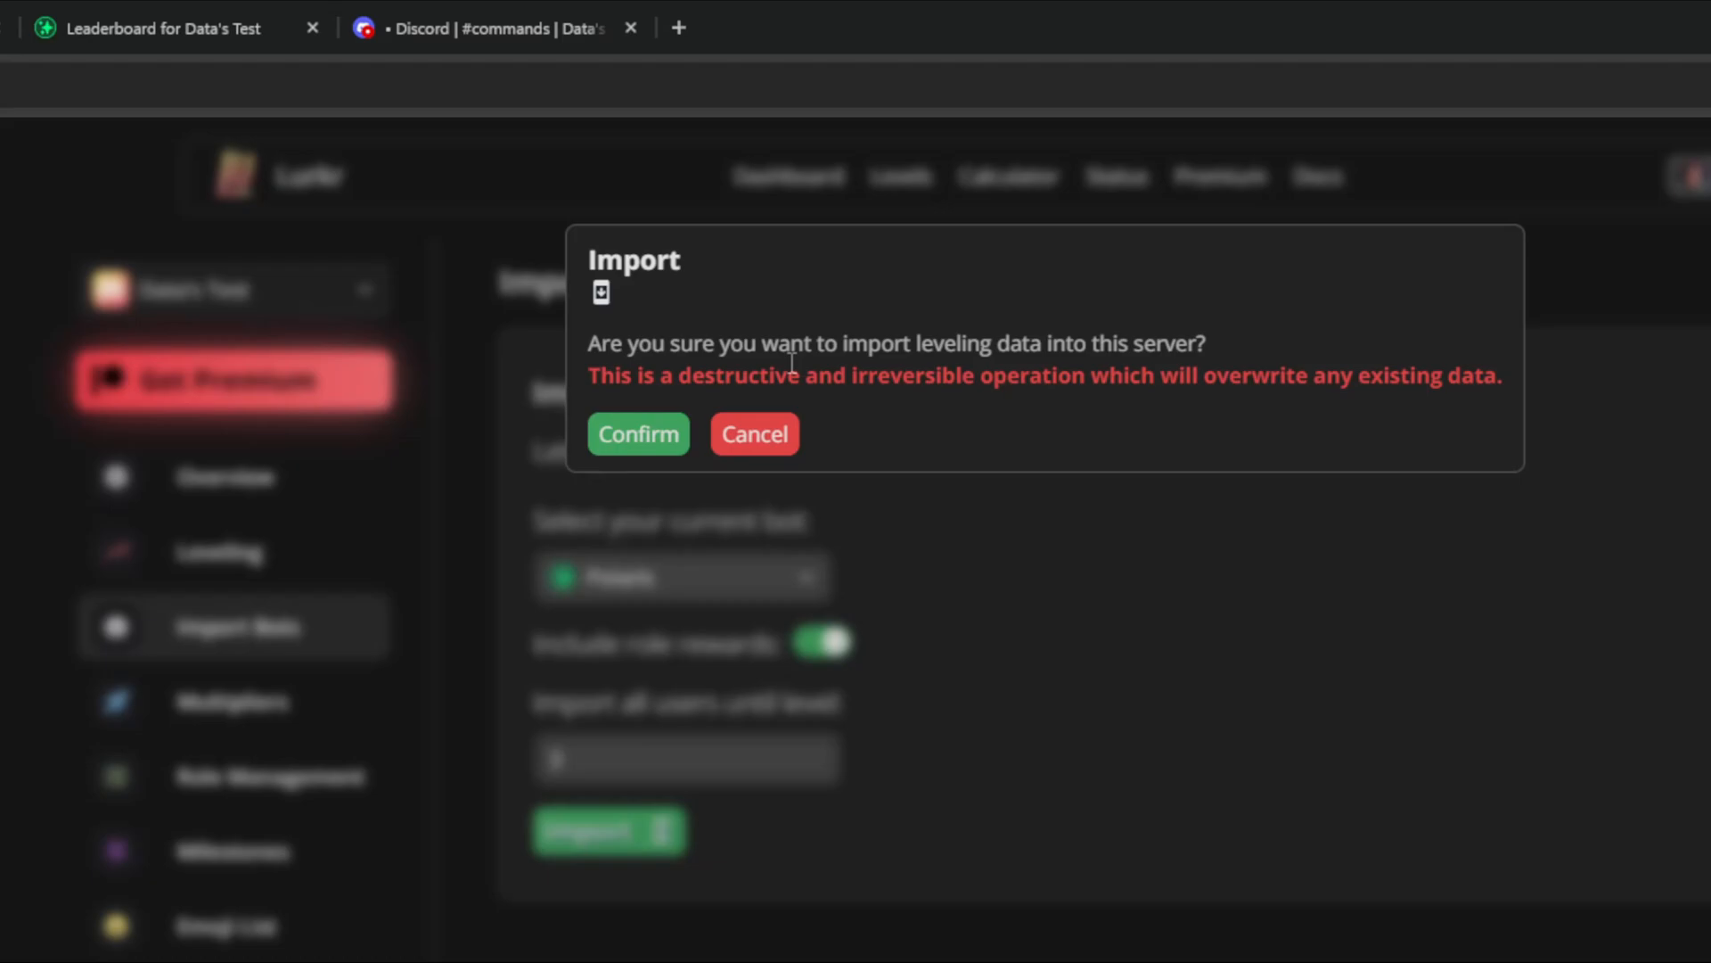
pyautogui.click(649, 442)
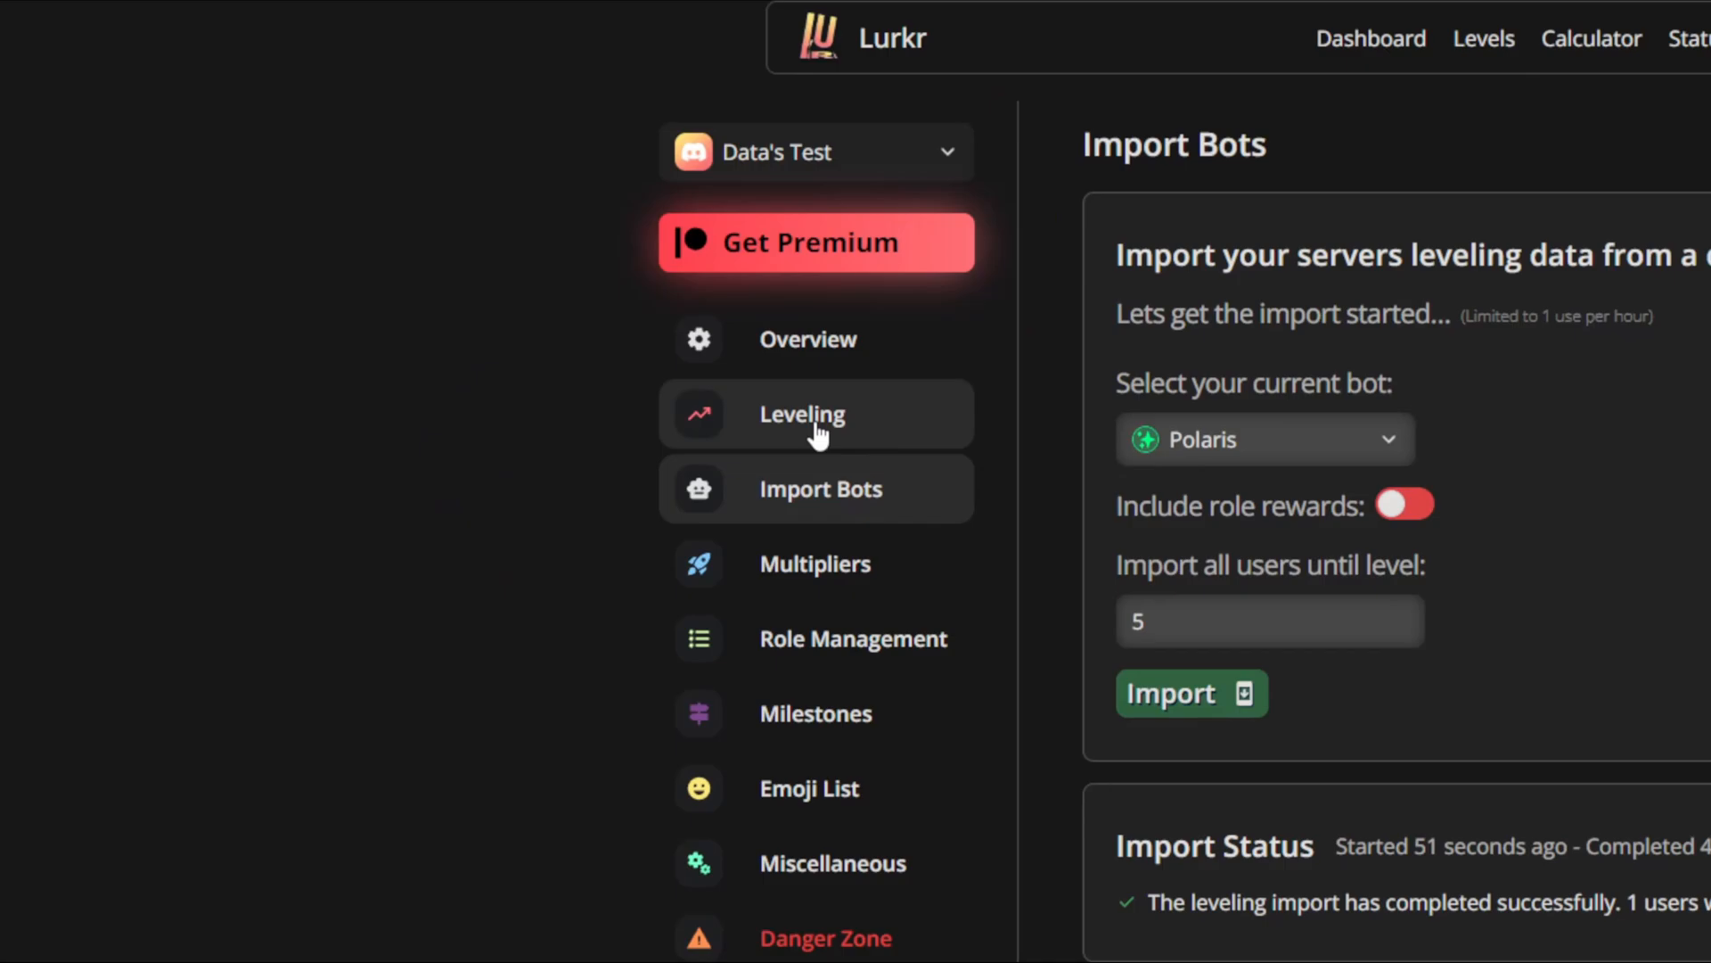
# Turn on the leveling system for the Data's Test server and save the settings.
pyautogui.click(819, 435)
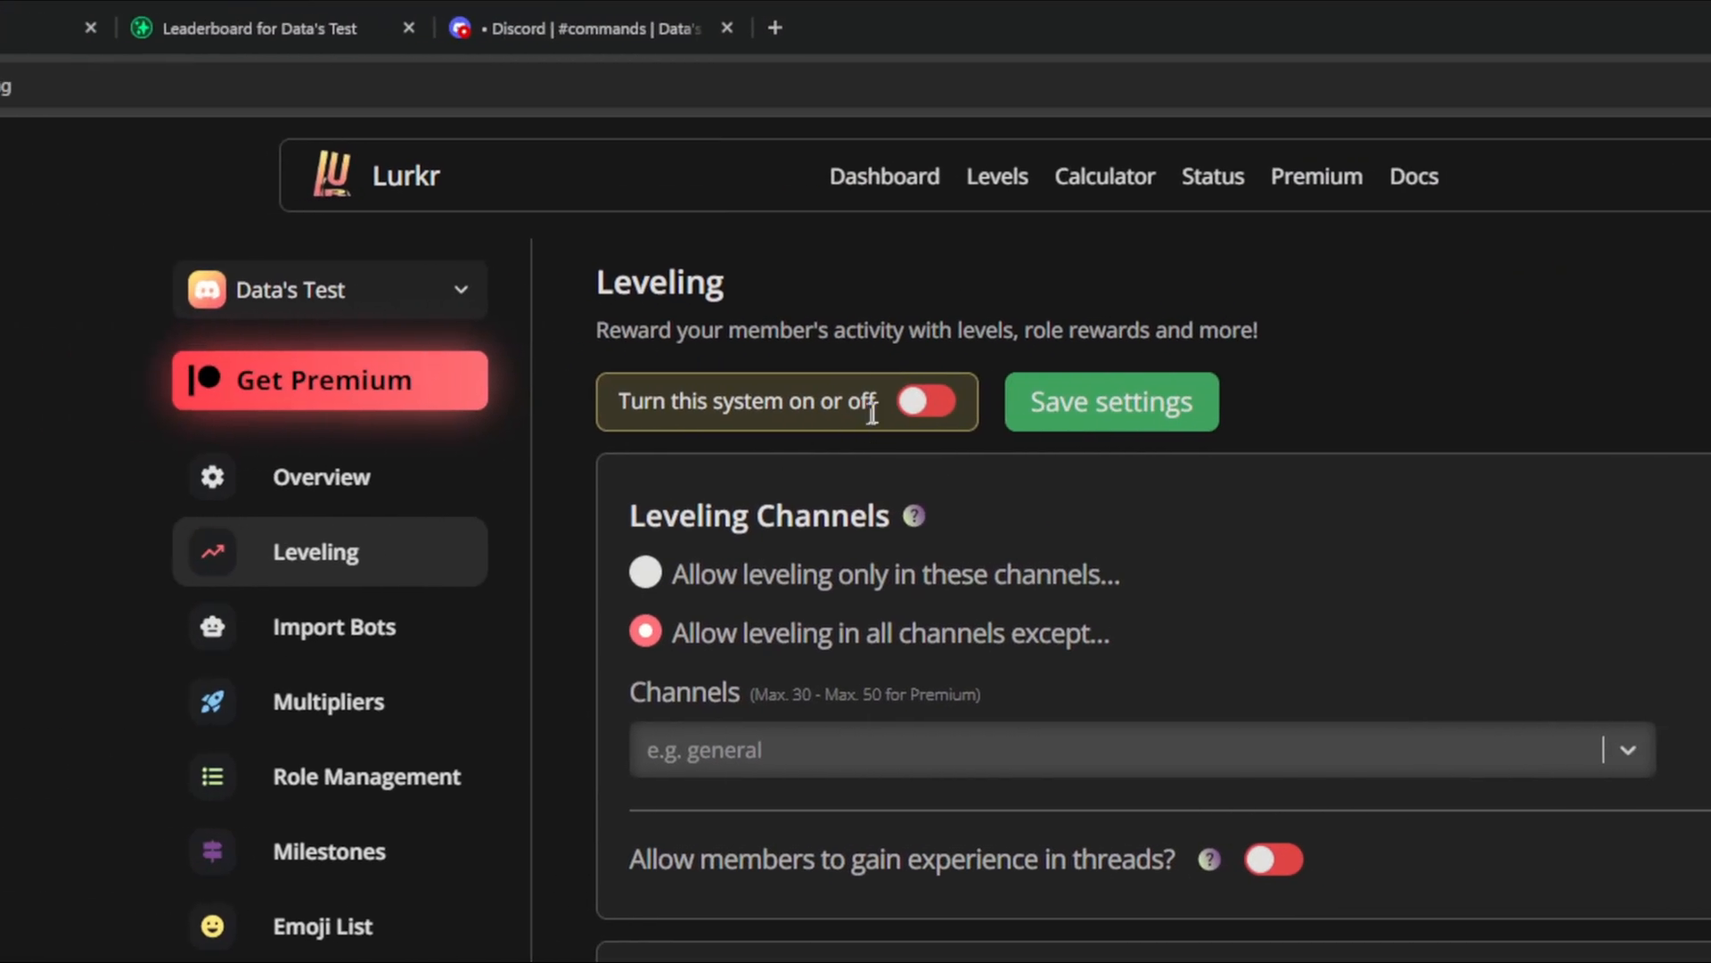
pyautogui.click(1414, 262)
pyautogui.click(1086, 426)
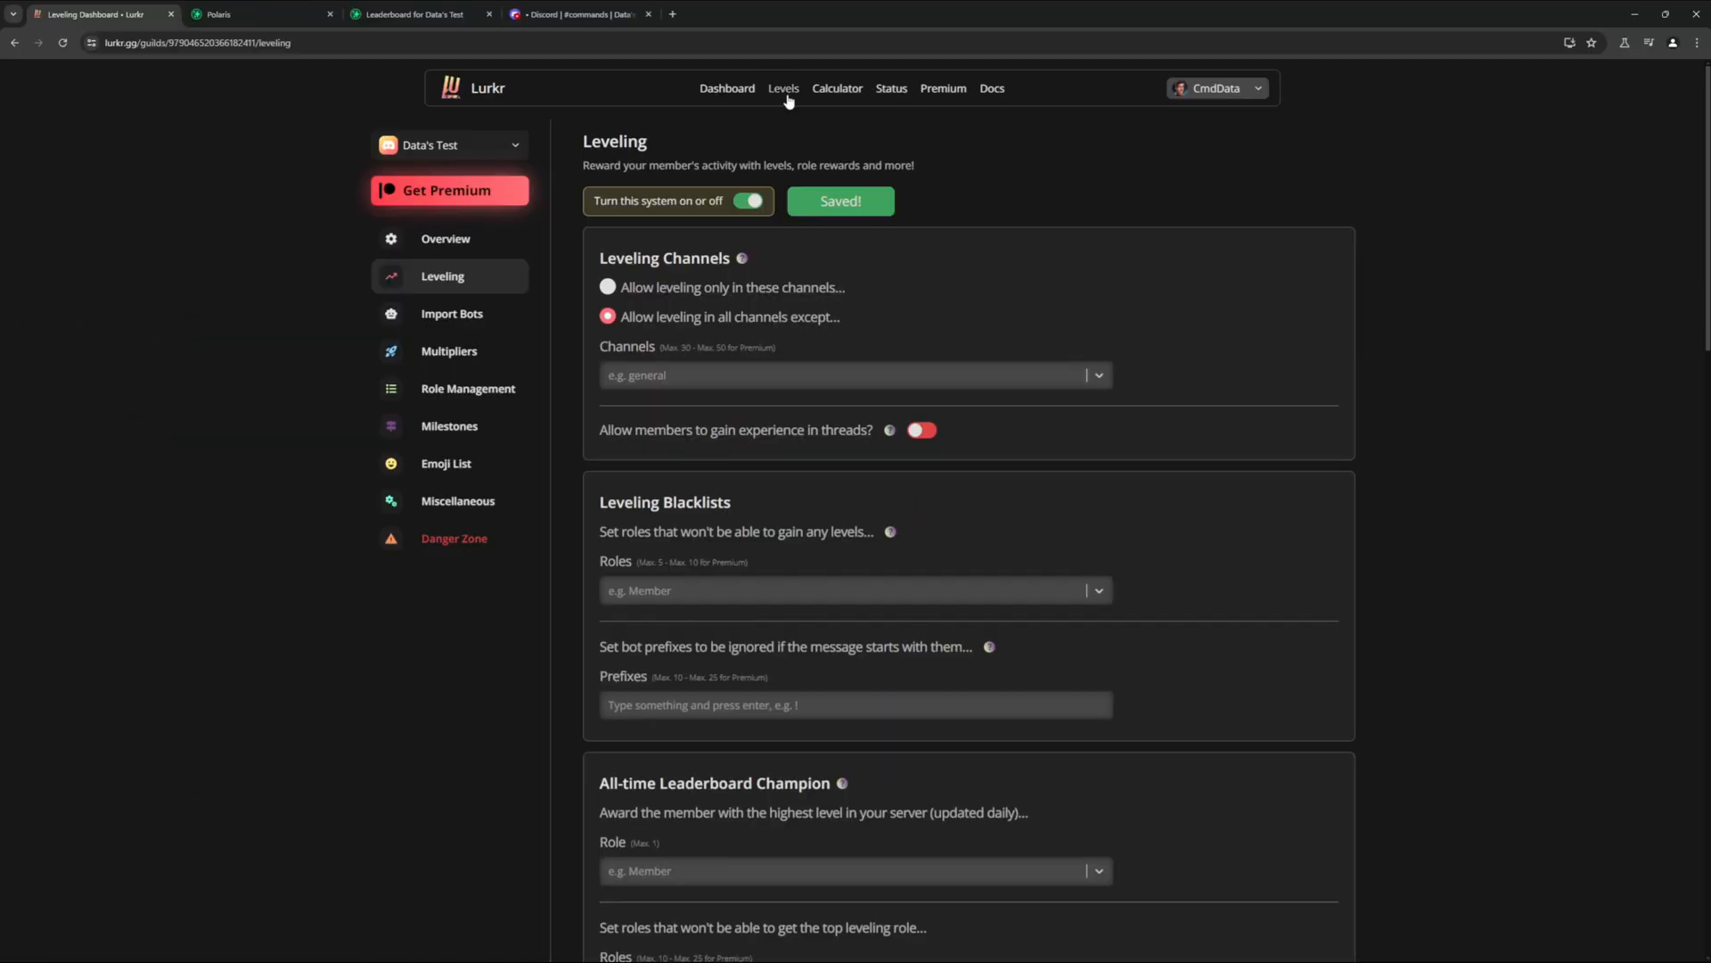
# Open the Data's Test leveling leaderboard and examine the top-ranked member's experience and progress details.
pyautogui.click(786, 93)
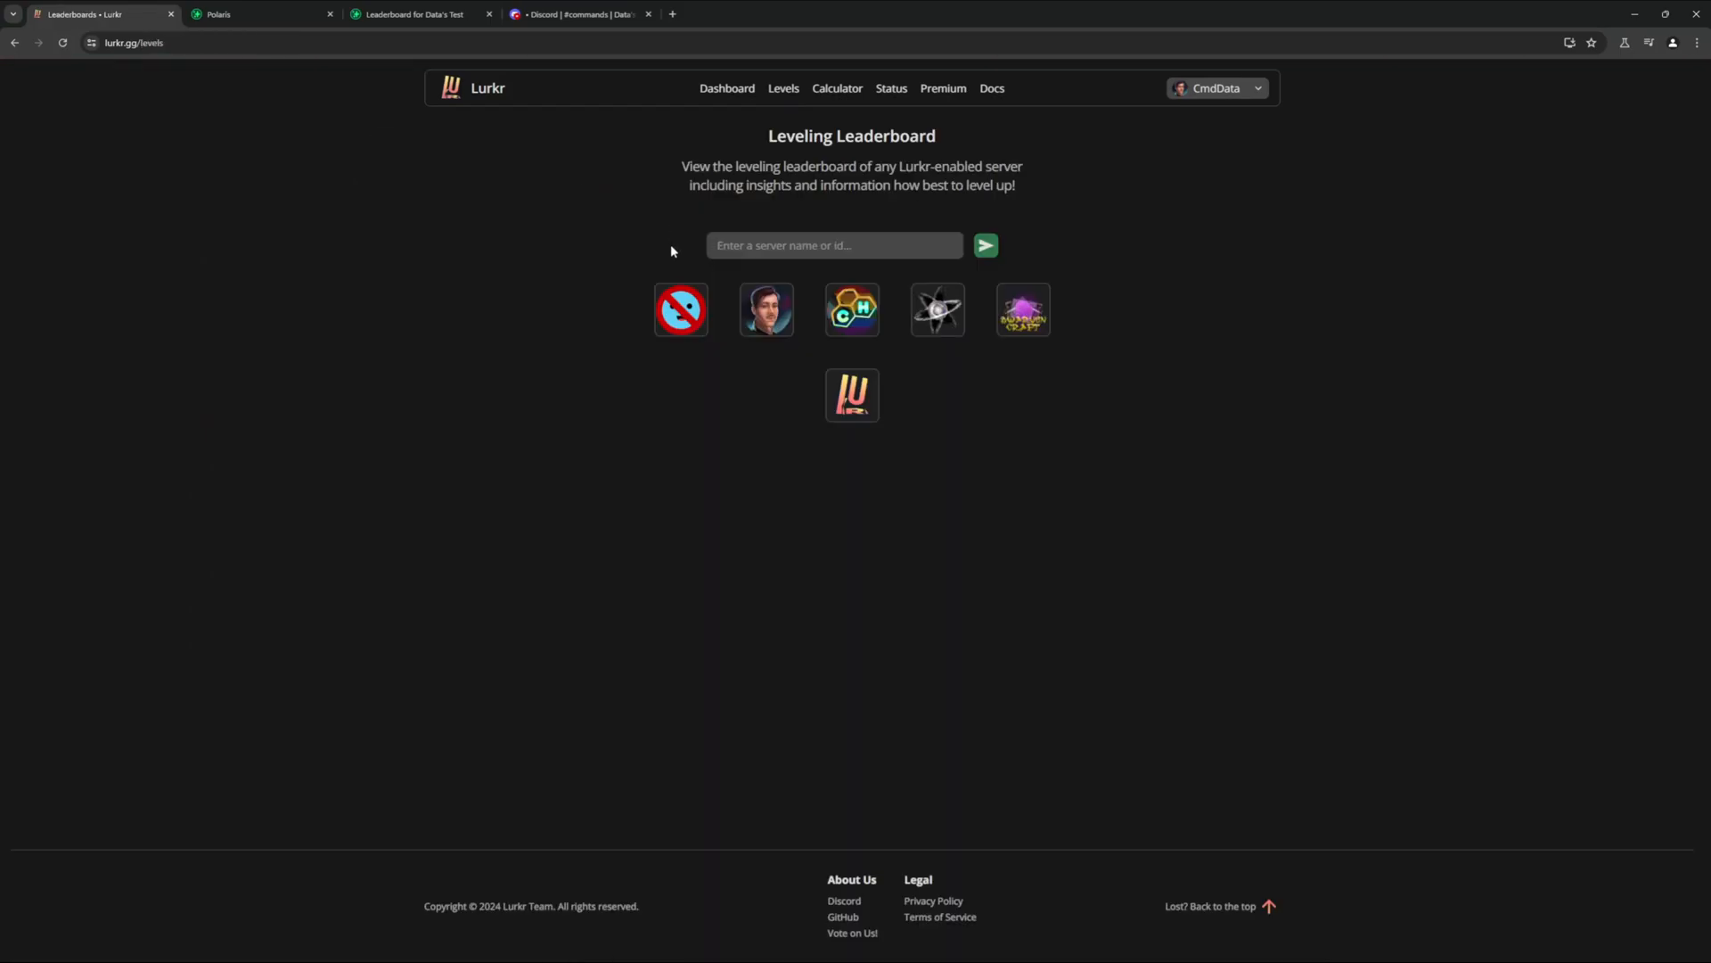
pyautogui.click(921, 328)
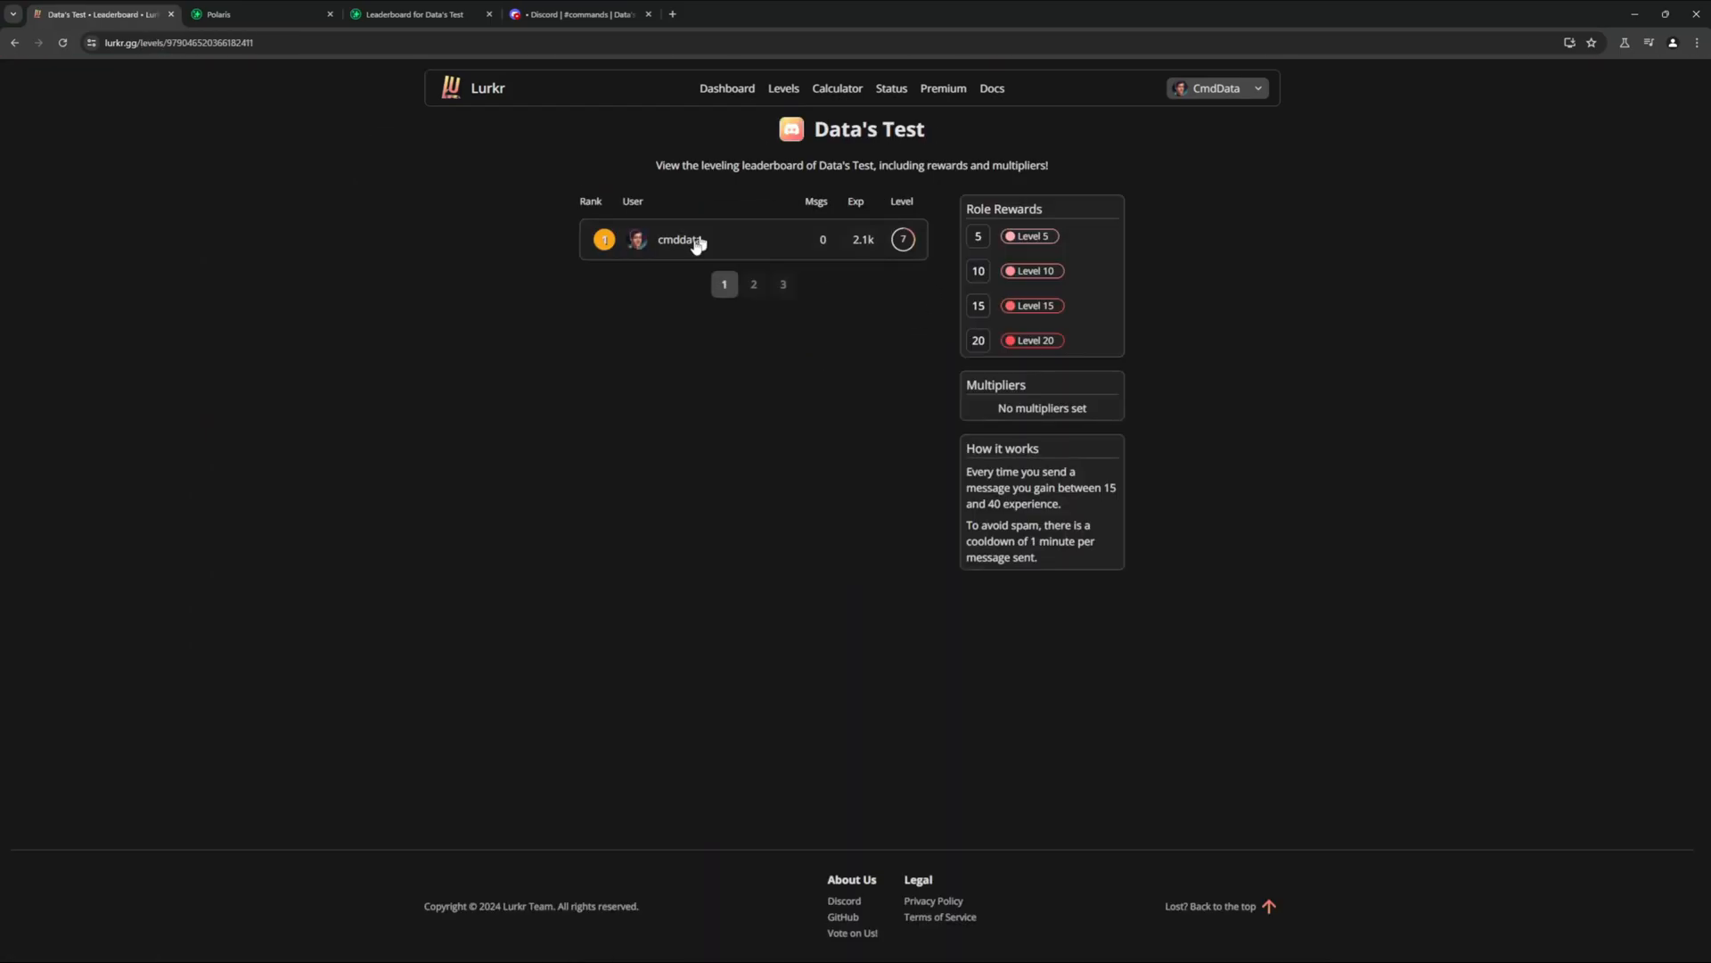
pyautogui.click(898, 239)
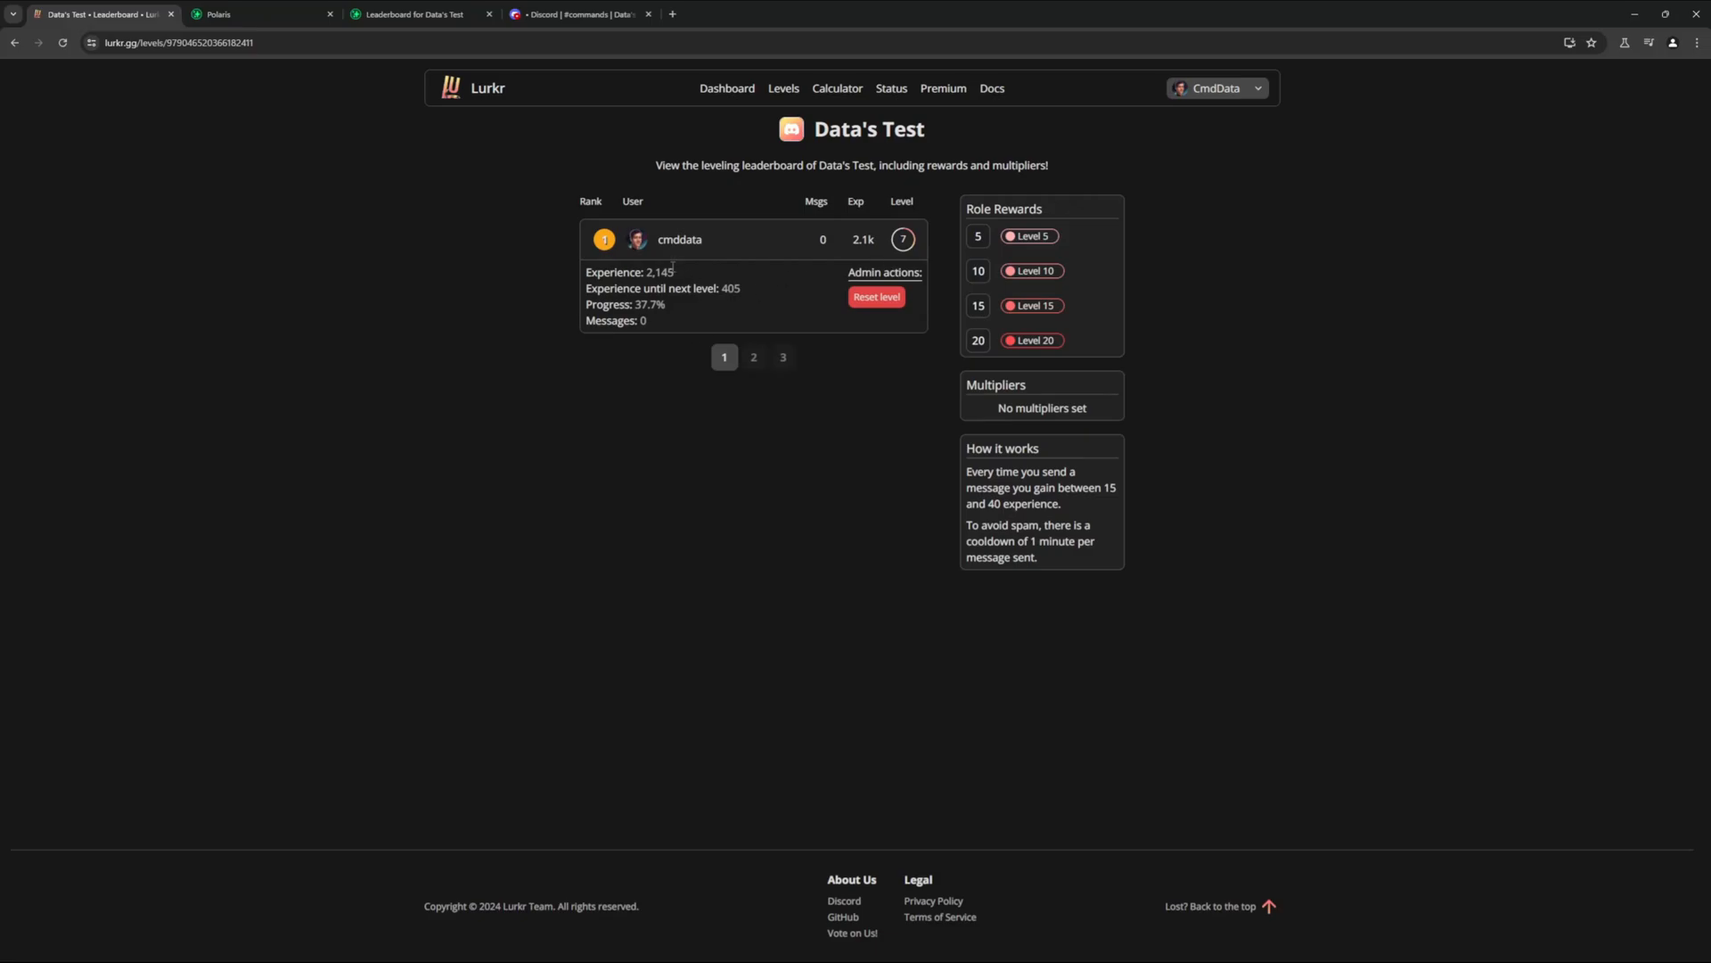
pyautogui.moveTo(645, 273)
pyautogui.mouseDown()
pyautogui.moveTo(675, 272)
pyautogui.moveTo(643, 307)
pyautogui.mouseUp()
pyautogui.click(642, 314)
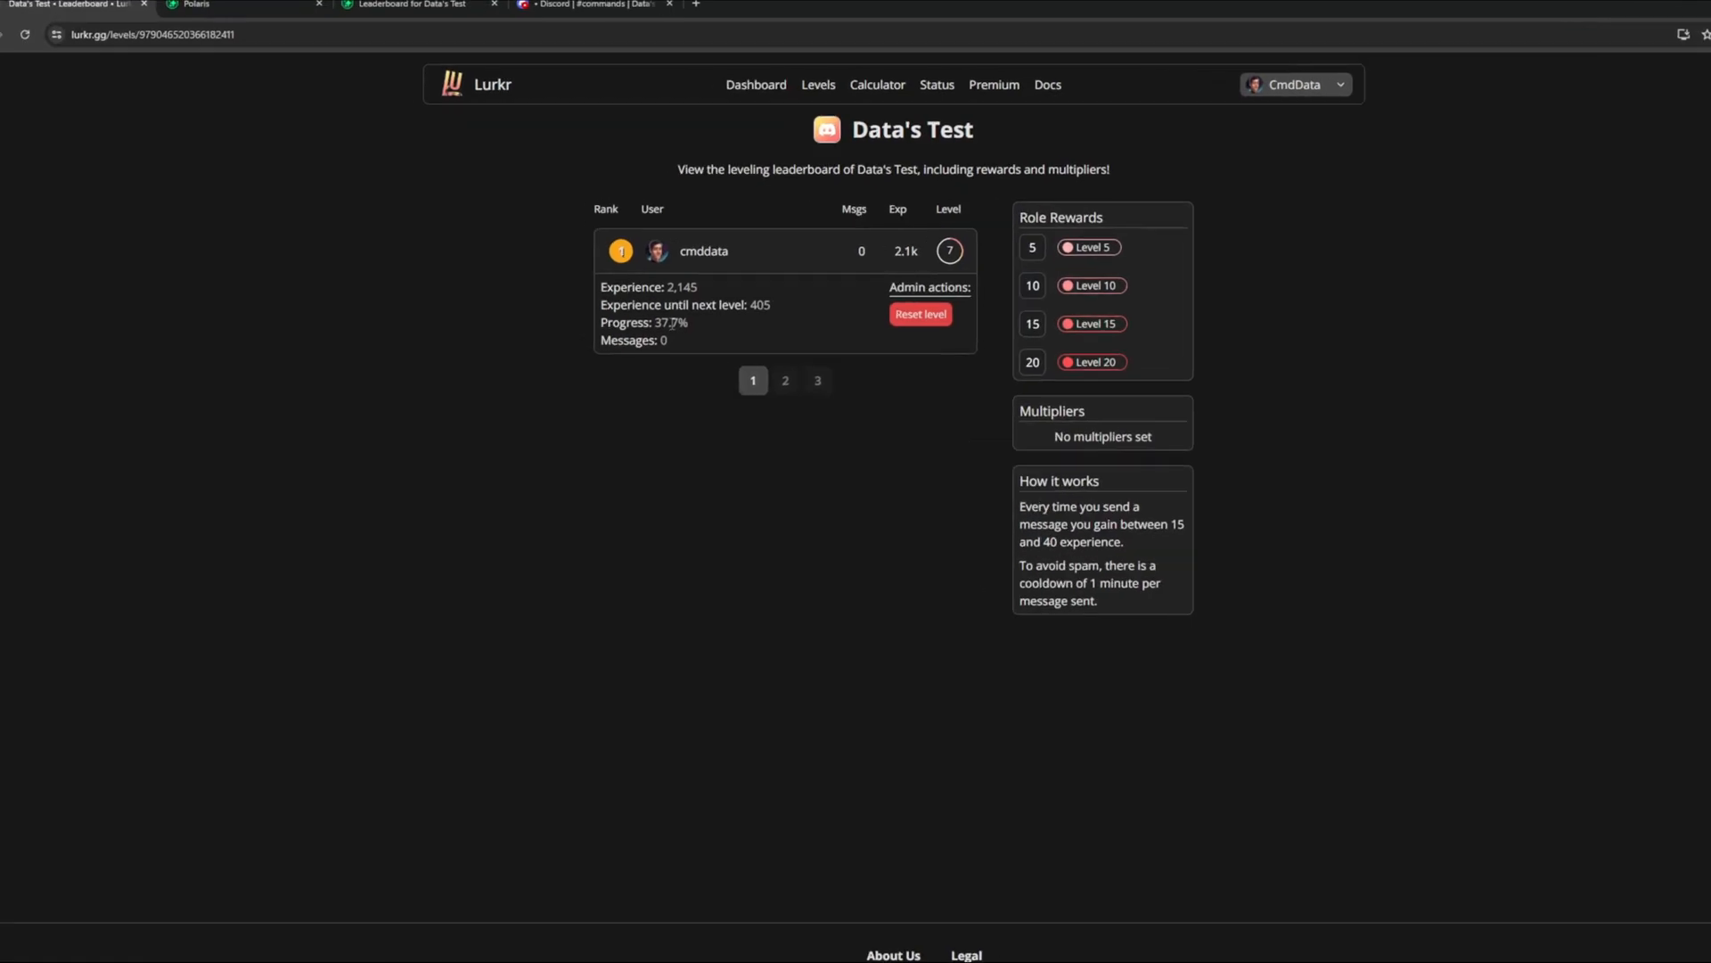
# Exclude the commands and comman-ds text channels and the General voice channel from leveling.
pyautogui.click(852, 40)
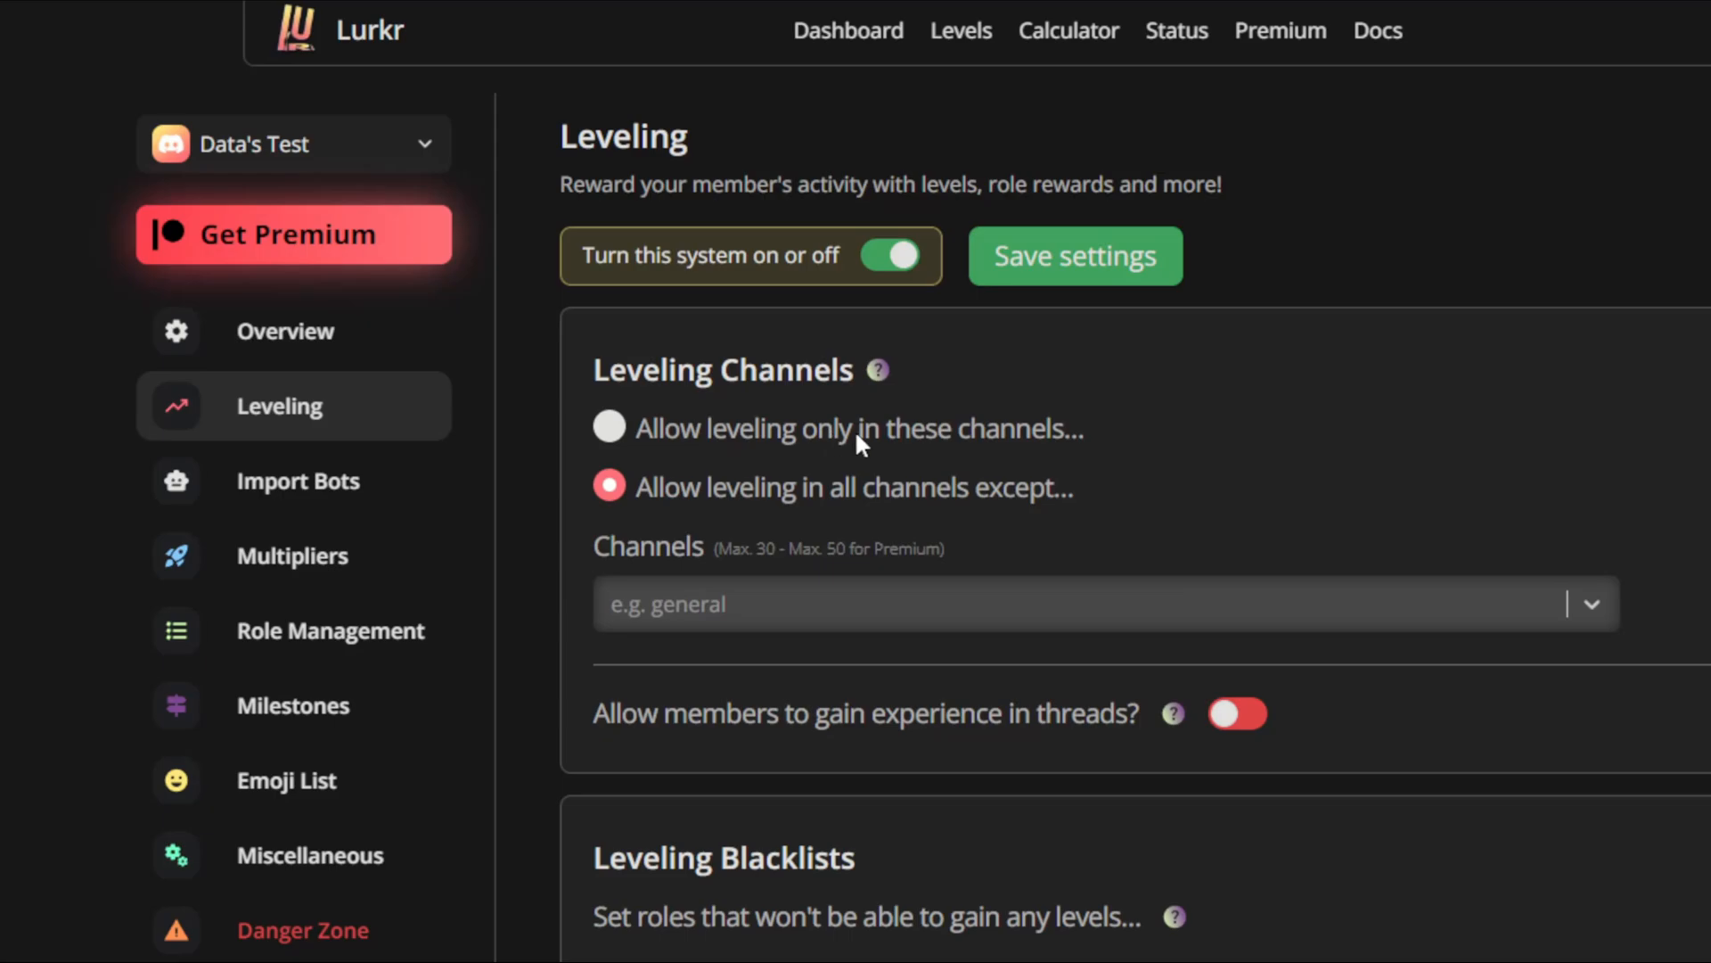
pyautogui.click(816, 606)
pyautogui.click(777, 599)
pyautogui.click(716, 603)
pyautogui.click(720, 599)
pyautogui.click(1098, 610)
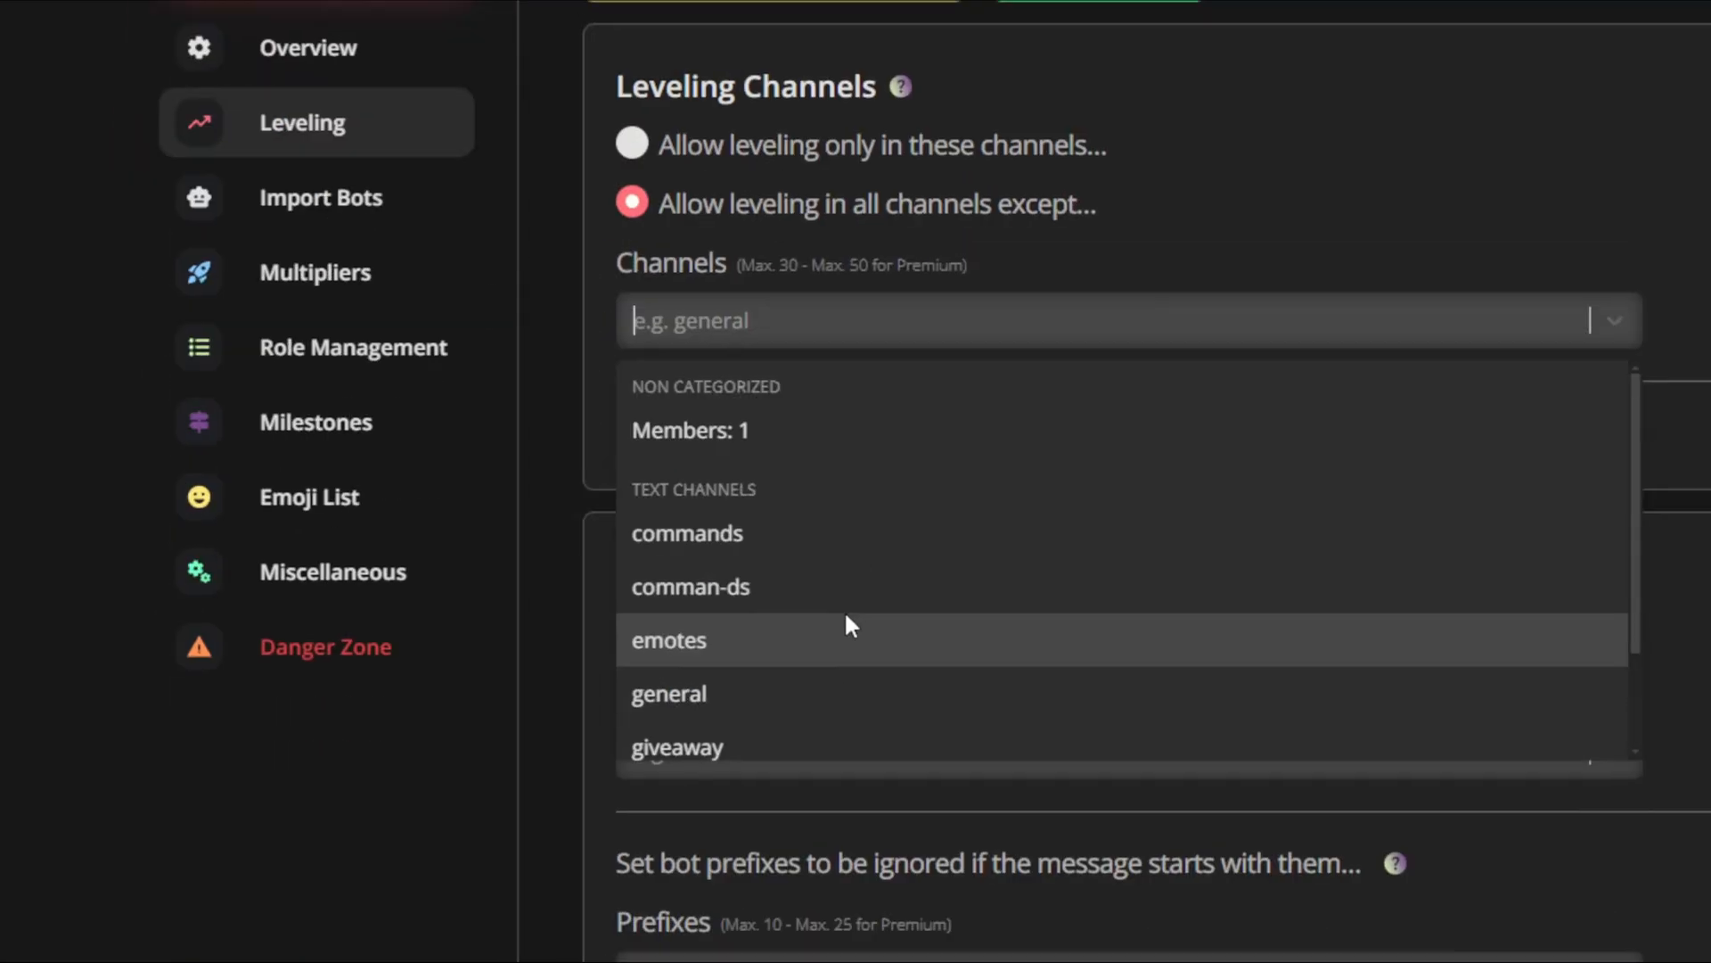
pyautogui.click(809, 449)
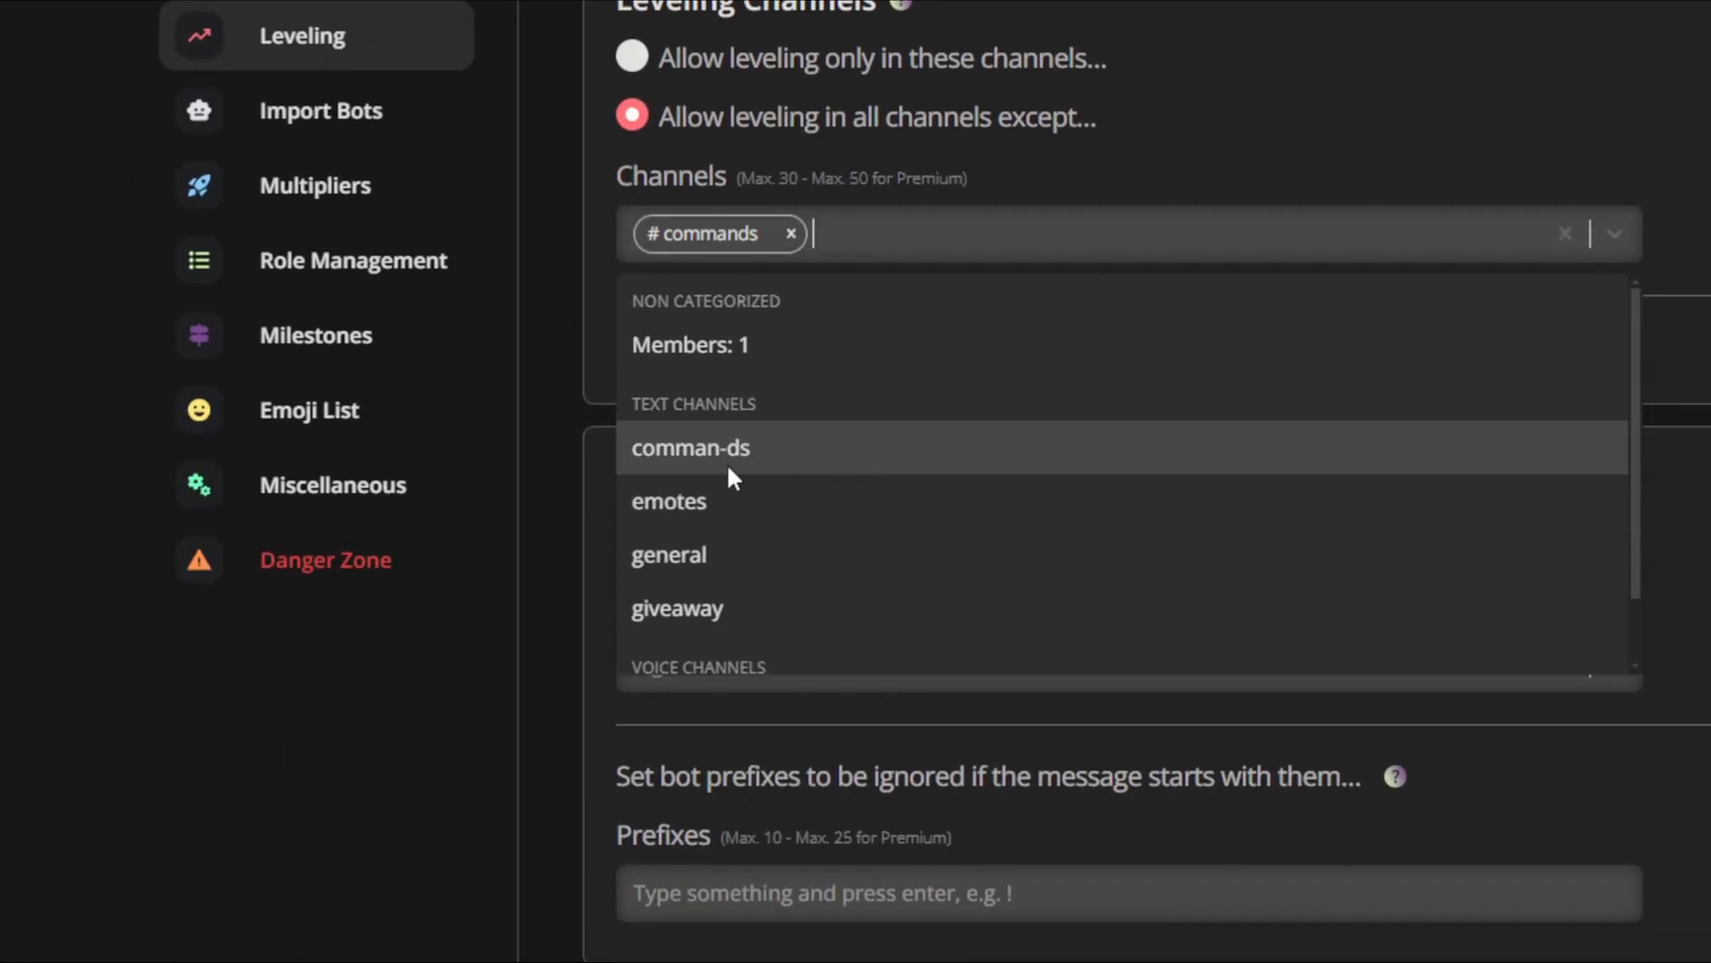
pyautogui.click(704, 446)
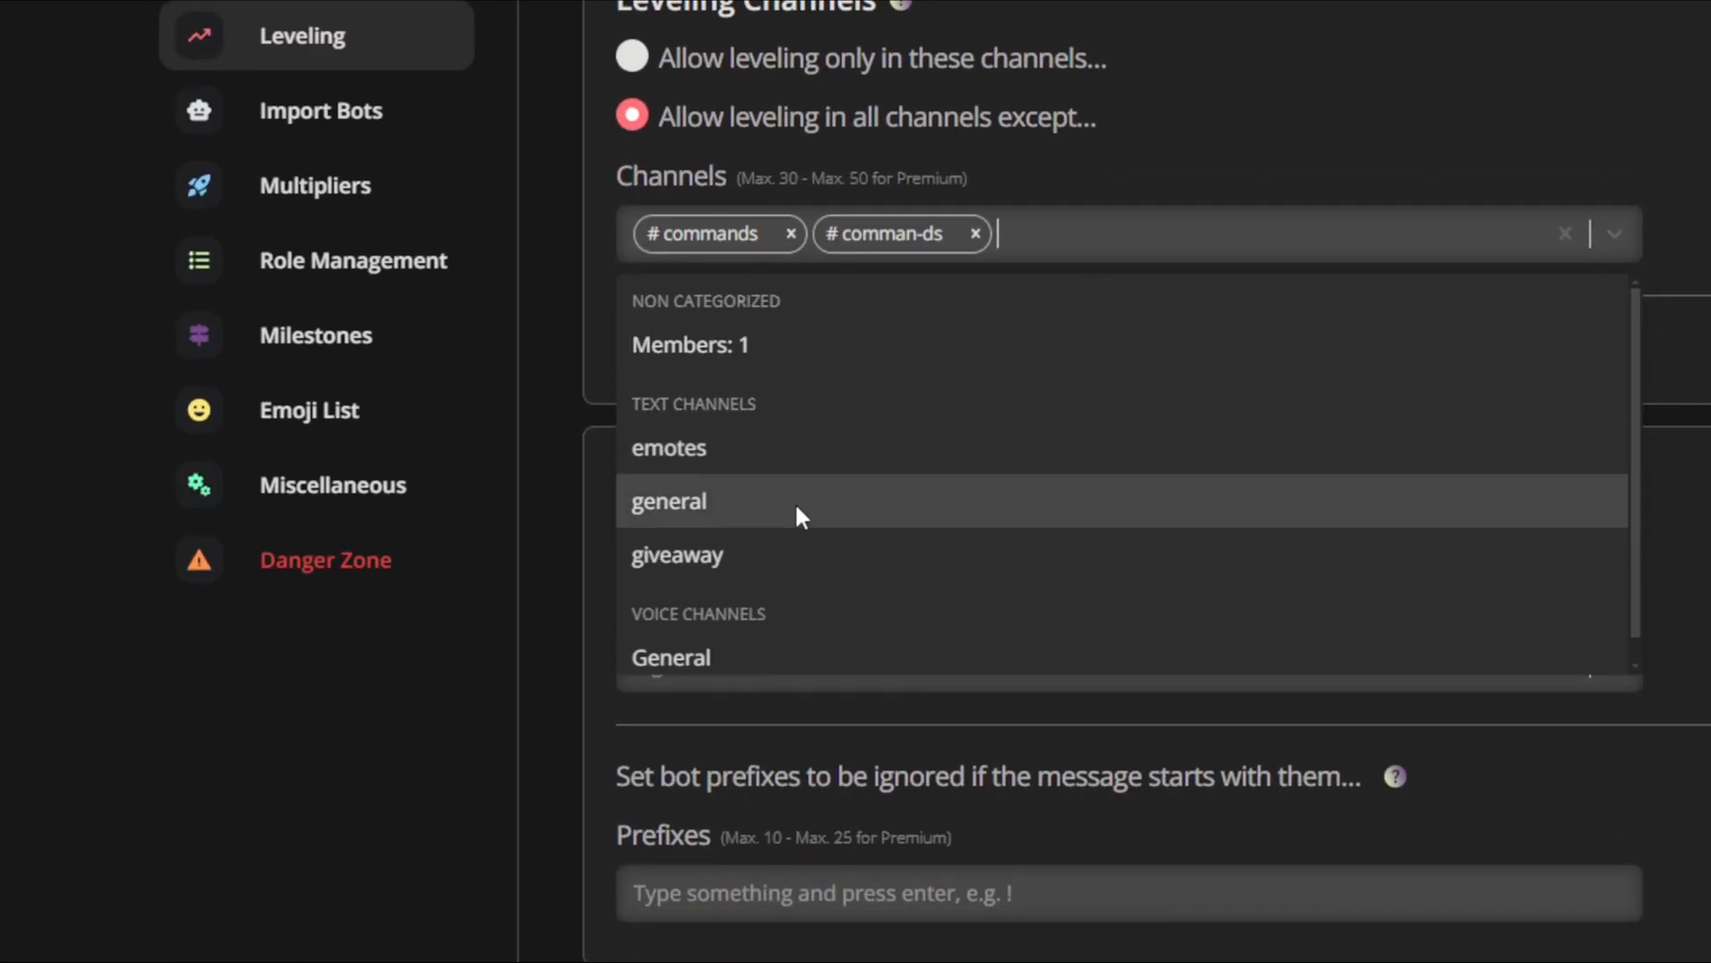
pyautogui.scroll(-1, 793, 526)
pyautogui.scroll(1, 787, 526)
pyautogui.scroll(-1, 786, 528)
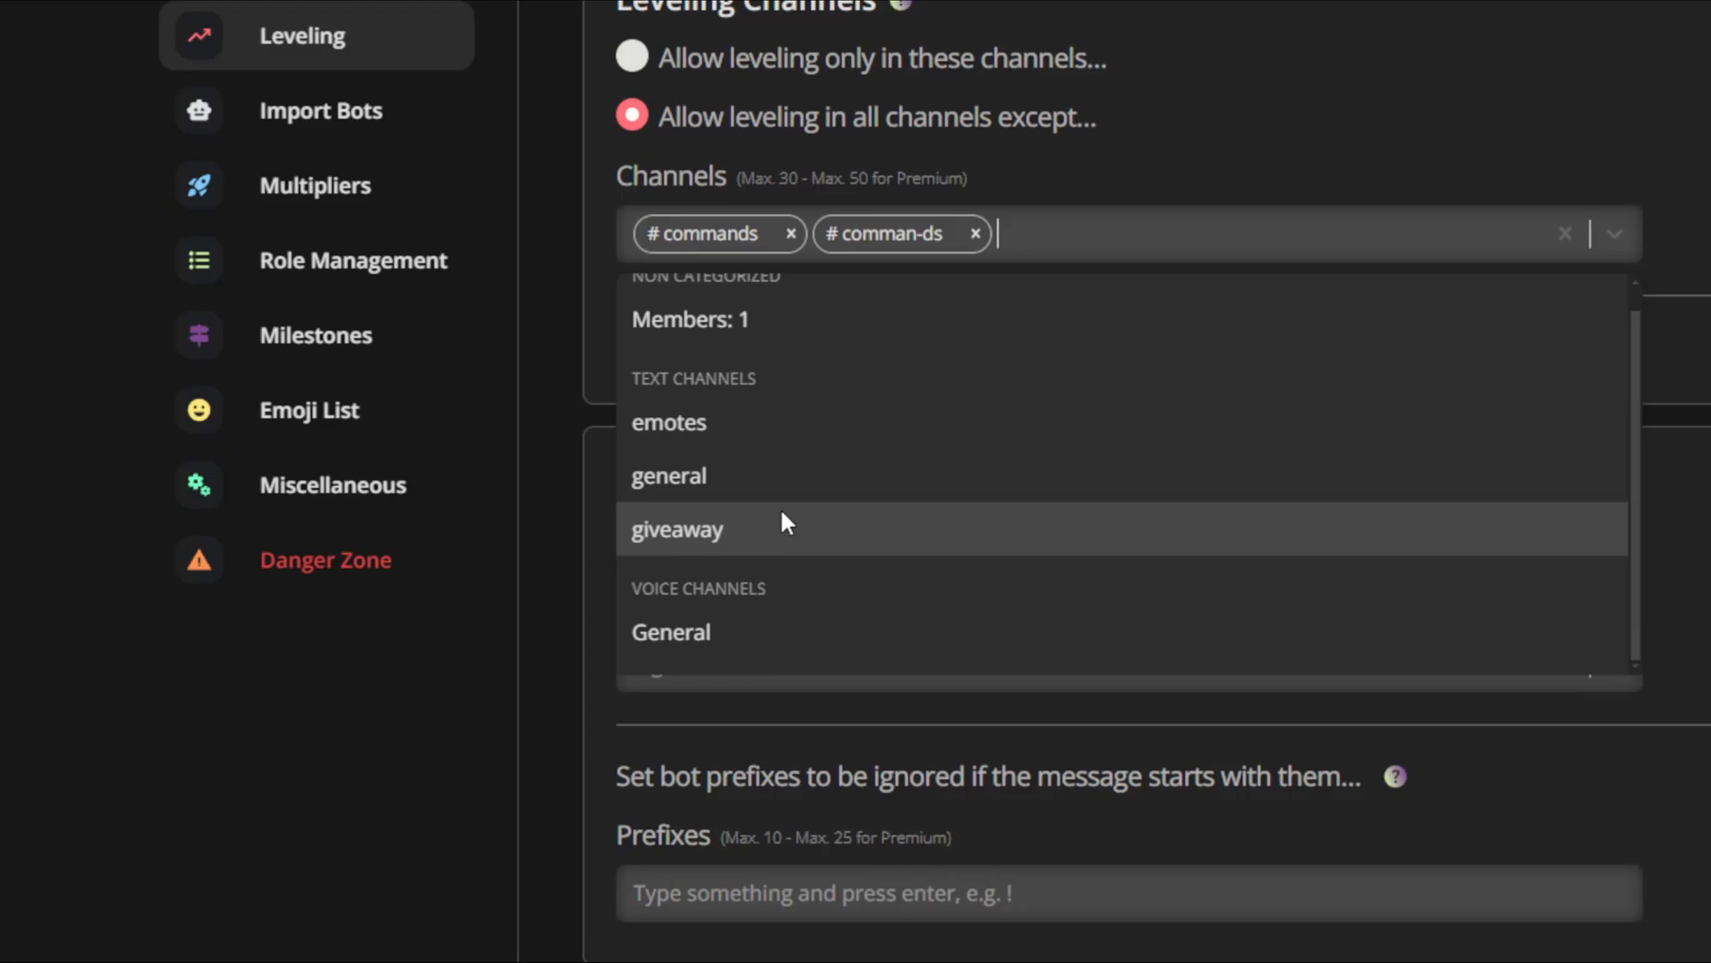
pyautogui.click(704, 629)
pyautogui.click(1169, 148)
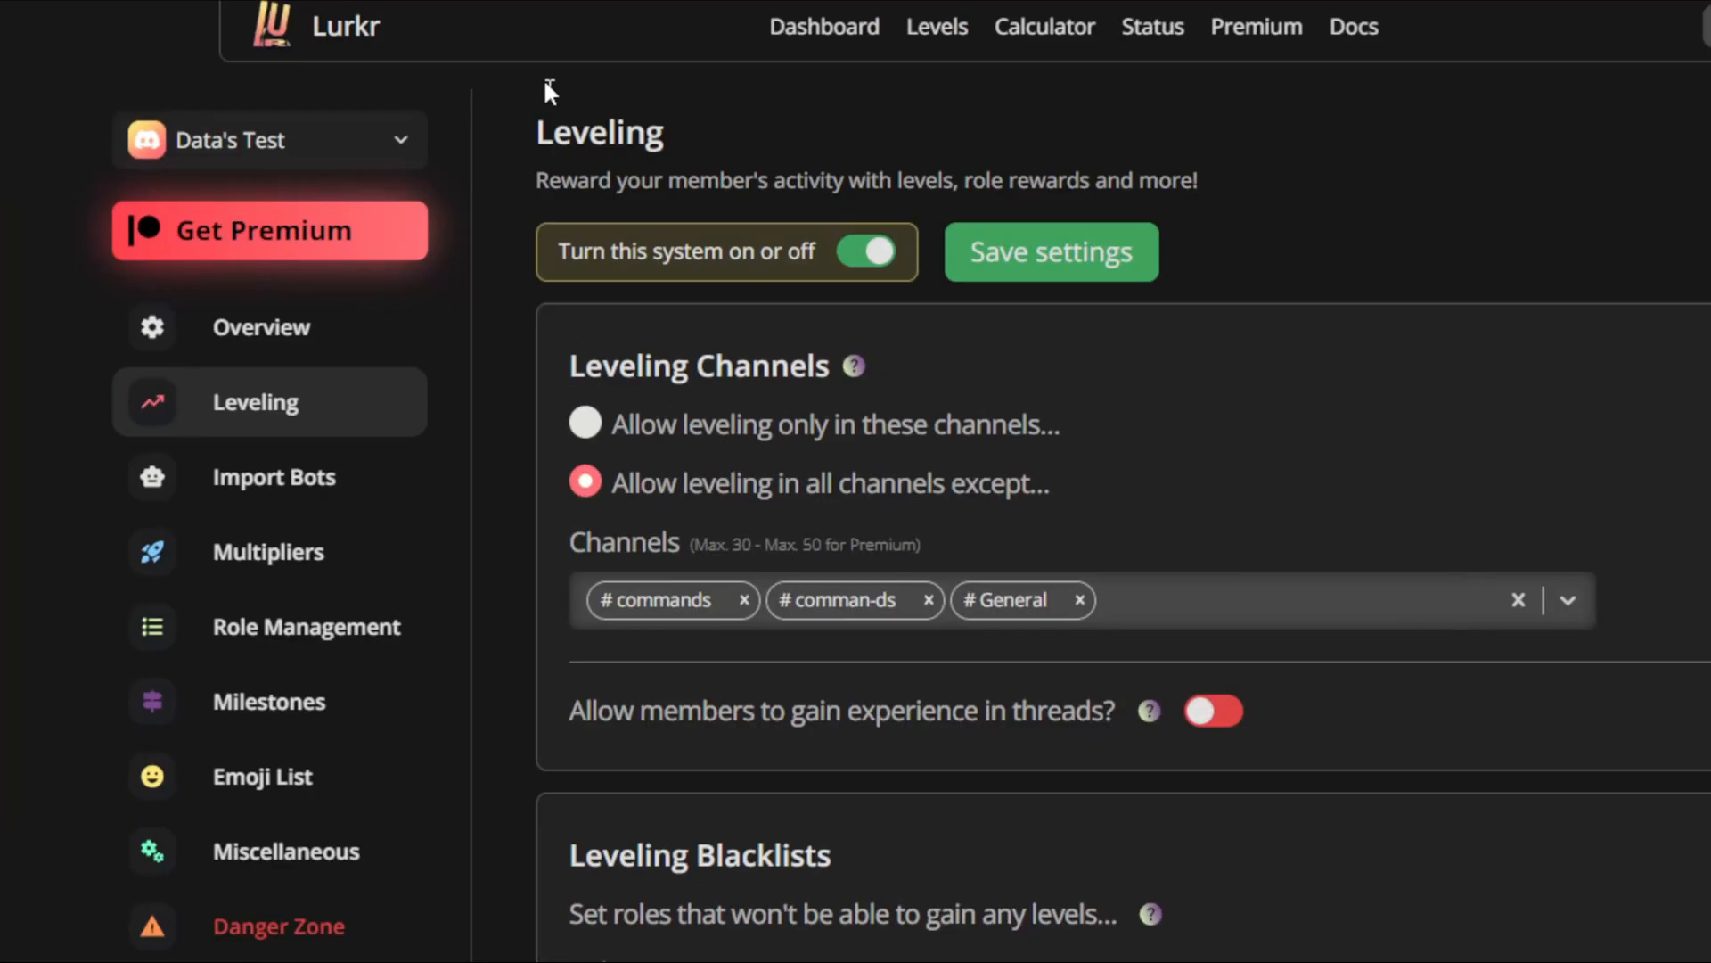
# Switch to Discord to look at the server's channels.
pyautogui.click(856, 27)
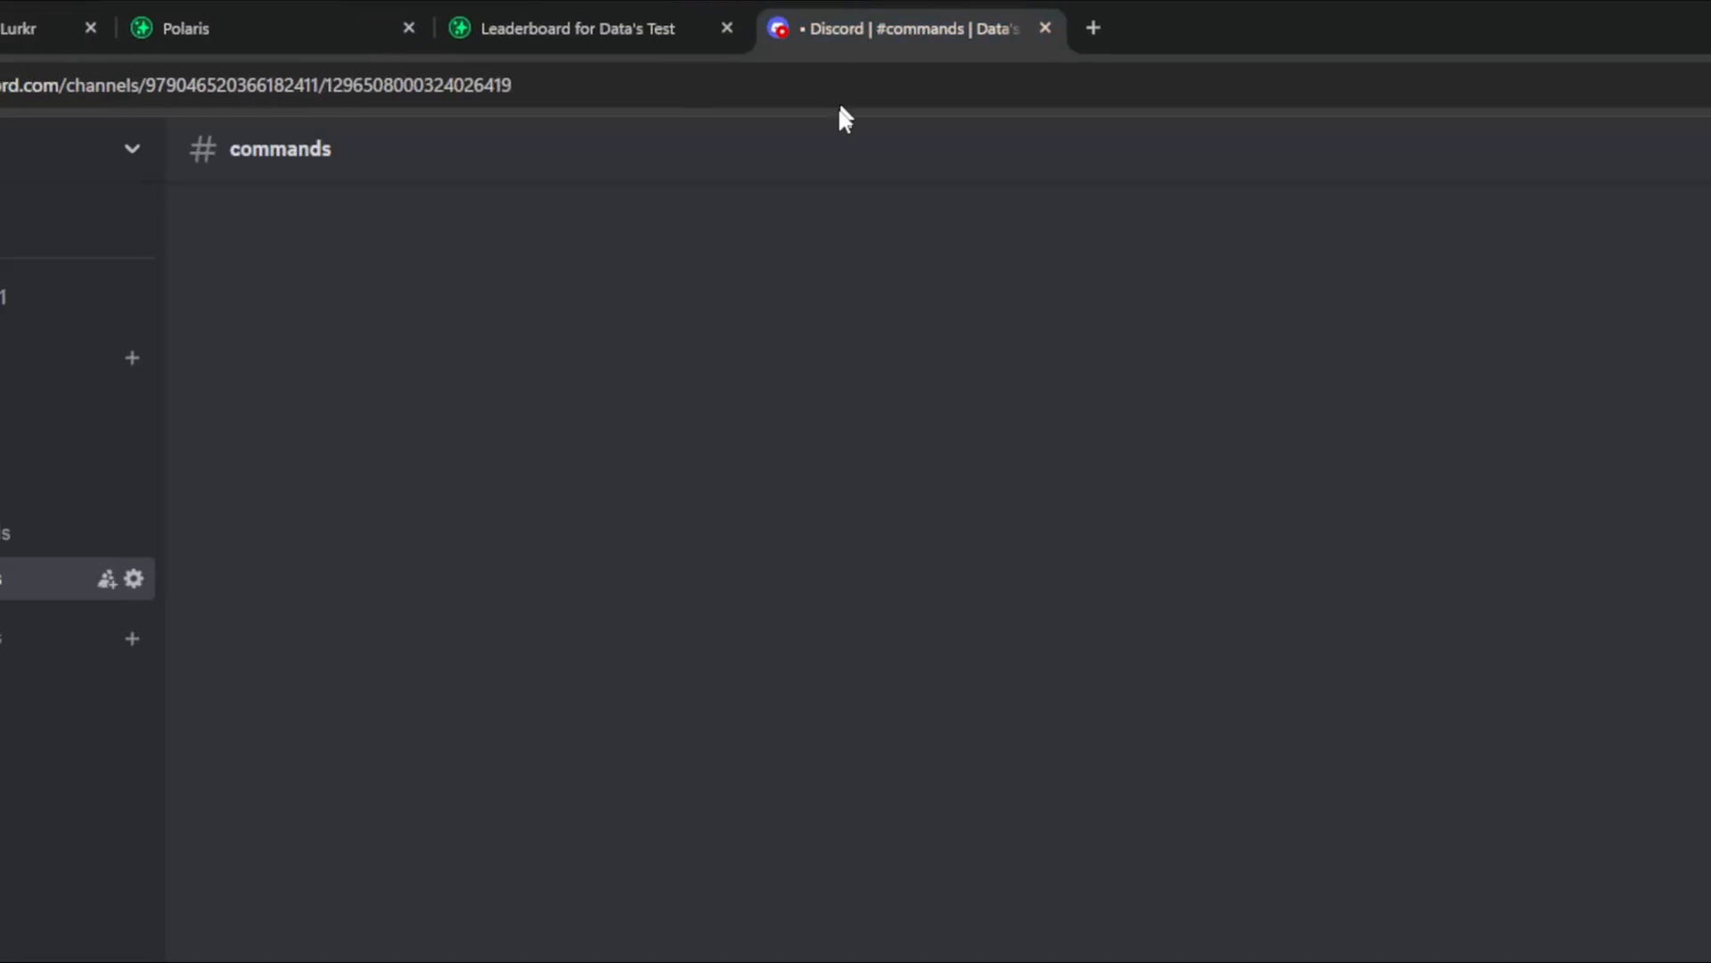
pyautogui.click(165, 340)
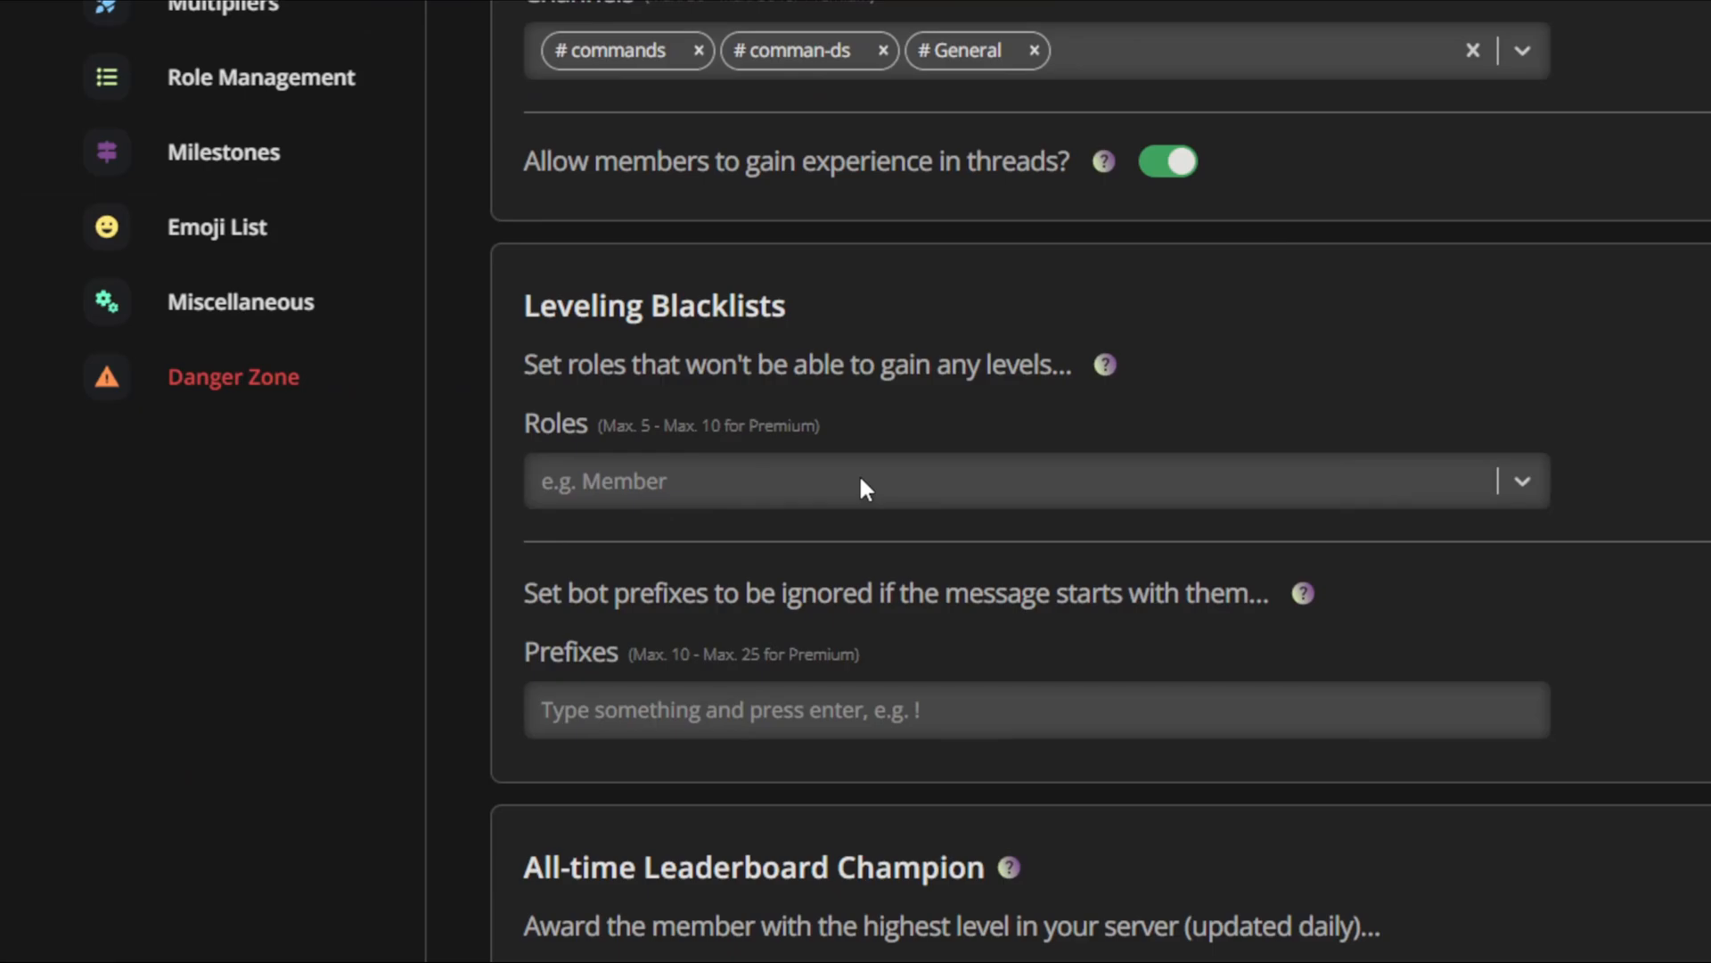
# Browse the roles offered for the leveling blacklist without selecting any.
pyautogui.click(861, 482)
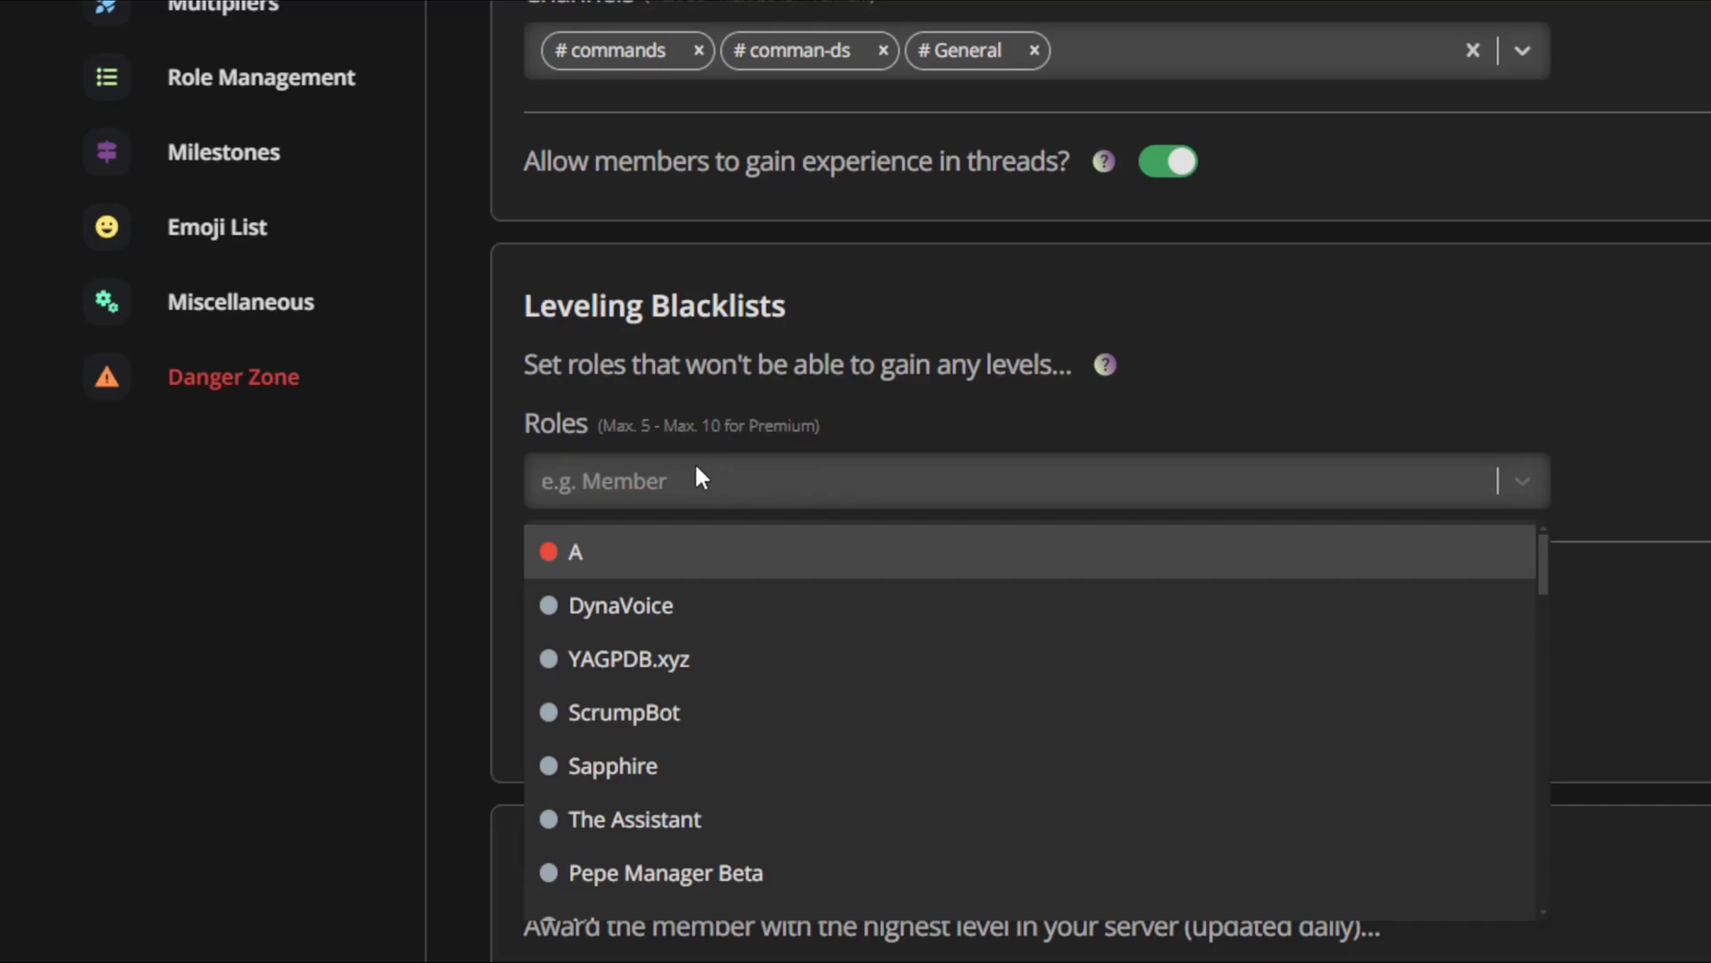
pyautogui.scroll(-1, 675, 726)
pyautogui.scroll(-15, 718, 711)
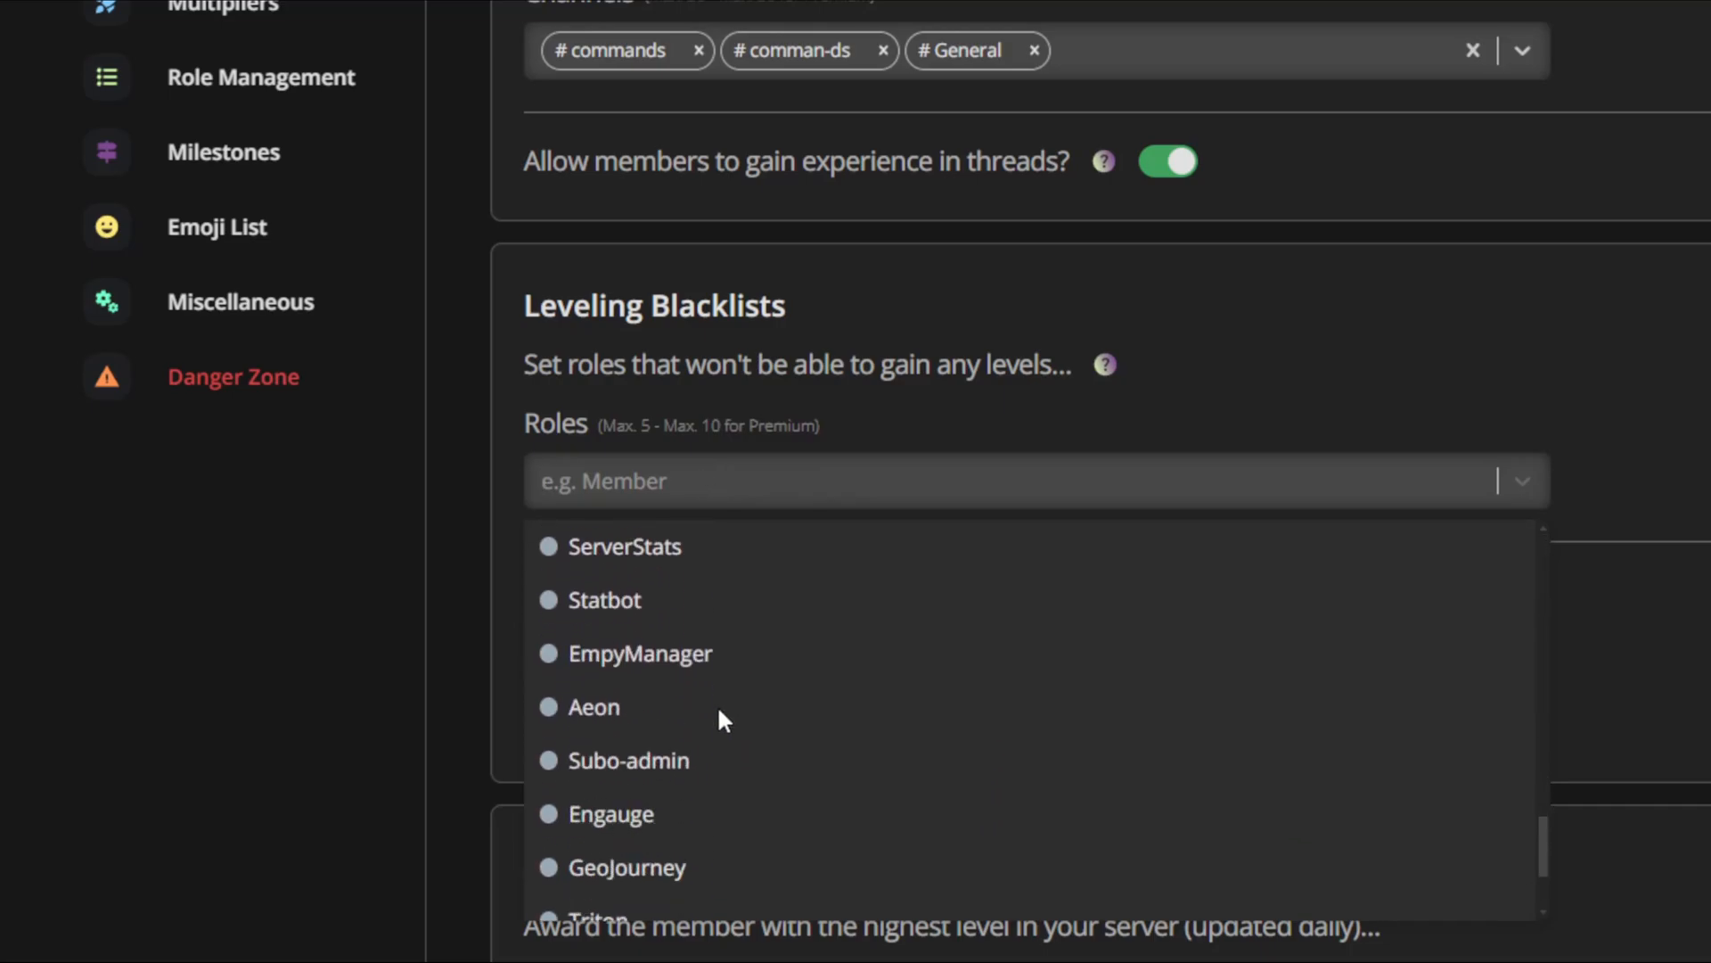
pyautogui.scroll(17, 721, 710)
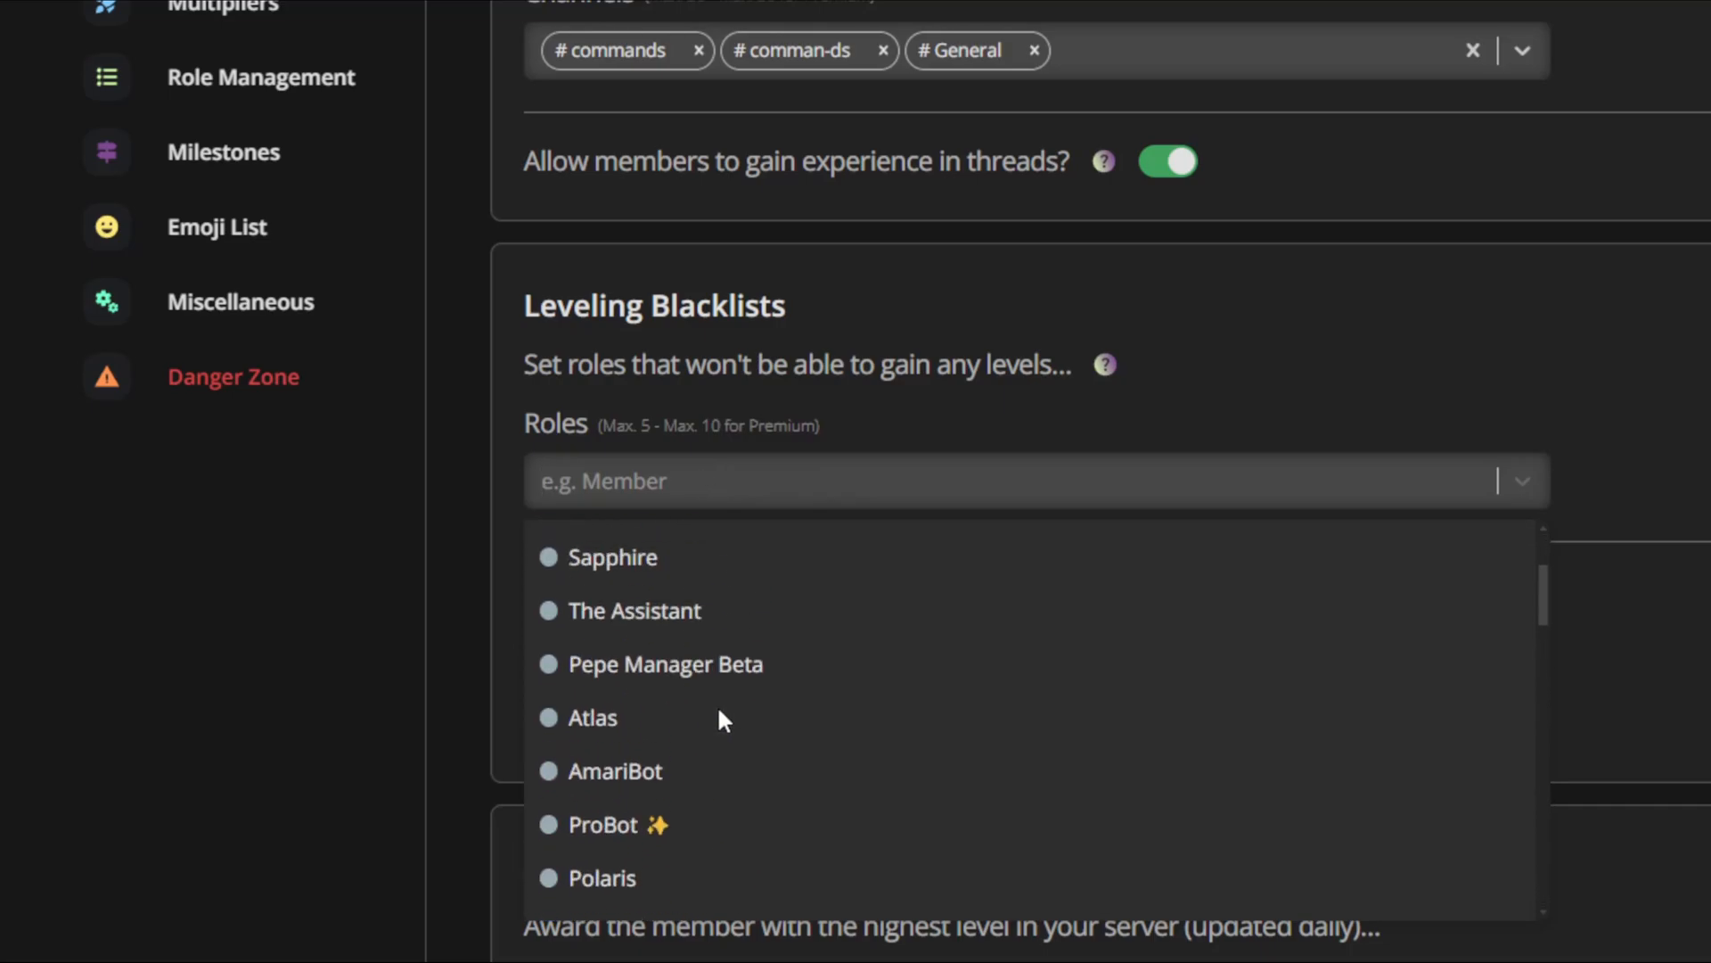
pyautogui.click(781, 388)
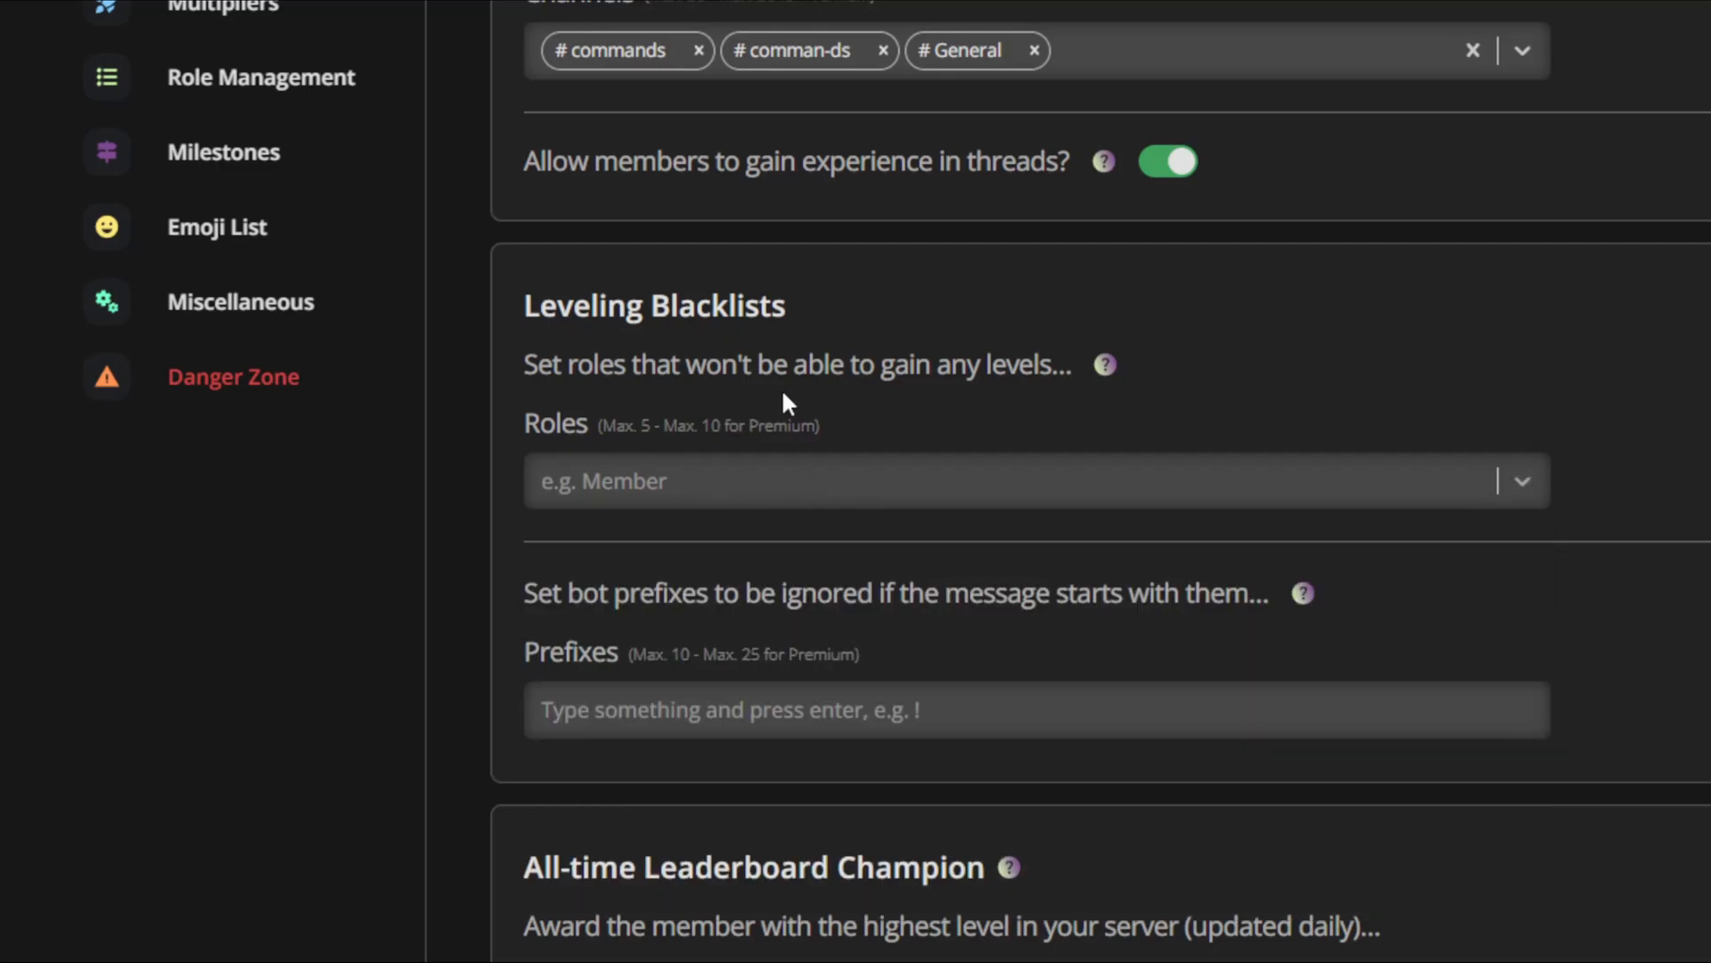
pyautogui.click(742, 469)
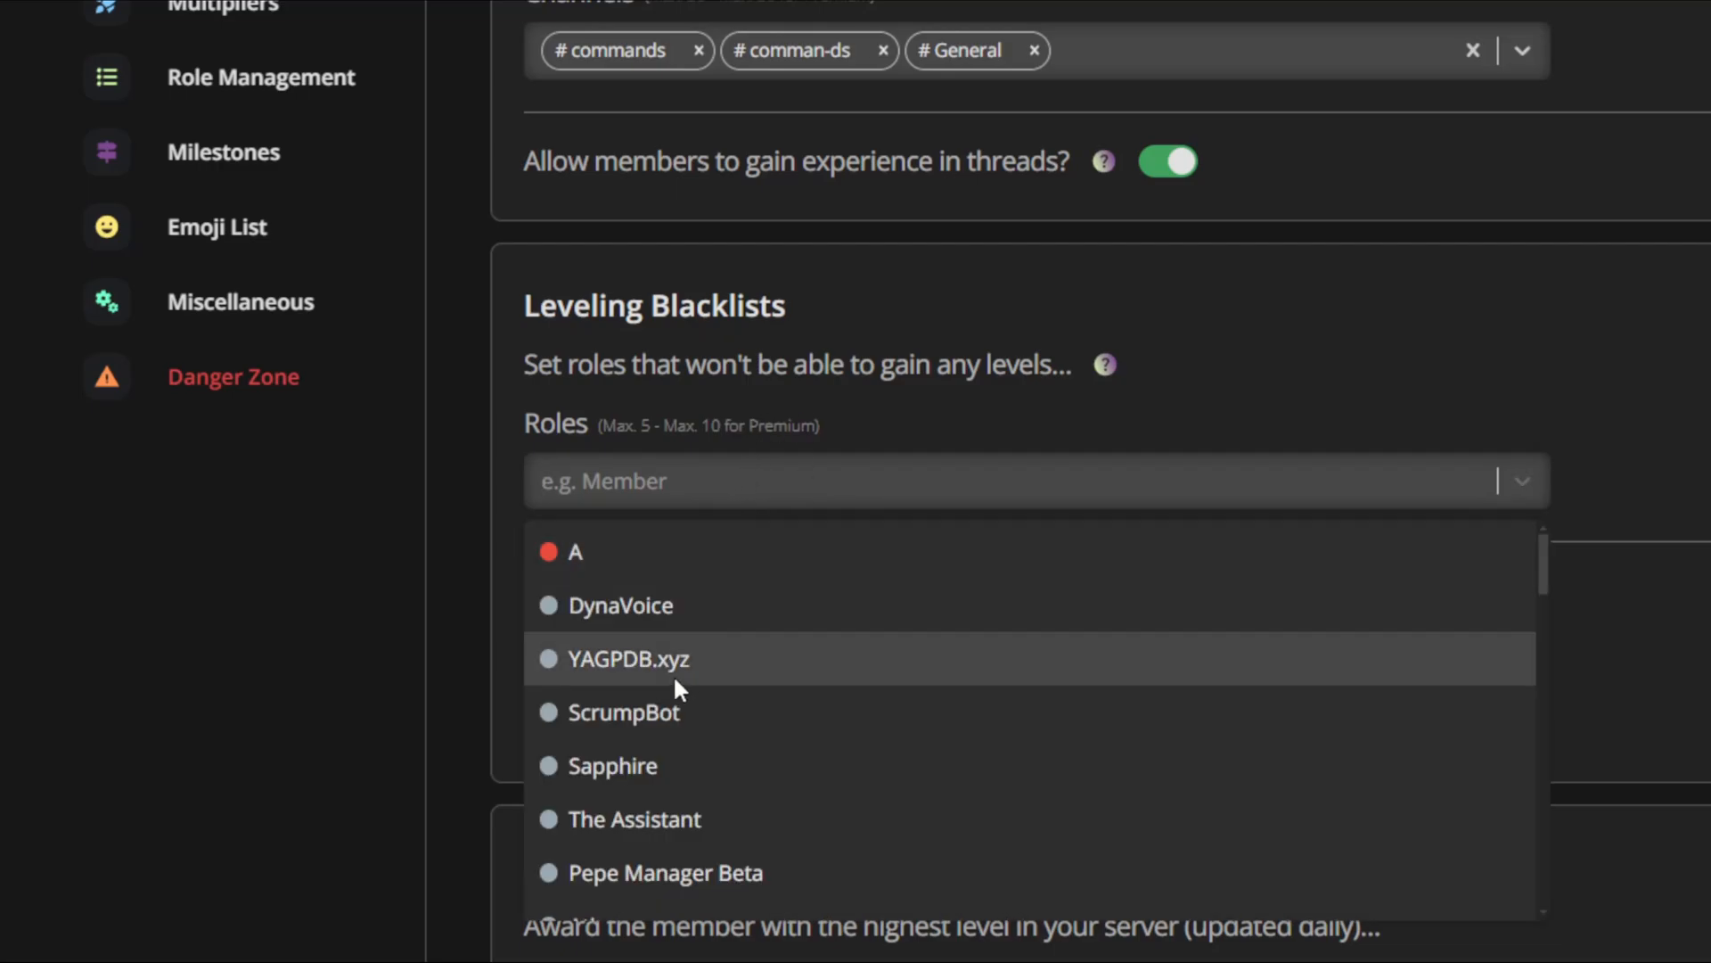
pyautogui.click(874, 387)
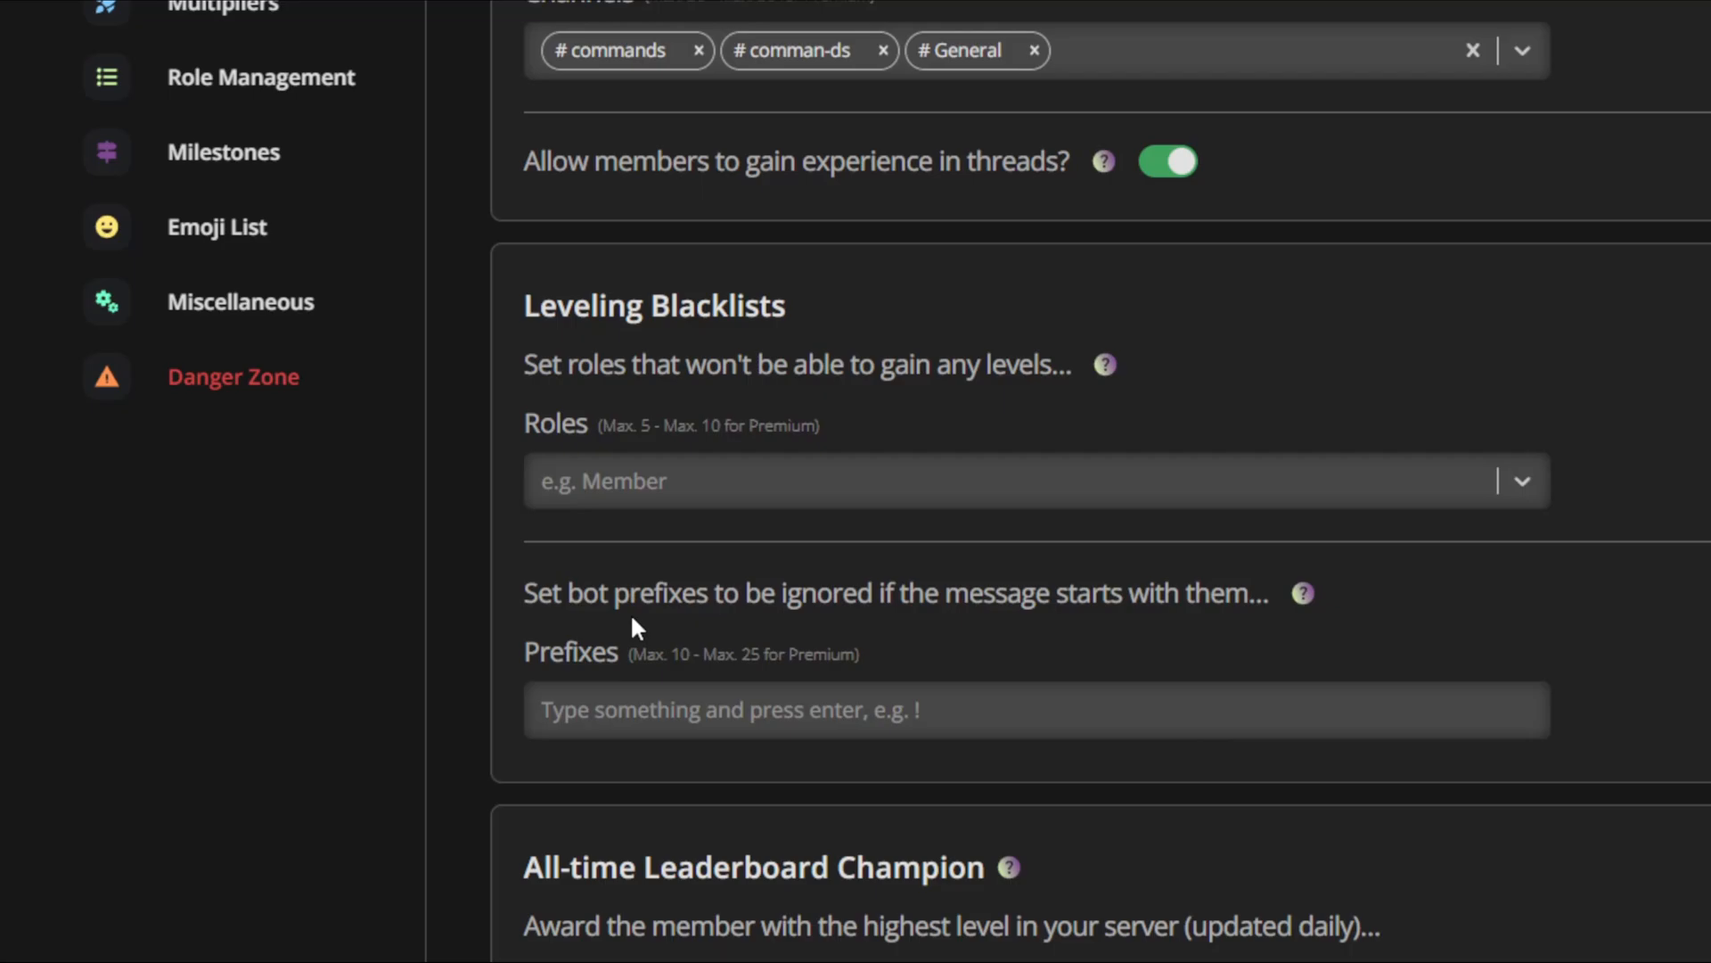
# Add !, ?, & and pls as bot prefixes whose messages are ignored for leveling.
pyautogui.click(685, 697)
pyautogui.write('!')
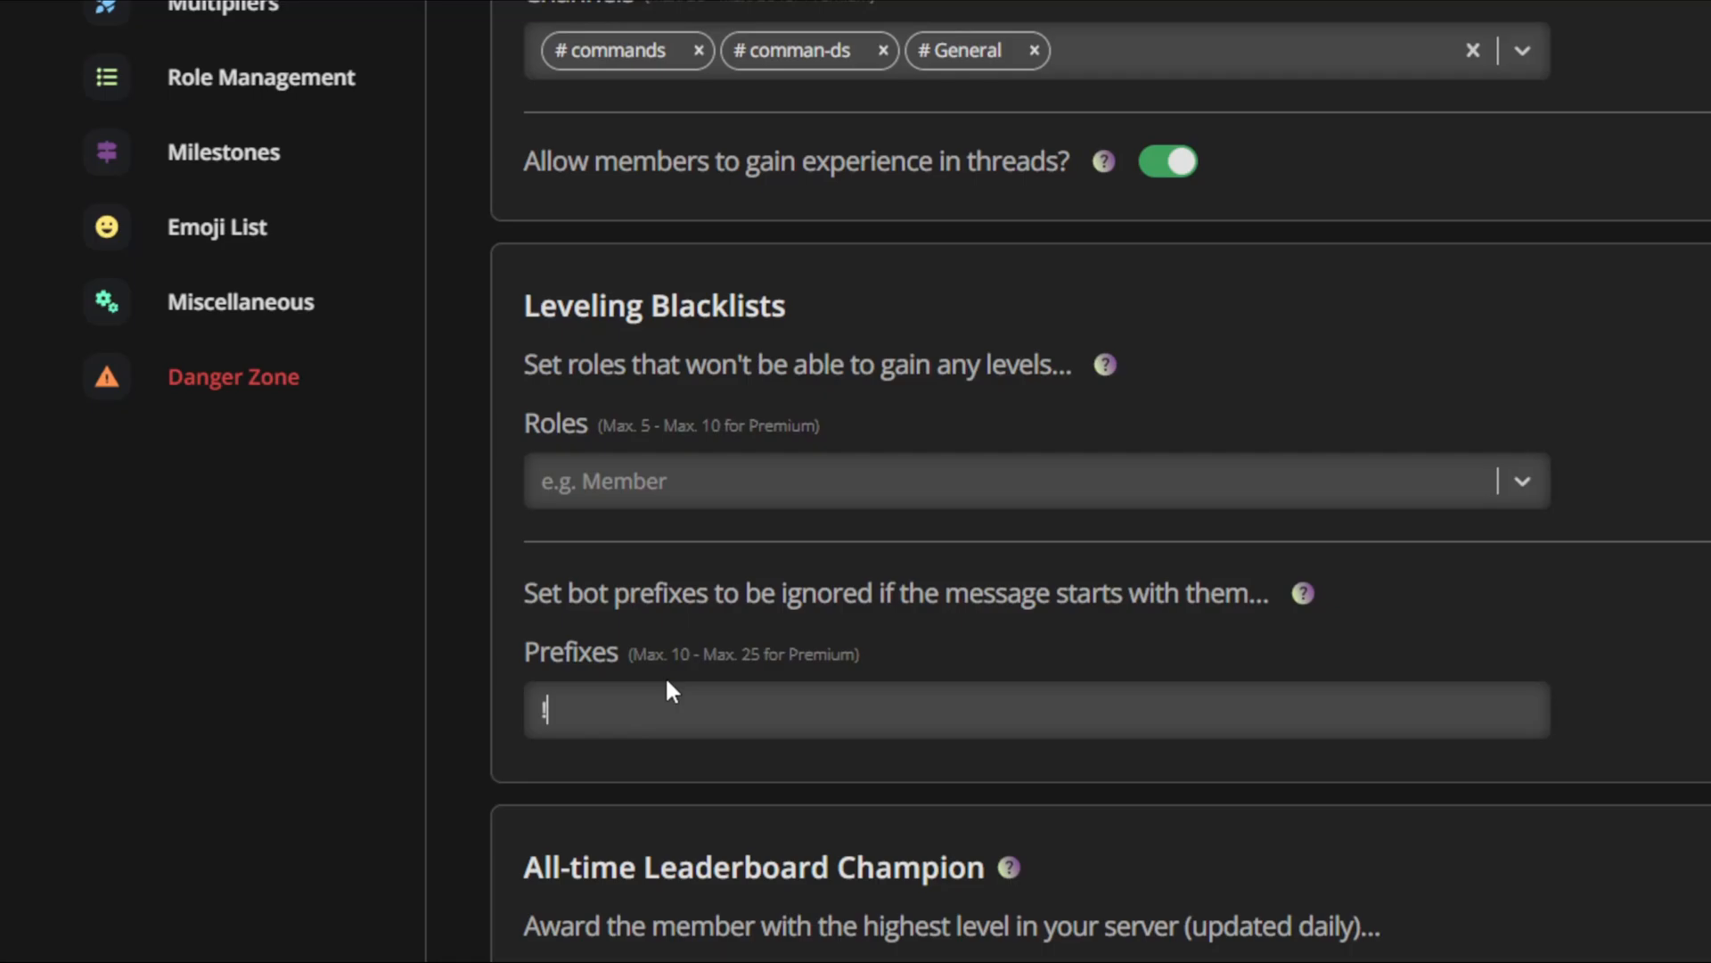
pyautogui.press('Return')
pyautogui.press('Return')
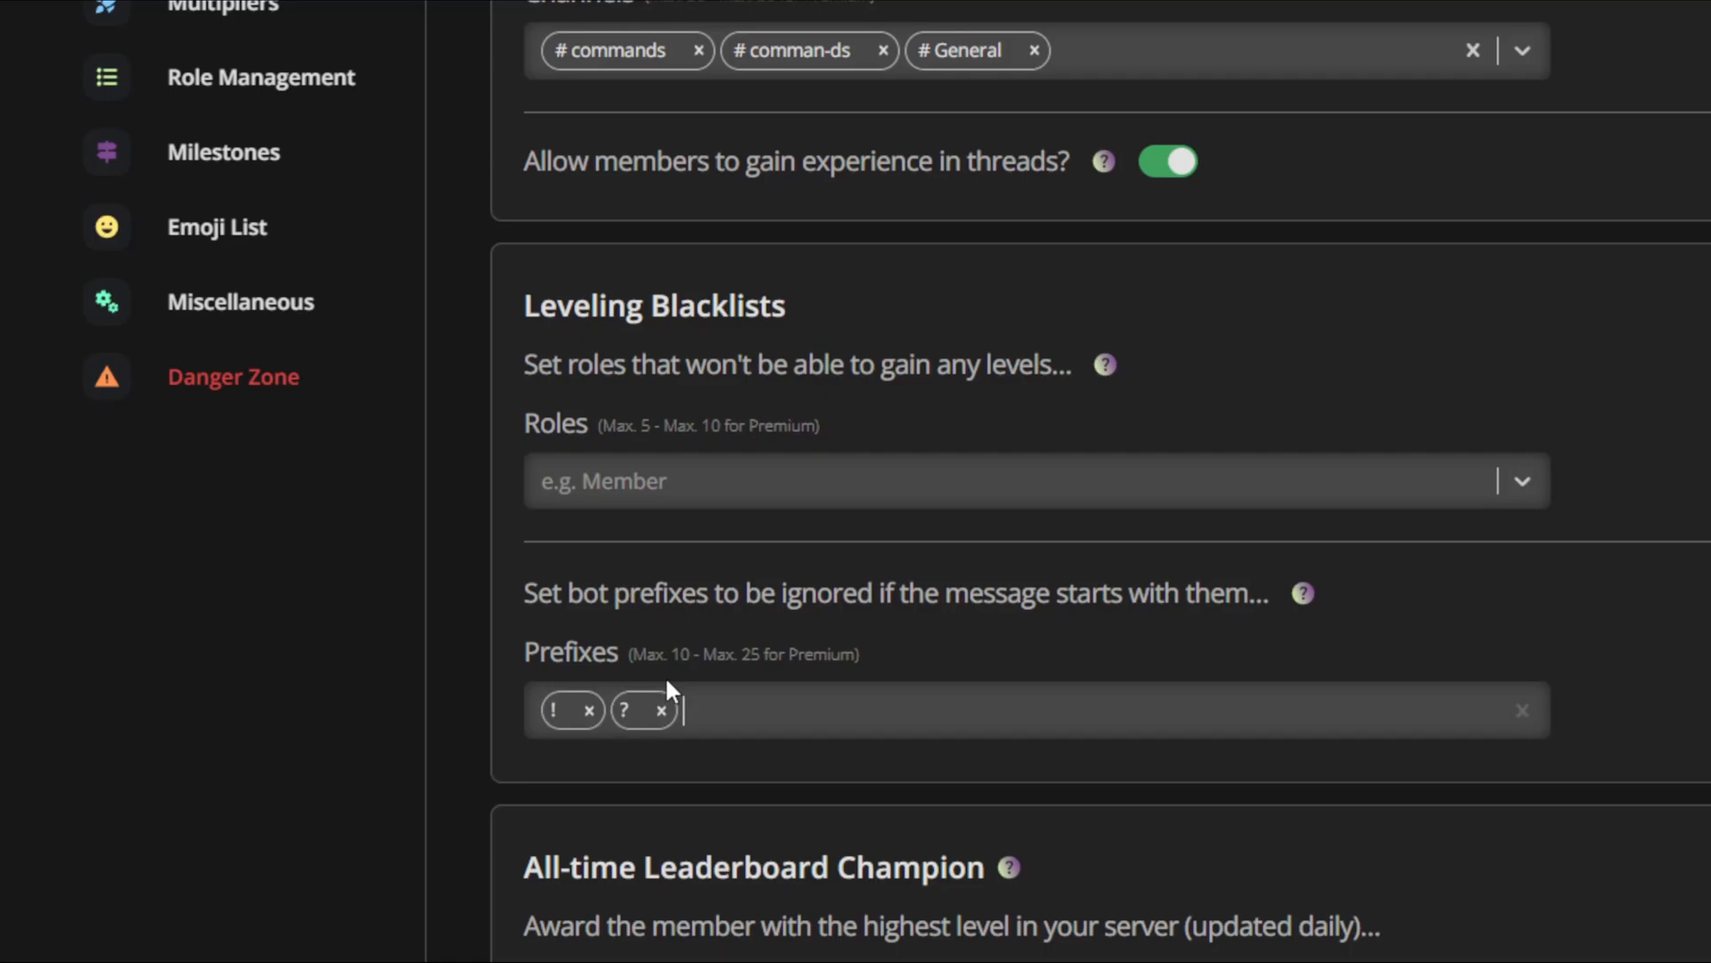
pyautogui.write('&')
pyautogui.press('Return')
pyautogui.write('pls')
pyautogui.press('Return')
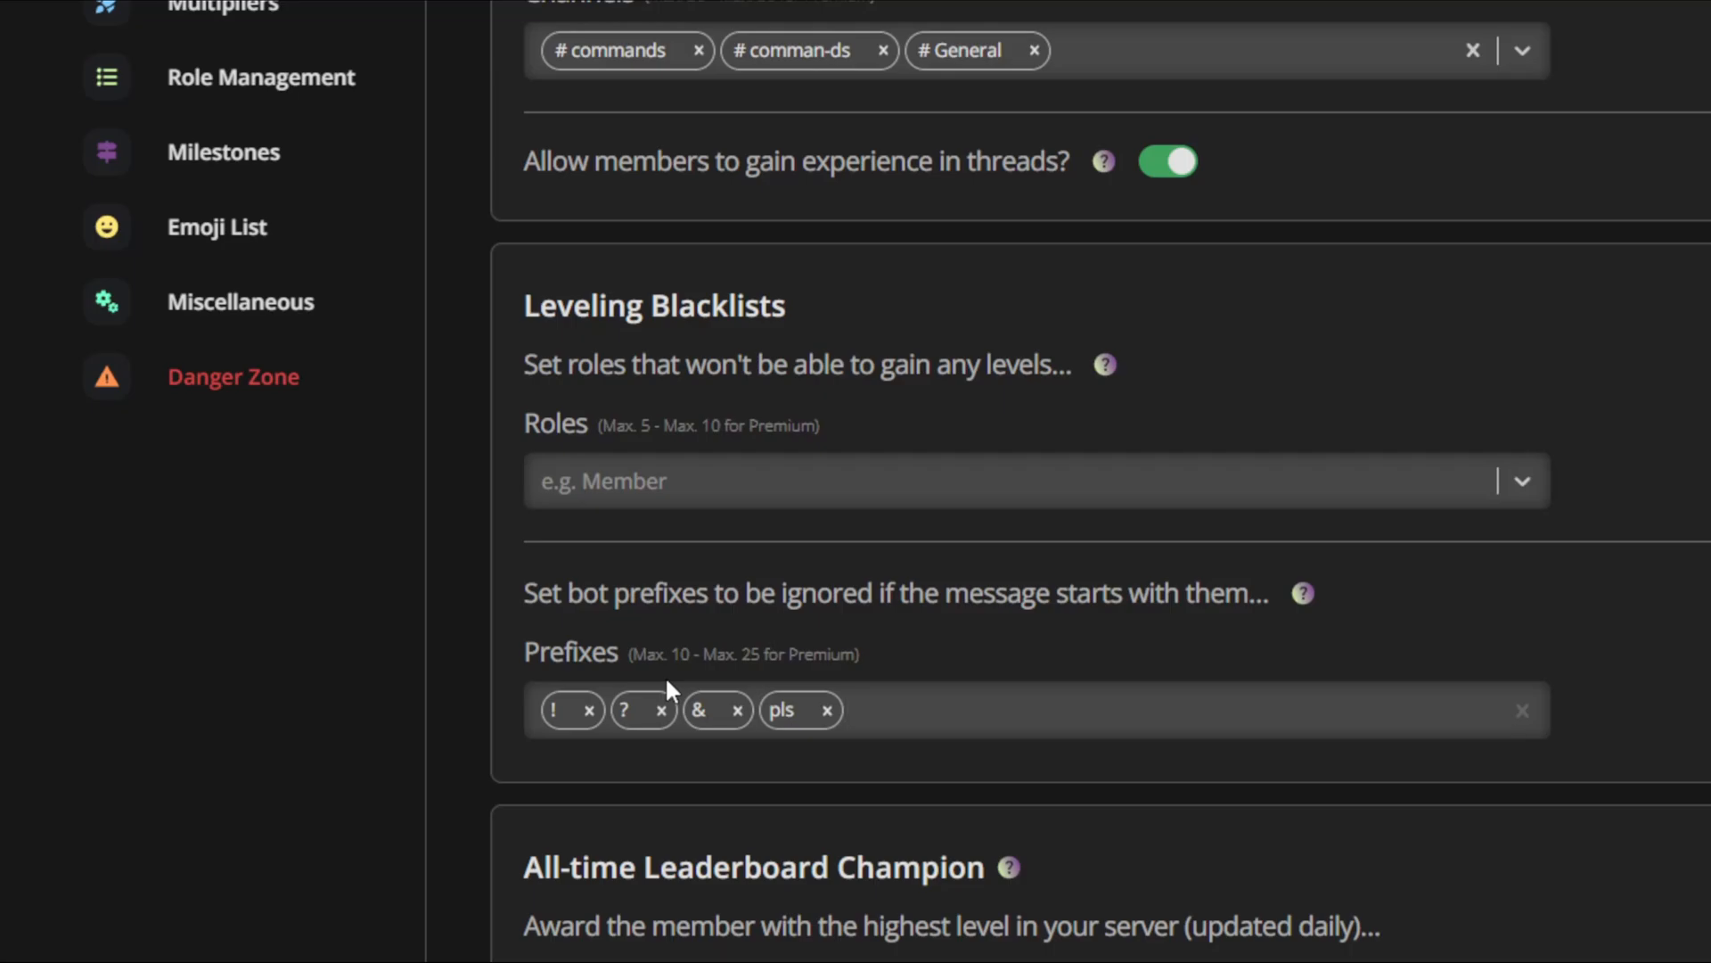
# Set The Almighty! as the role awarded to the All-time Leaderboard Champion.
pyautogui.scroll(-3, 875, 868)
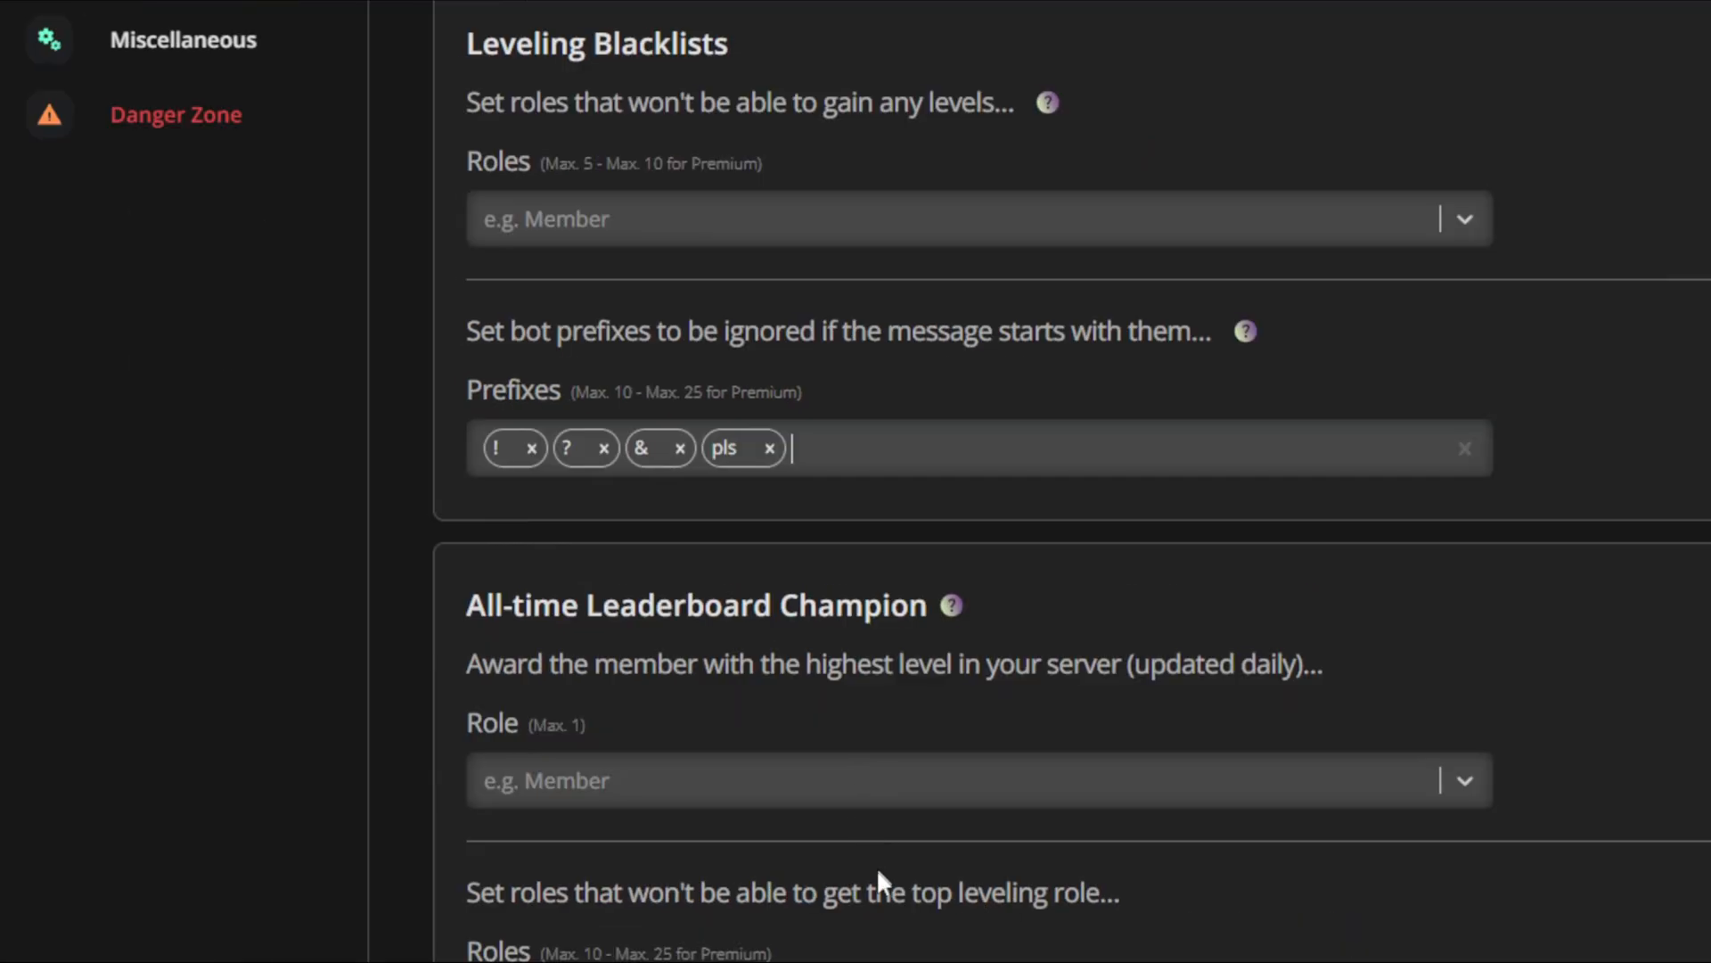
pyautogui.scroll(-3, 869, 751)
pyautogui.scroll(-3, 871, 760)
pyautogui.scroll(3, 875, 585)
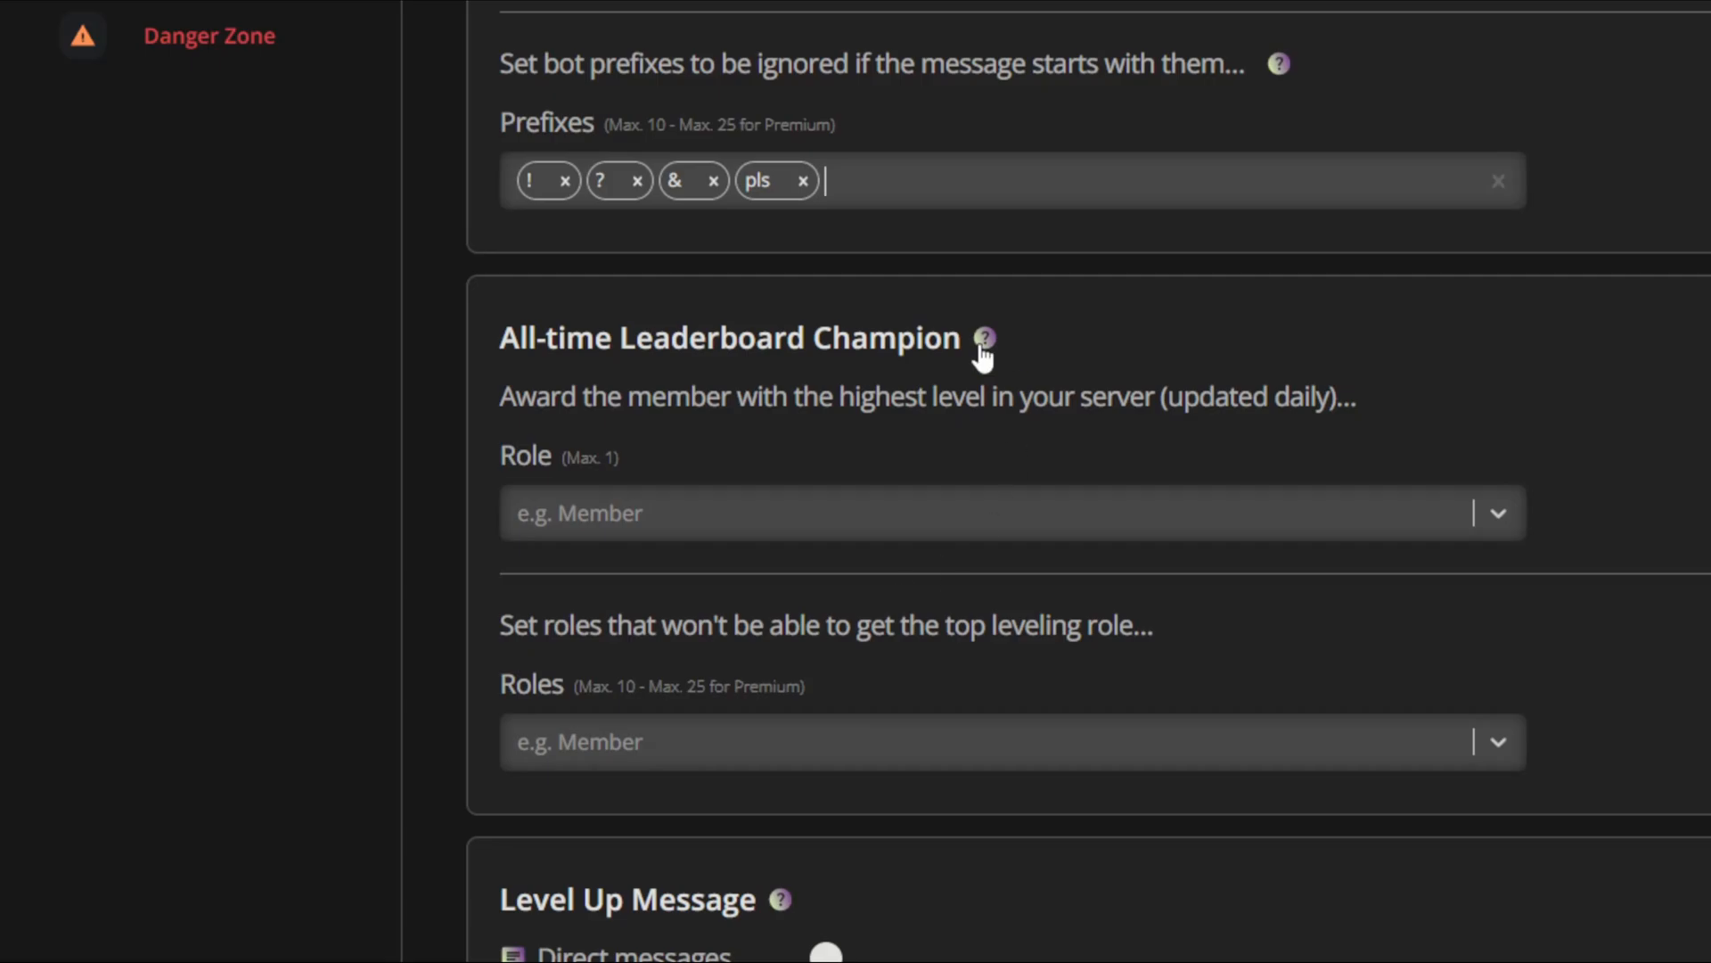
pyautogui.moveTo(983, 355)
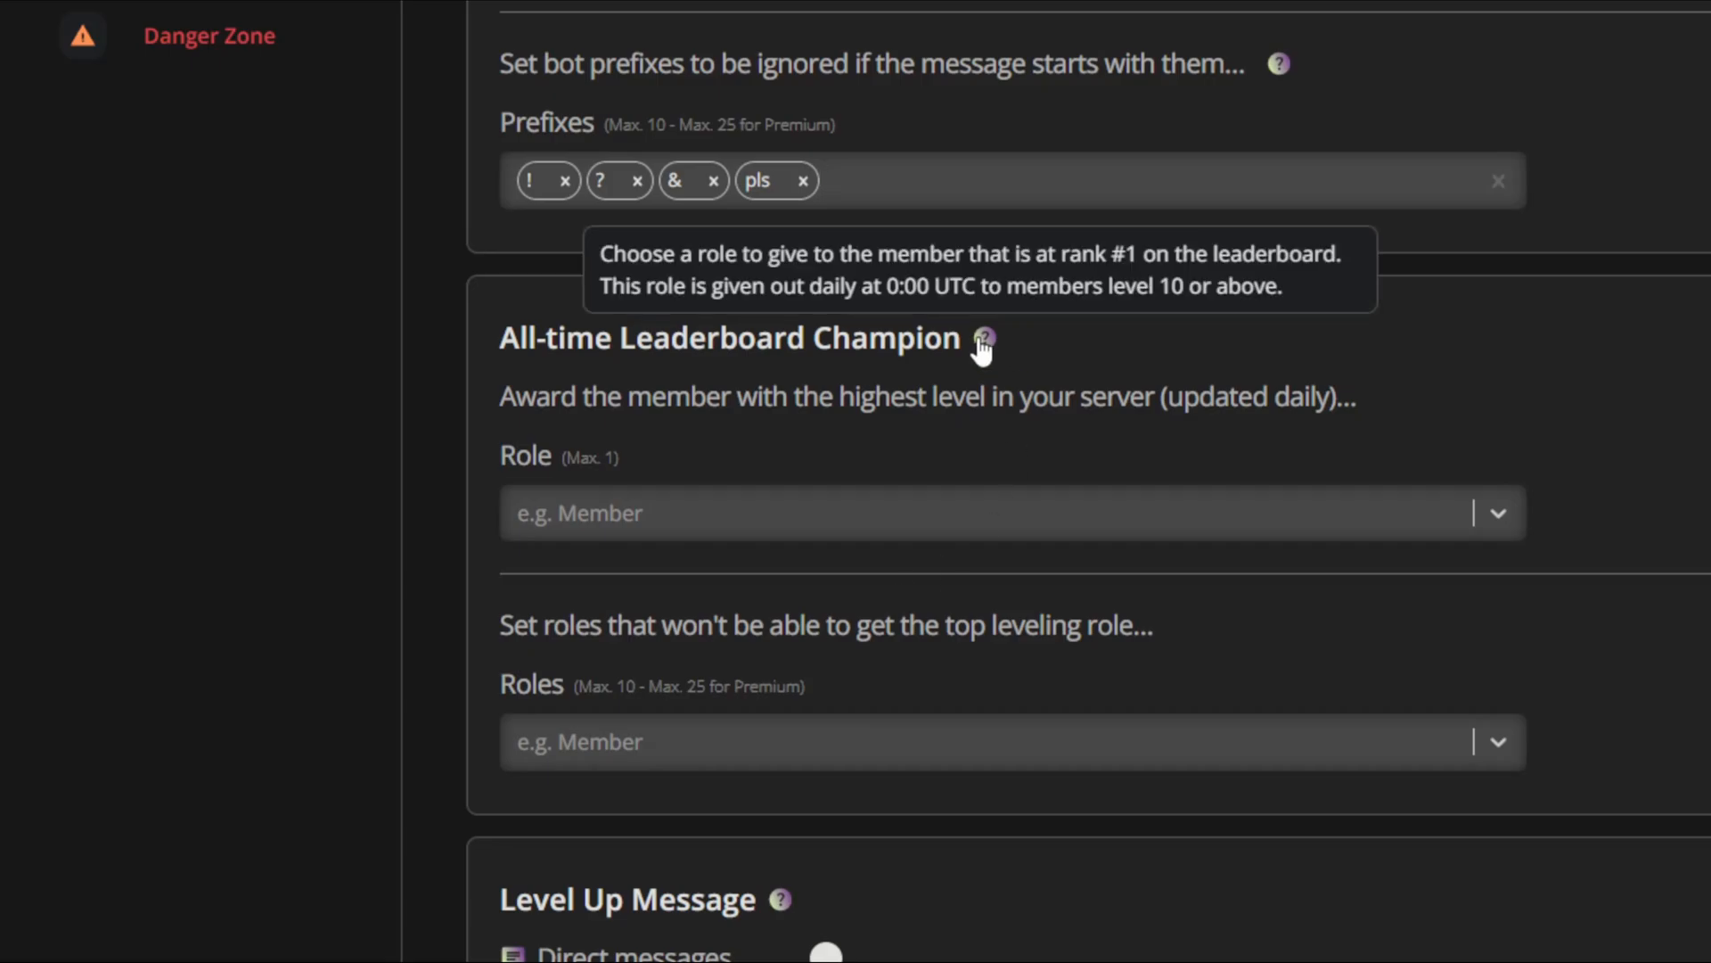
pyautogui.click(575, 526)
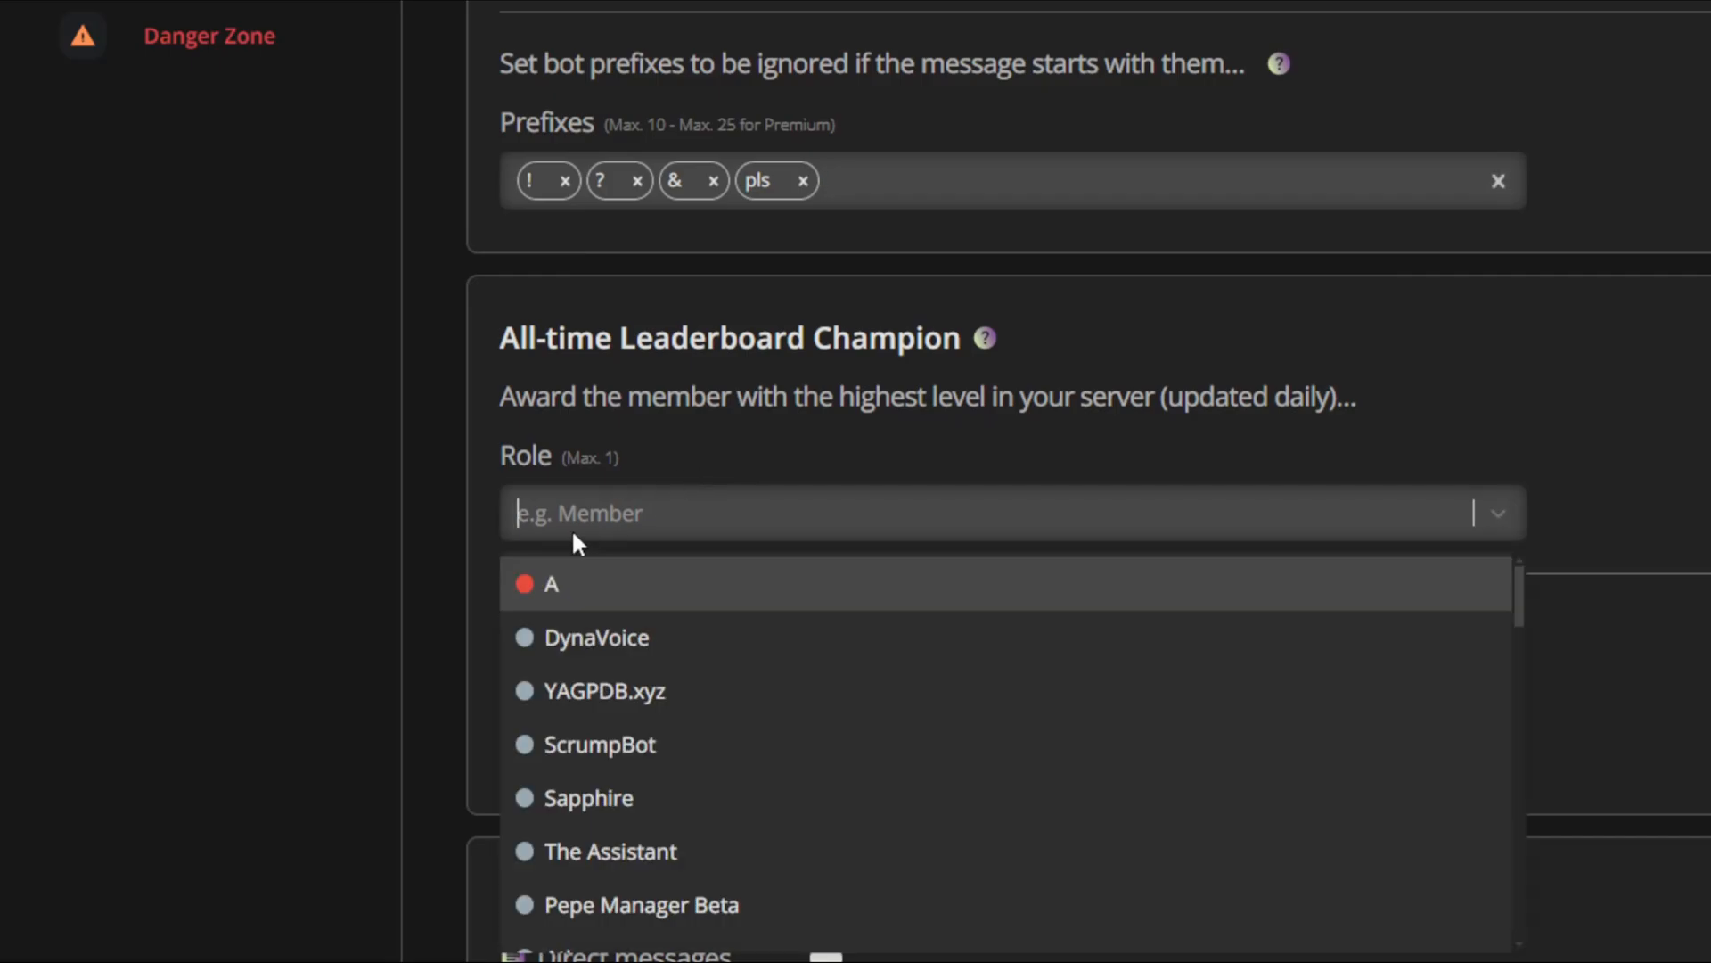
pyautogui.scroll(-5, 642, 713)
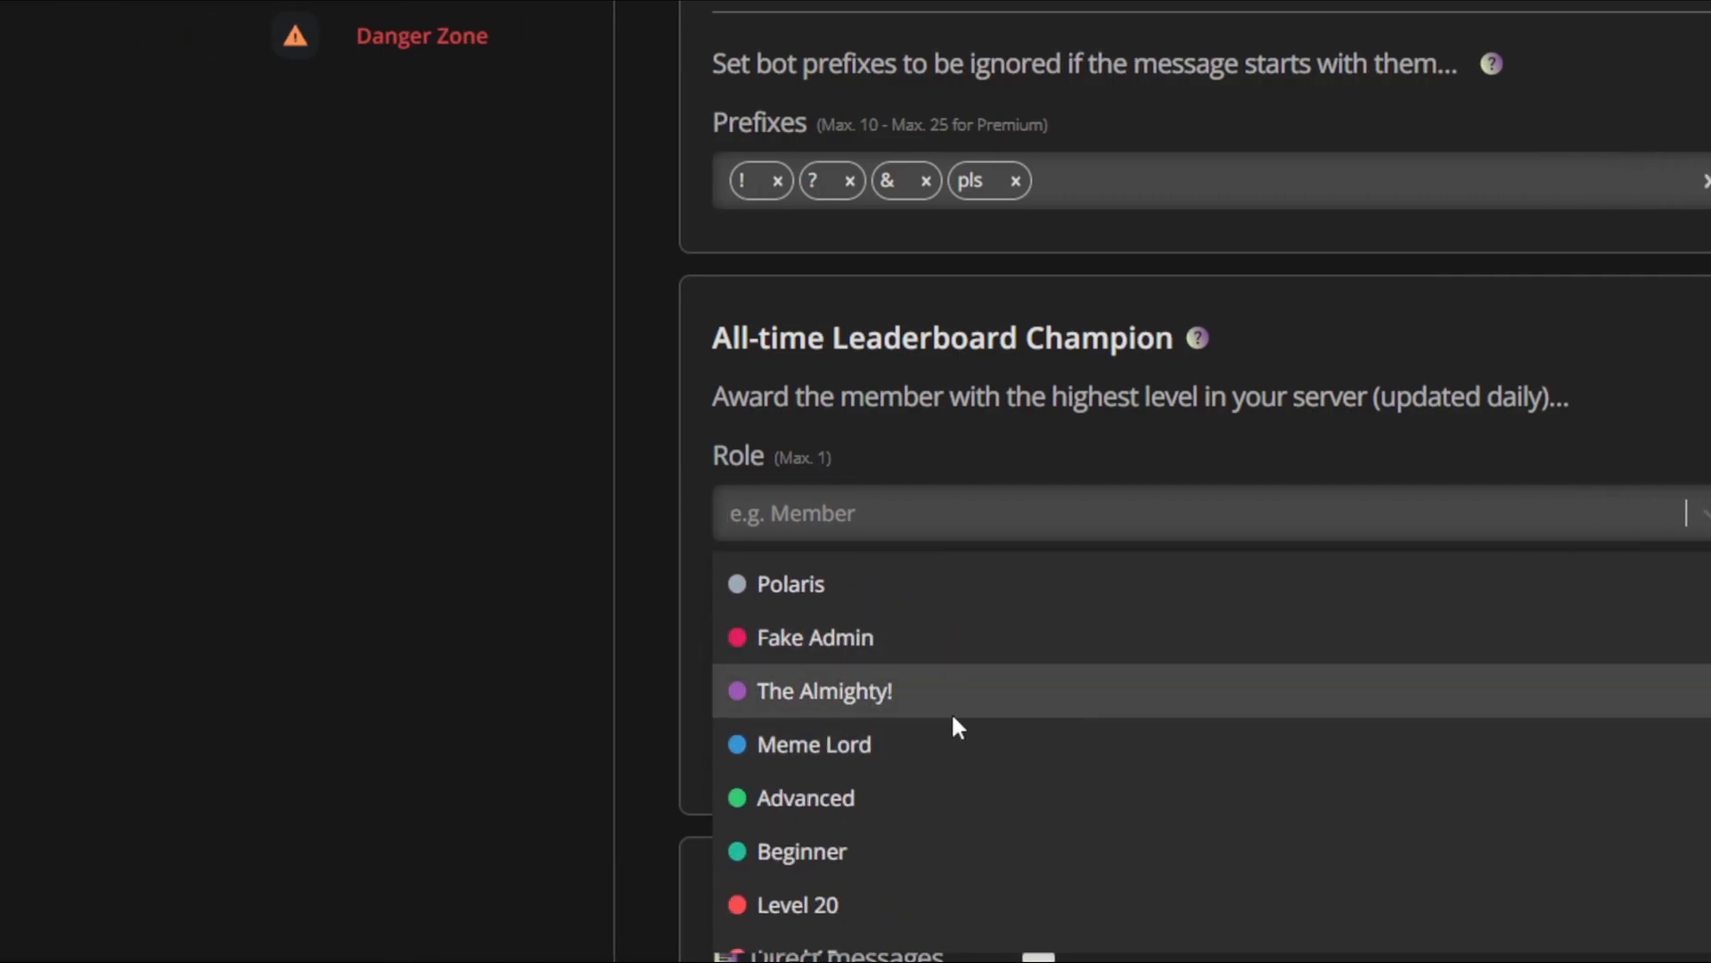
pyautogui.click(936, 695)
pyautogui.click(1181, 407)
pyautogui.moveTo(1195, 352)
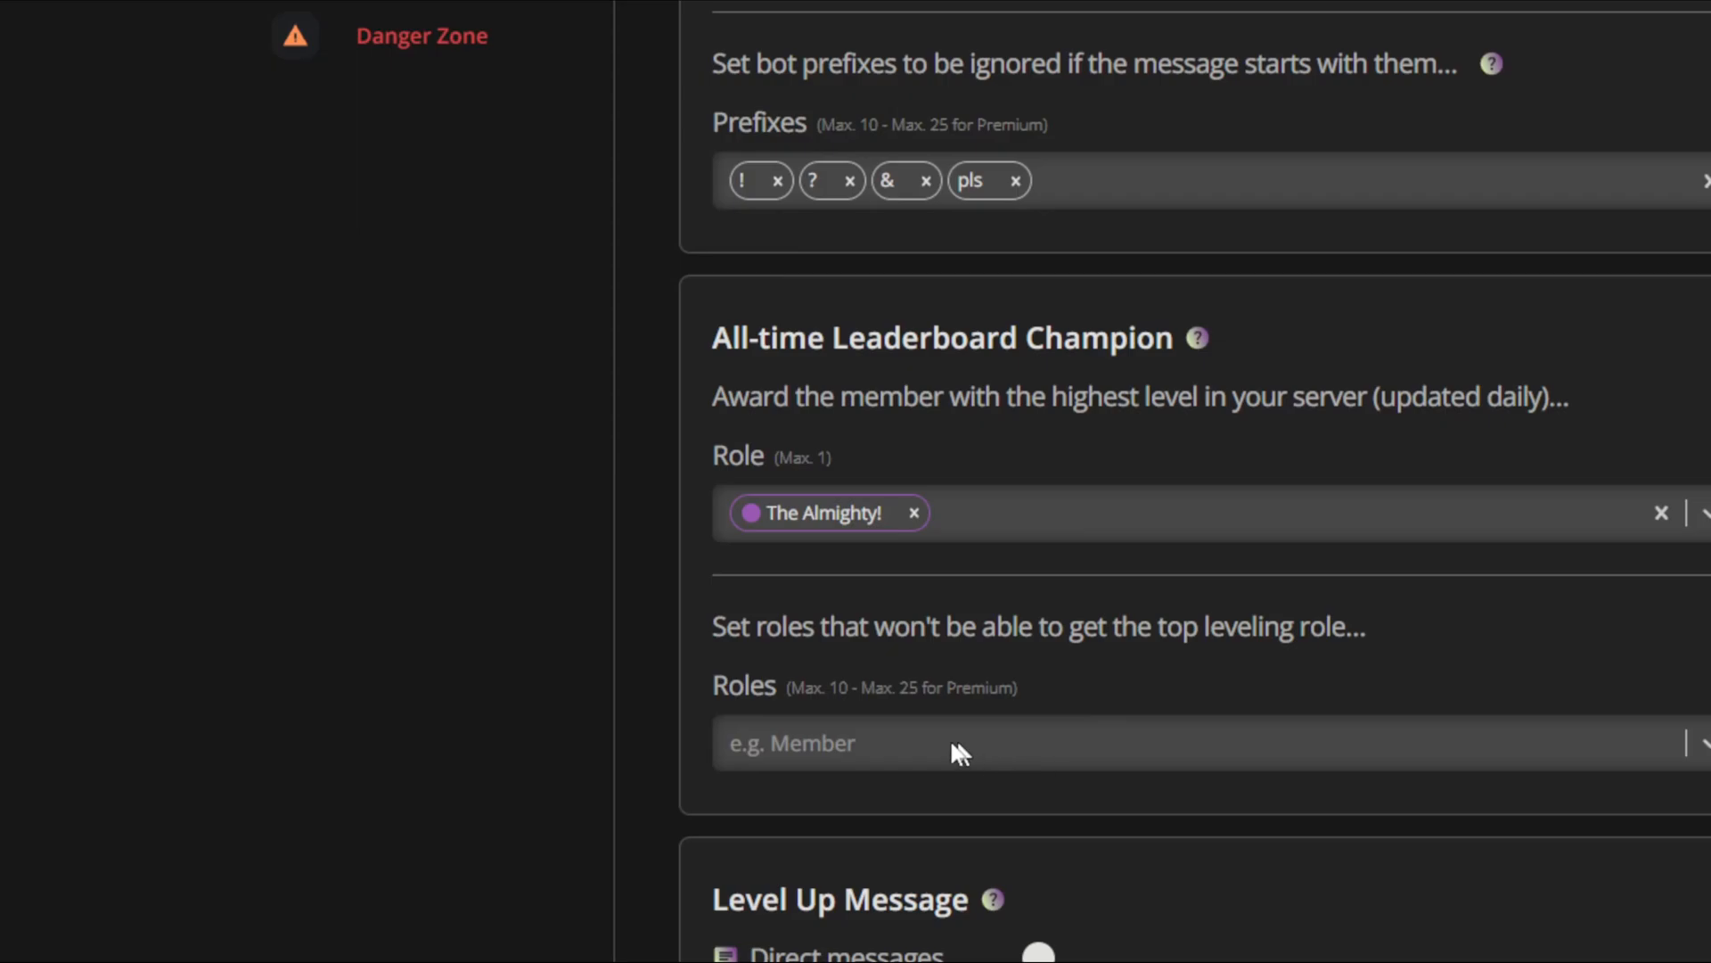
# Add The Almighty! to the roles that cannot receive the top leveling role.
pyautogui.moveTo(719, 624); pyautogui.dragTo(1363, 640)
pyautogui.click(1010, 777)
pyautogui.click(957, 755)
pyautogui.scroll(-5, 874, 722)
pyautogui.click(849, 690)
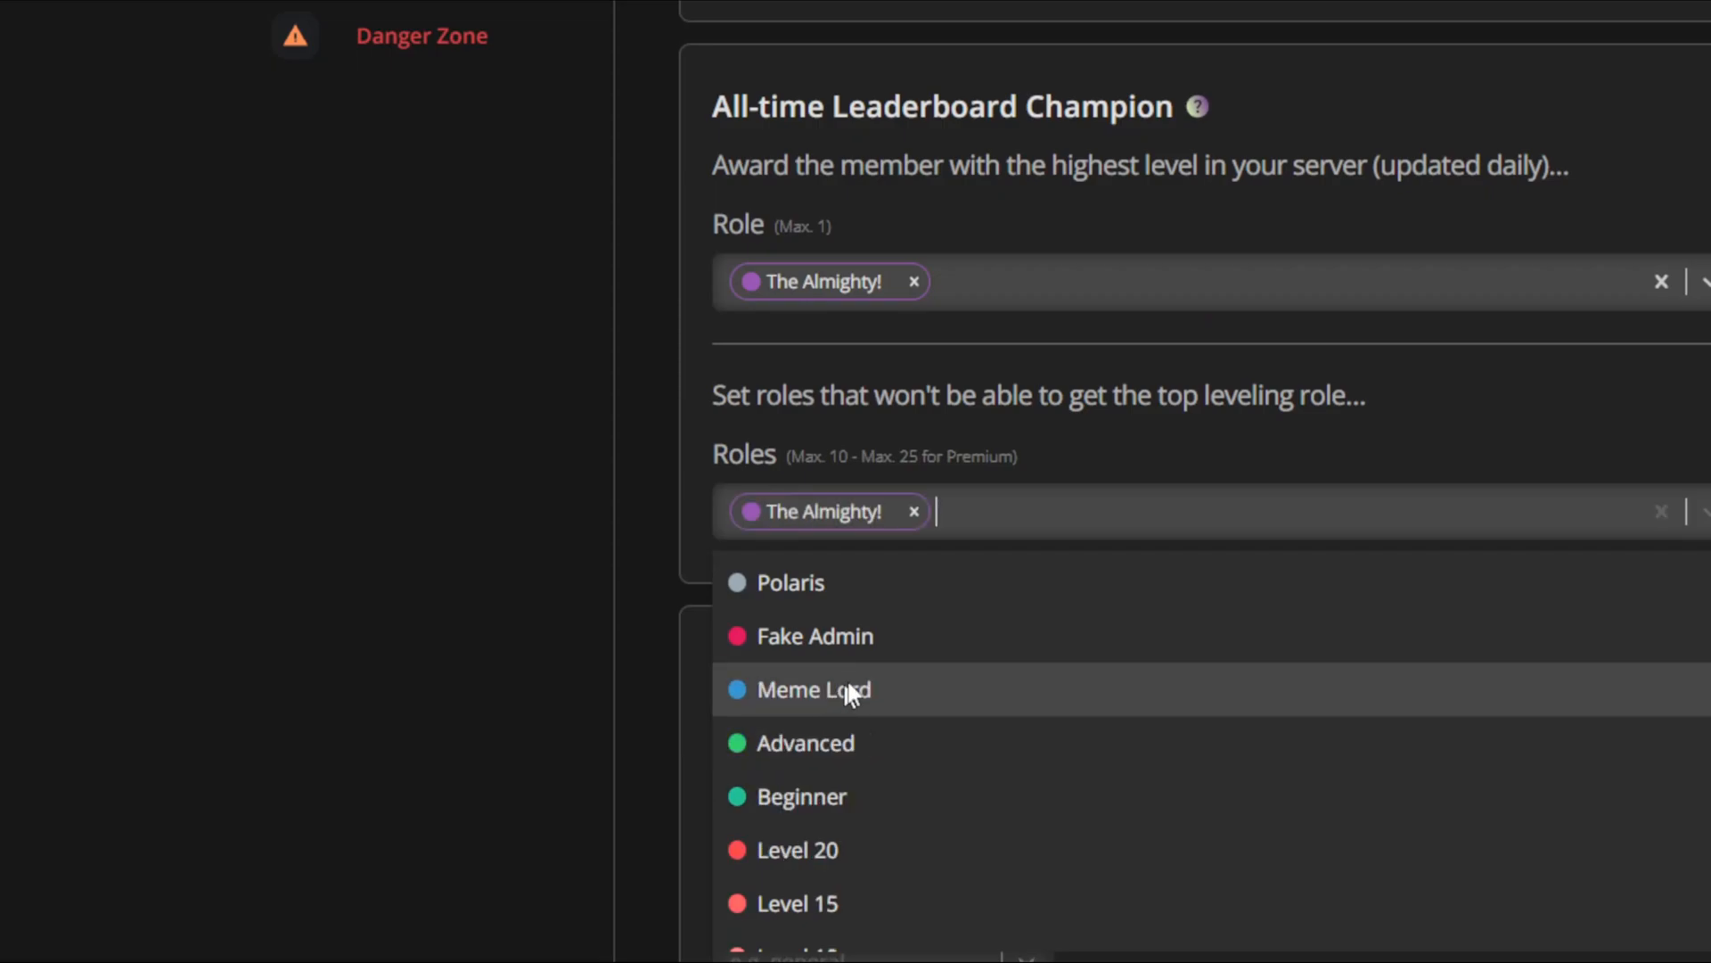
pyautogui.click(889, 355)
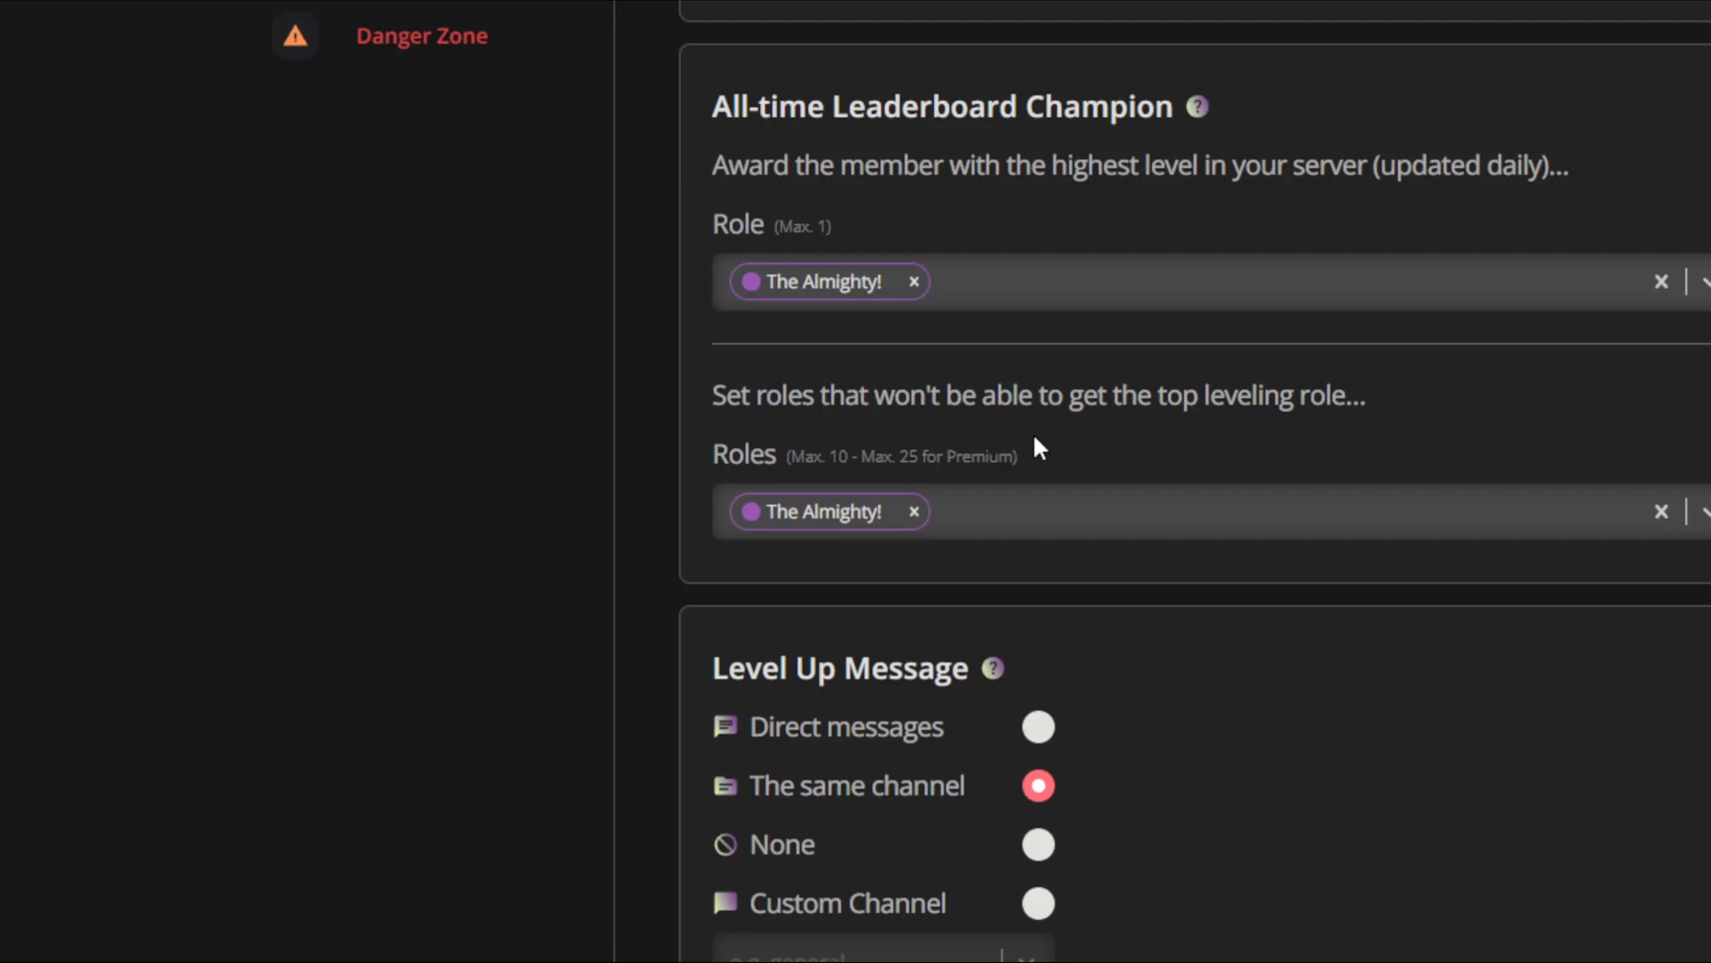
pyautogui.click(1199, 114)
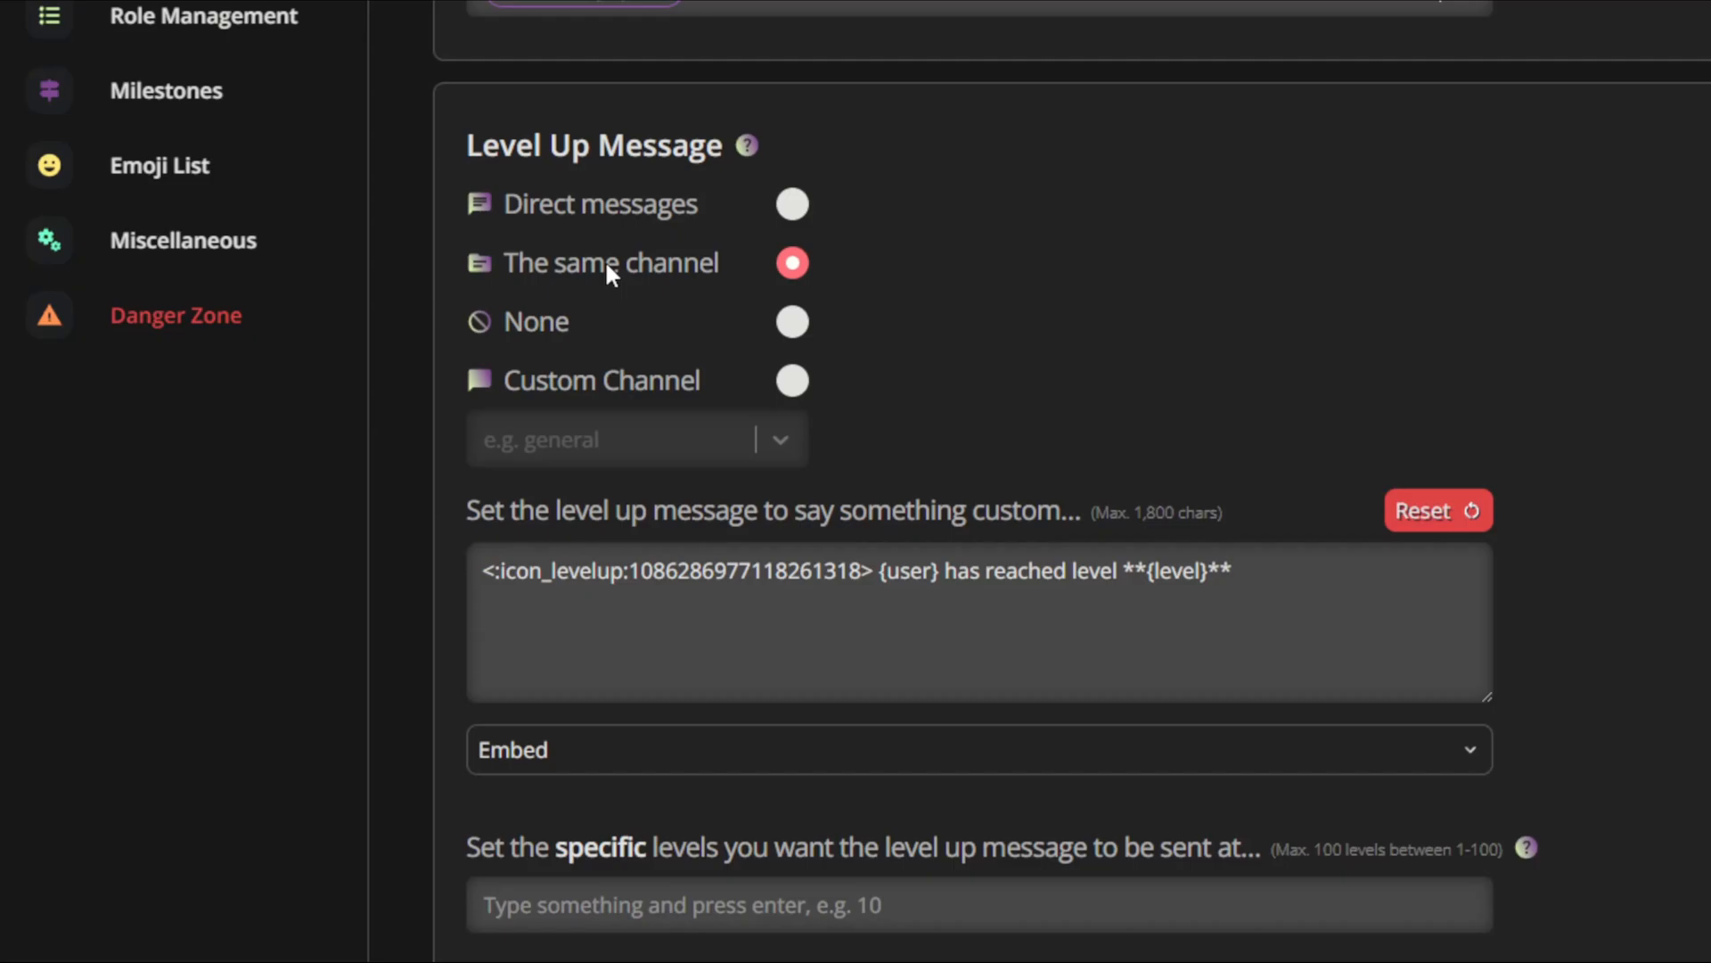
# Send level up messages to a custom channel and choose commands as that channel.
pyautogui.click(800, 202)
pyautogui.click(793, 322)
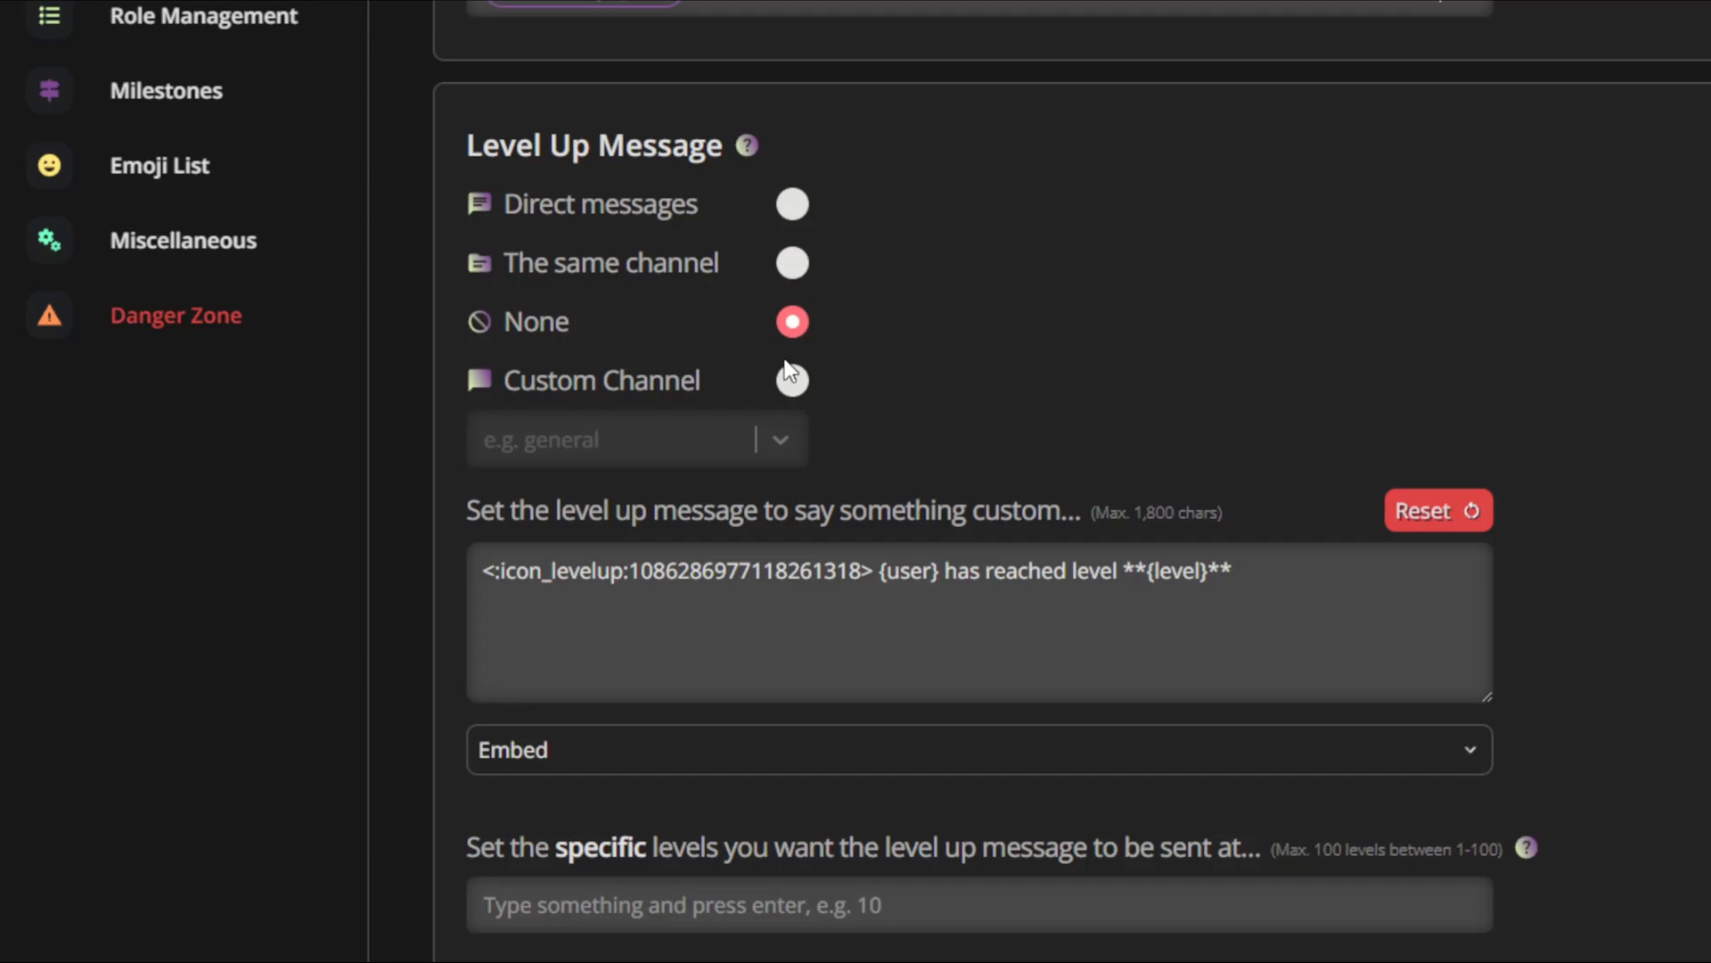
pyautogui.click(790, 381)
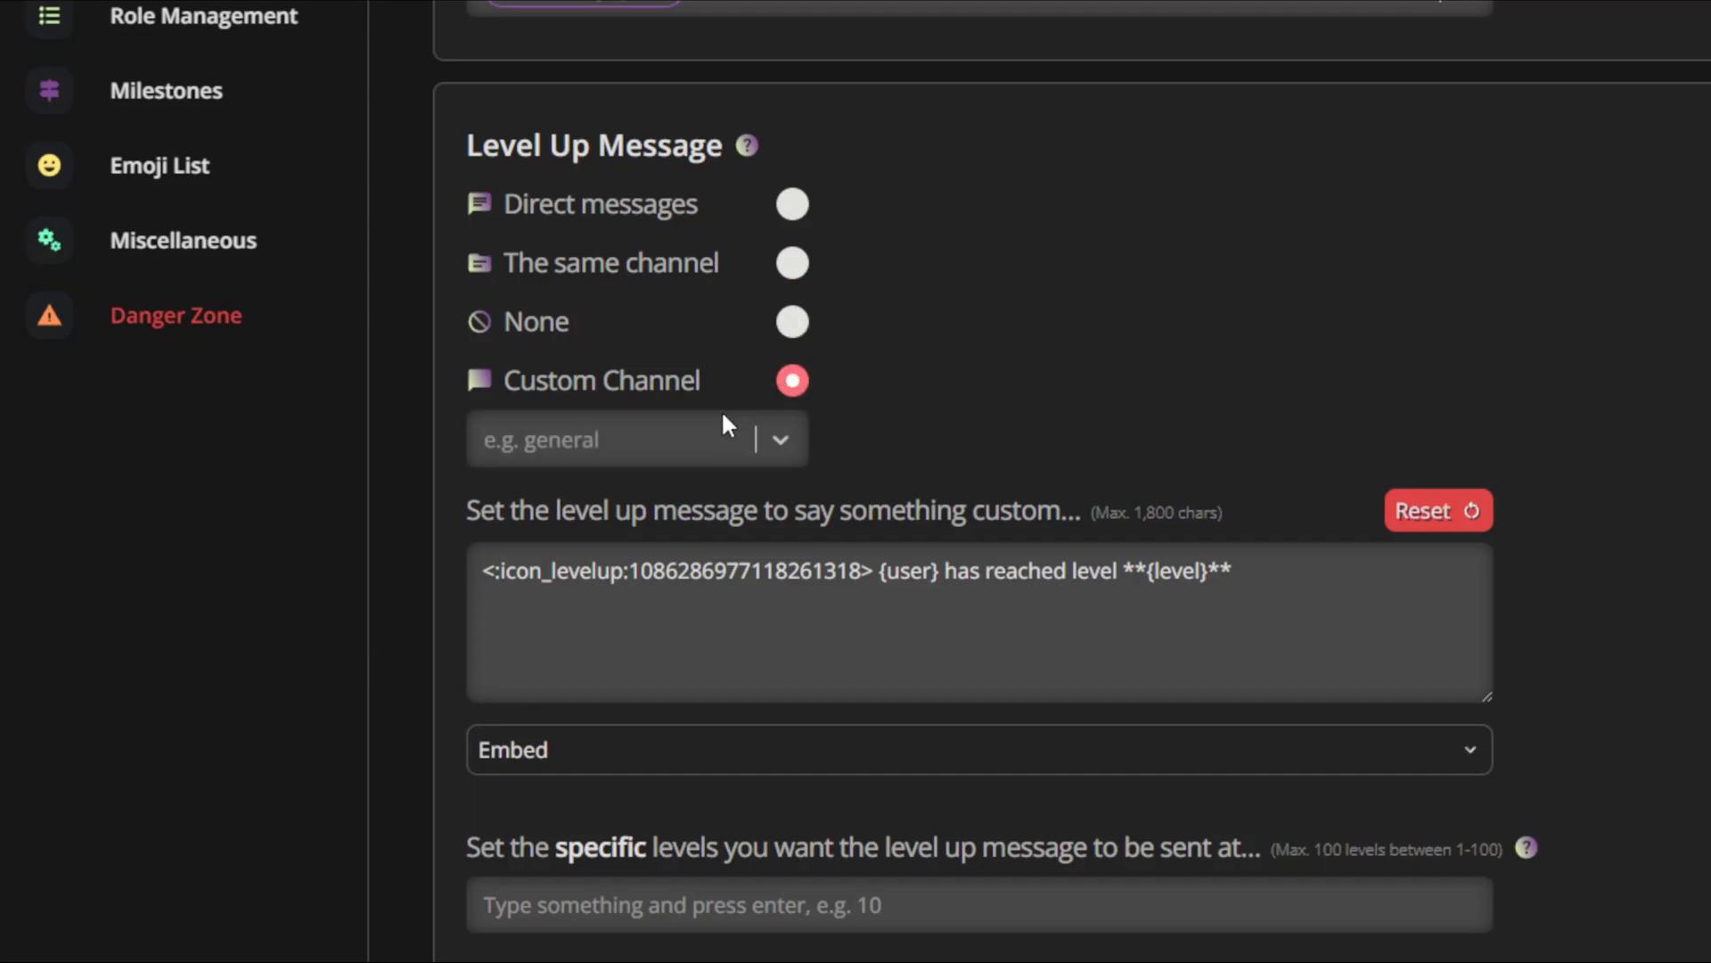
pyautogui.click(706, 440)
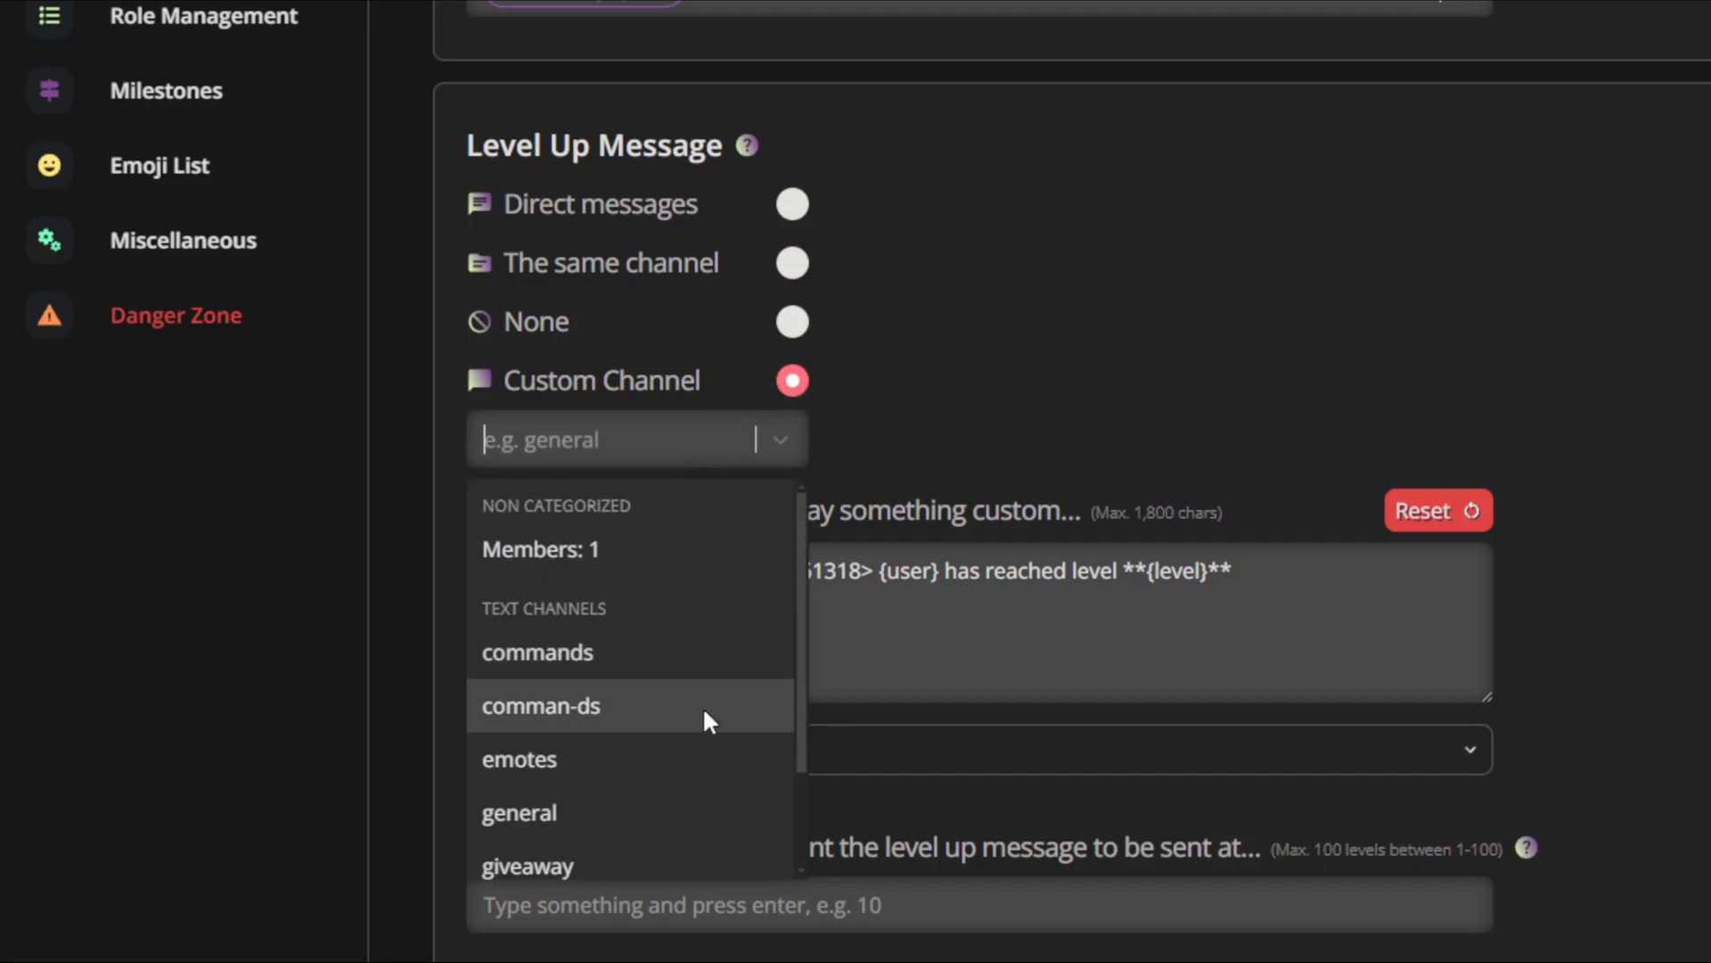
pyautogui.click(579, 666)
pyautogui.scroll(-3, 758, 535)
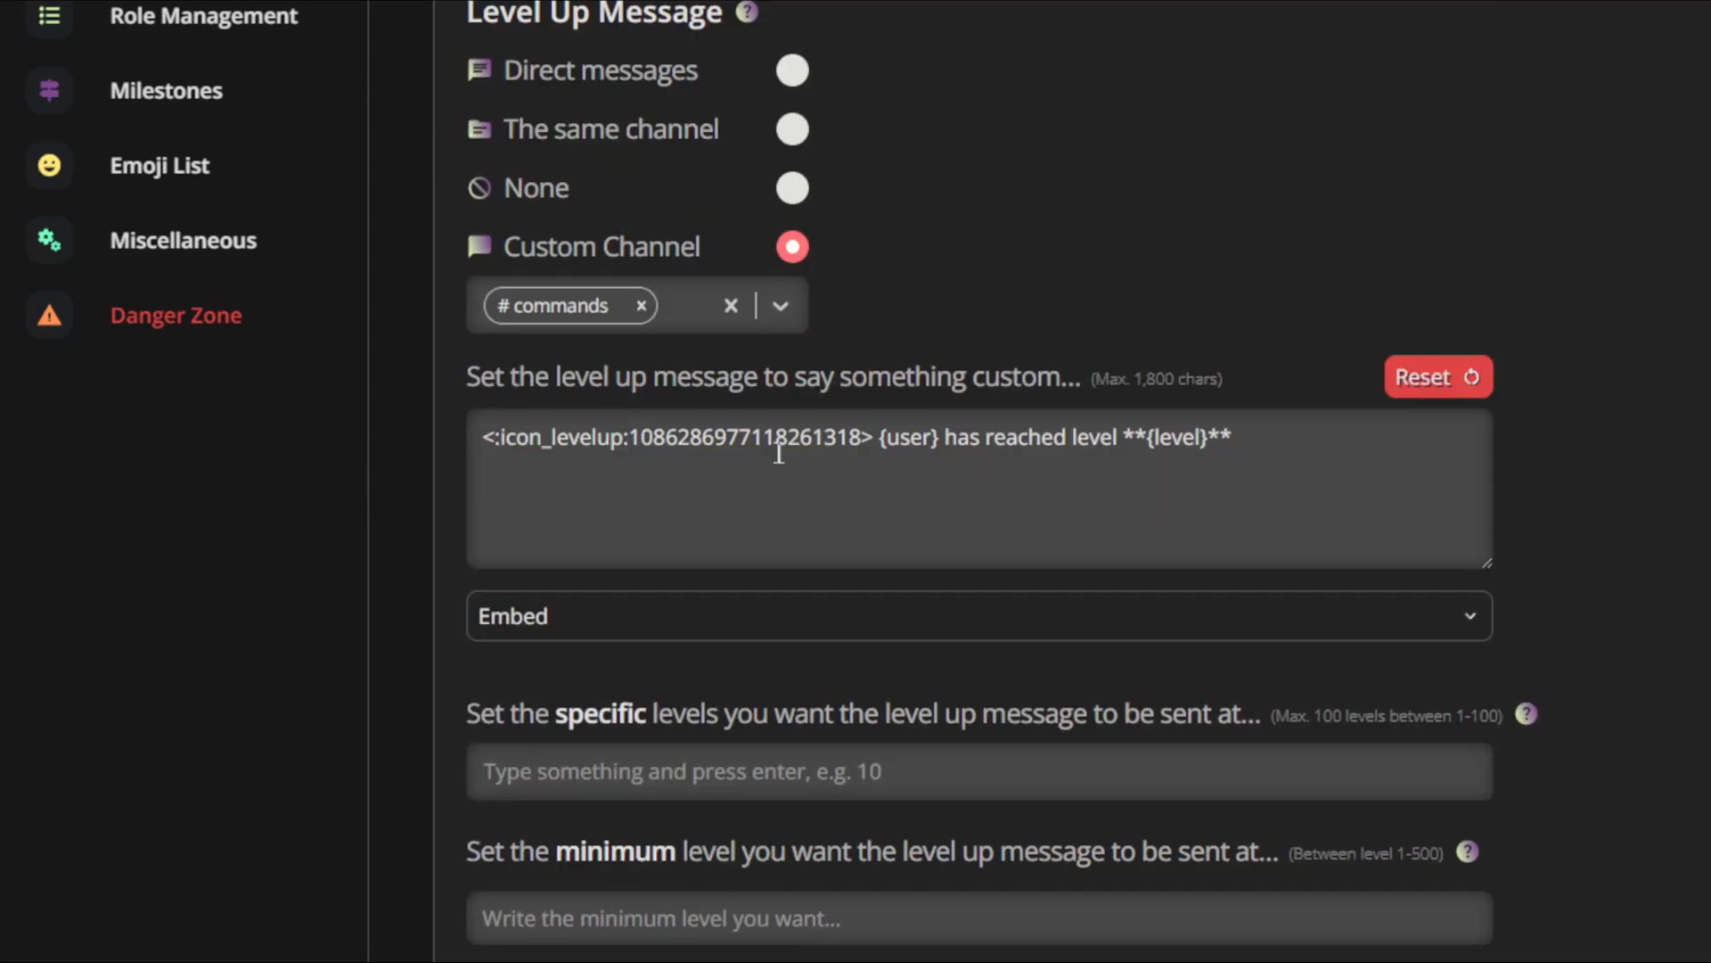
# Expand the level up message's embed editor and examine the fields it offers.
pyautogui.moveTo(812, 347); pyautogui.dragTo(546, 321)
pyautogui.click(888, 392)
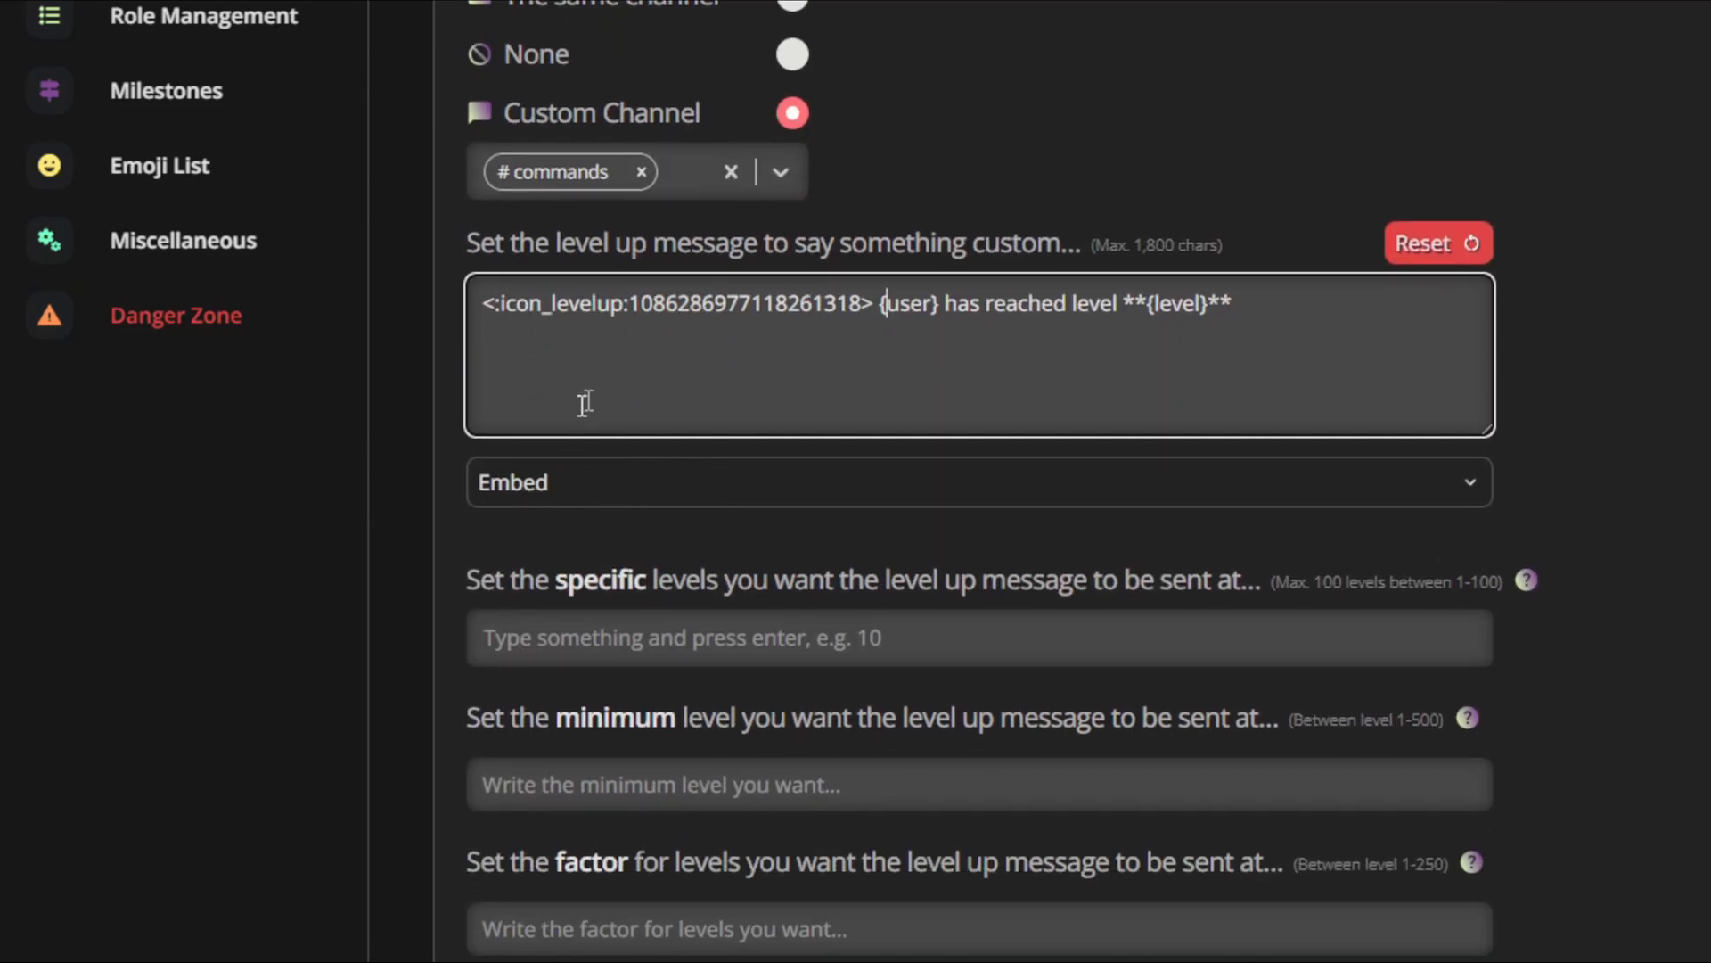
pyautogui.click(539, 502)
pyautogui.click(539, 502)
pyautogui.scroll(-10, 672, 478)
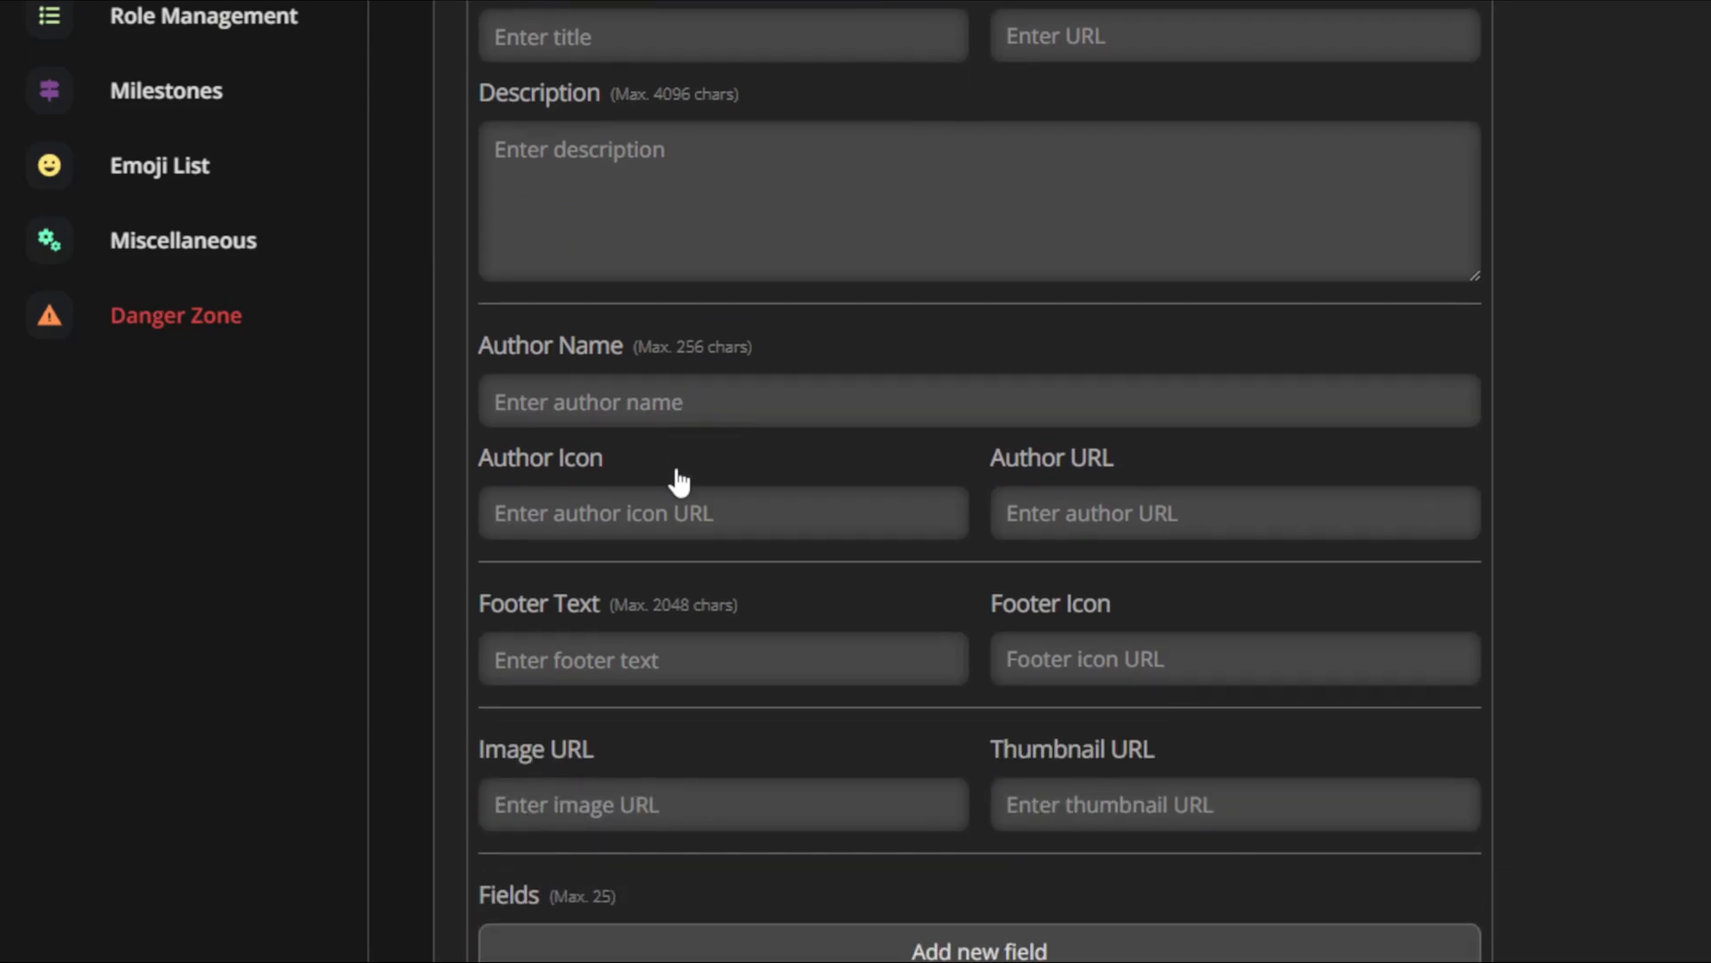
pyautogui.scroll(10, 676, 477)
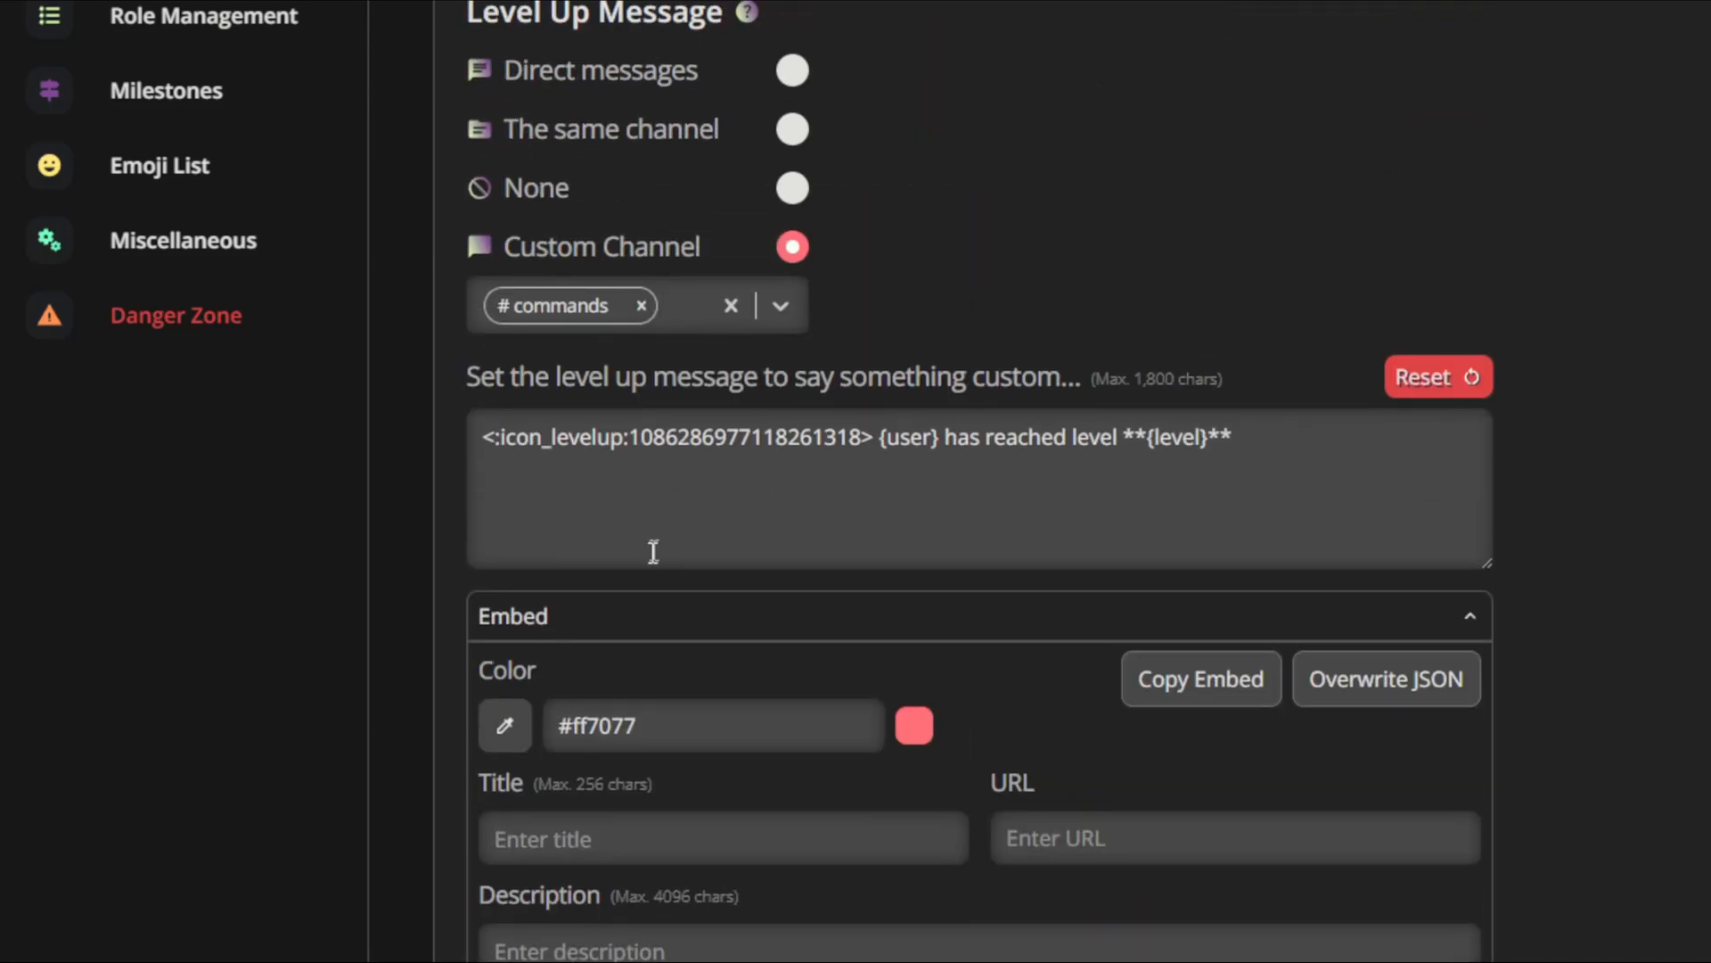
pyautogui.click(646, 629)
pyautogui.click(798, 624)
# Clear the custom level up message and insert the LurkrPatreon5Custom emoji in its place.
pyautogui.moveTo(1226, 472); pyautogui.dragTo(1291, 450)
pyautogui.click(567, 472)
pyautogui.click(1159, 442)
pyautogui.scroll(-6, 615, 547)
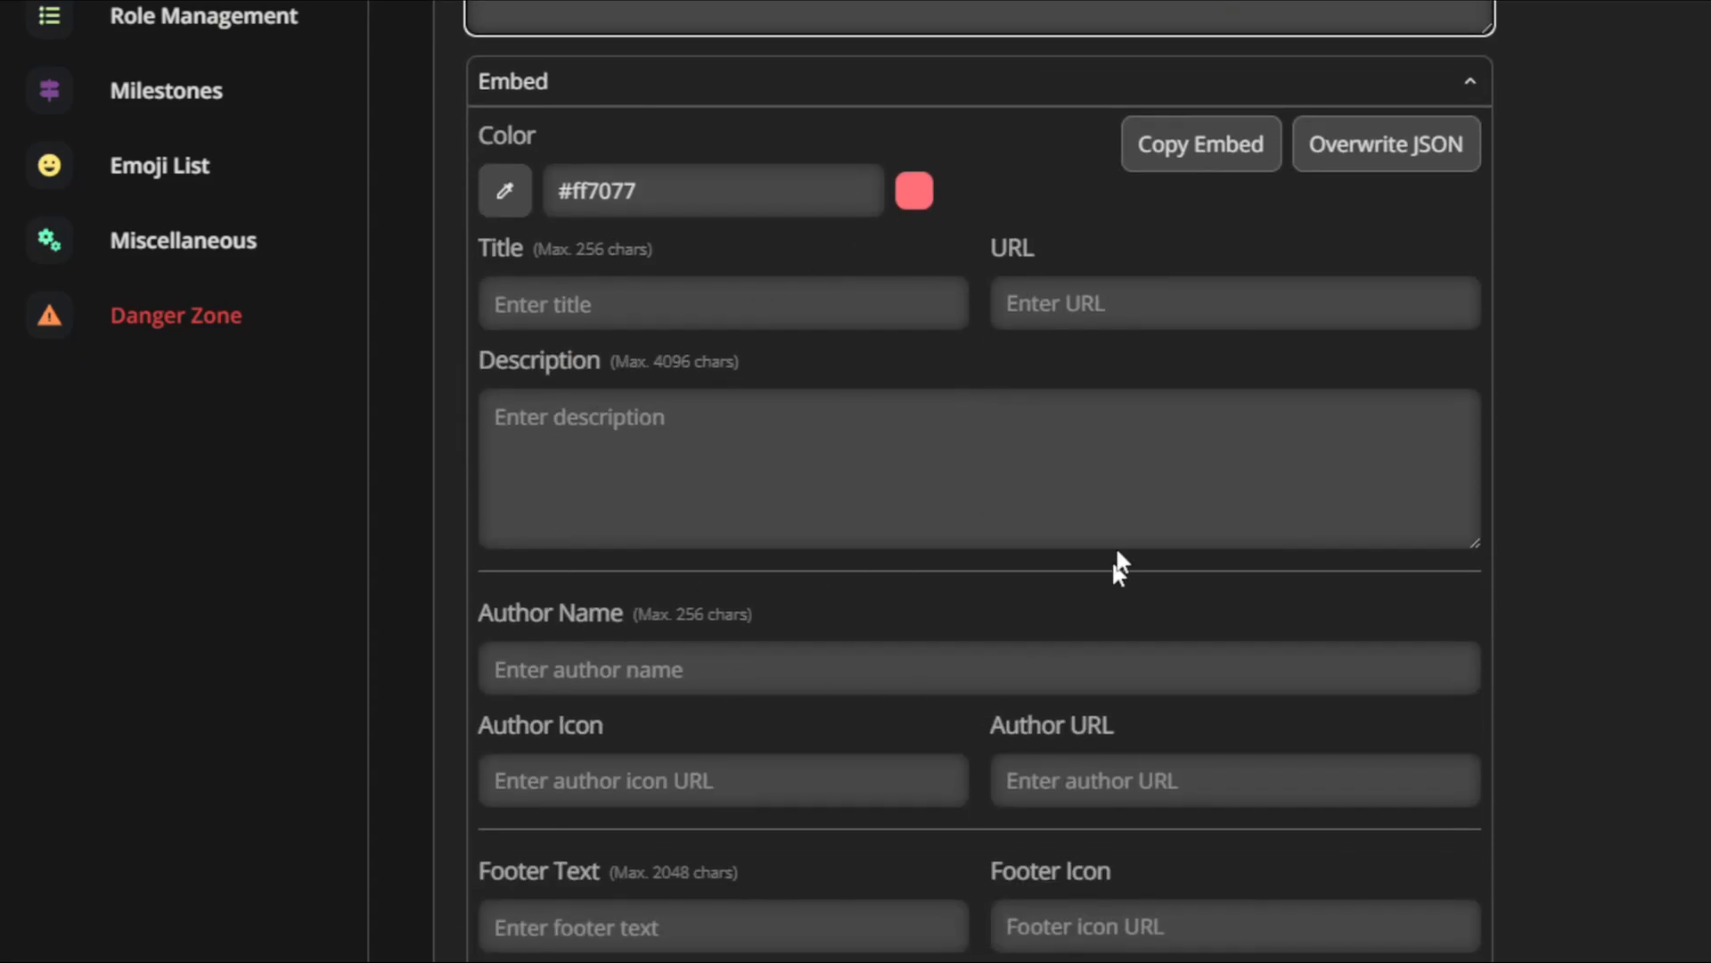
pyautogui.scroll(5, 903, 547)
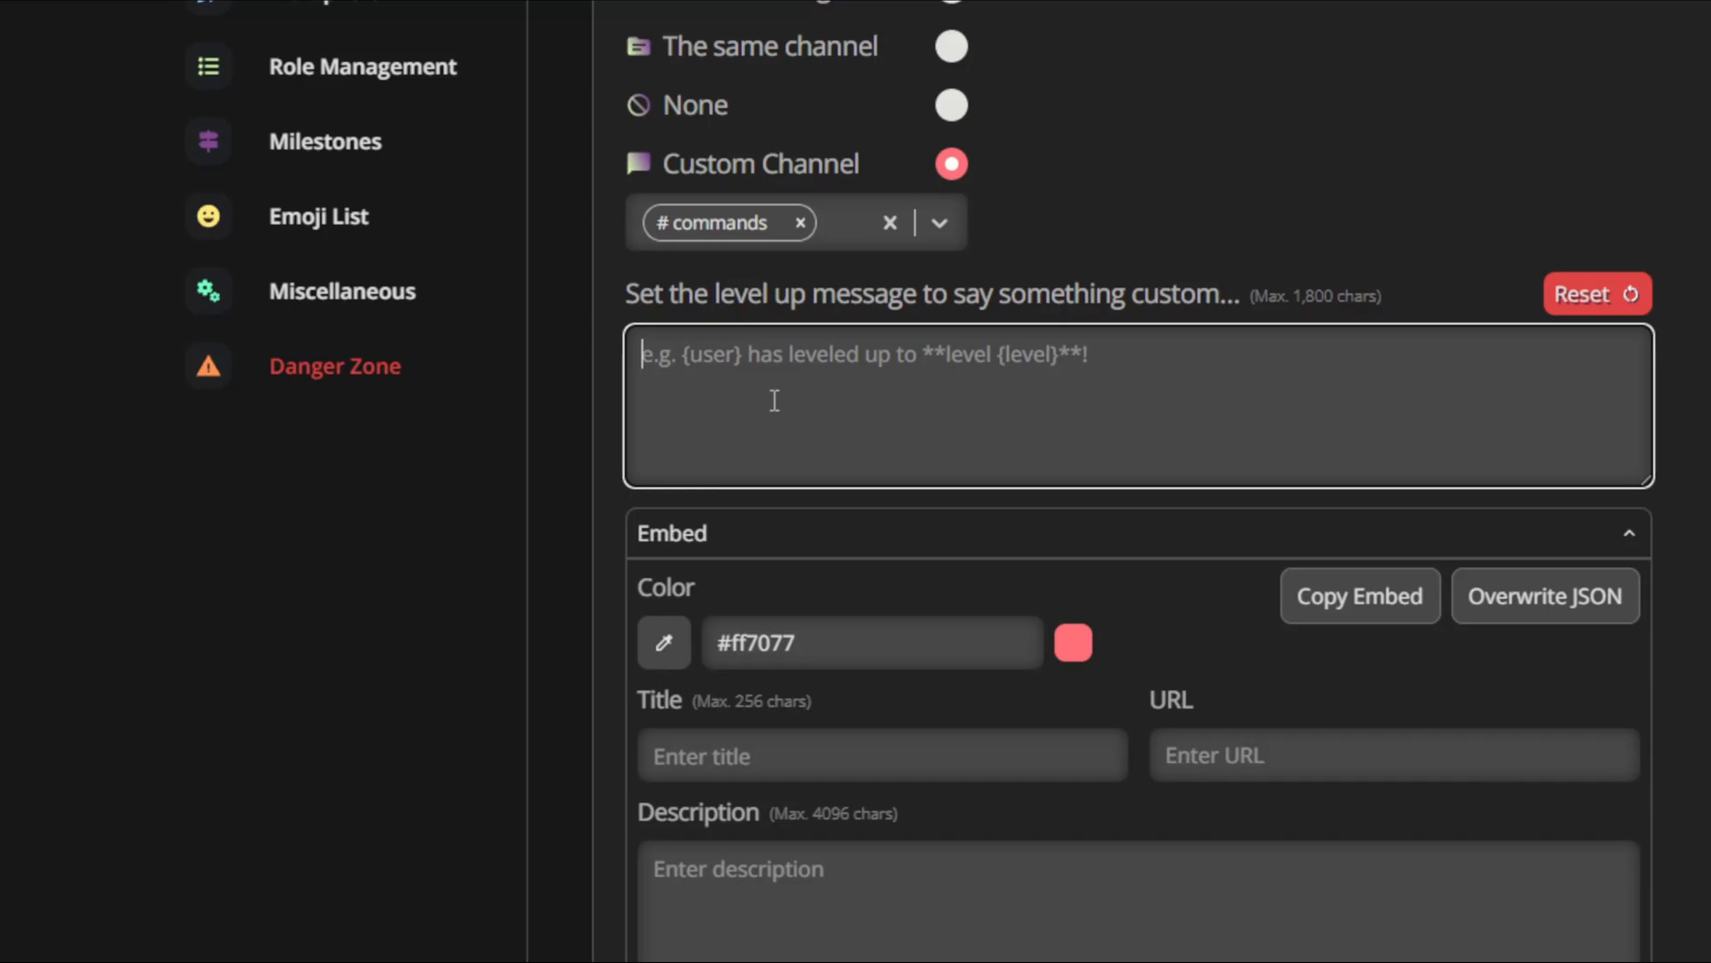
pyautogui.write(':')
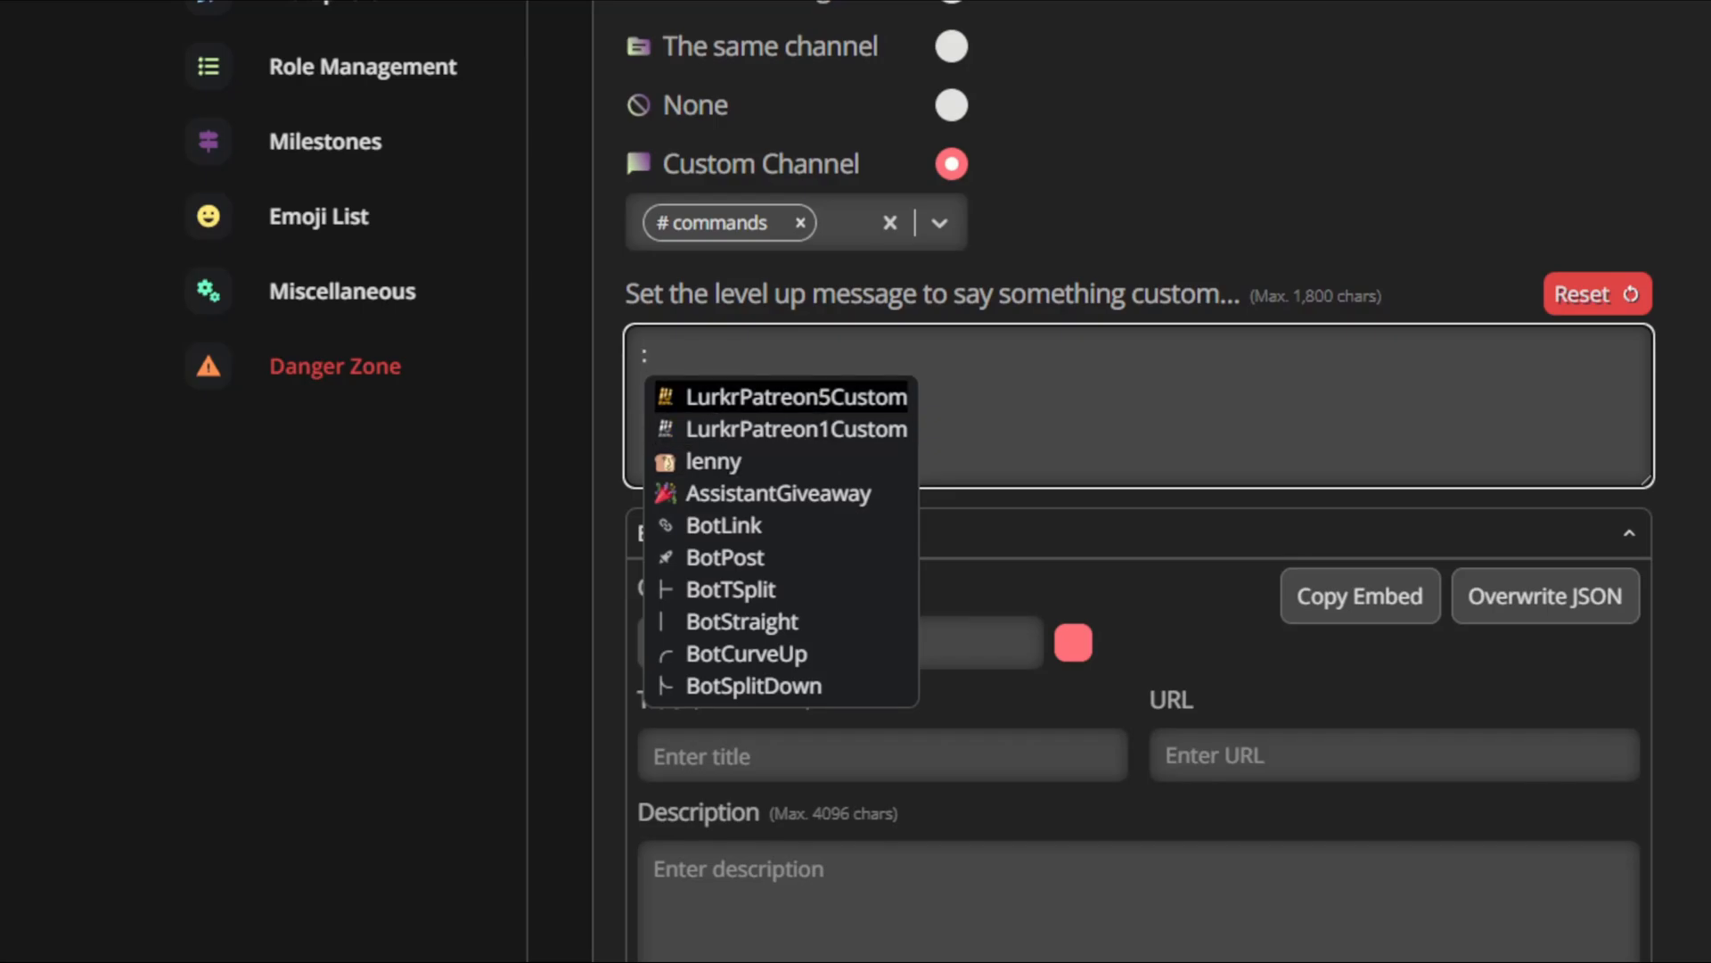
pyautogui.click(777, 401)
pyautogui.moveTo(638, 354)
pyautogui.mouseDown()
pyautogui.moveTo(1132, 357)
pyautogui.moveTo(640, 353)
pyautogui.mouseUp()
pyautogui.click(1132, 357)
pyautogui.click(778, 386)
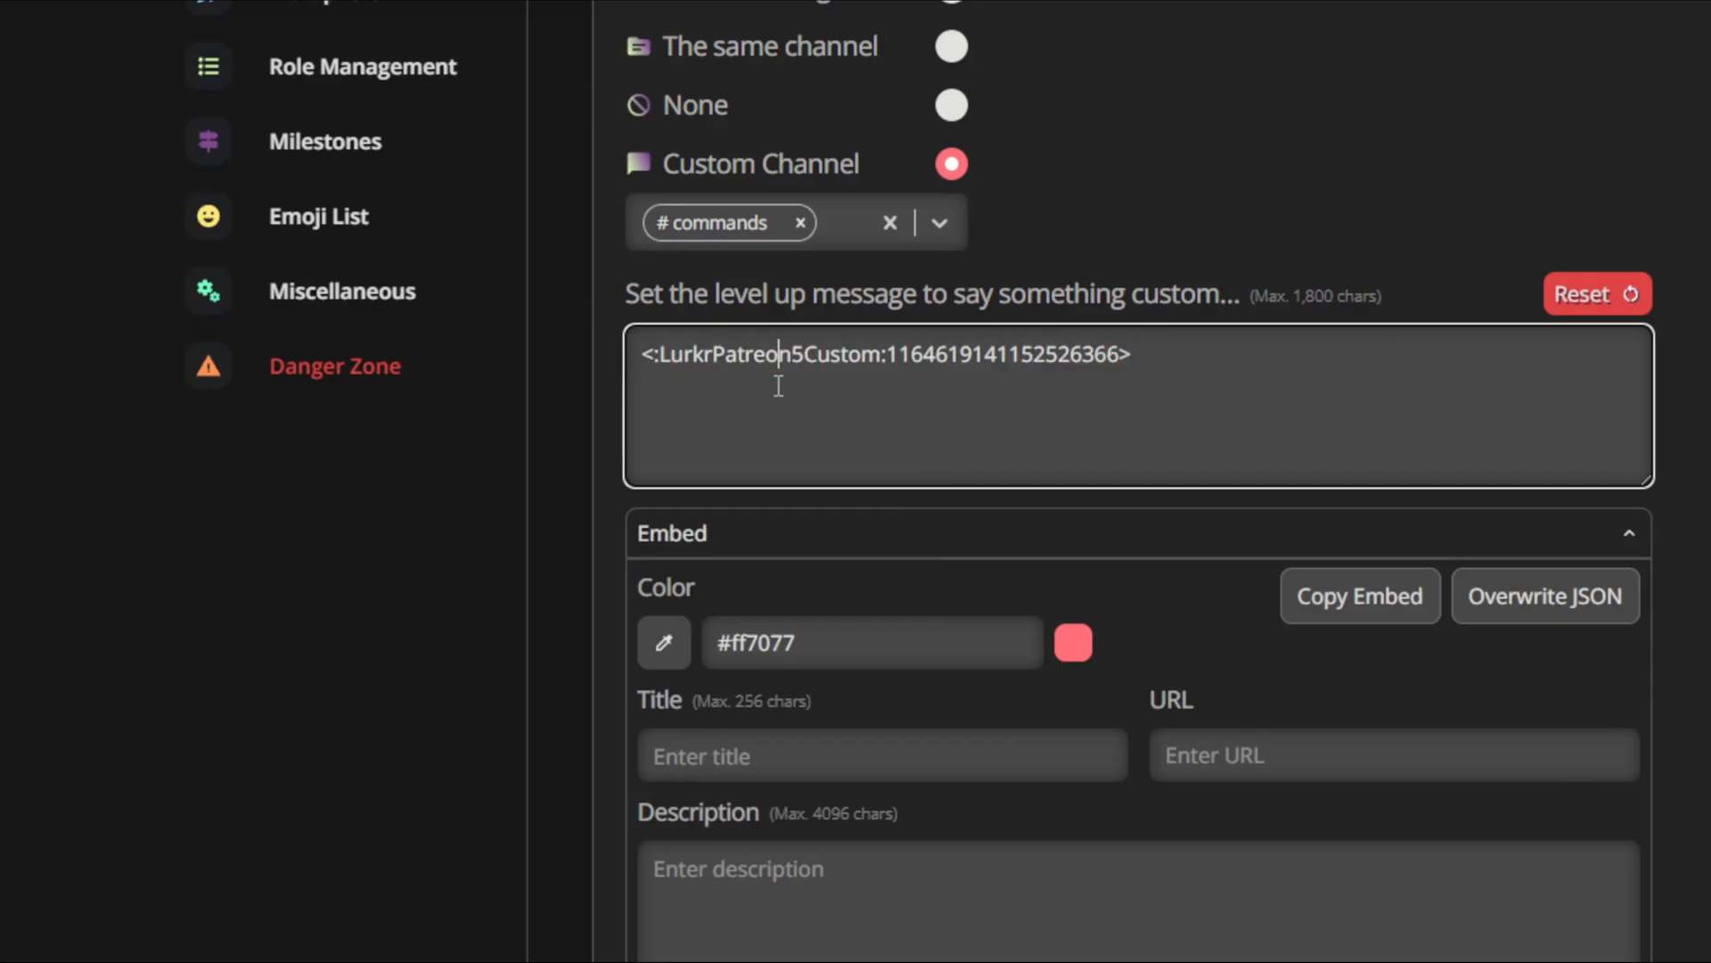
# Add the {level} placeholder after the emoji in the custom level up message.
pyautogui.click(1214, 352)
pyautogui.write('{')
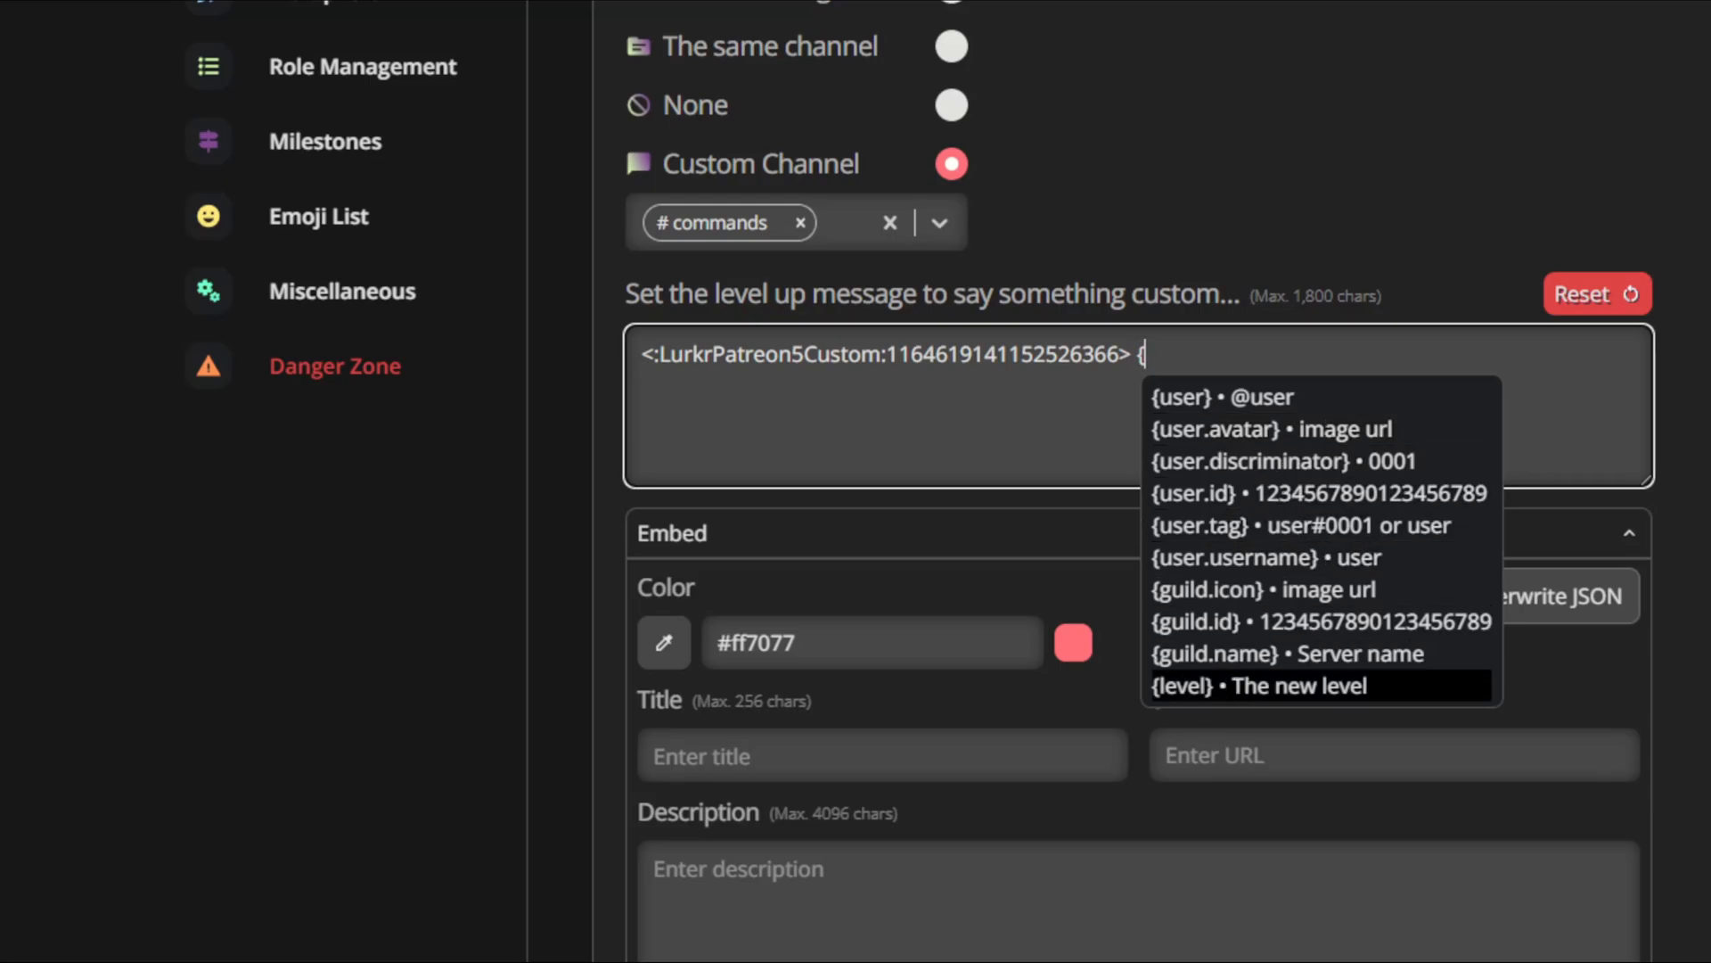
pyautogui.click(1230, 685)
pyautogui.moveTo(1233, 374); pyautogui.dragTo(1134, 364)
pyautogui.click(1177, 419)
pyautogui.click(1224, 418)
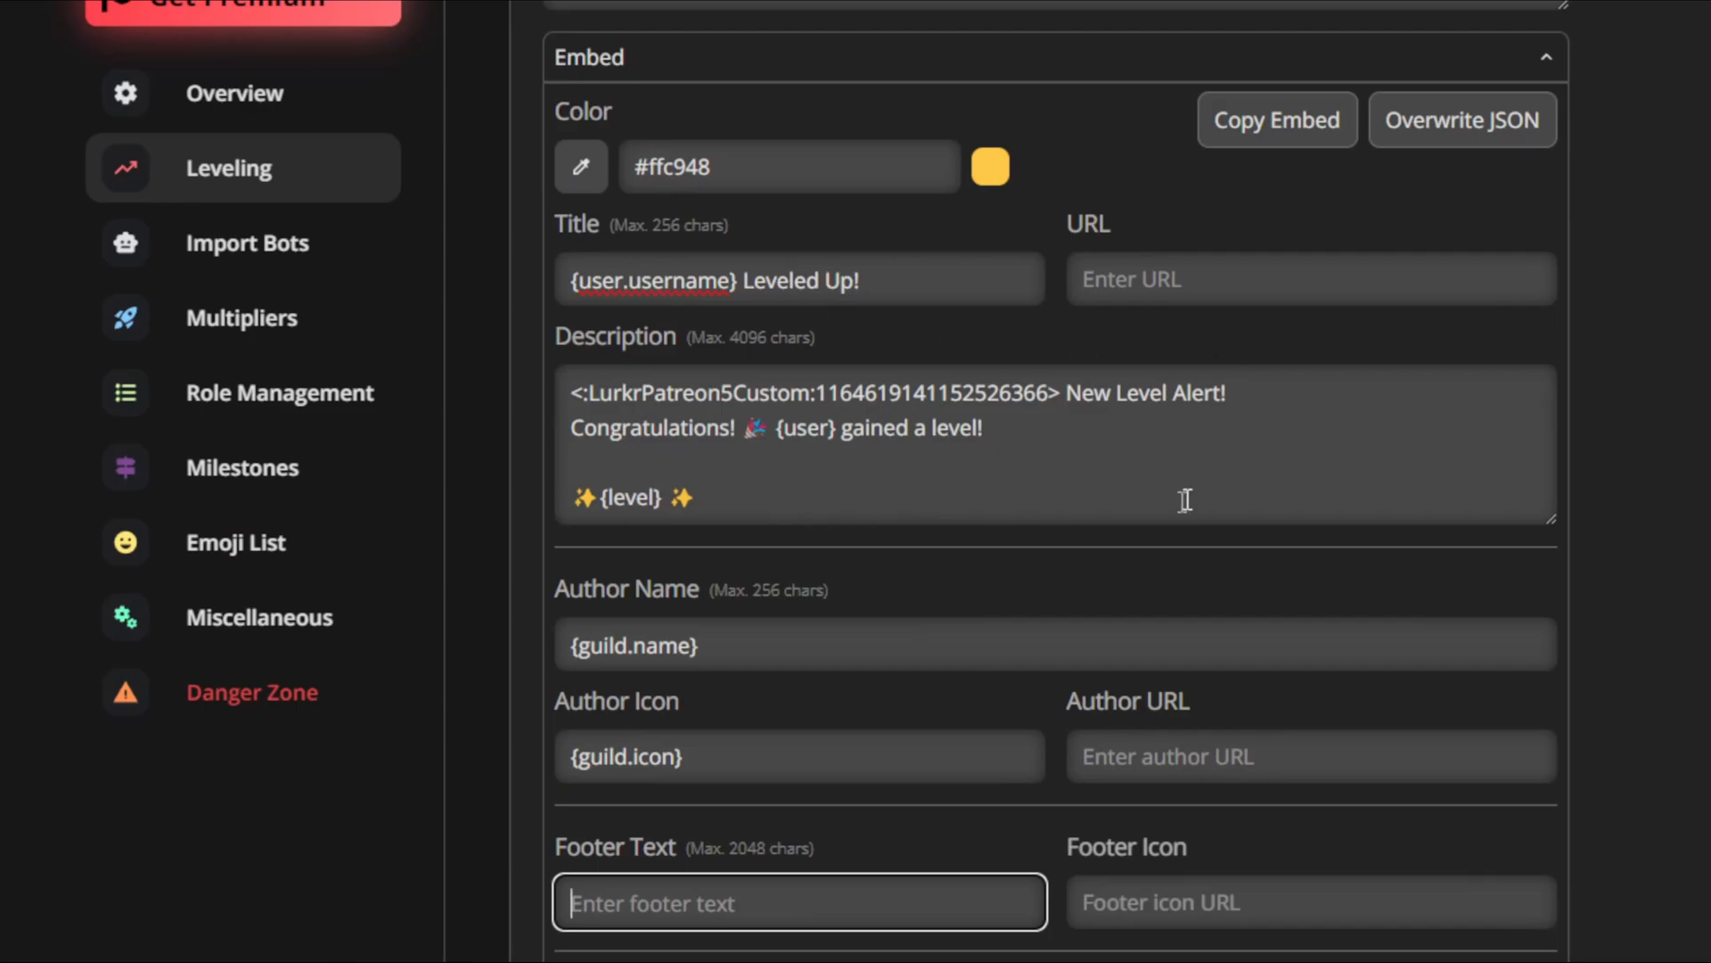
# Review the embed's title and each line of its description, including the emojis and placeholders used.
pyautogui.click(1226, 478)
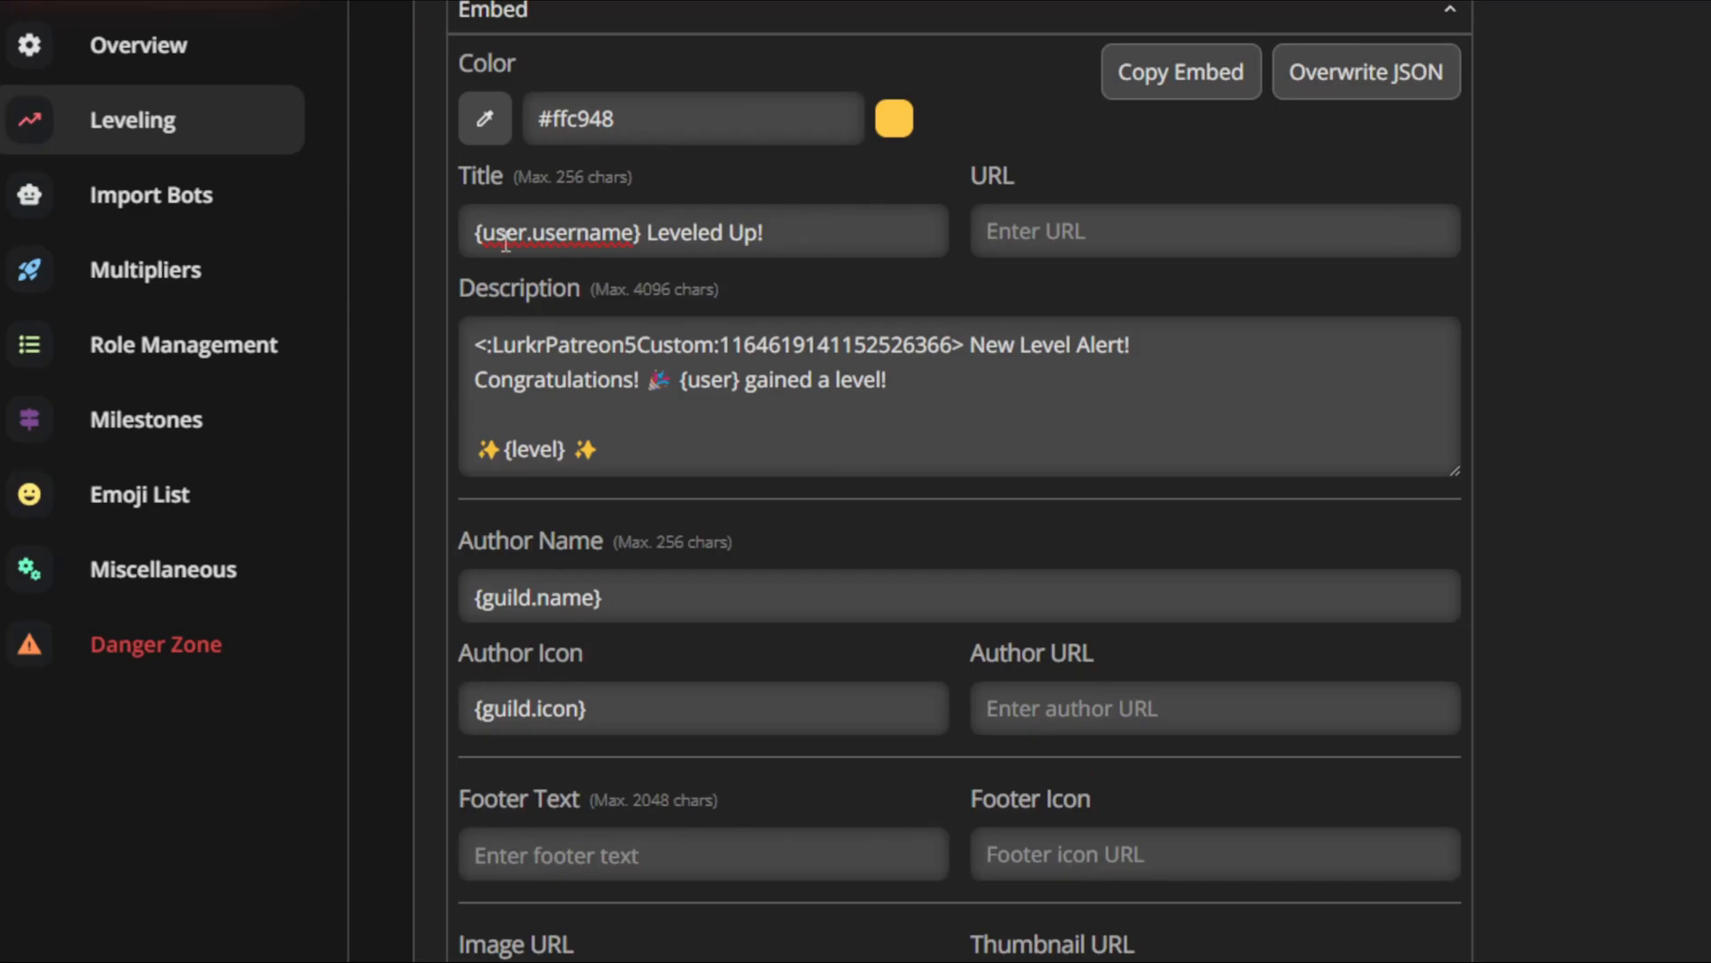
pyautogui.moveTo(482, 233); pyautogui.dragTo(772, 241)
pyautogui.moveTo(493, 374); pyautogui.dragTo(996, 370)
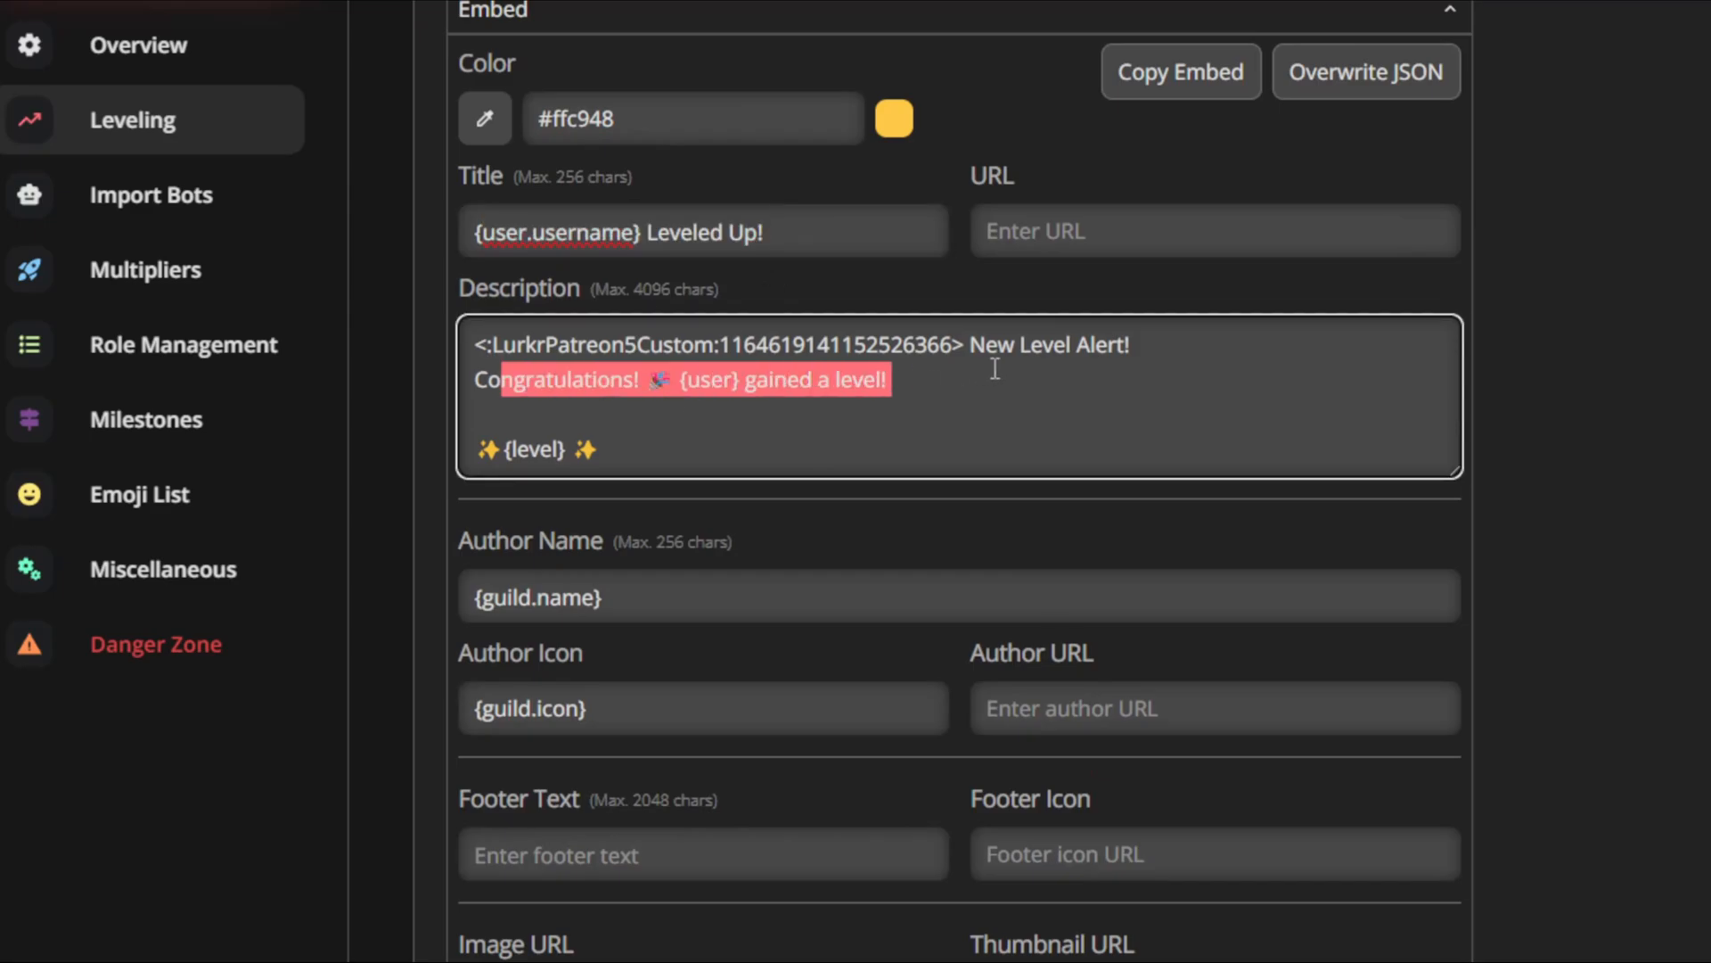
pyautogui.moveTo(1169, 352); pyautogui.dragTo(597, 350)
pyautogui.moveTo(477, 374); pyautogui.dragTo(901, 393)
pyautogui.moveTo(602, 453); pyautogui.dragTo(463, 454)
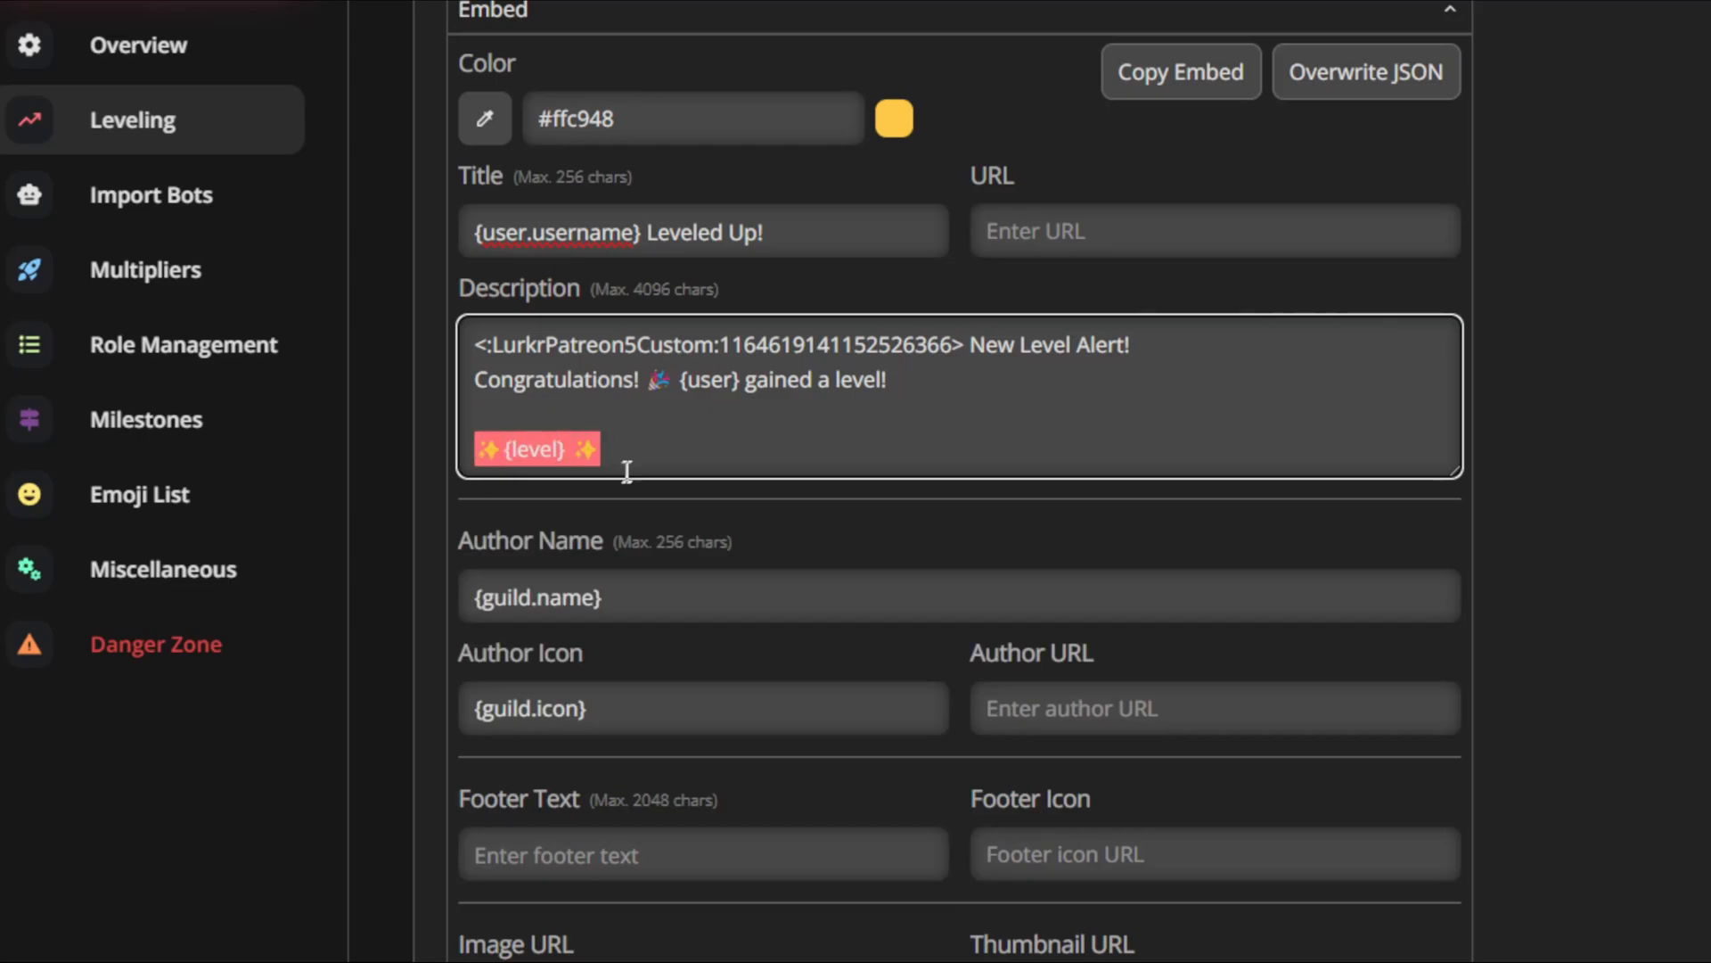
# Browse the system emoji picker from the embed description's blank line without inserting any emoji.
pyautogui.click(604, 427)
pyautogui.press('super+period')
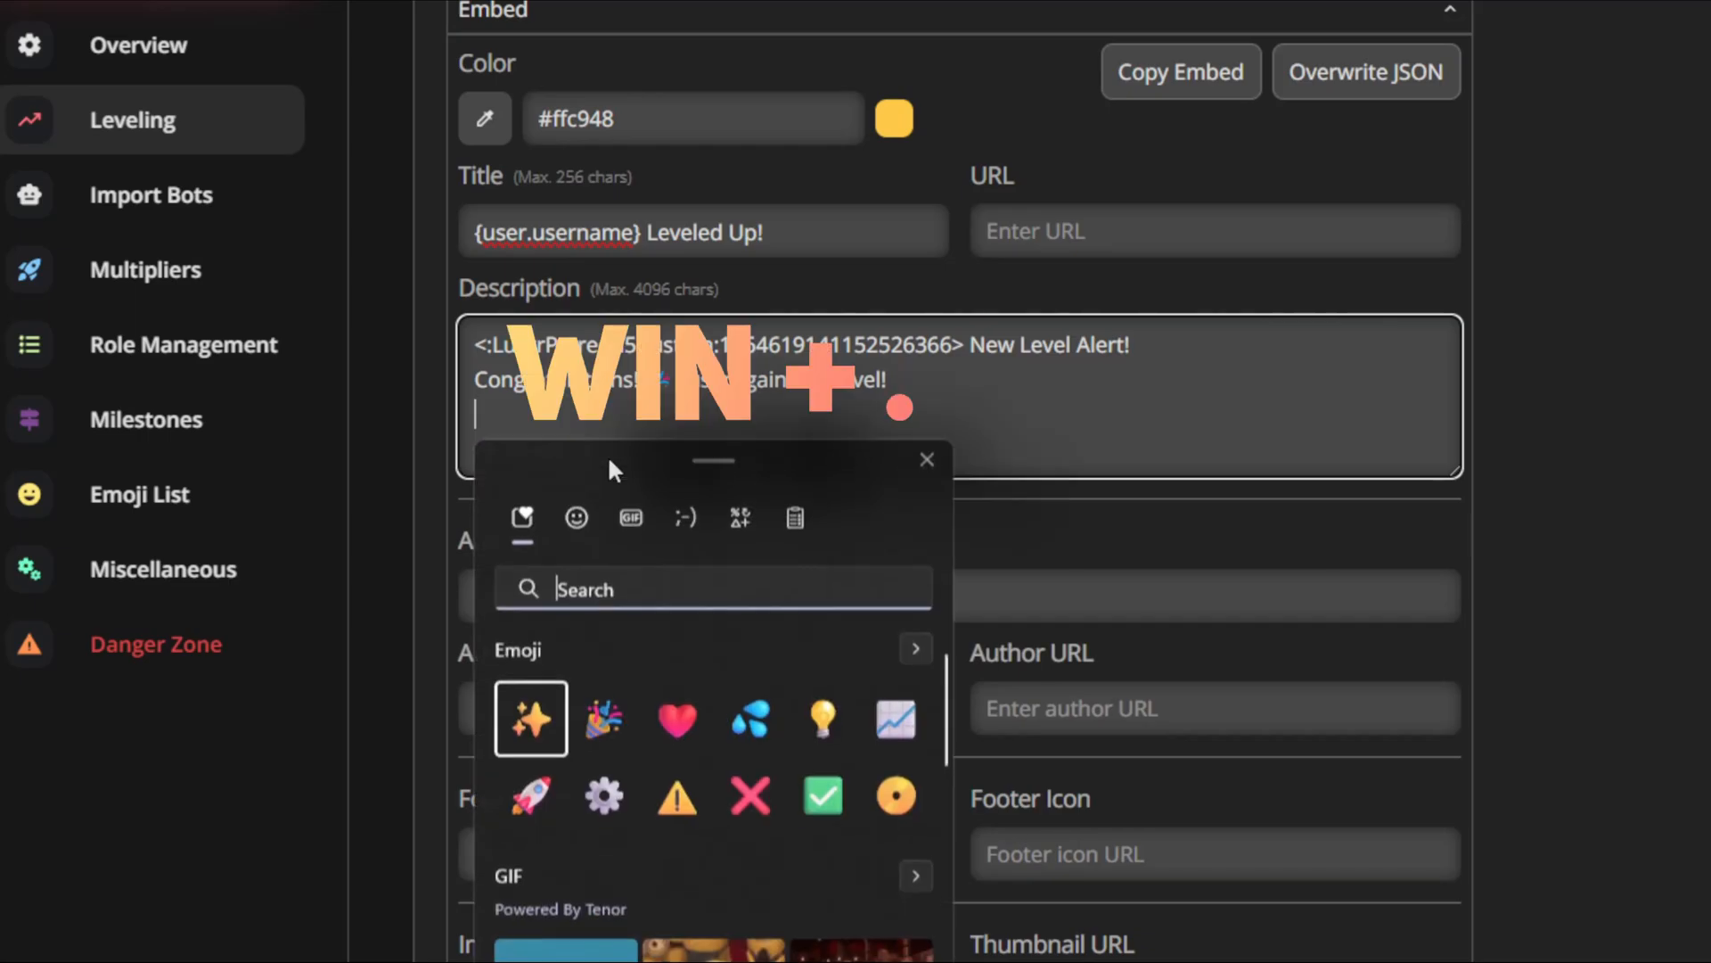
pyautogui.press('Right')
pyautogui.press('Right')
pyautogui.press('Right')
pyautogui.press('Left')
pyautogui.press('Left')
pyautogui.press('Right')
pyautogui.press('Right')
pyautogui.press('Left')
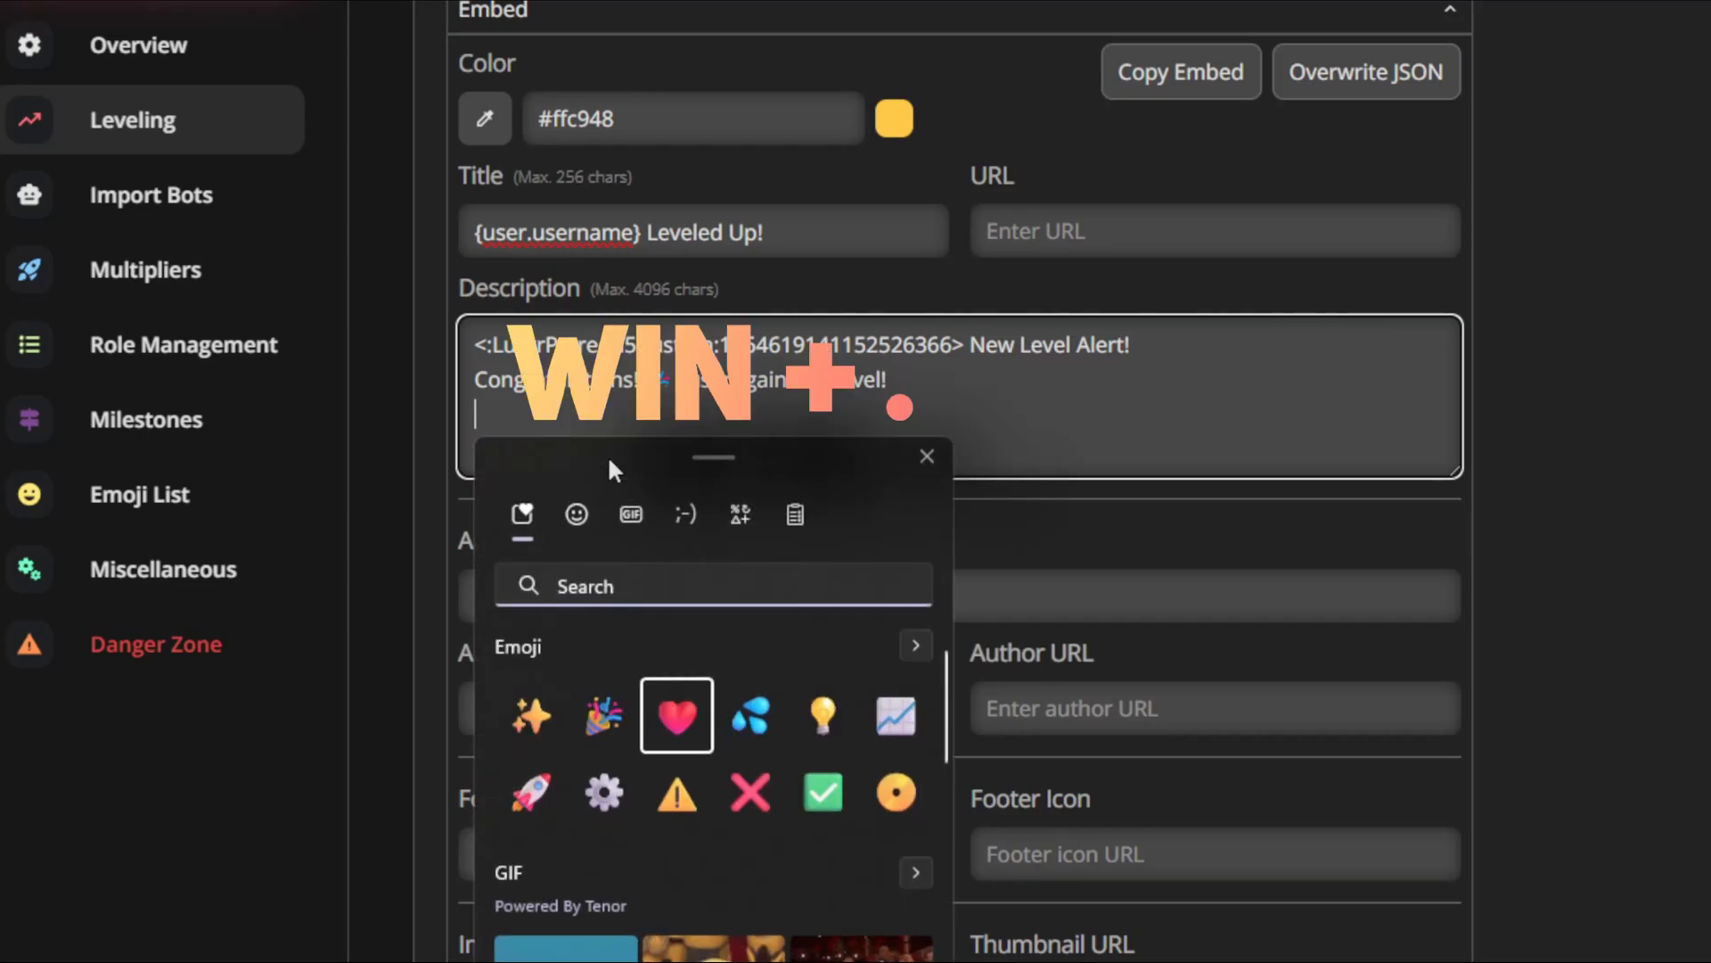
pyautogui.press('Left')
pyautogui.press('Left')
pyautogui.press('Right')
pyautogui.press('Escape')
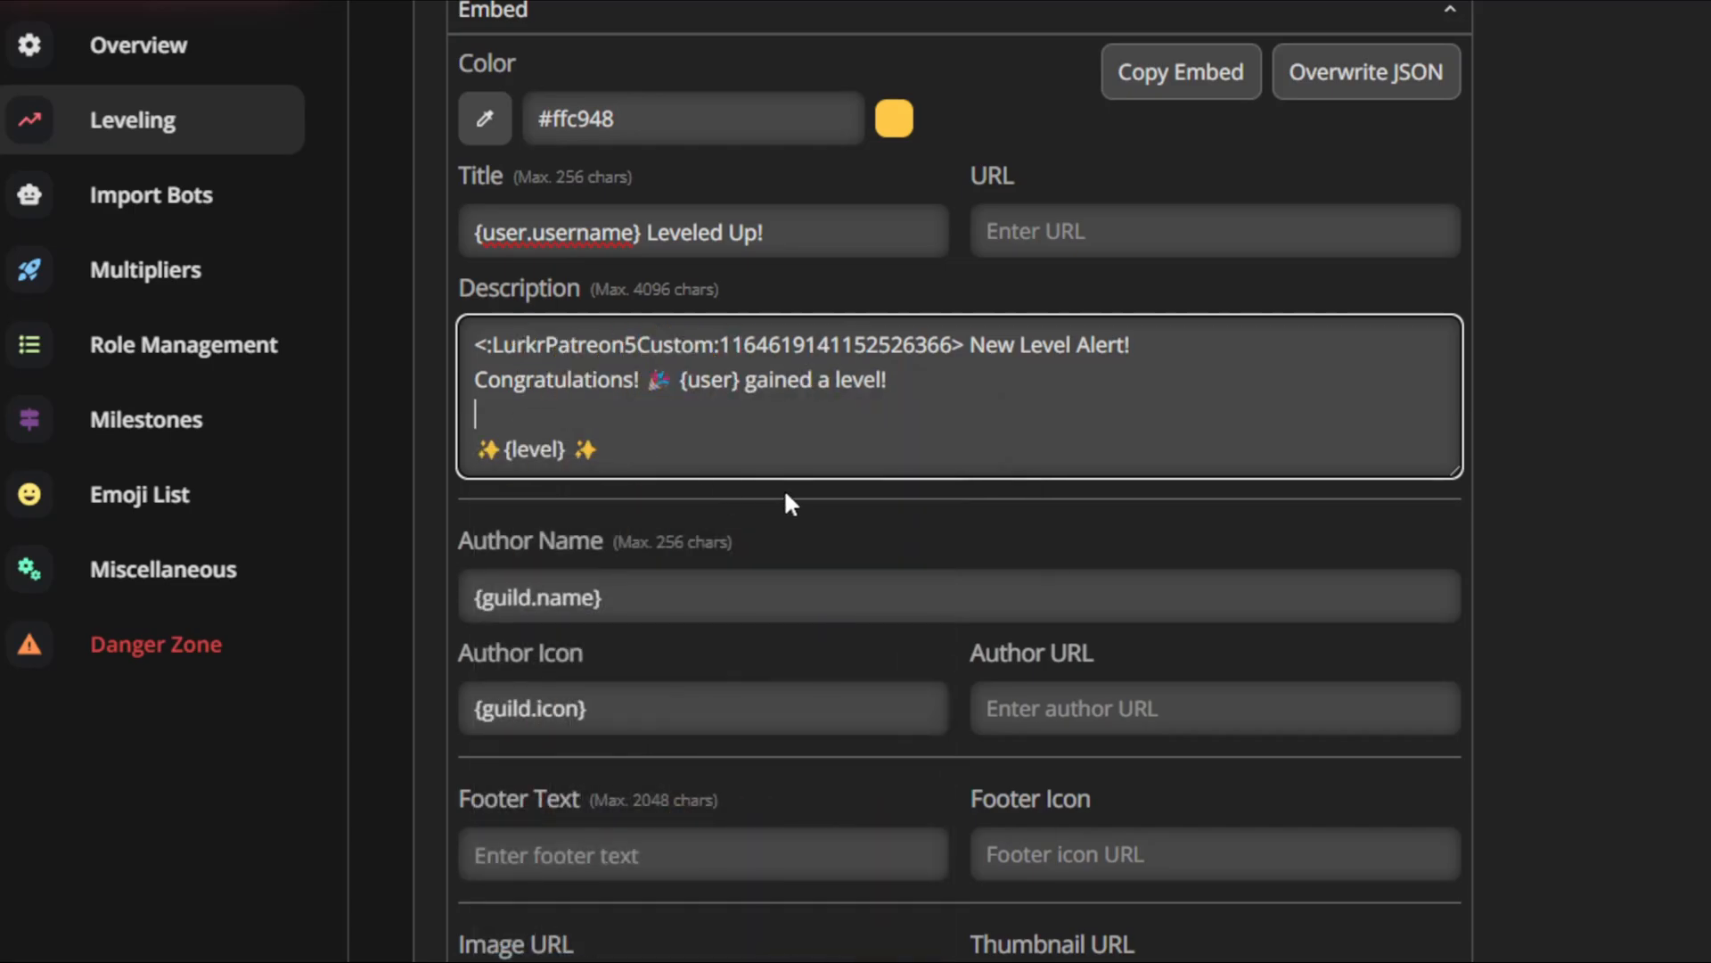
# Review the placeholders used for the embed's thumbnail URL, author name and author icon.
pyautogui.scroll(-7, 783, 489)
pyautogui.scroll(1, 1043, 516)
pyautogui.tripleClick(1142, 463)
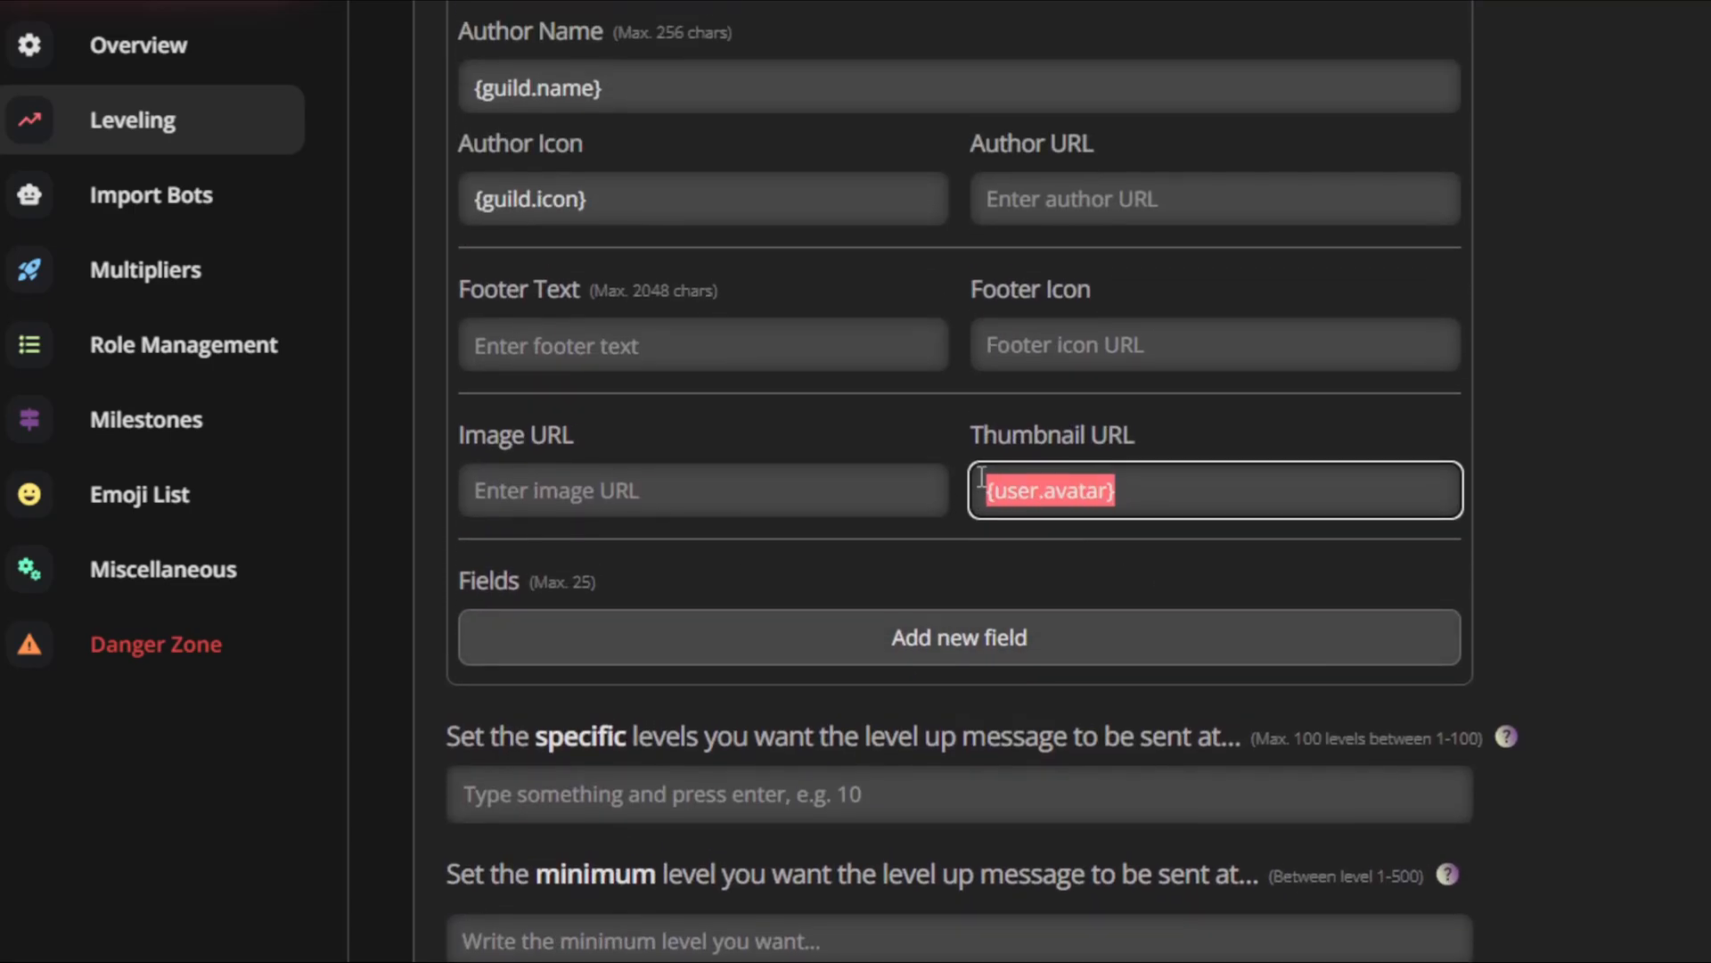
pyautogui.scroll(3, 963, 621)
pyautogui.scroll(2, 1000, 694)
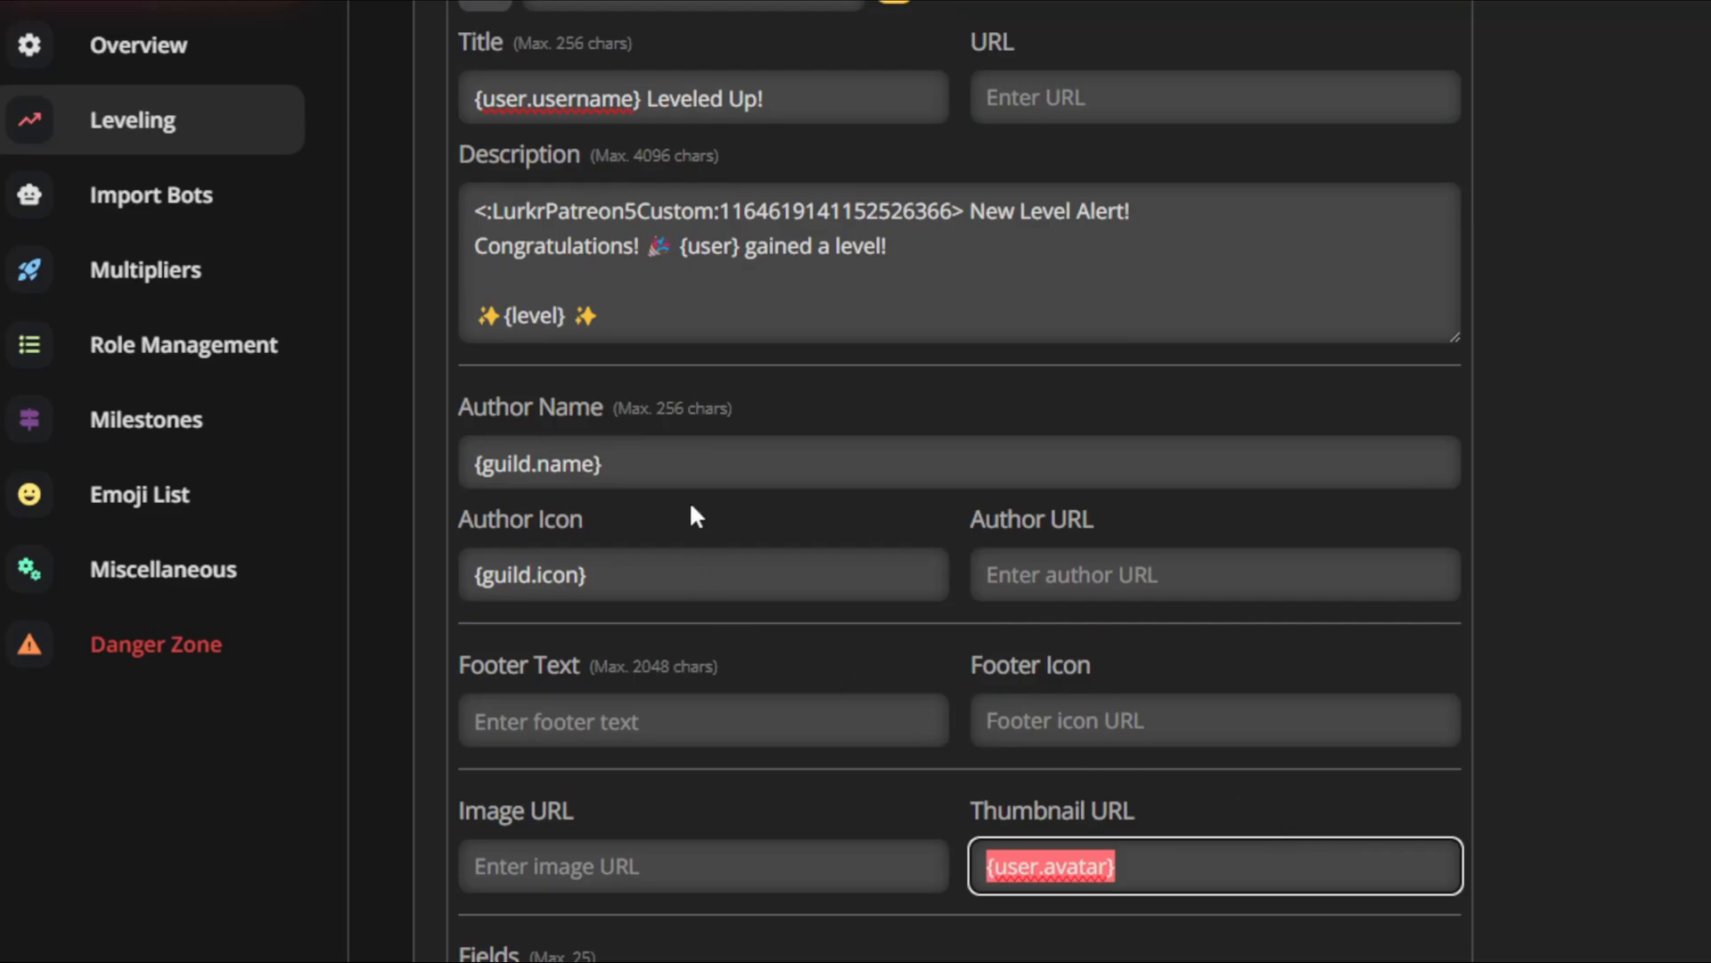
pyautogui.click(604, 461)
pyautogui.click(604, 560)
pyautogui.click(593, 453)
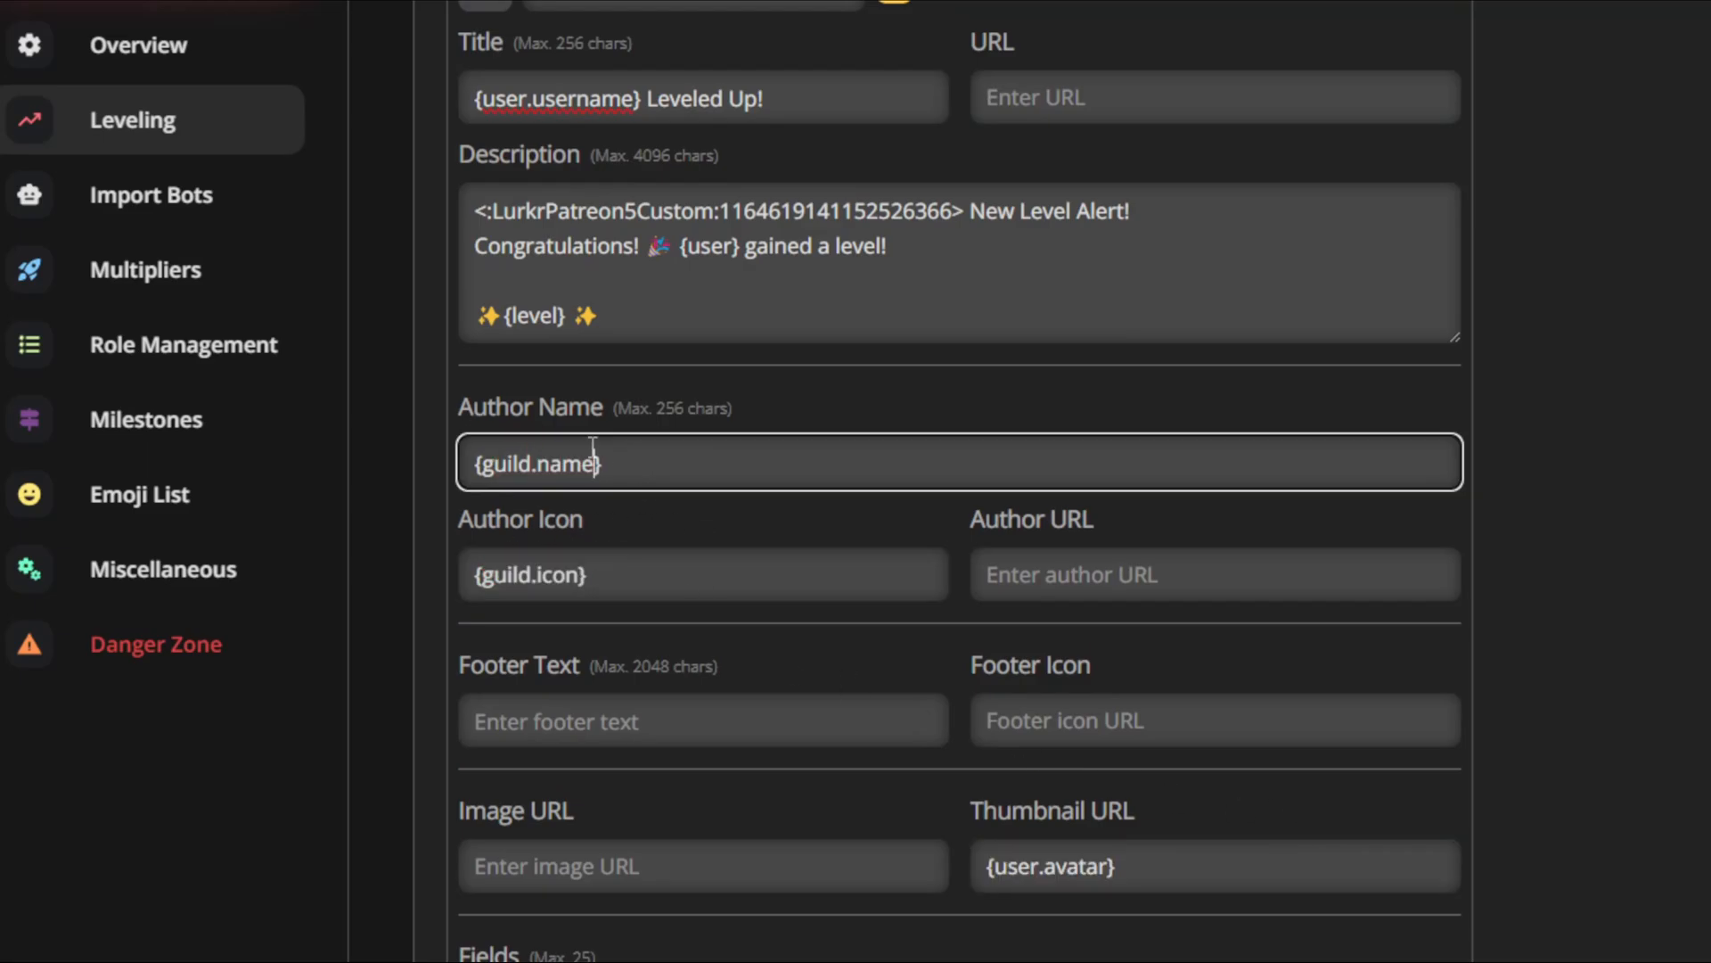
pyautogui.scroll(-8, 596, 543)
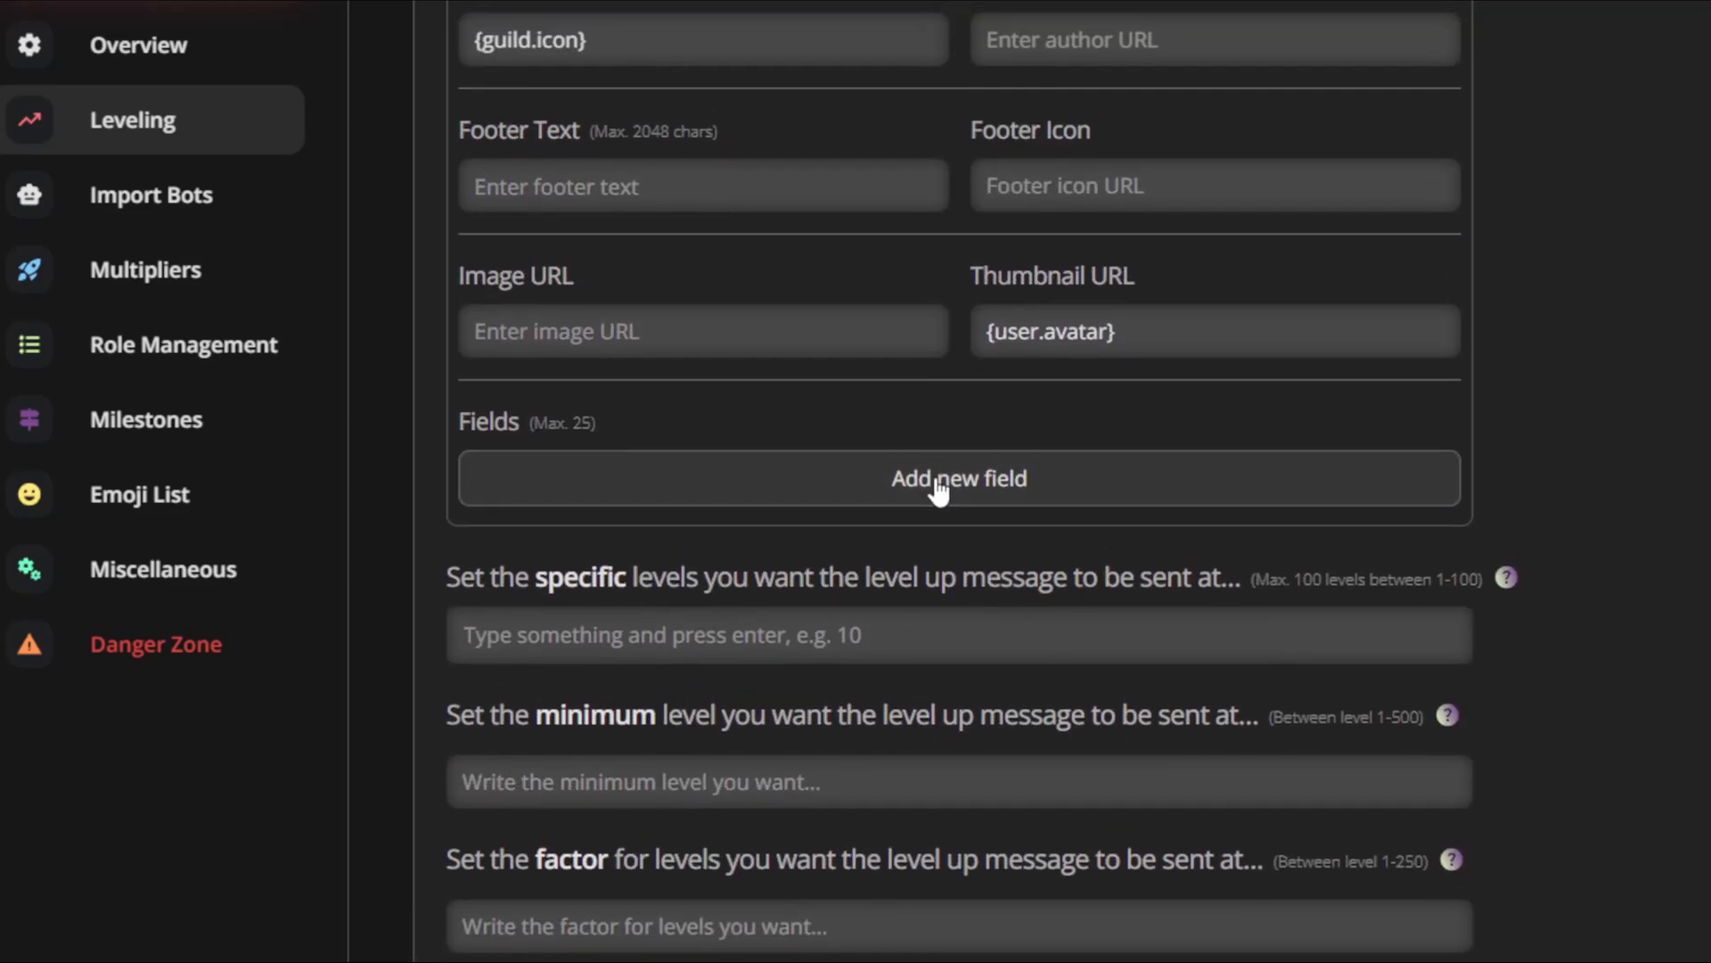
# Try adding a new field to the embed, switch its Inline option on and off, and remove the field.
pyautogui.click(932, 483)
pyautogui.scroll(-1, 733, 501)
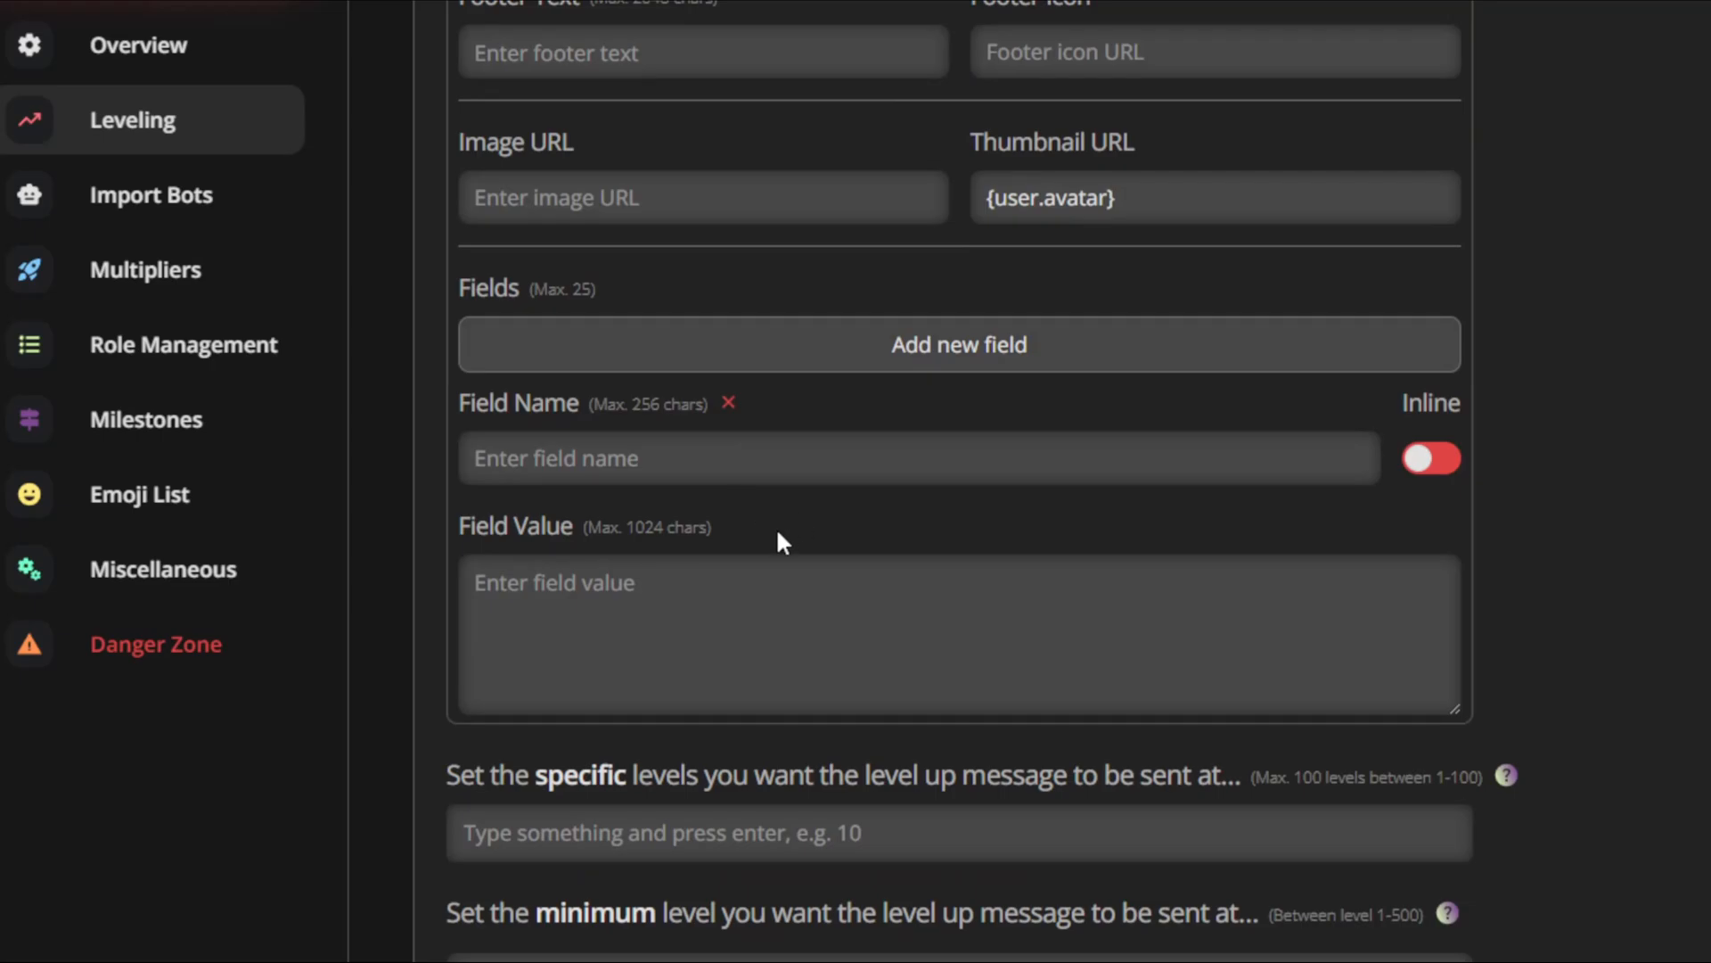
pyautogui.click(814, 586)
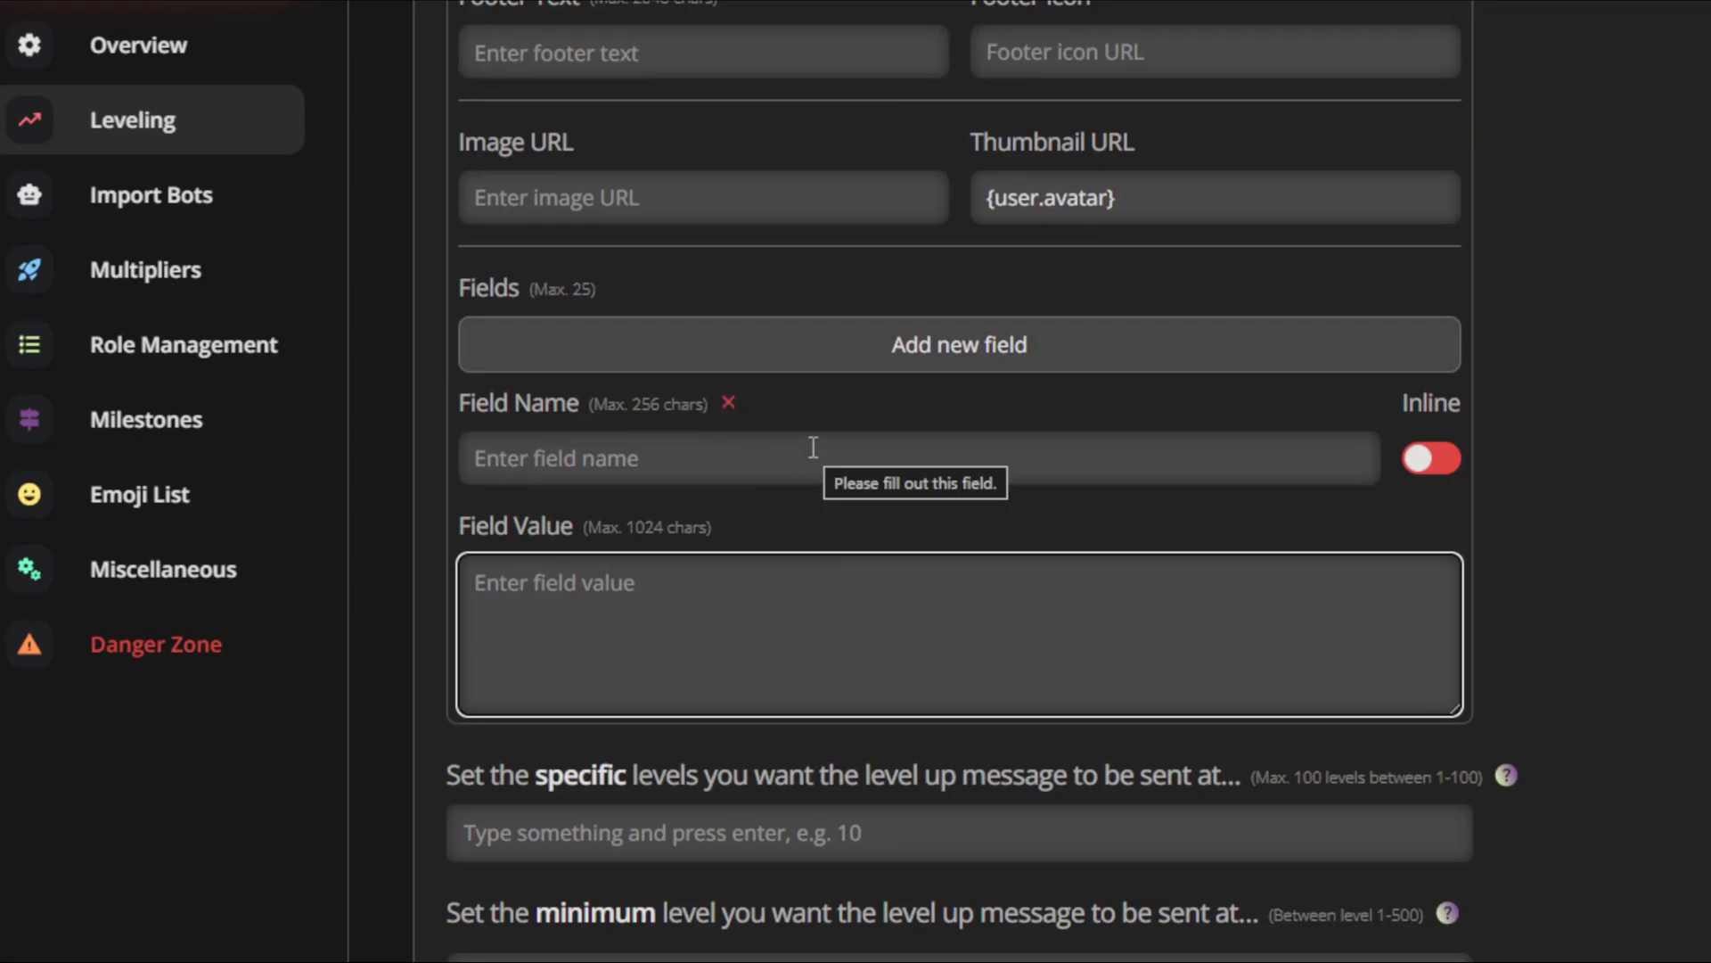
pyautogui.scroll(9, 749, 237)
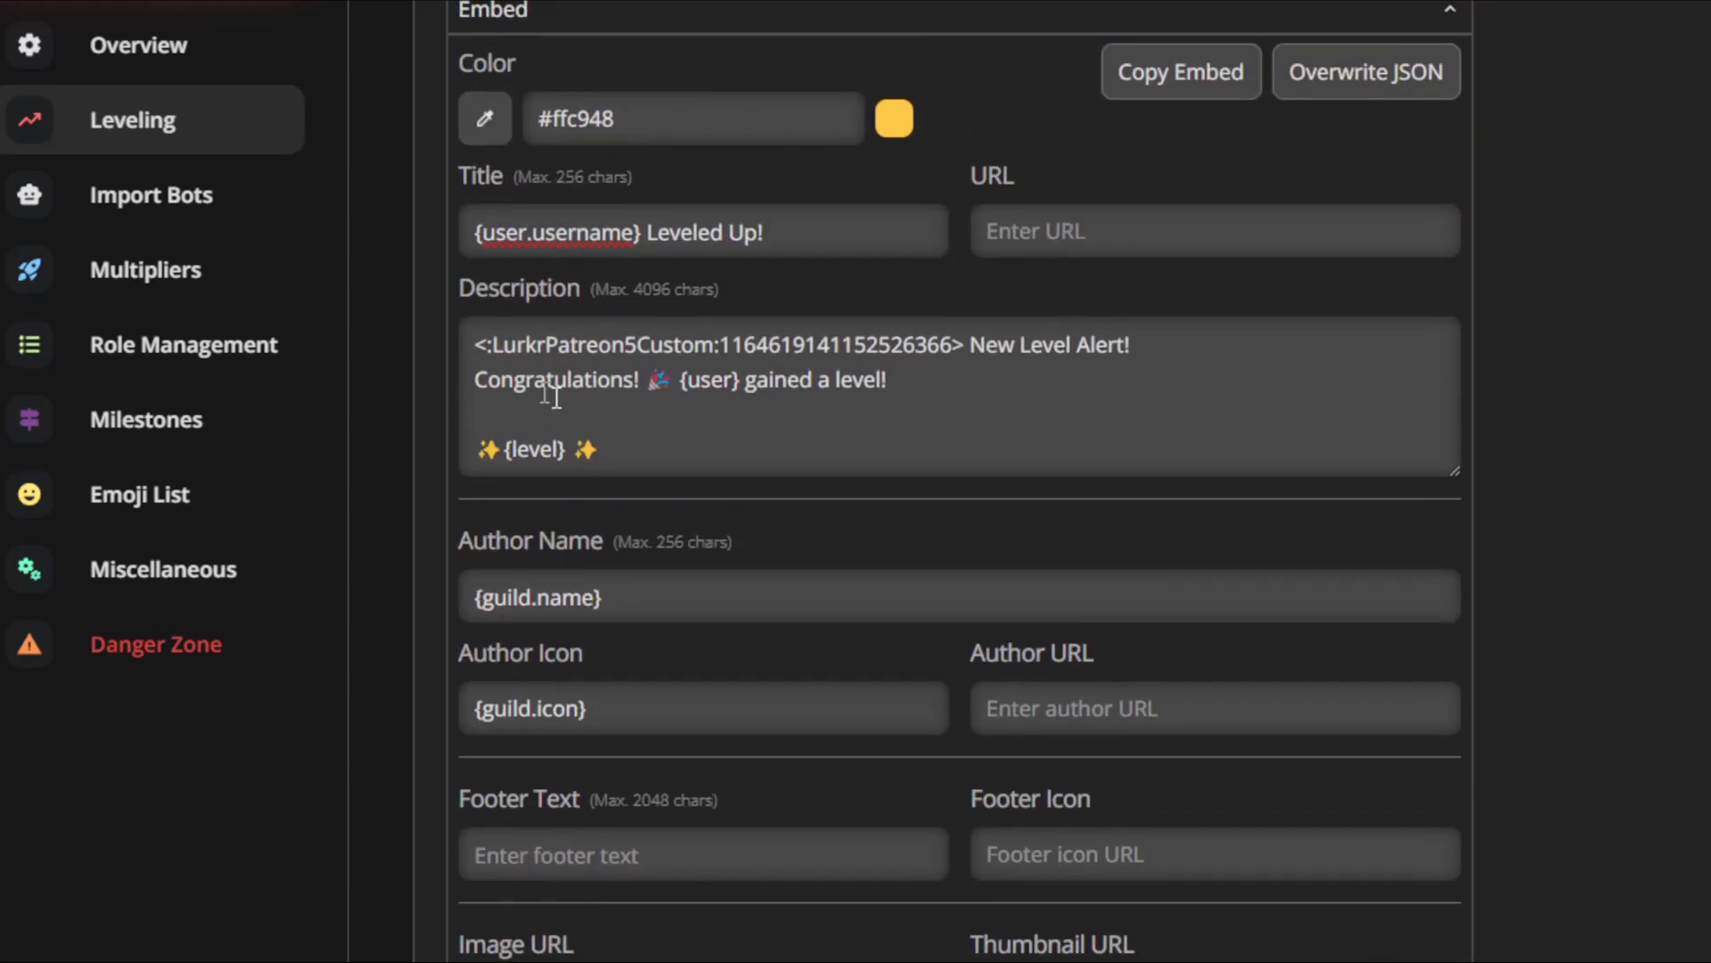
pyautogui.scroll(-10, 652, 463)
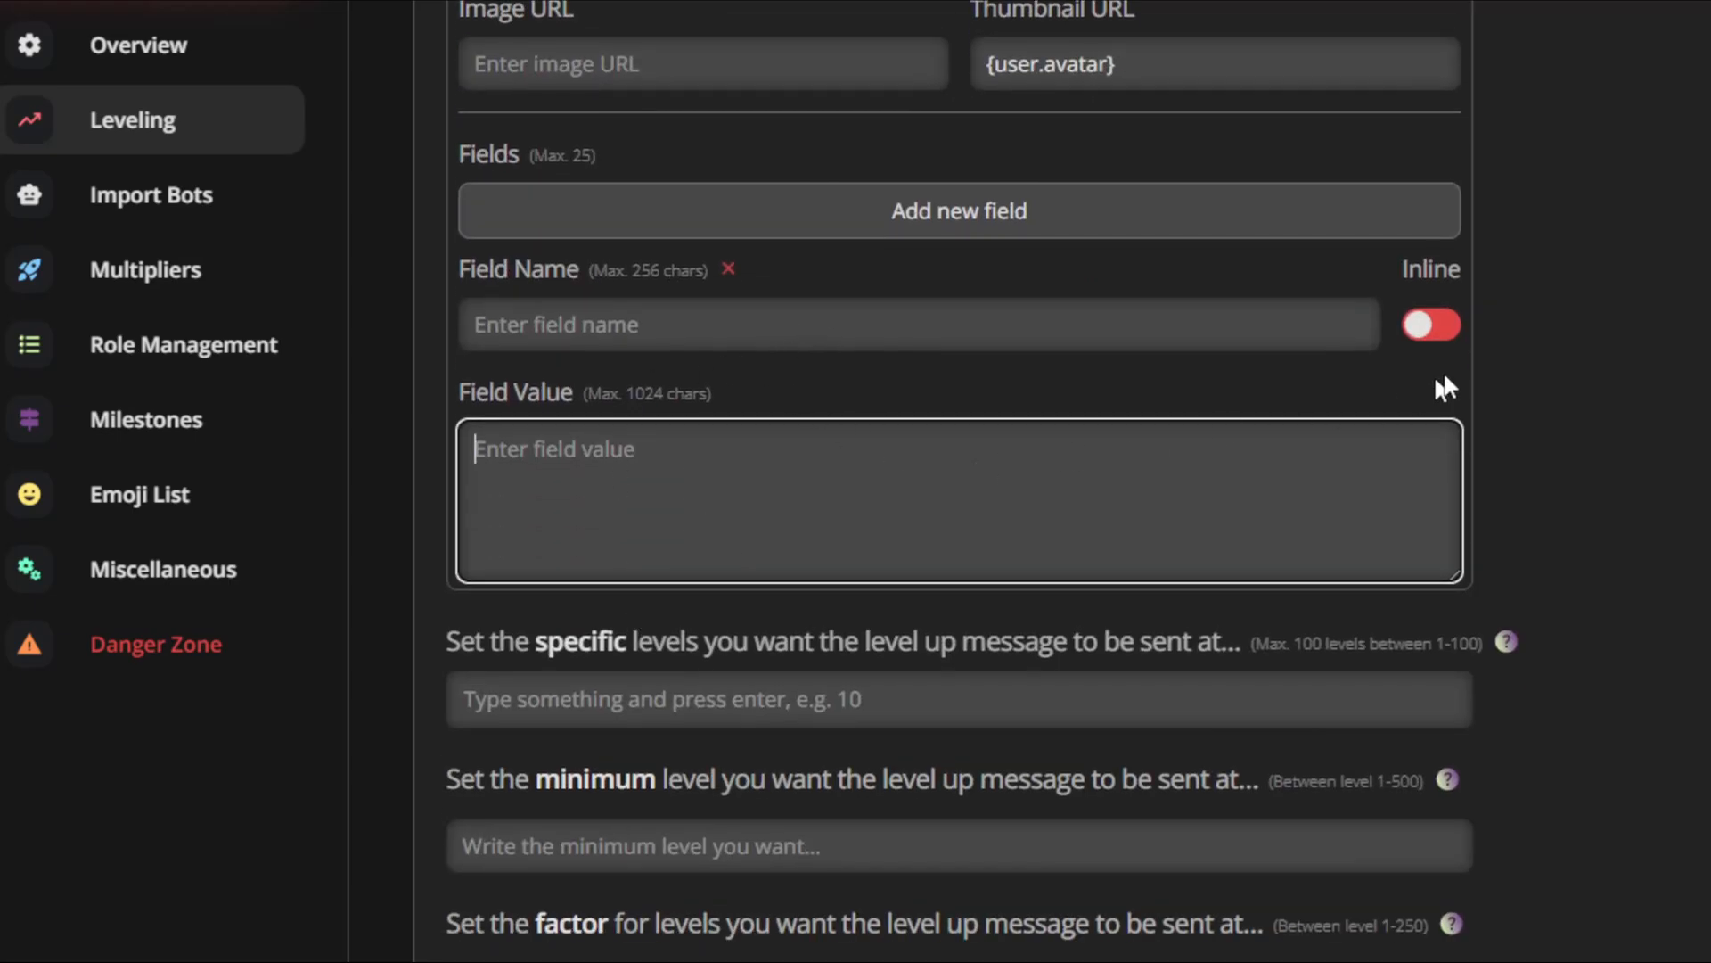
pyautogui.click(1443, 329)
pyautogui.click(1444, 328)
pyautogui.click(978, 558)
pyautogui.click(733, 294)
# Save the leveling settings and run Lurkr's /test command with type XP Message in Discord's #commands channel.
pyautogui.scroll(20, 733, 294)
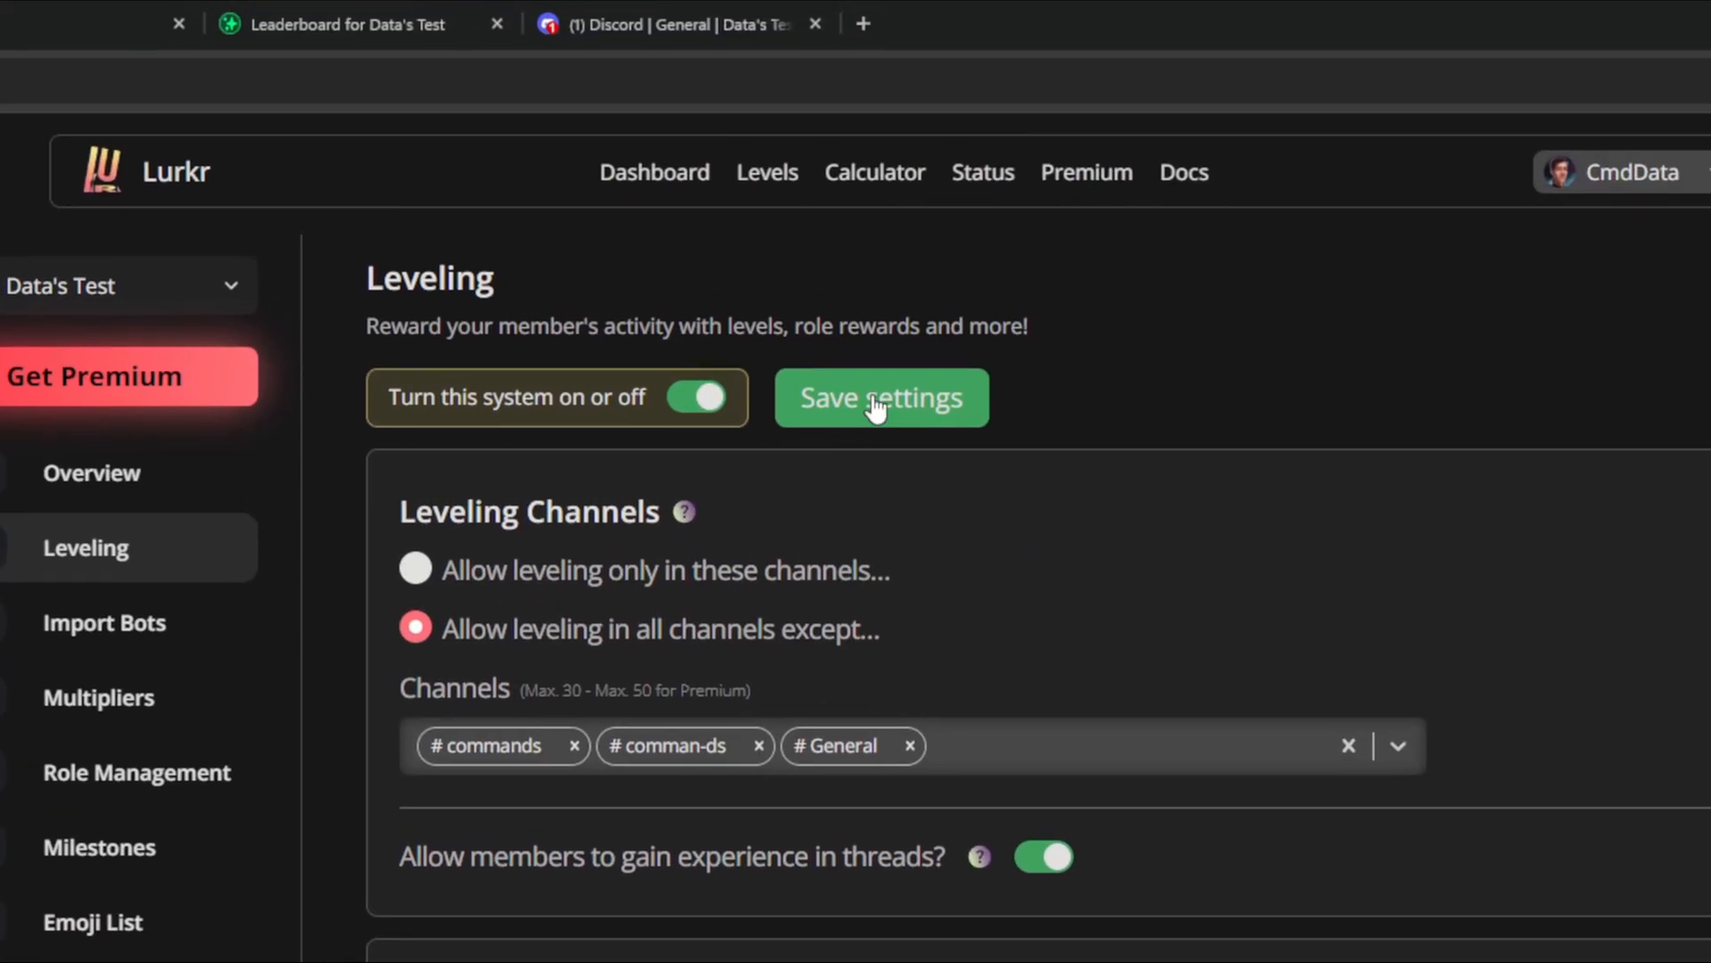
pyautogui.click(930, 53)
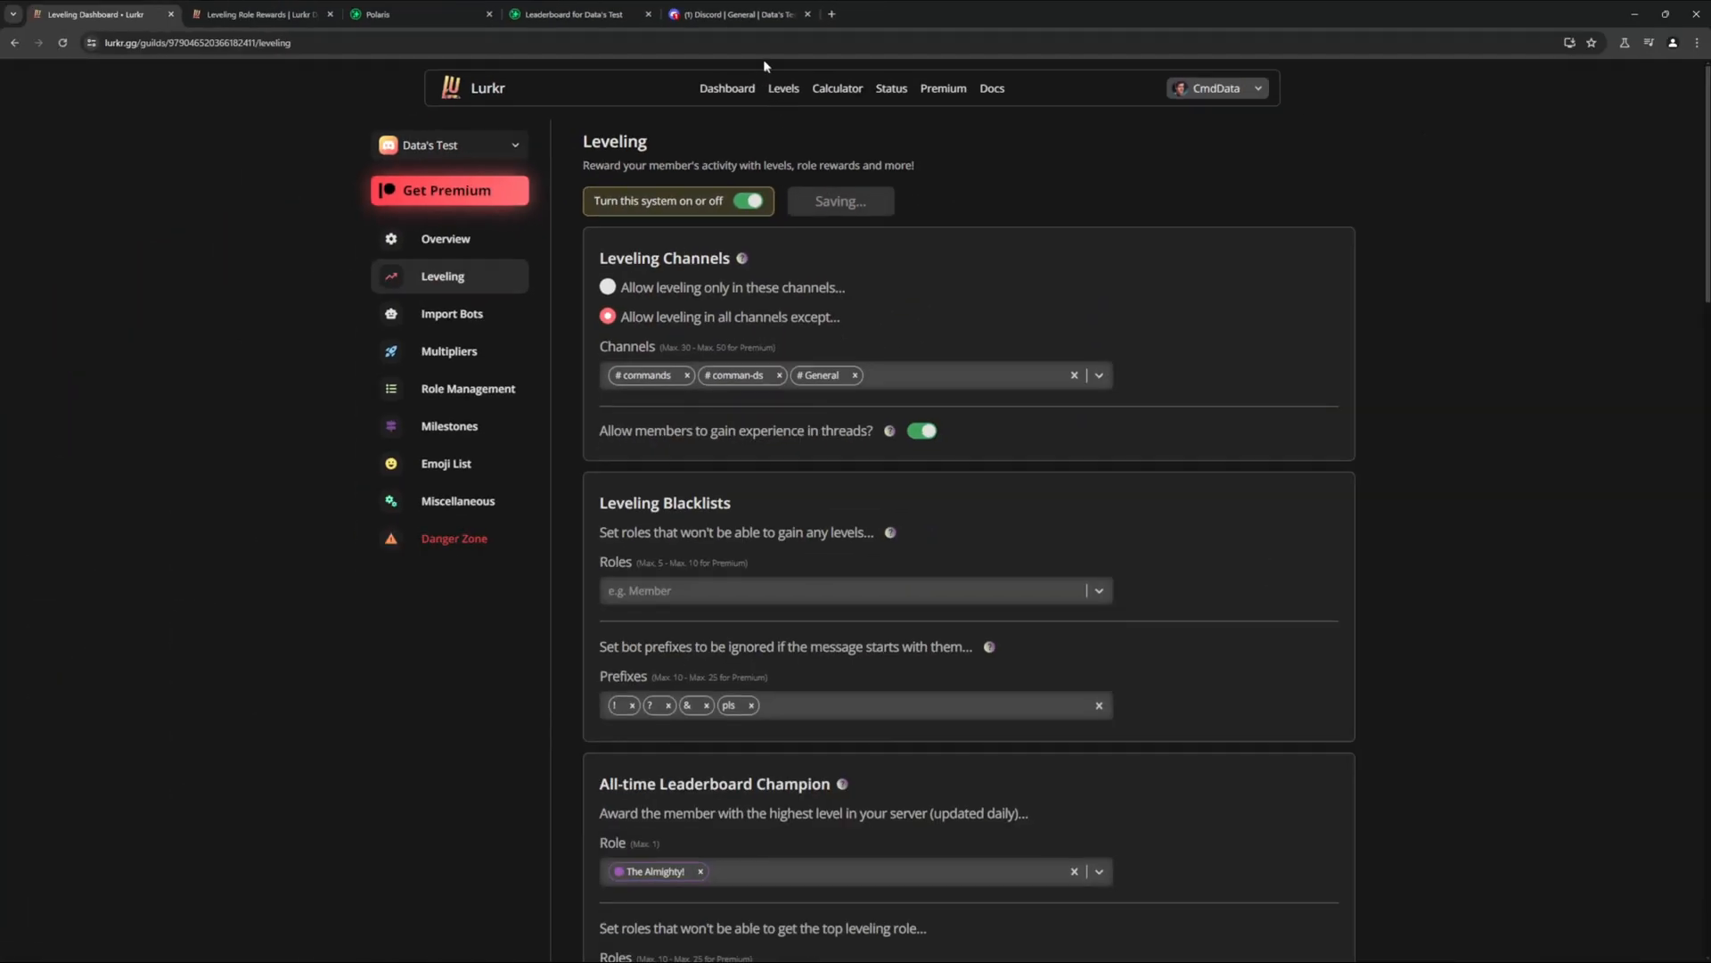
pyautogui.click(731, 16)
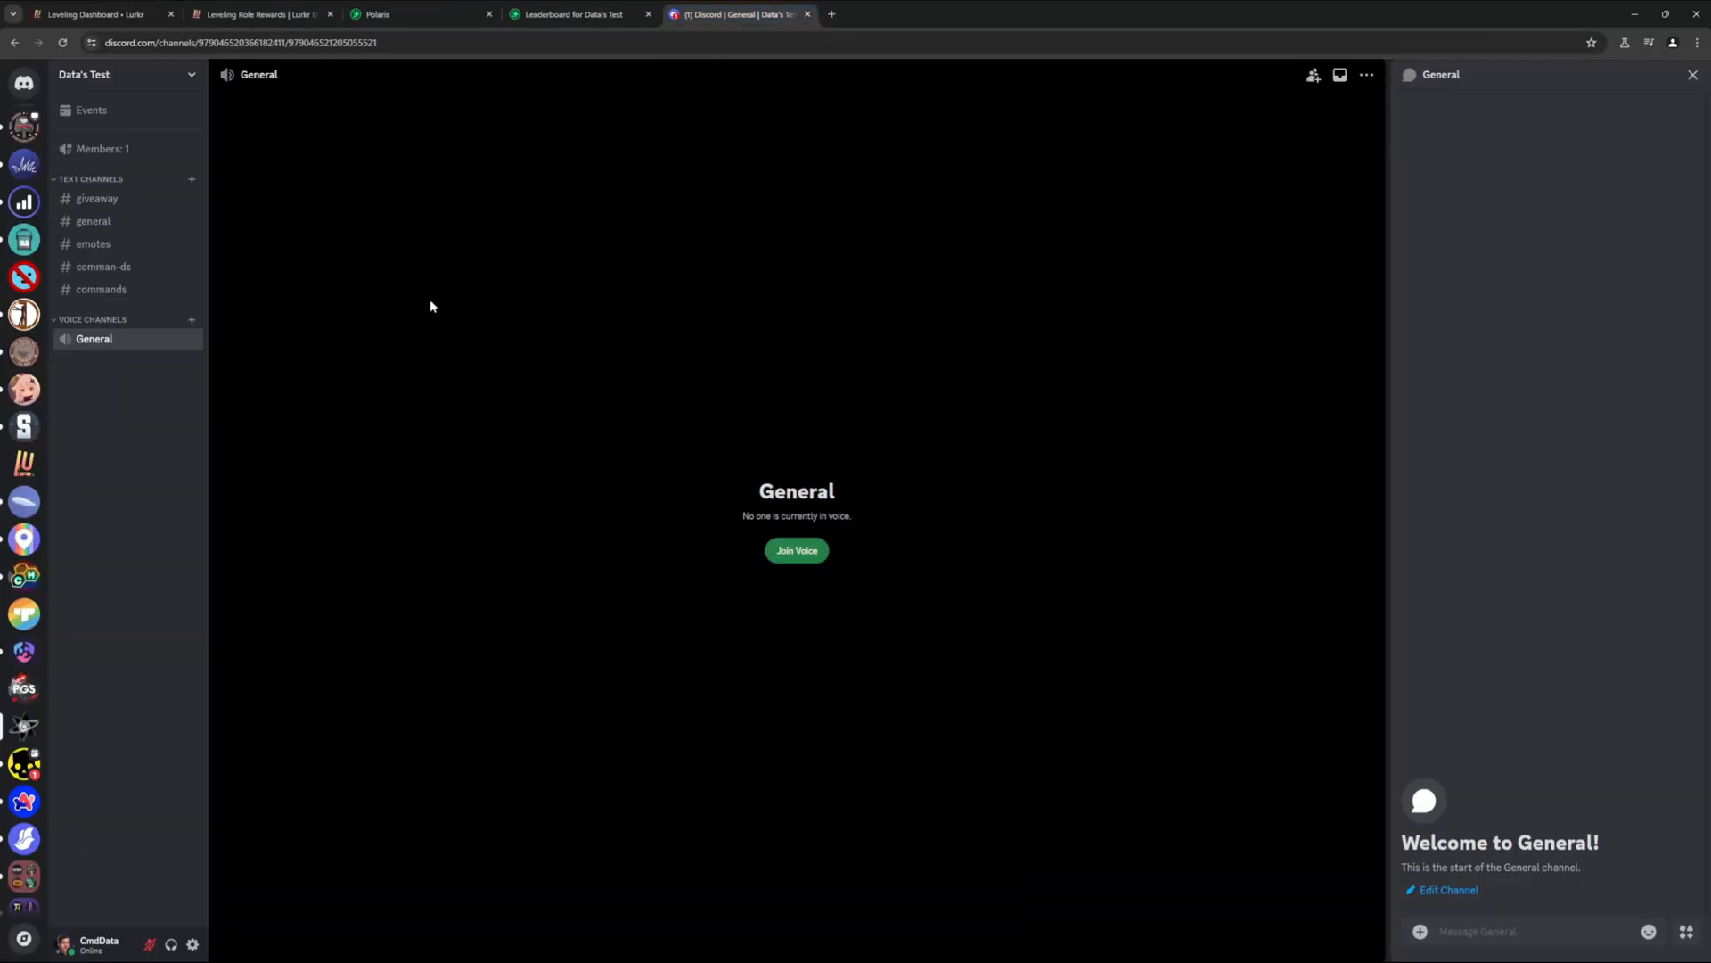
pyautogui.click(105, 289)
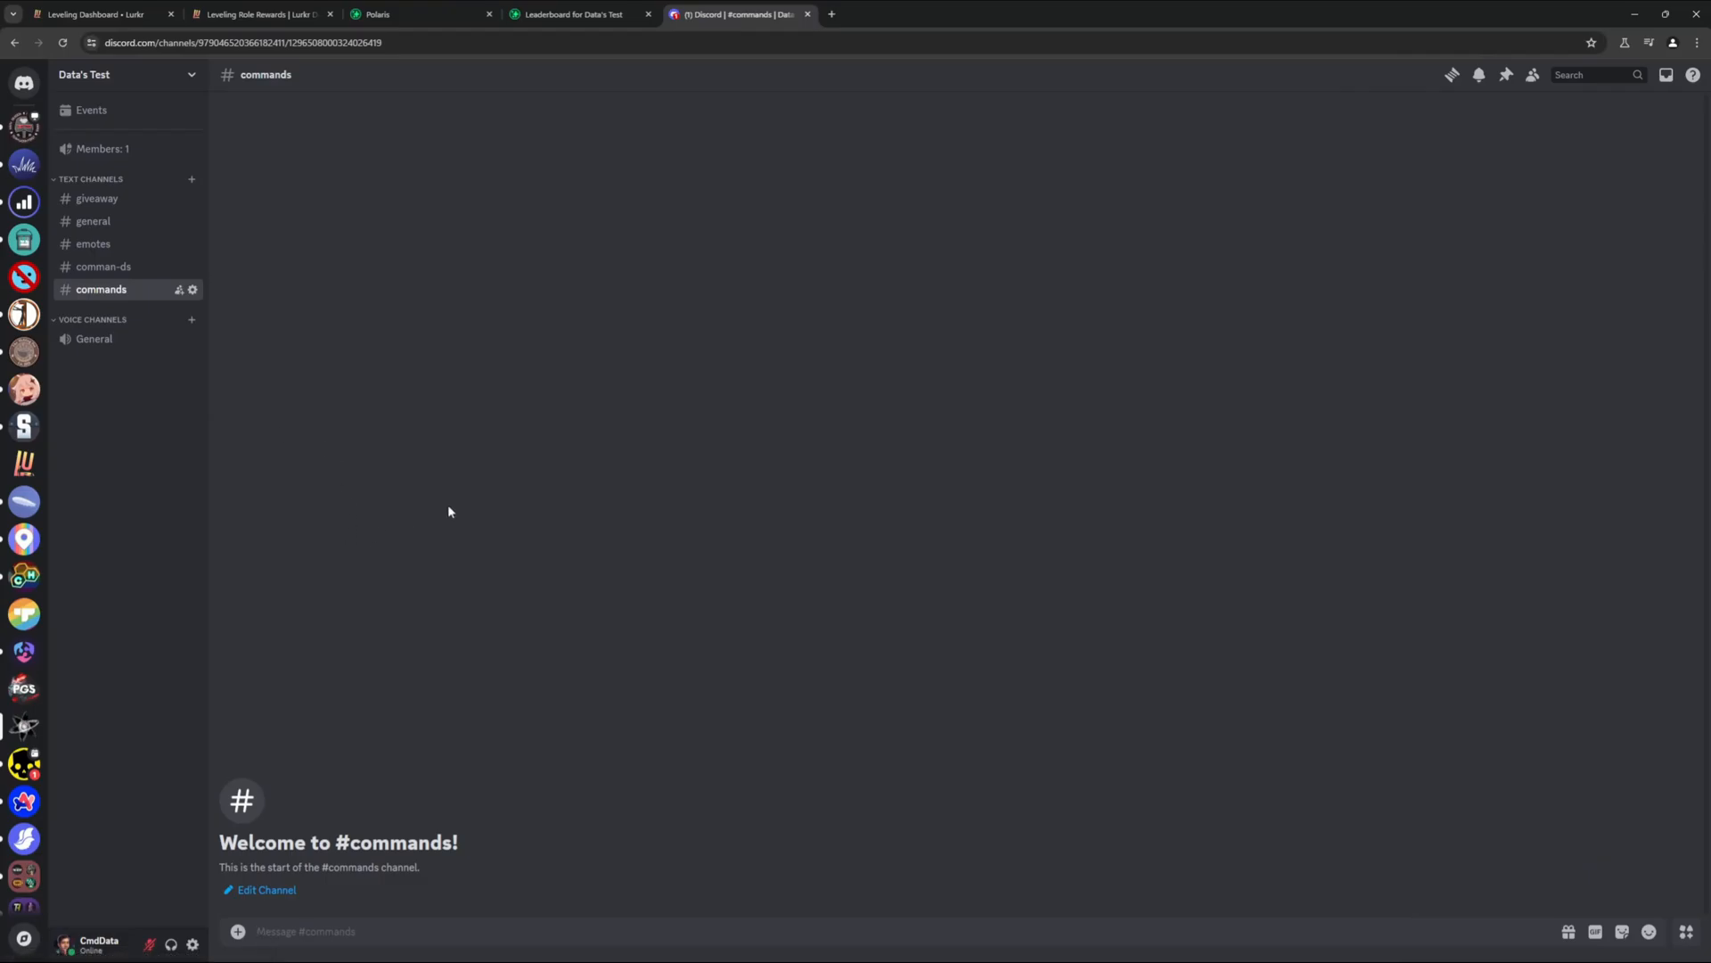
pyautogui.write('/test')
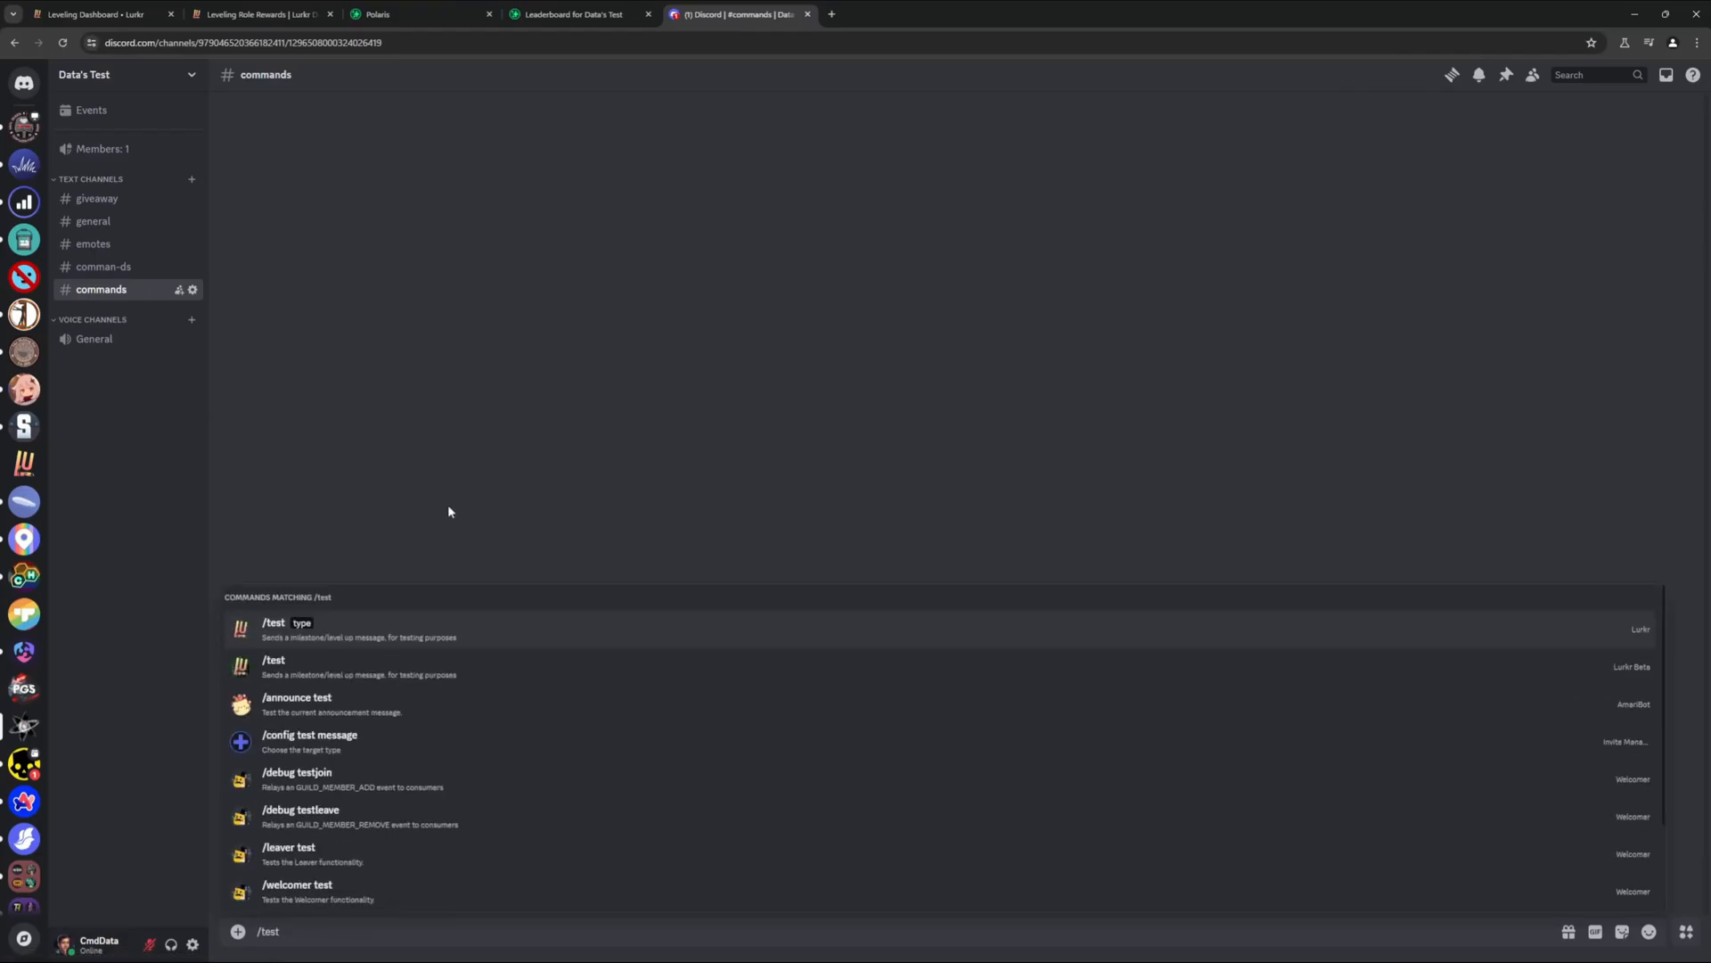
pyautogui.press('Return')
pyautogui.press('Return')
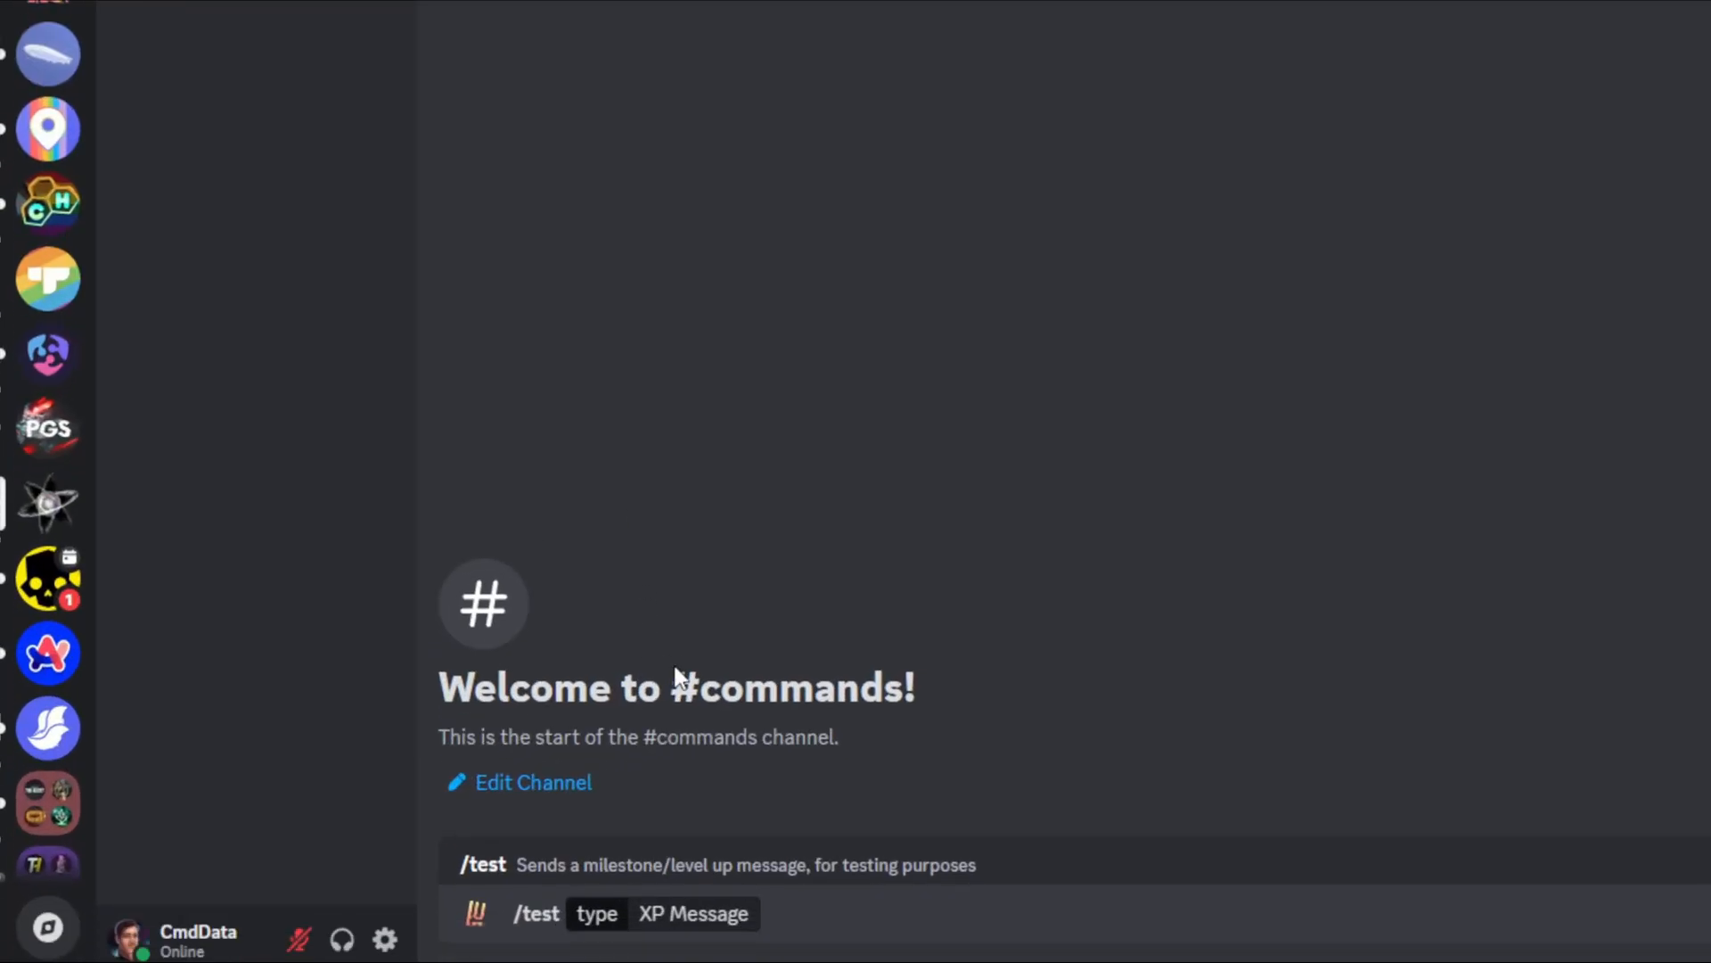
pyautogui.press('Return')
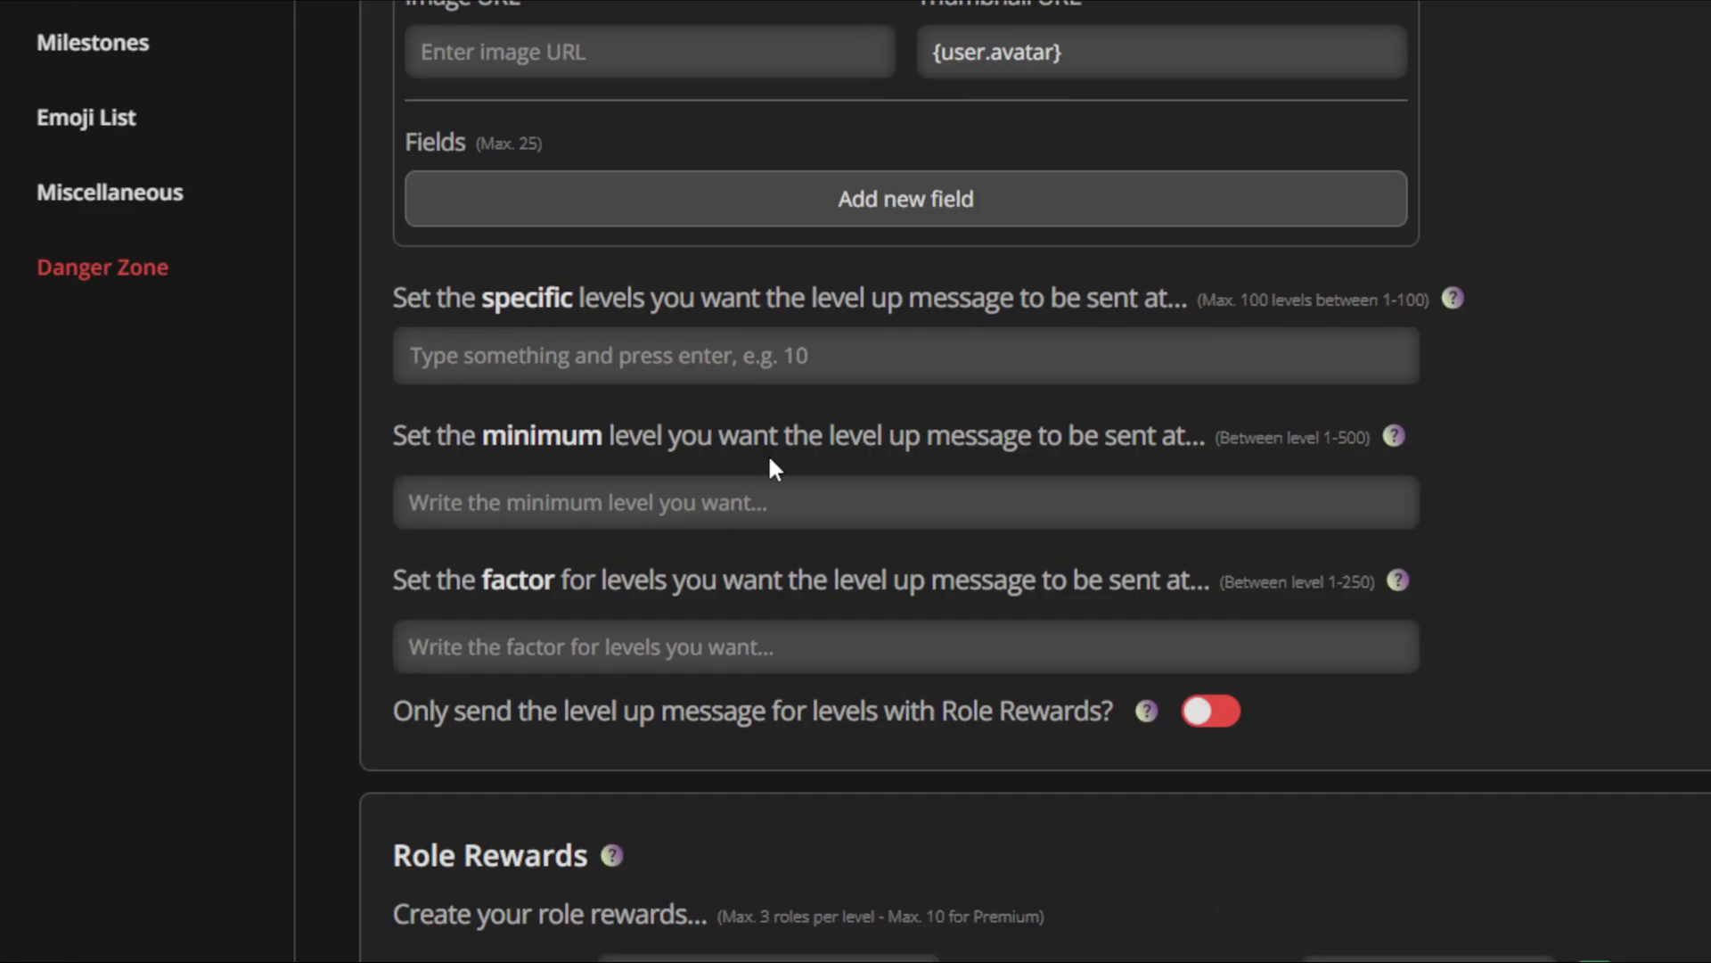
# Try the specific levels 1, 4 and 9 for the level up message and remove them again.
pyautogui.click(674, 349)
pyautogui.write('1')
pyautogui.press('Return')
pyautogui.write('4')
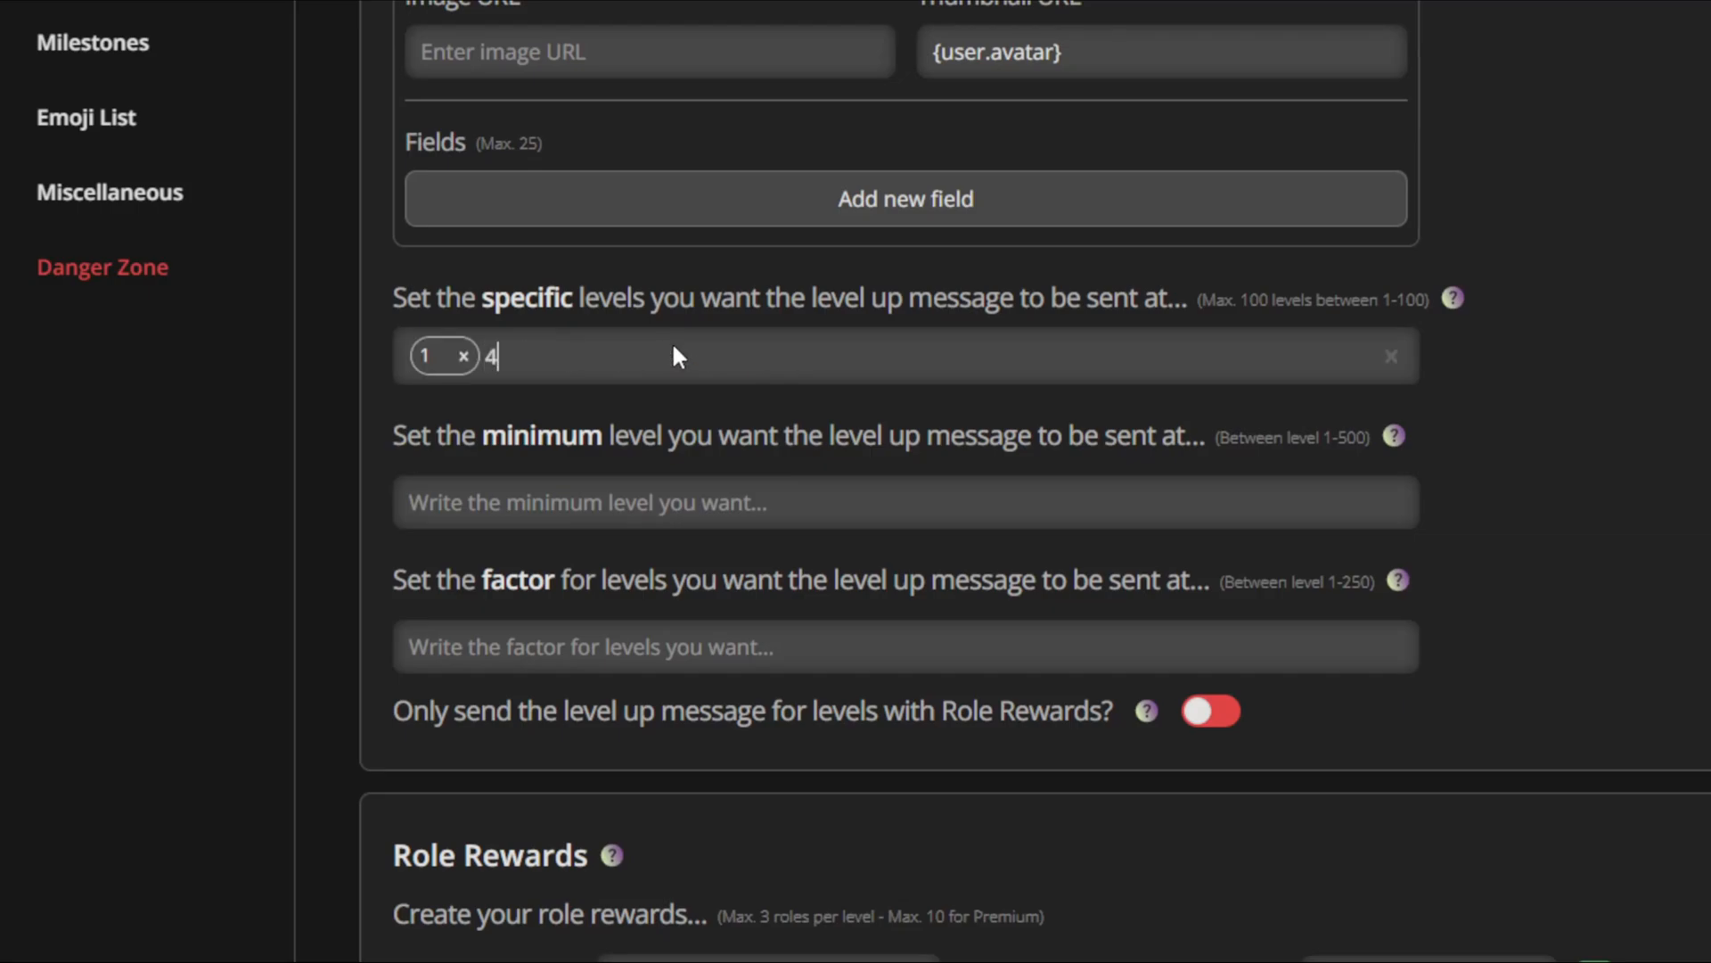
pyautogui.press('Return')
pyautogui.write('9')
pyautogui.press('Return')
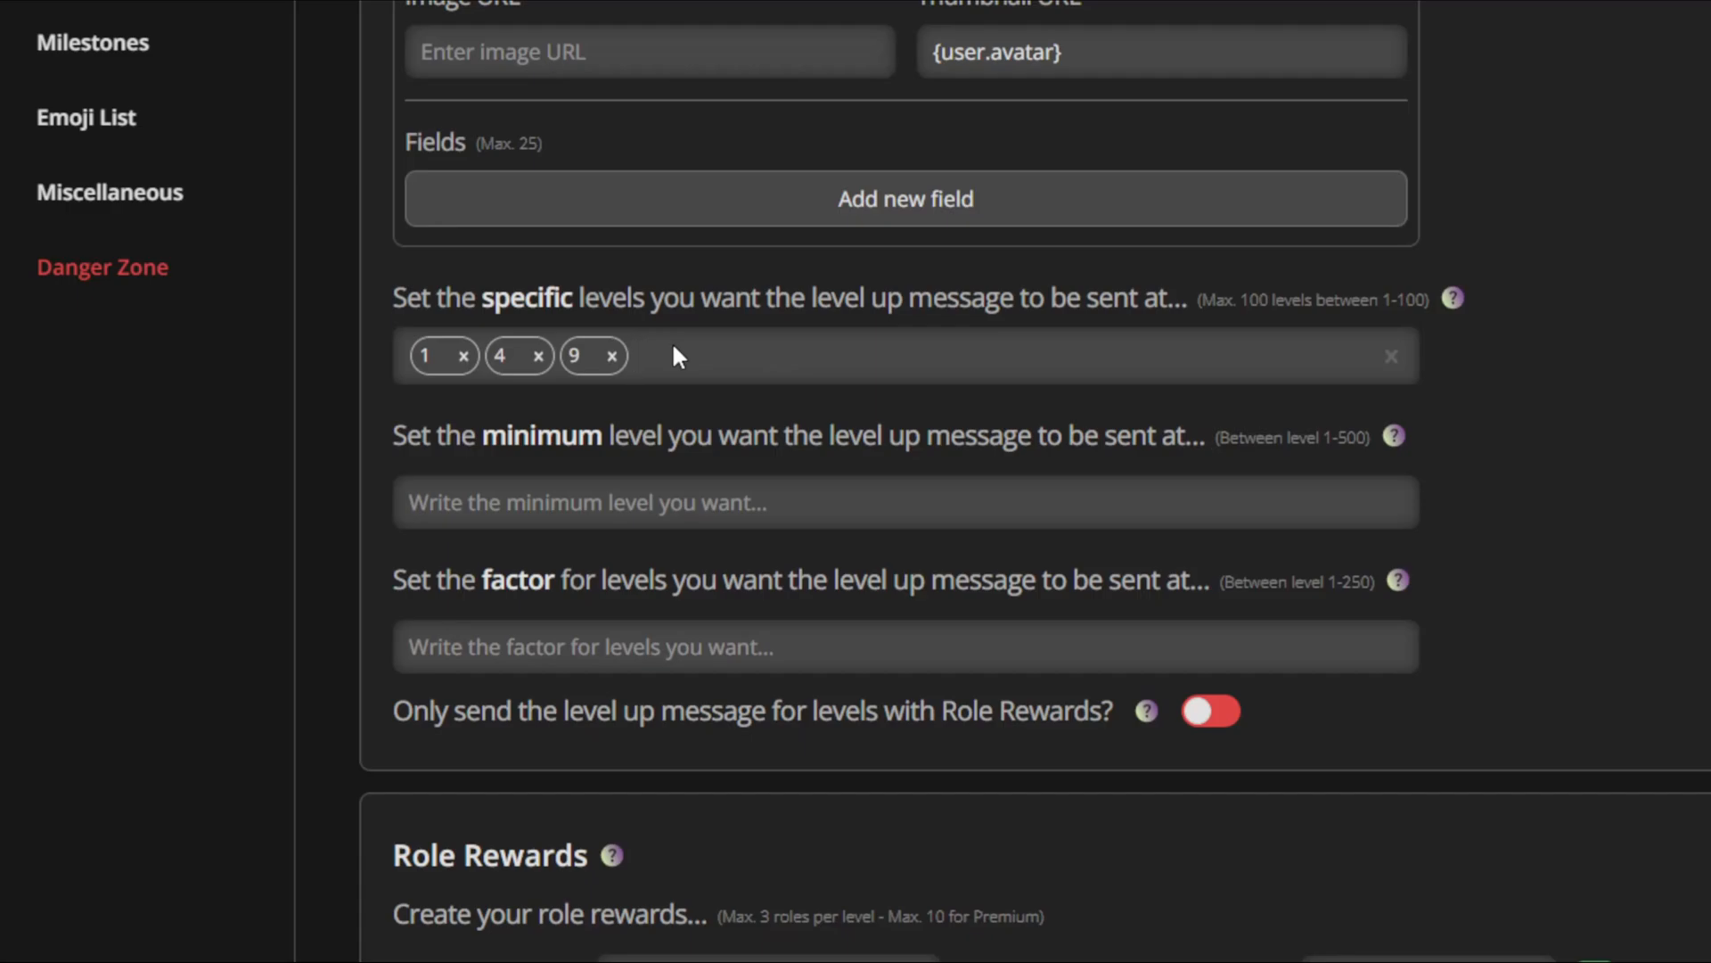
pyautogui.press('BackSpace')
pyautogui.press('BackSpace')
pyautogui.press('BackSpace')
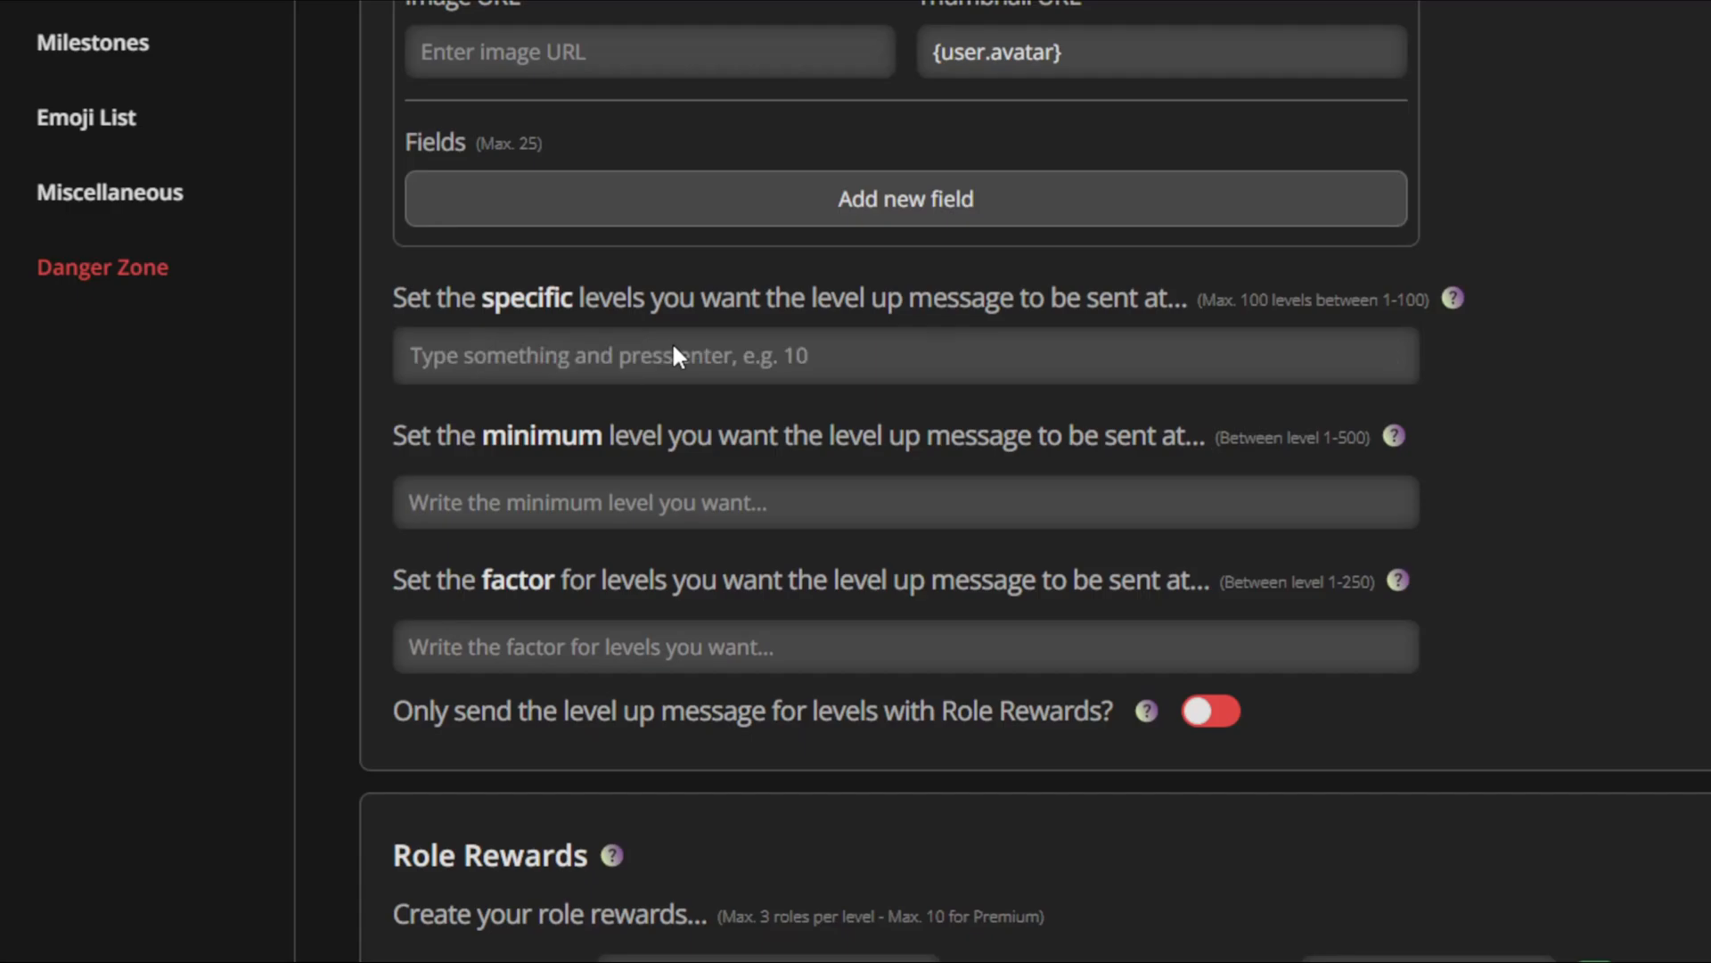
# Try a minimum level of 10 for the level up message and clear the value again.
pyautogui.click(595, 491)
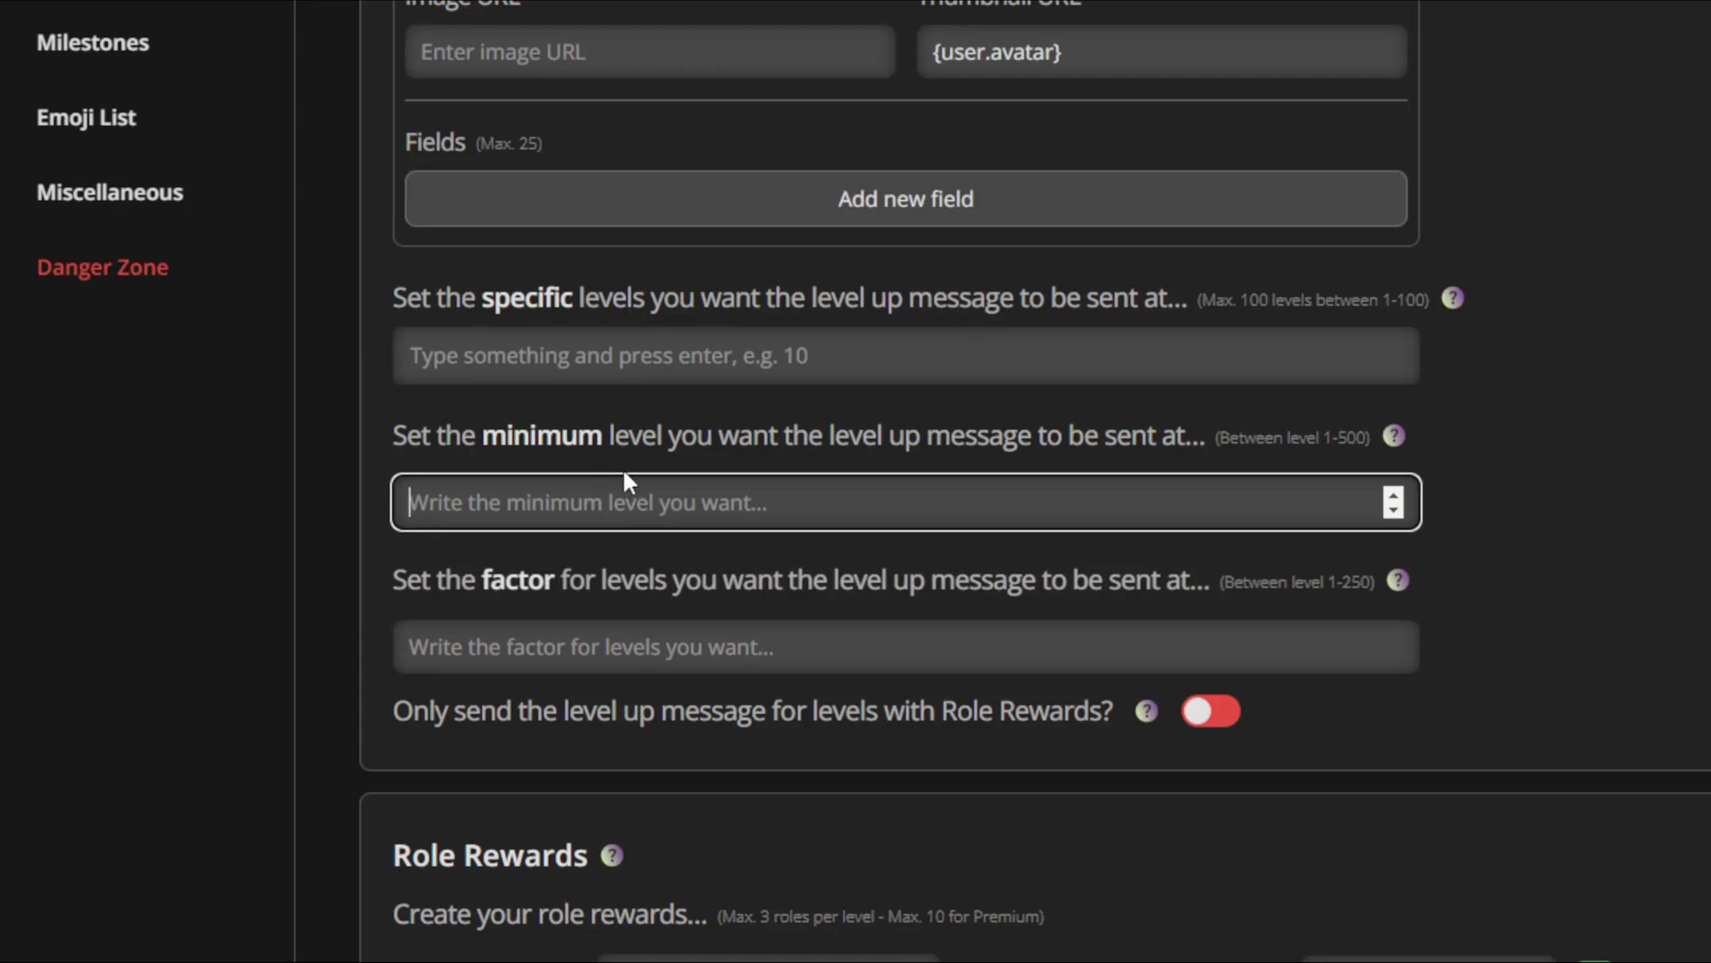
pyautogui.write('10')
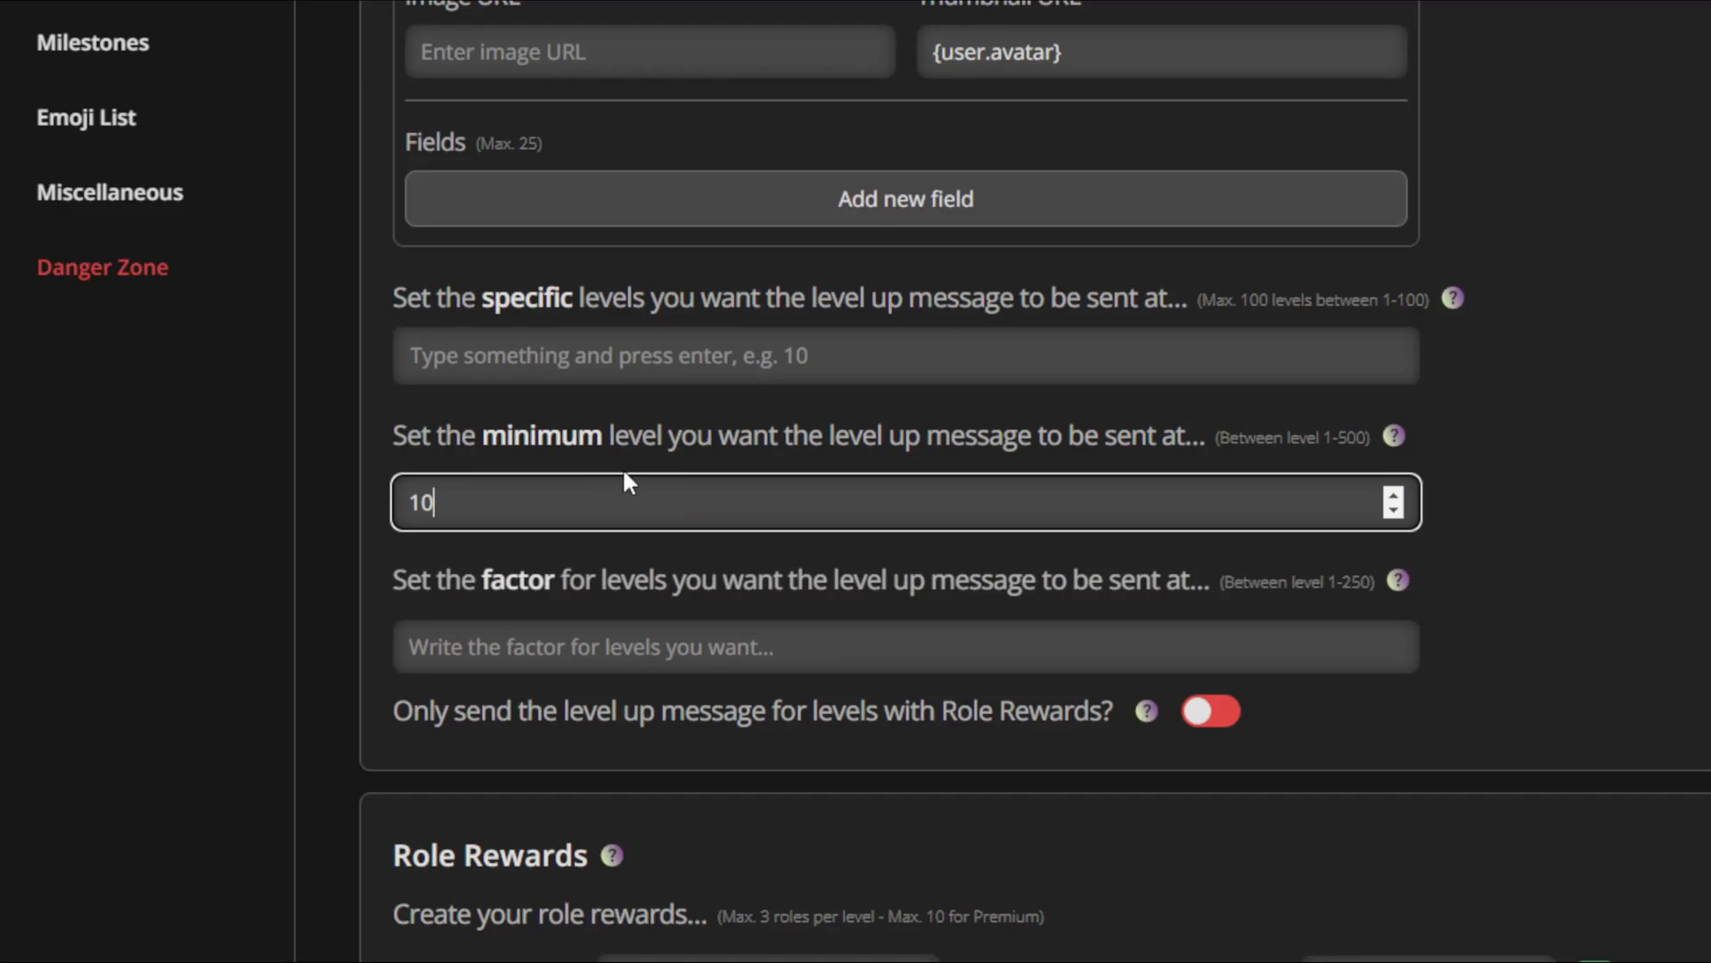
pyautogui.press('BackSpace')
pyautogui.press('BackSpace')
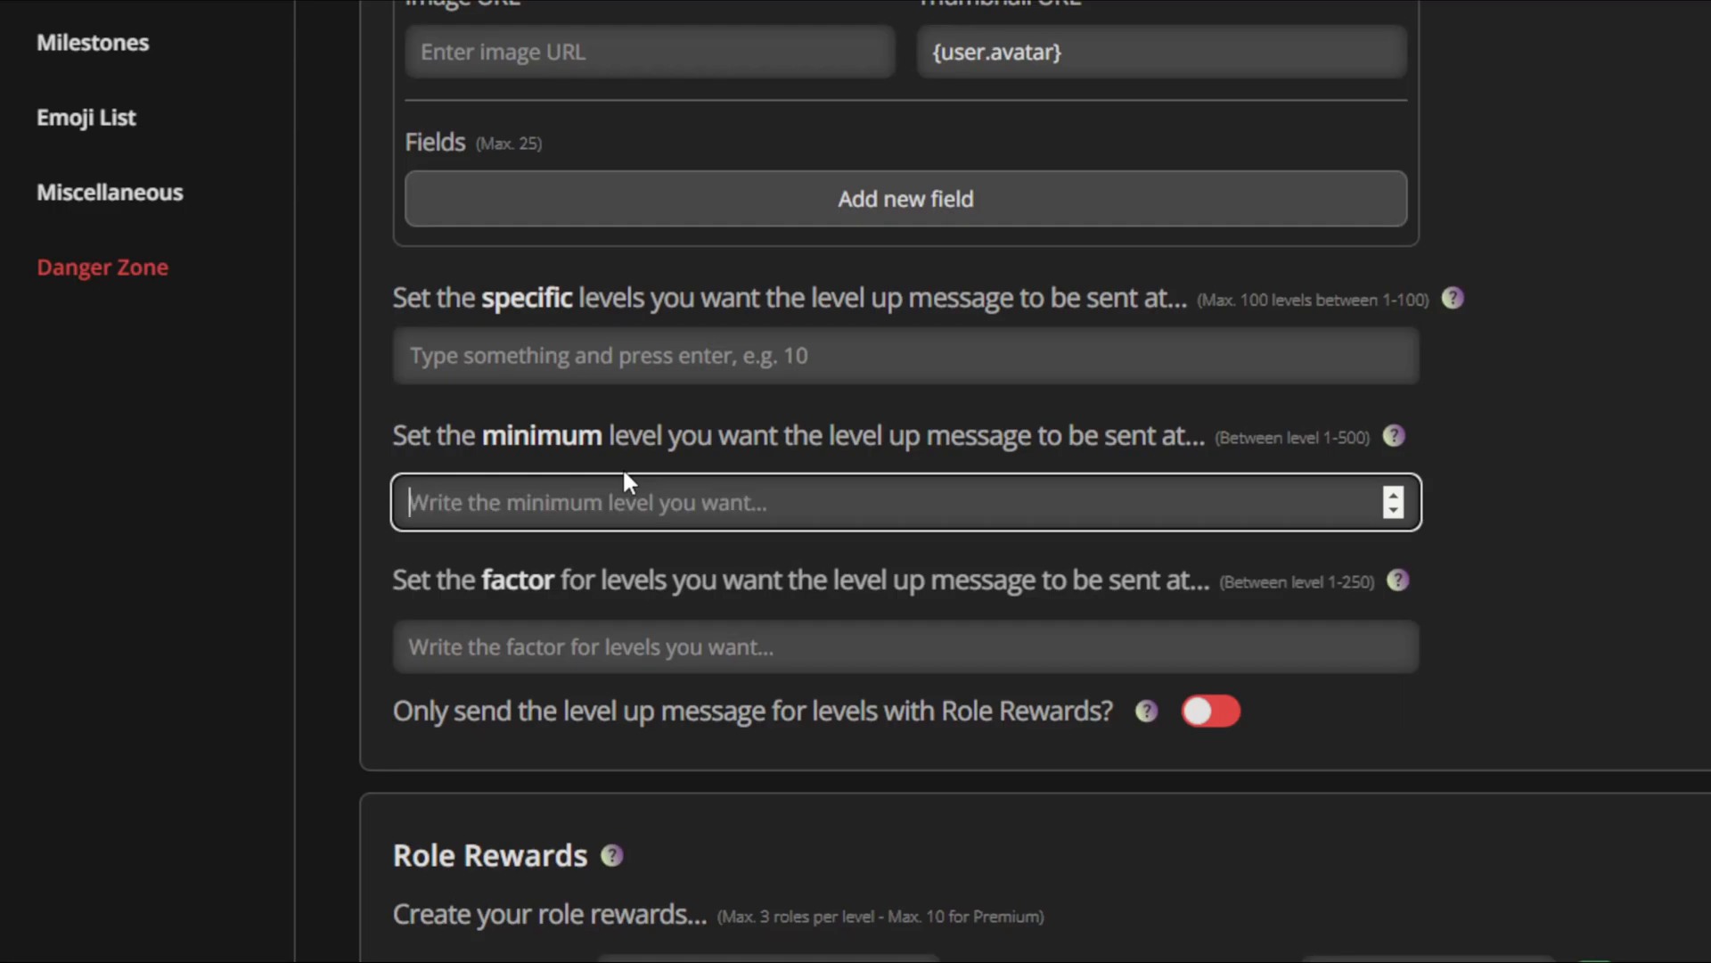
pyautogui.press('Tab')
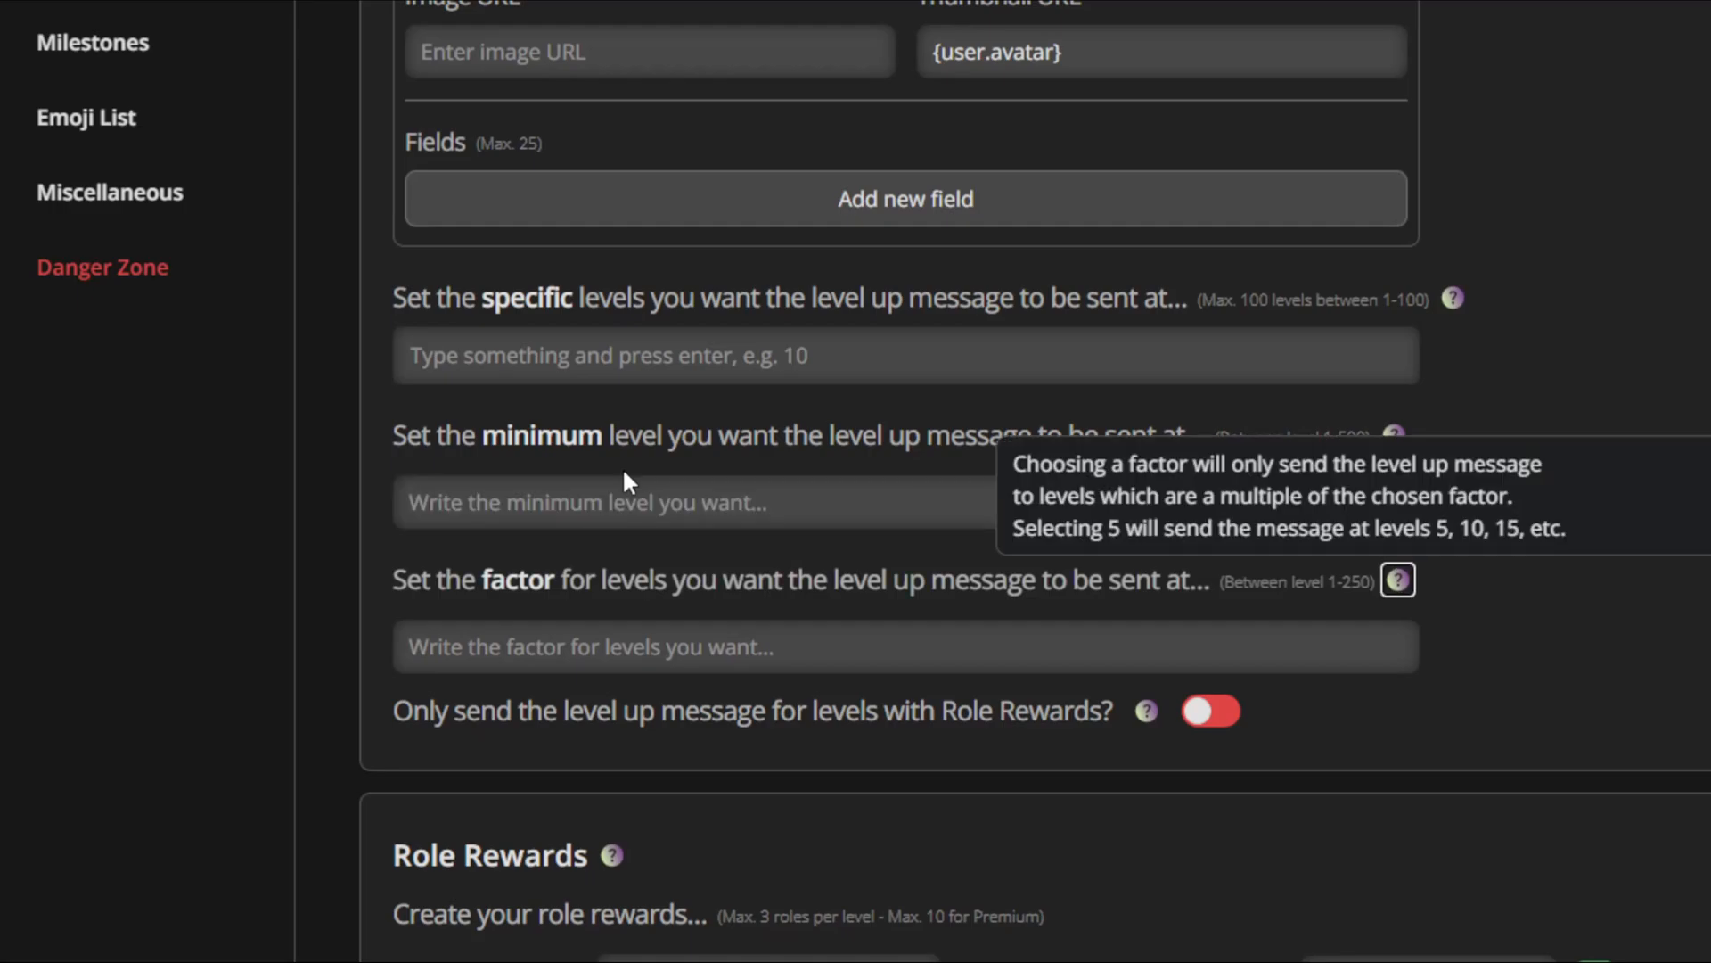
# Try level factors of 5 and 2 for the level up message and clear the value again.
pyautogui.click(639, 642)
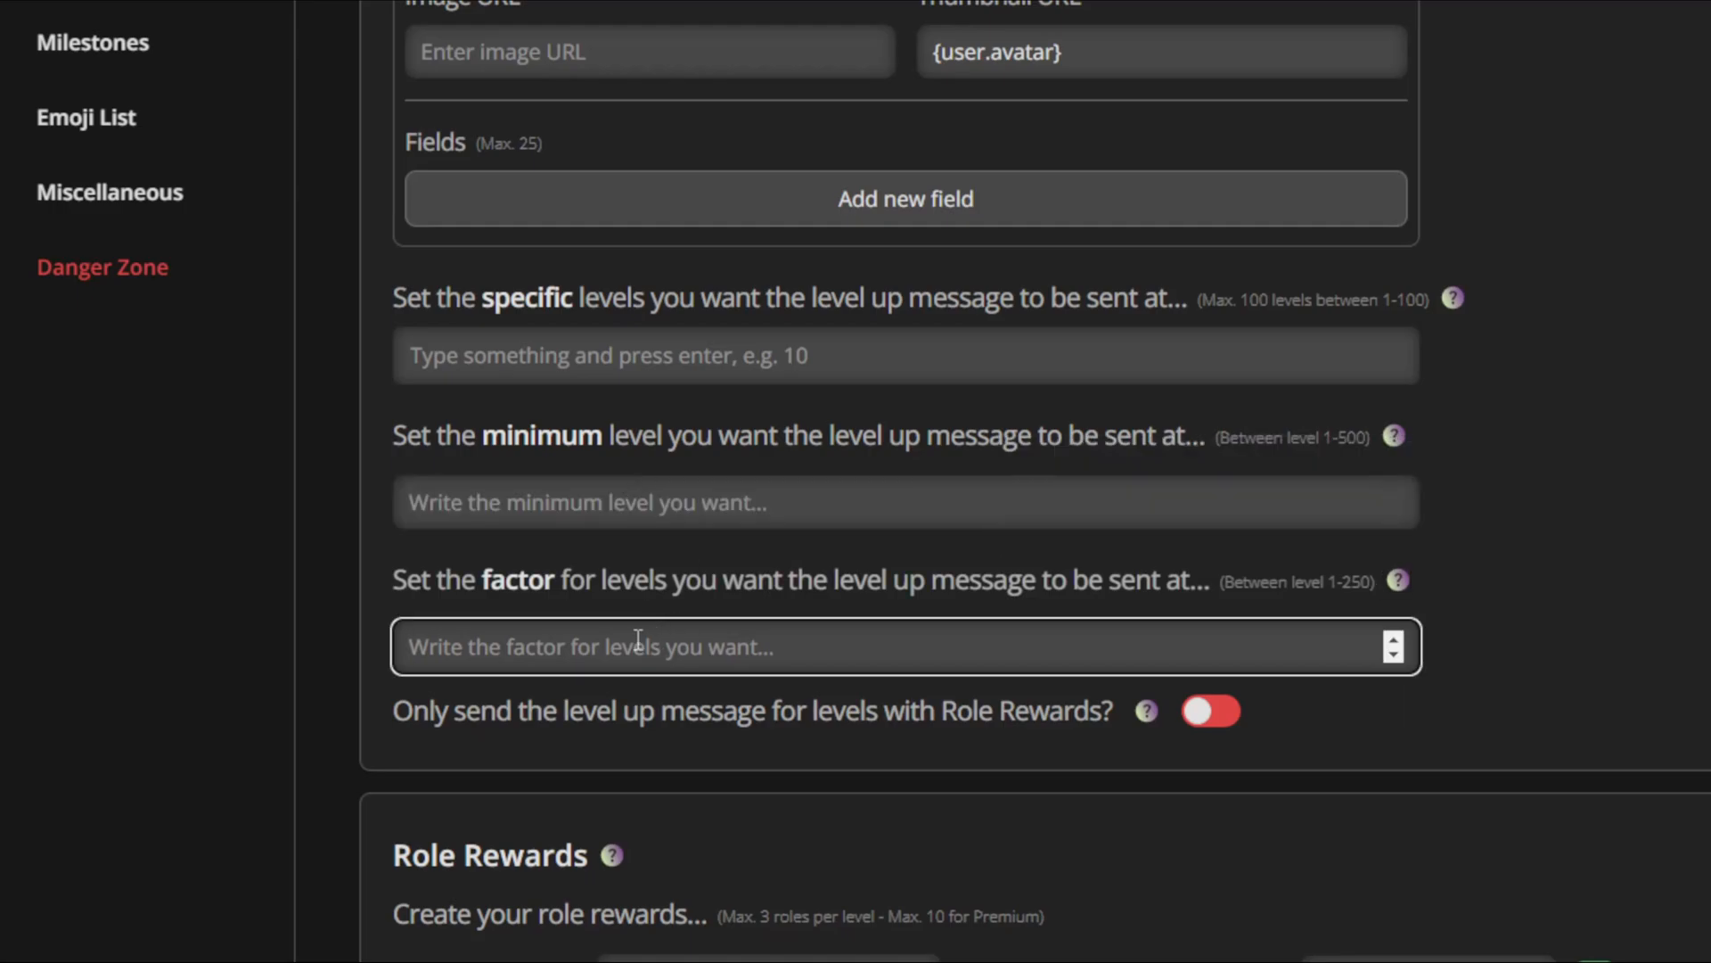
pyautogui.write('5')
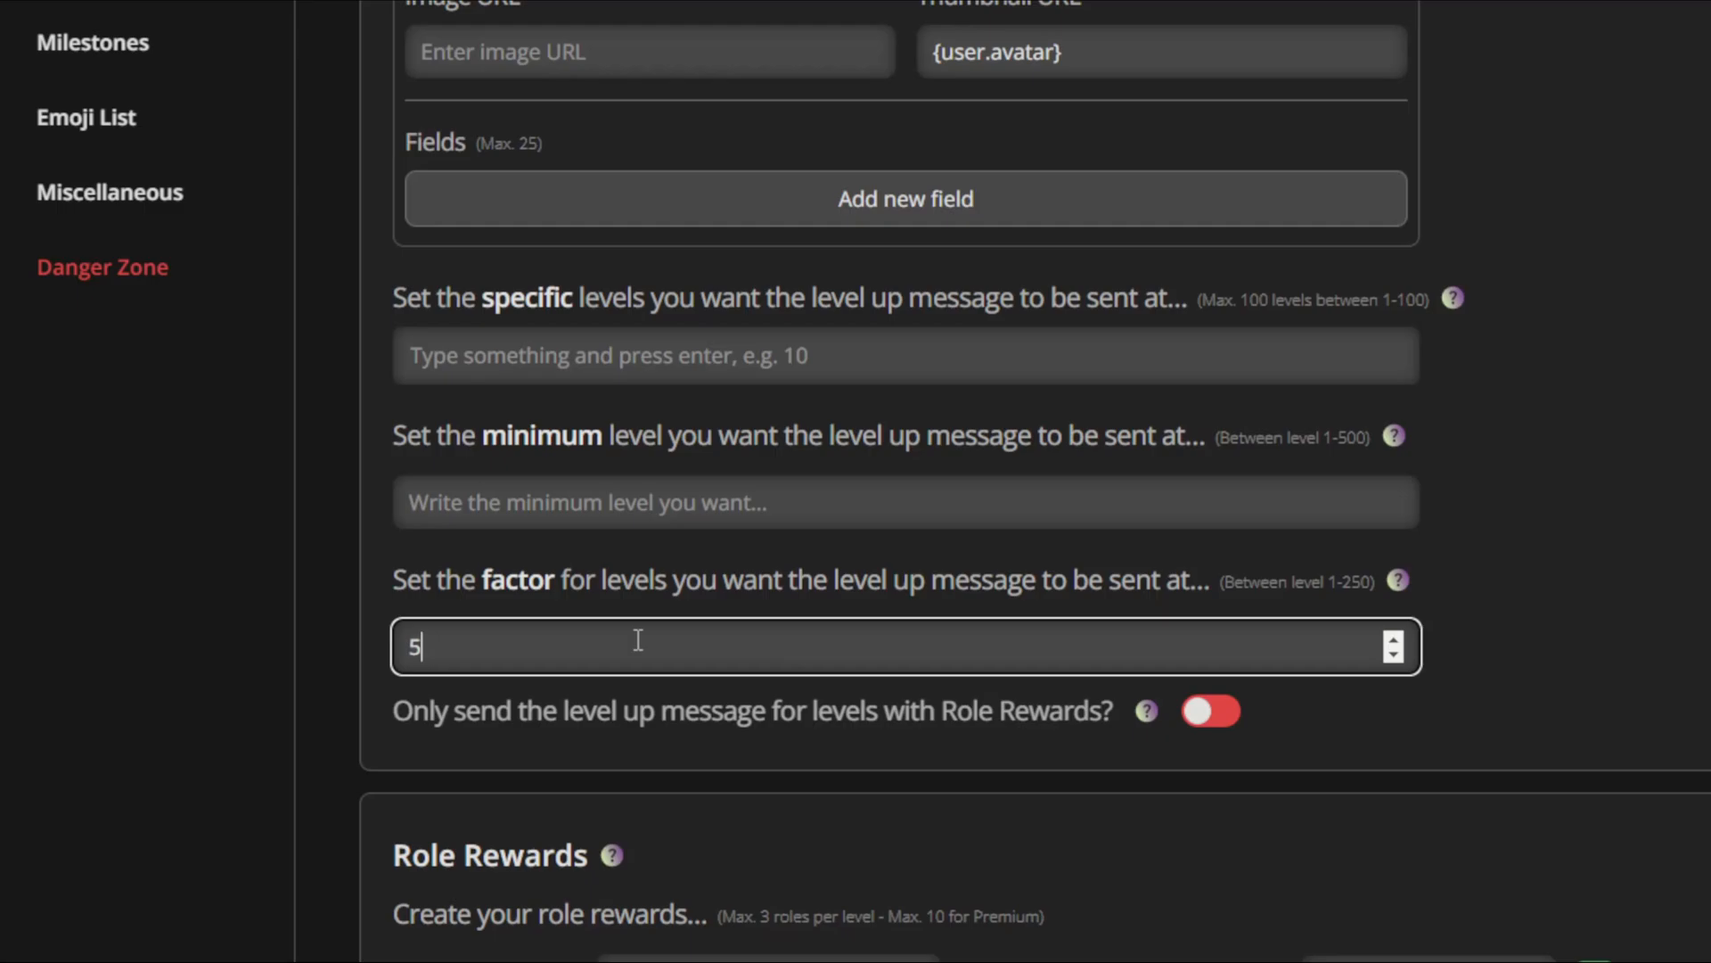
pyautogui.press('BackSpace')
pyautogui.write('2')
pyautogui.press('BackSpace')
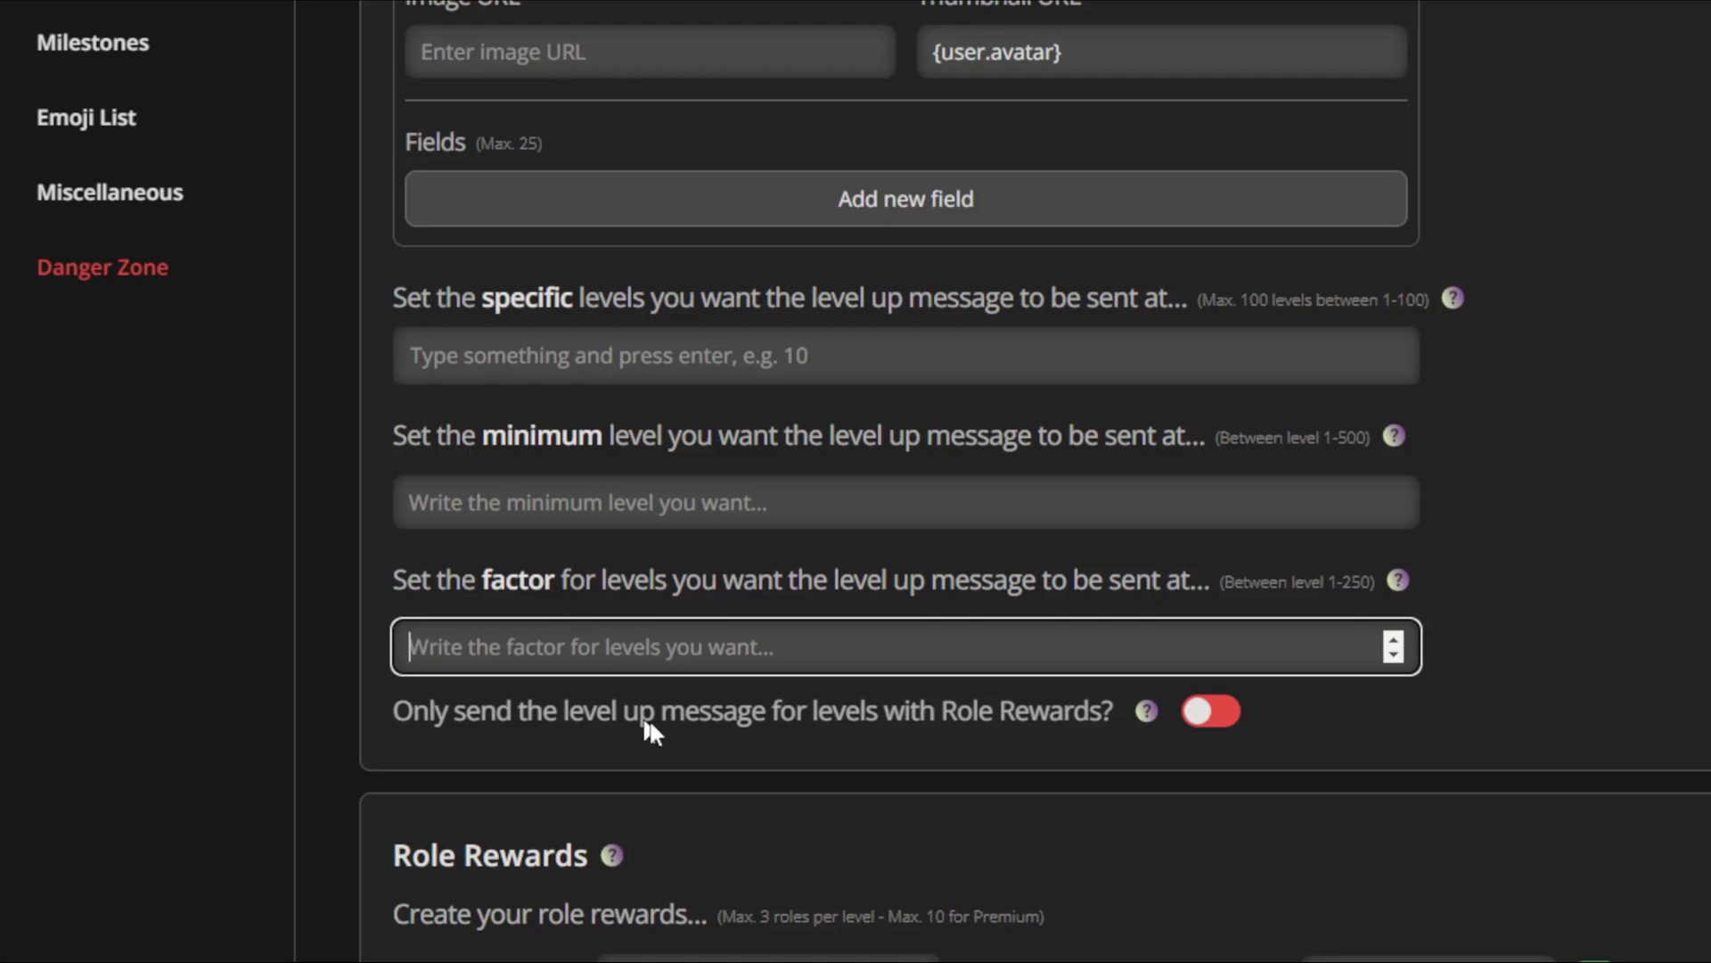
# Enable sending the level up message only for levels with Role Rewards.
pyautogui.click(1006, 753)
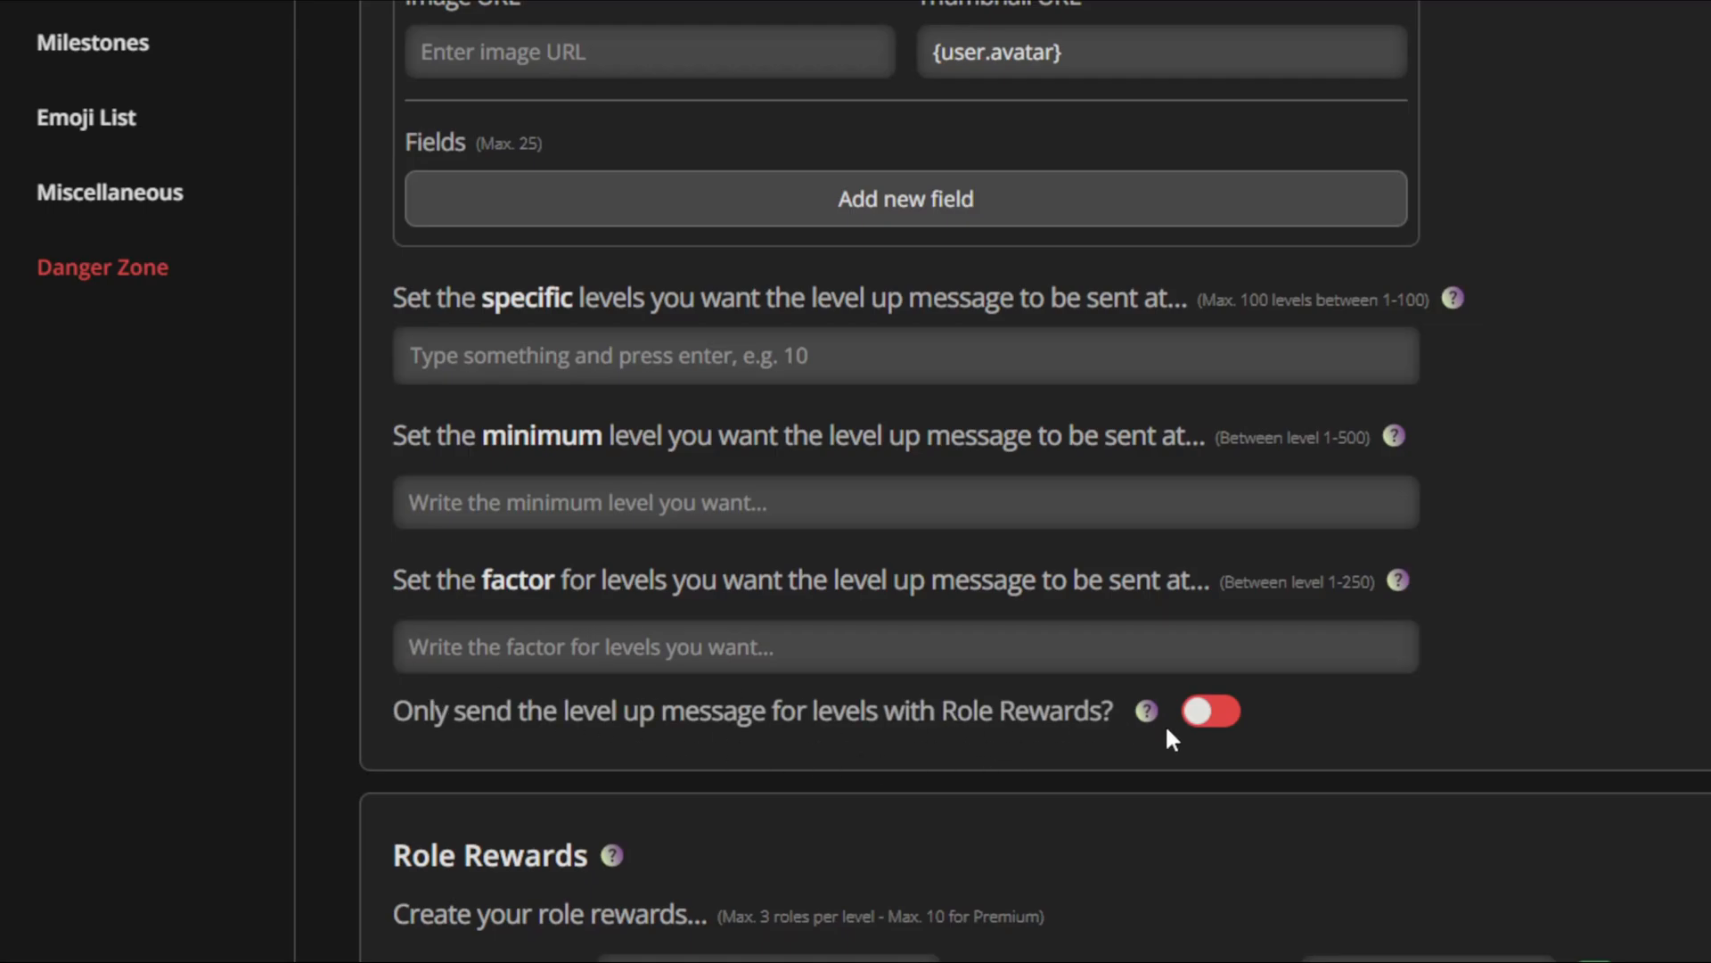
pyautogui.click(1210, 712)
# Create a role reward that grants the Beginner role at level 1.
pyautogui.scroll(-3, 1350, 668)
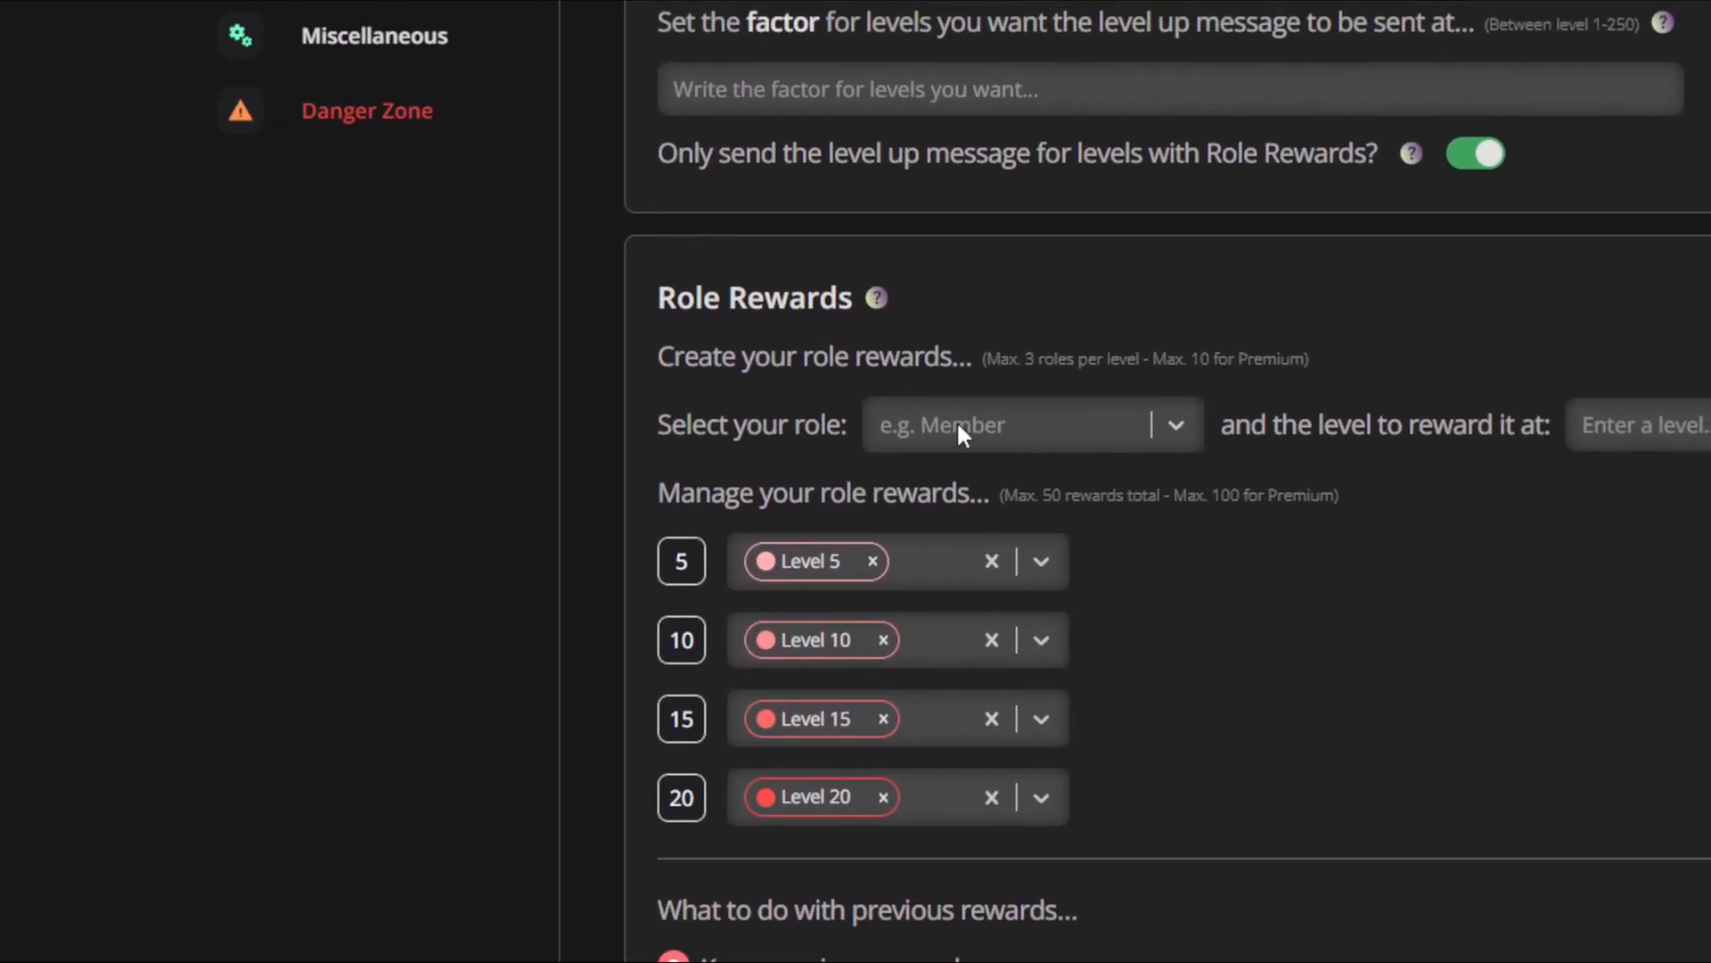
pyautogui.click(956, 419)
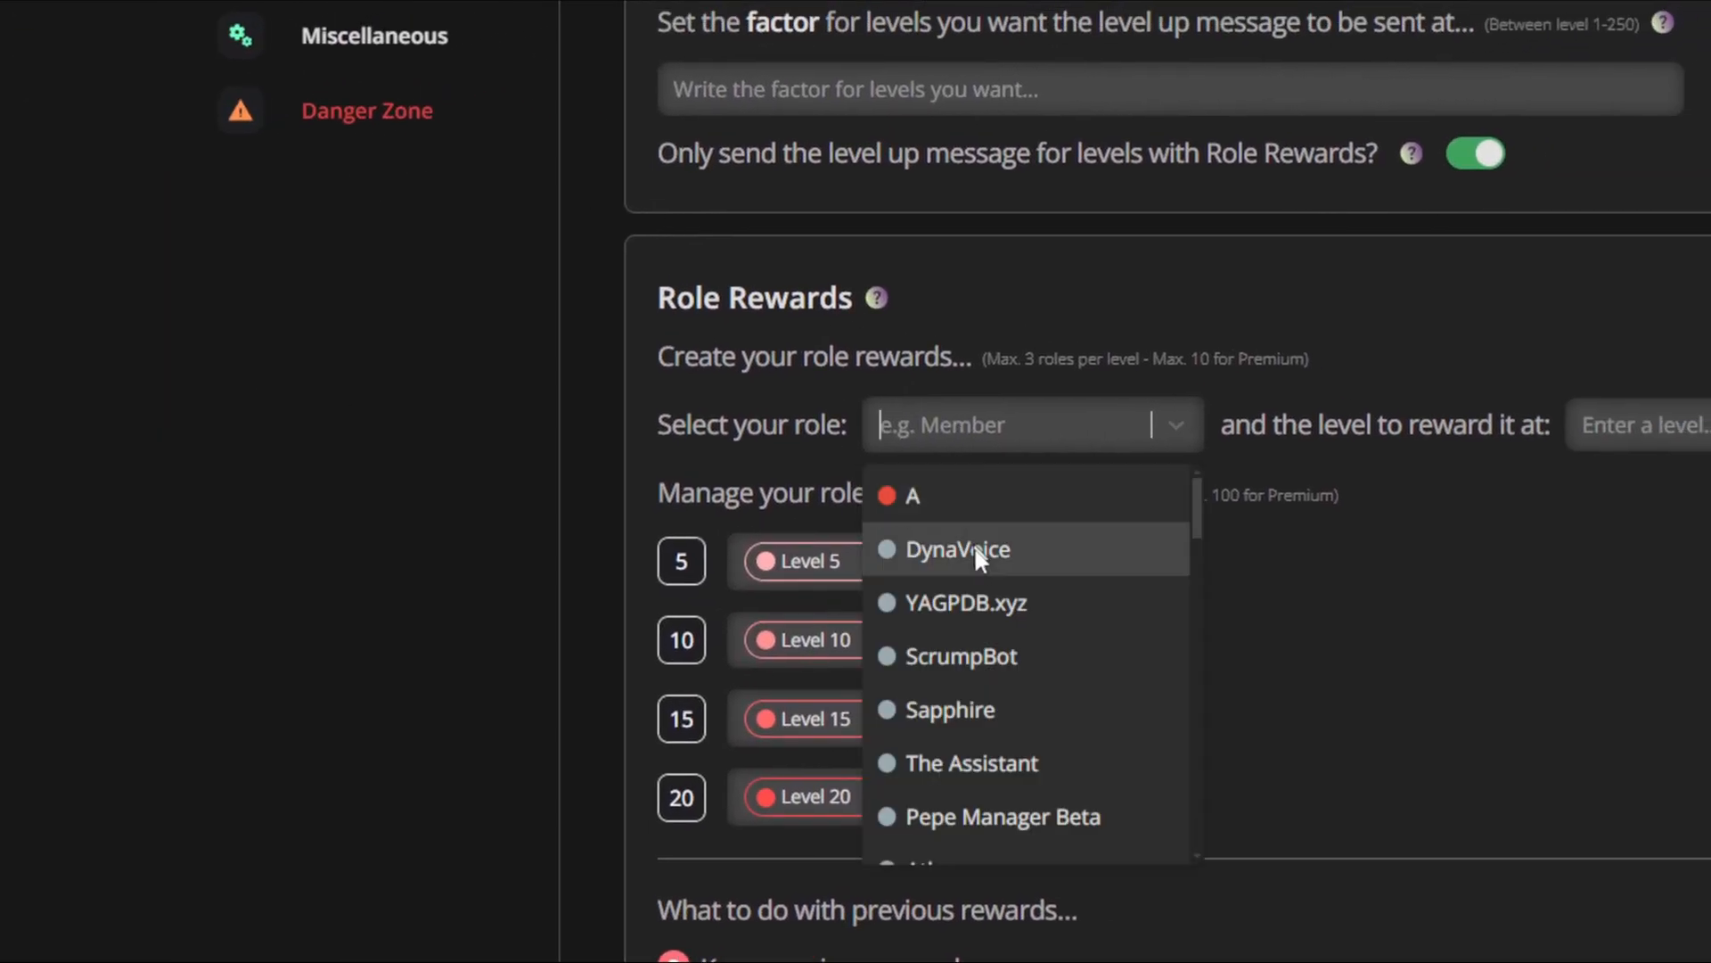
pyautogui.scroll(-6, 986, 600)
pyautogui.scroll(3, 980, 615)
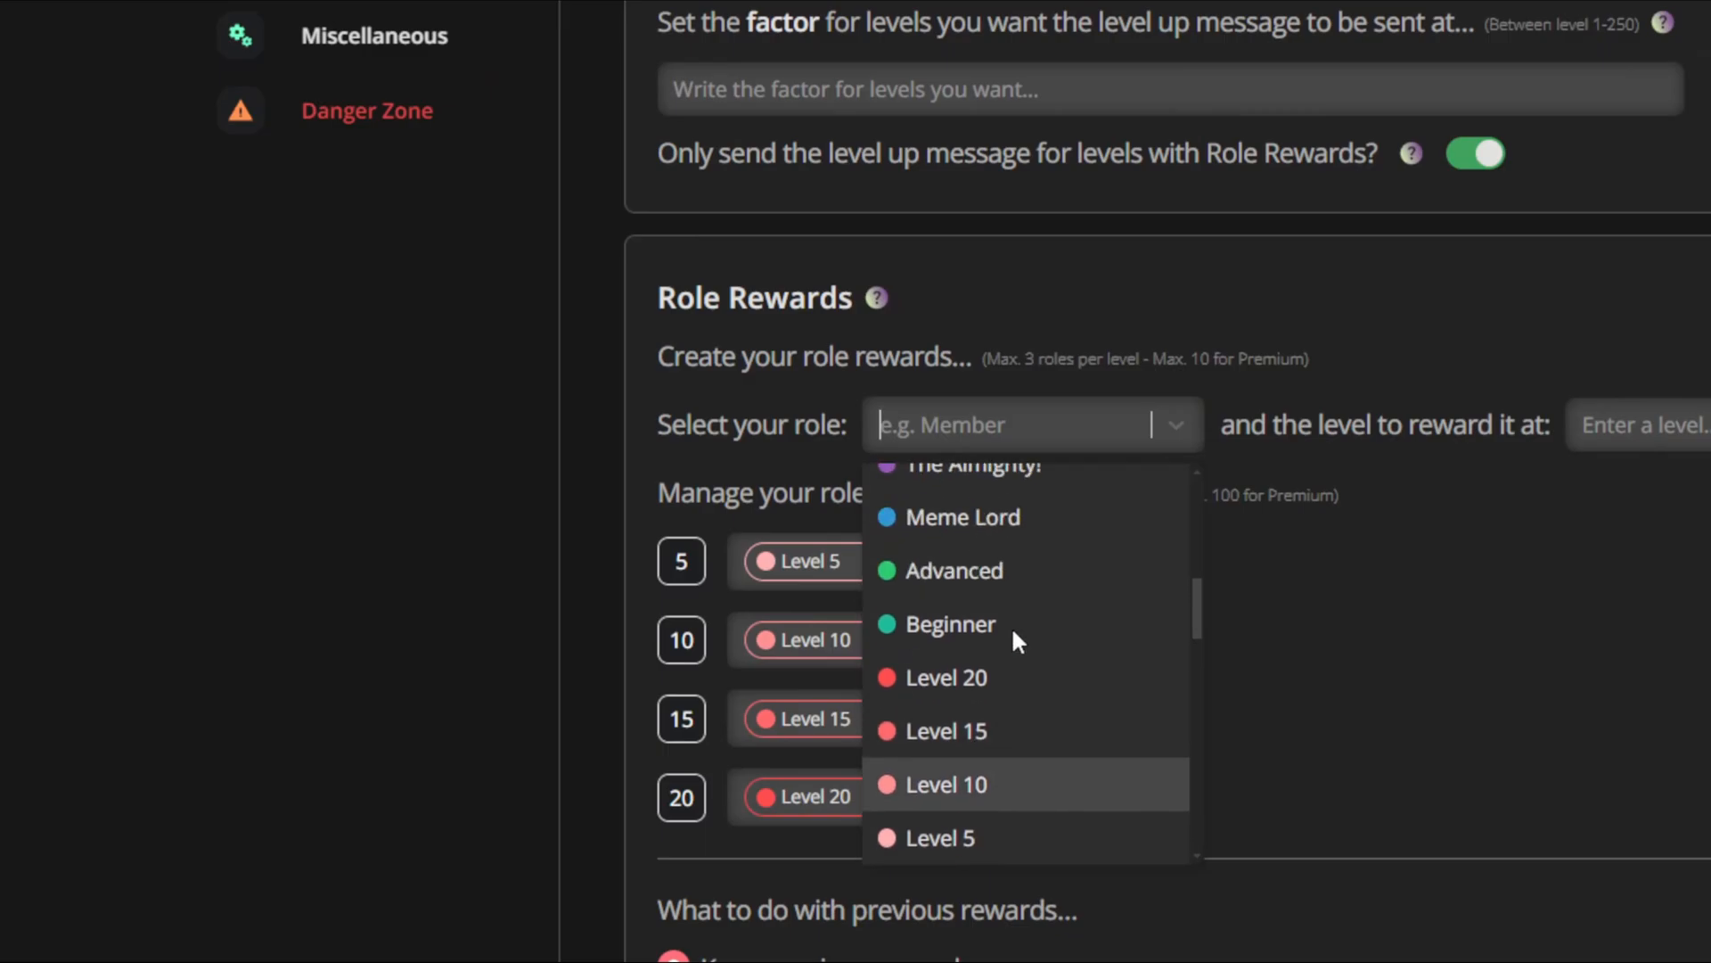
pyautogui.click(922, 624)
pyautogui.click(1515, 686)
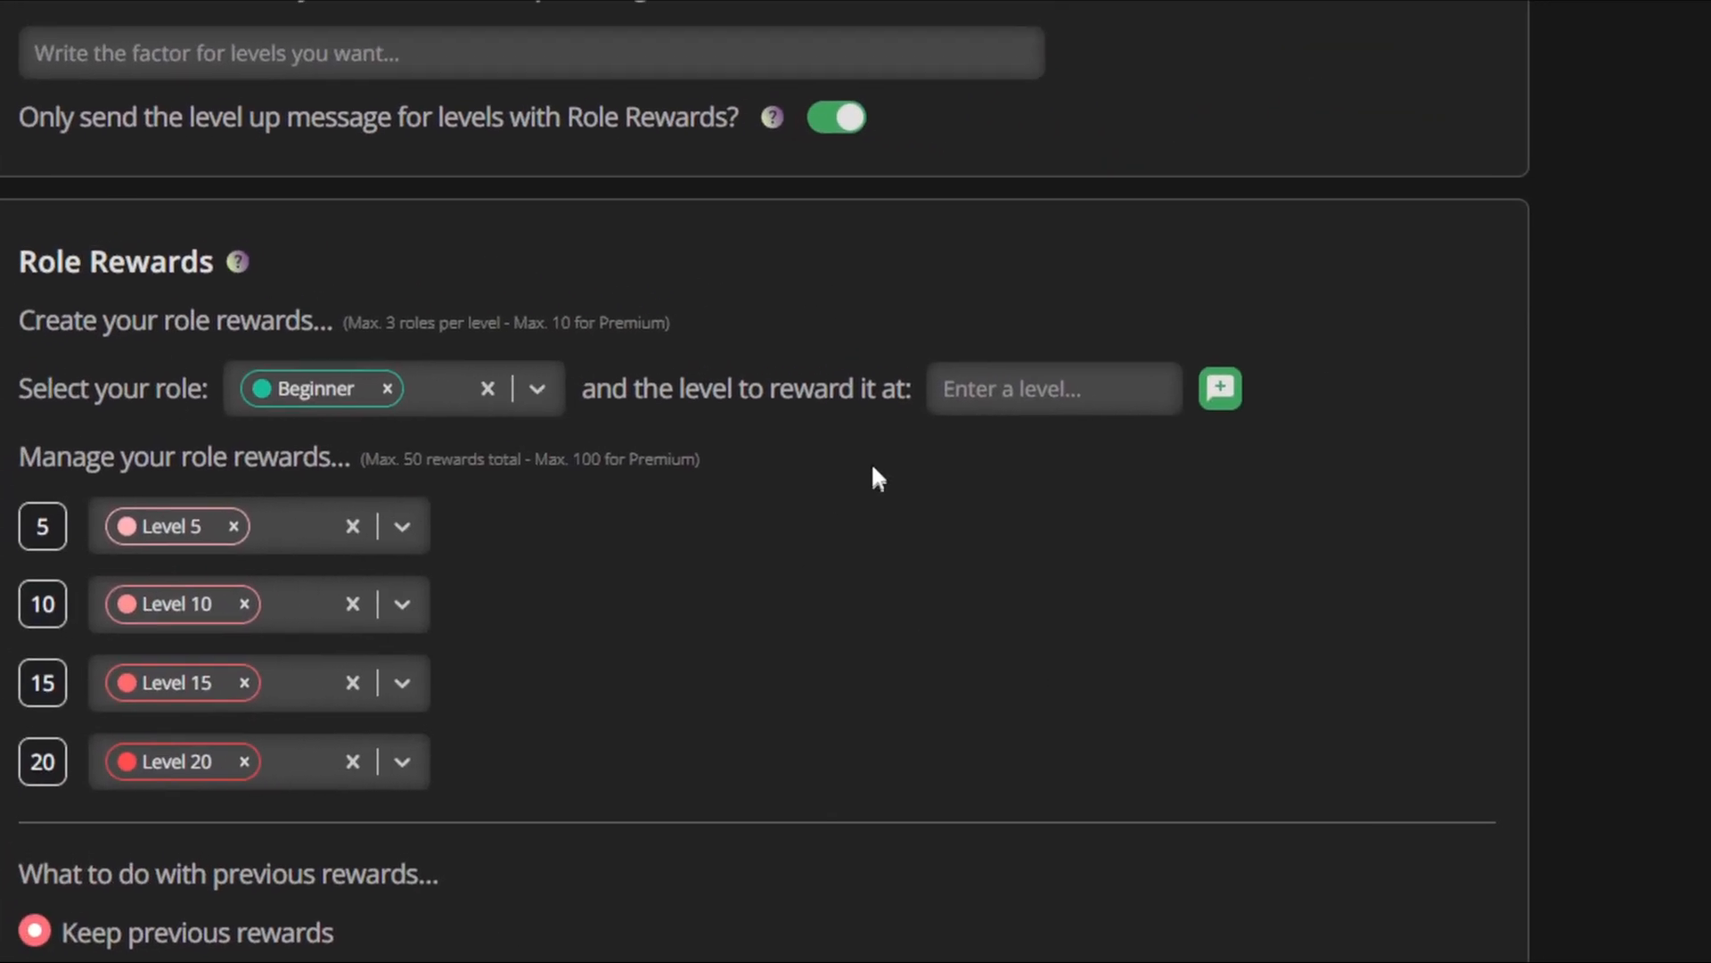
pyautogui.click(1617, 441)
pyautogui.write('1')
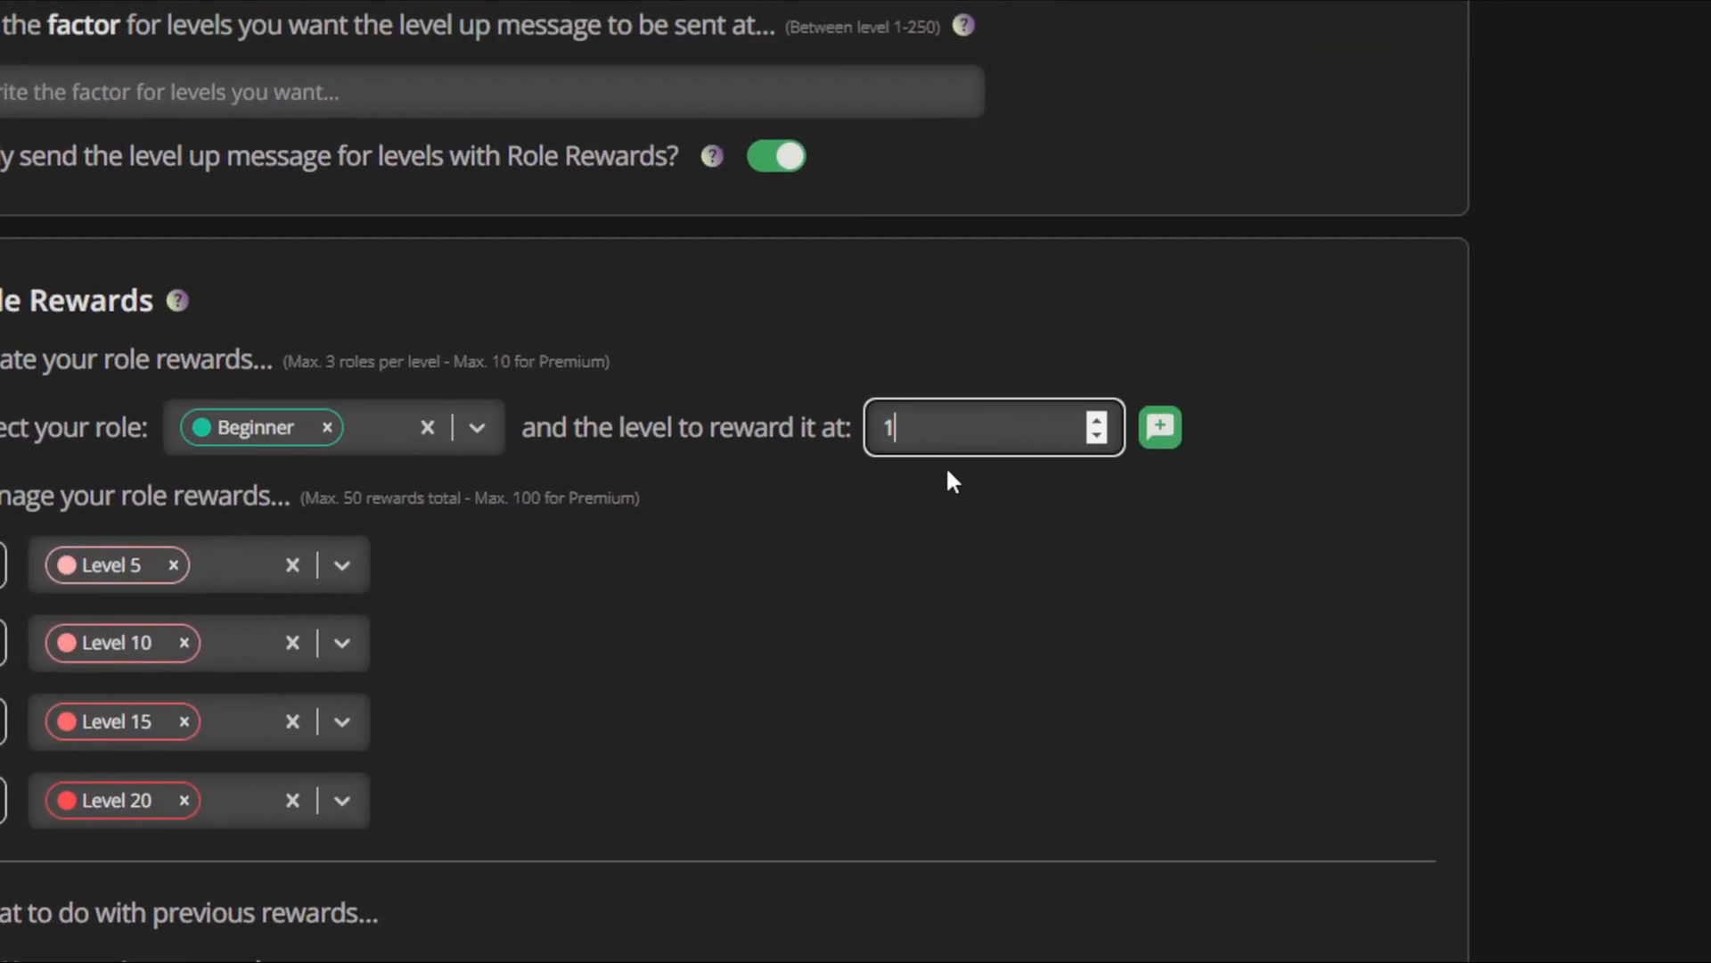
pyautogui.click(1168, 429)
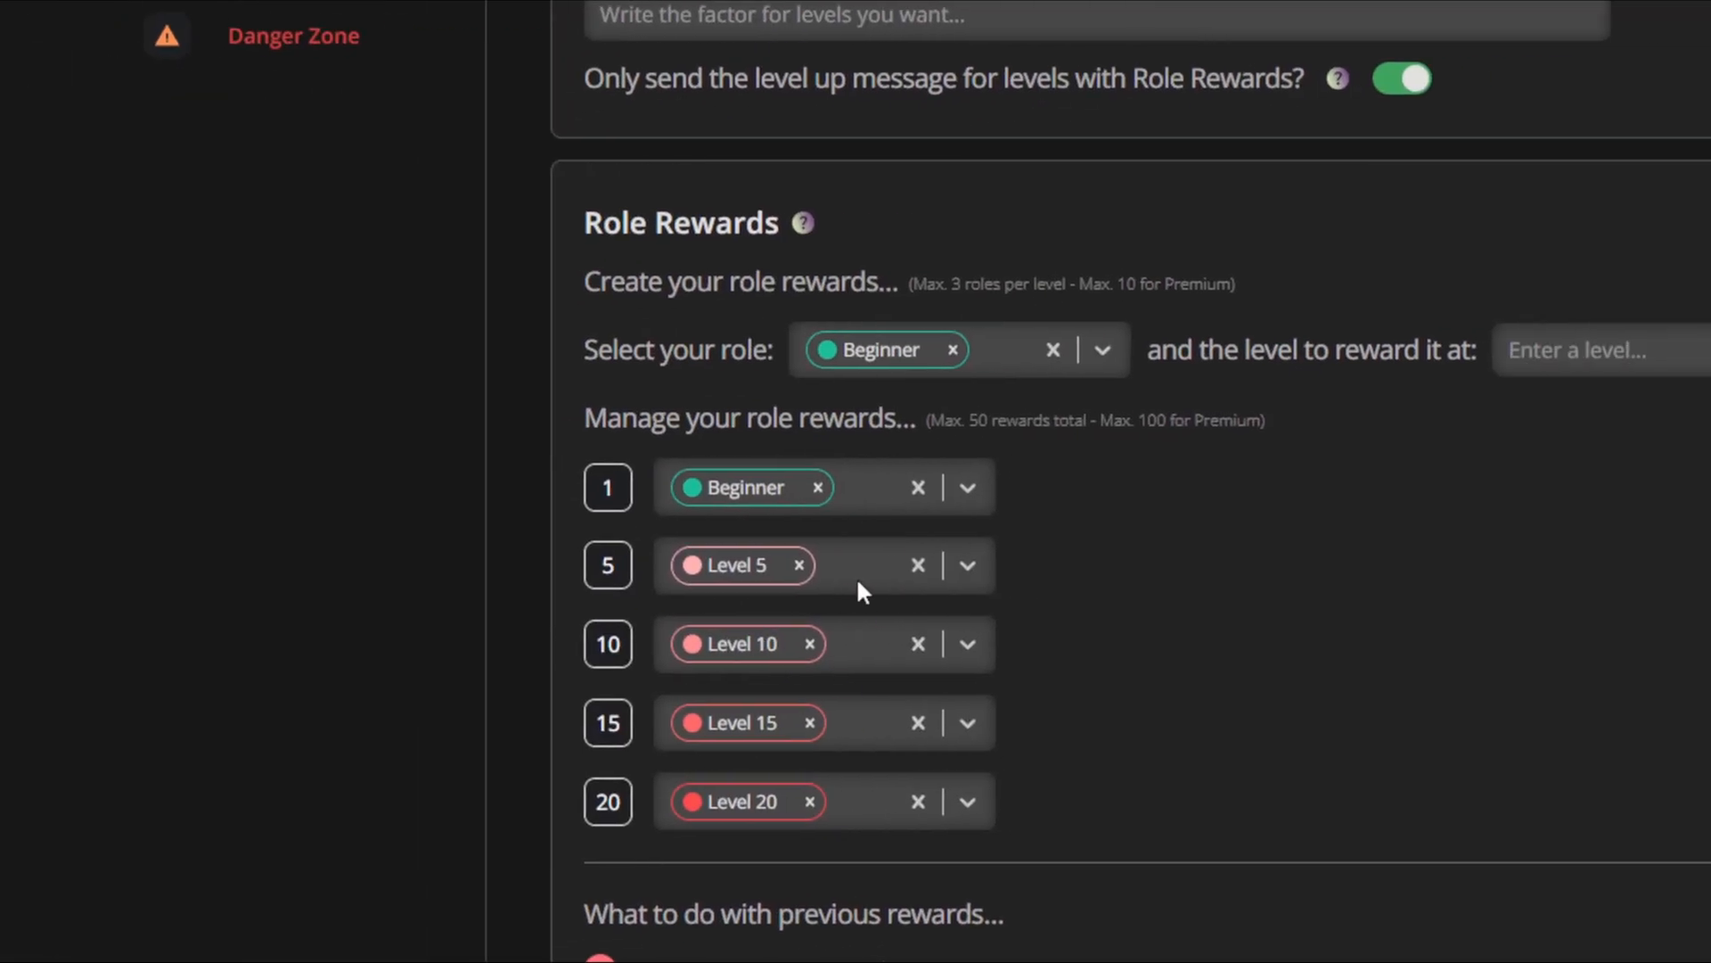
# Compare the two options for previous role rewards and choose to remove previous rewards.
pyautogui.scroll(-5, 857, 579)
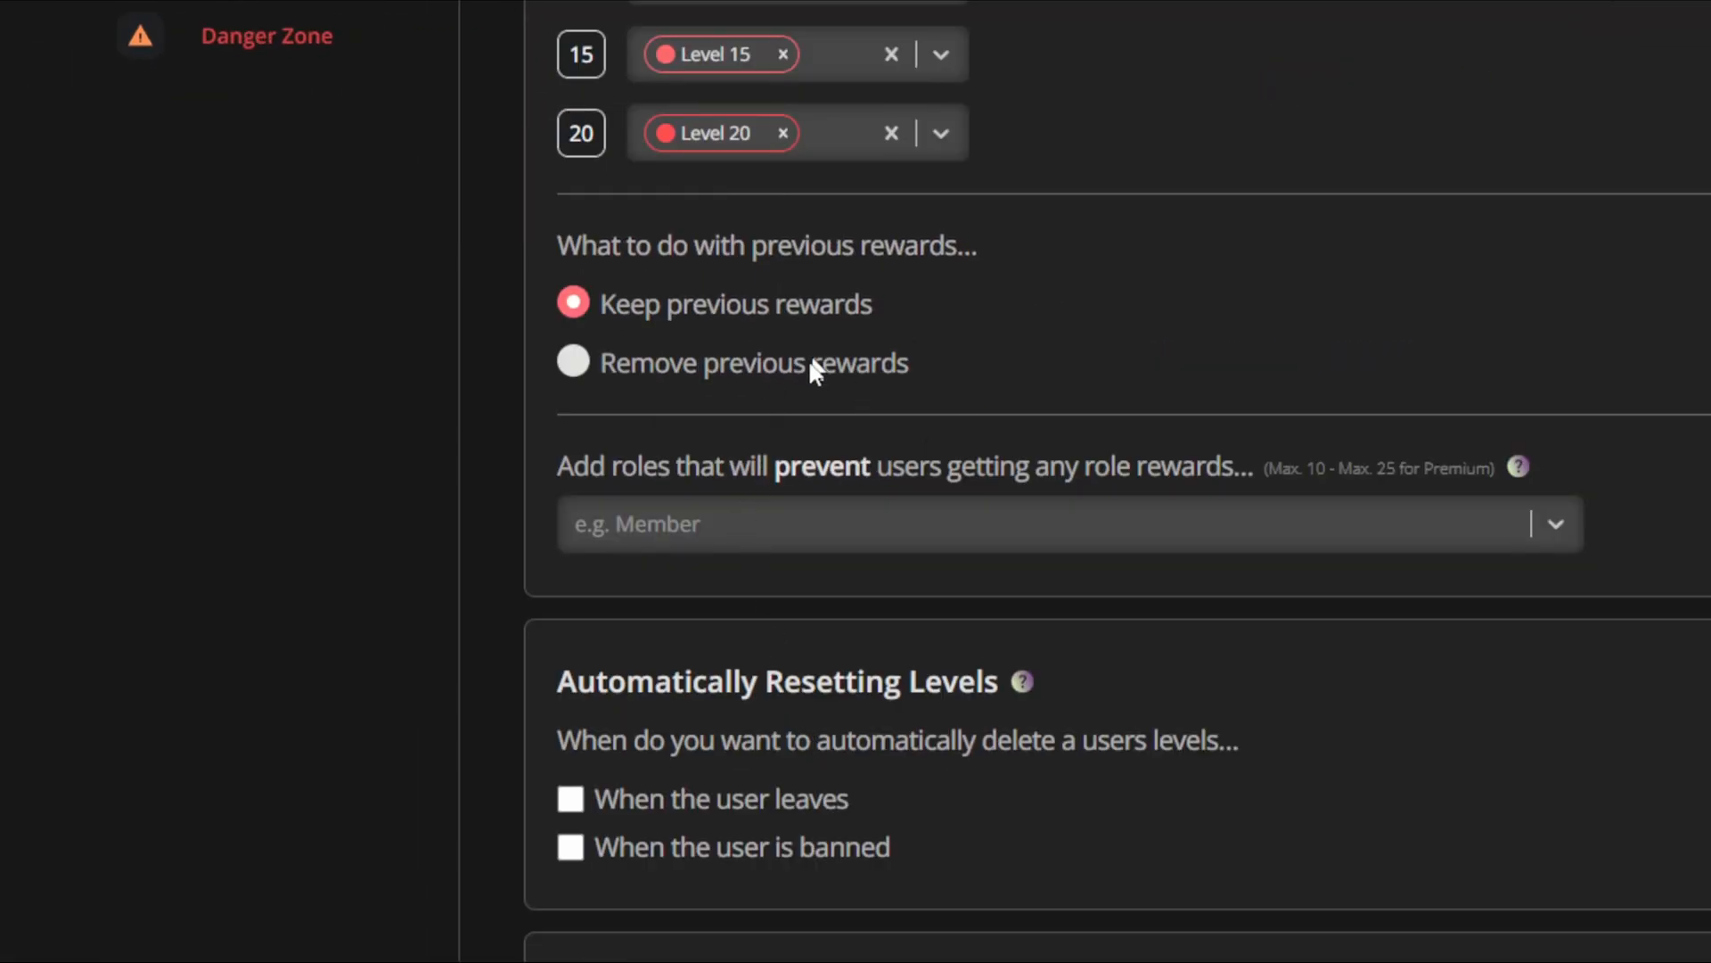
pyautogui.scroll(5, 812, 370)
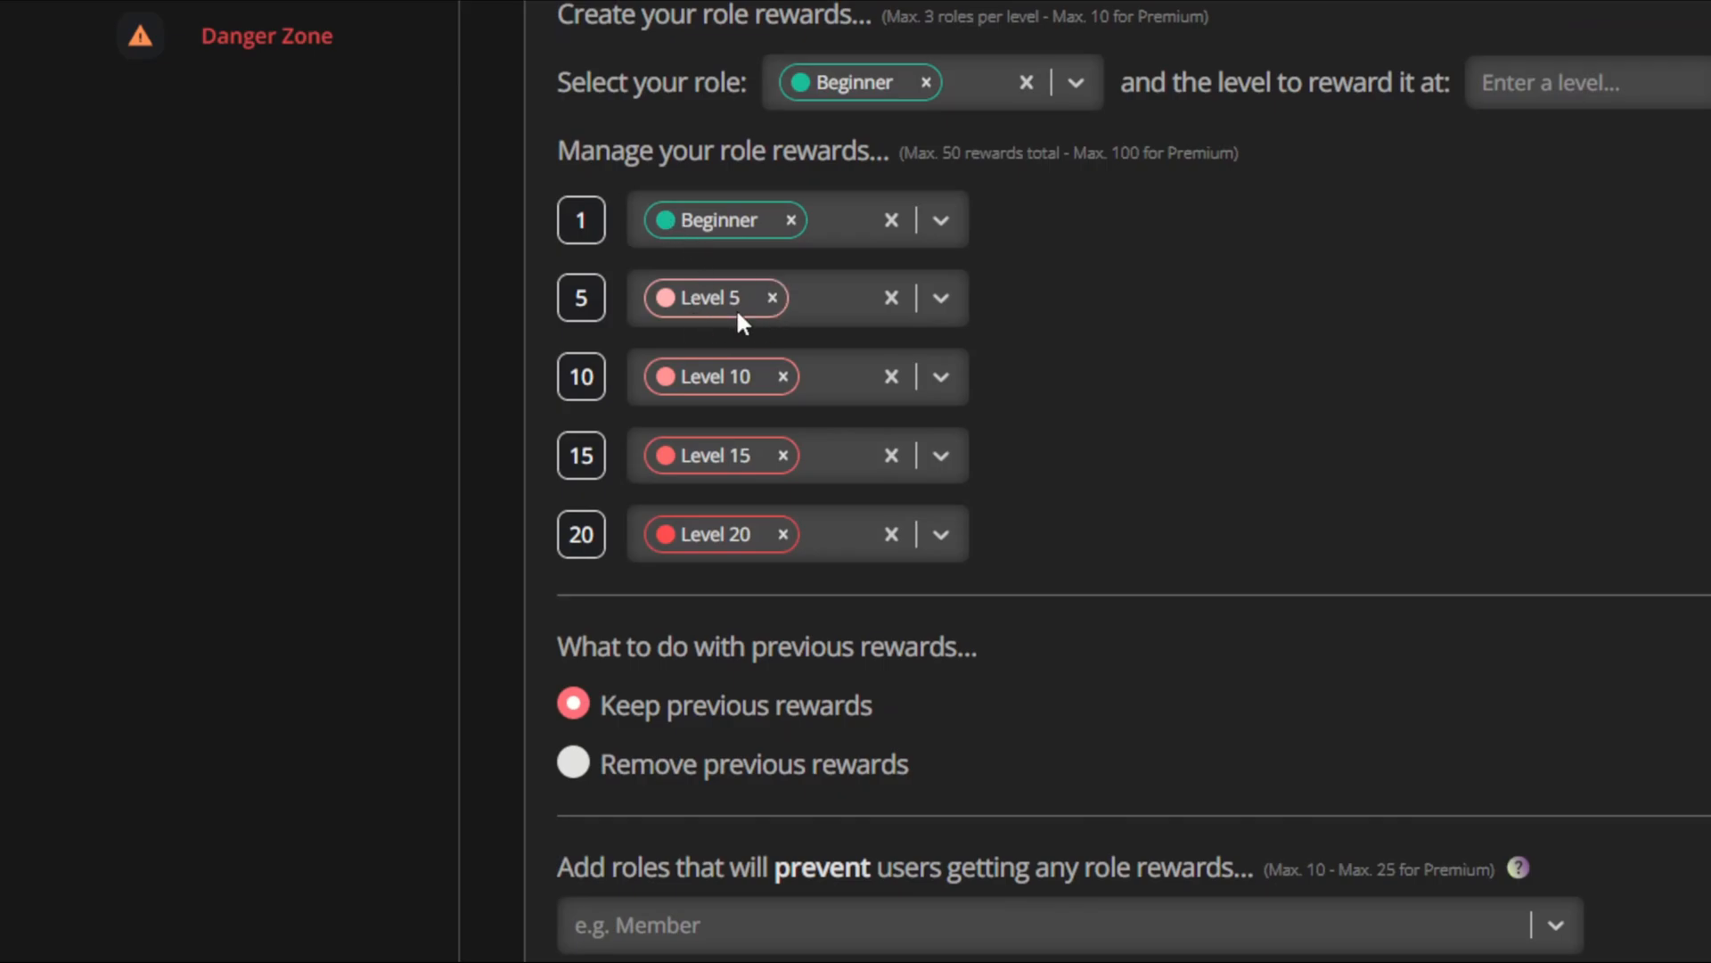
pyautogui.moveTo(648, 717); pyautogui.dragTo(870, 703)
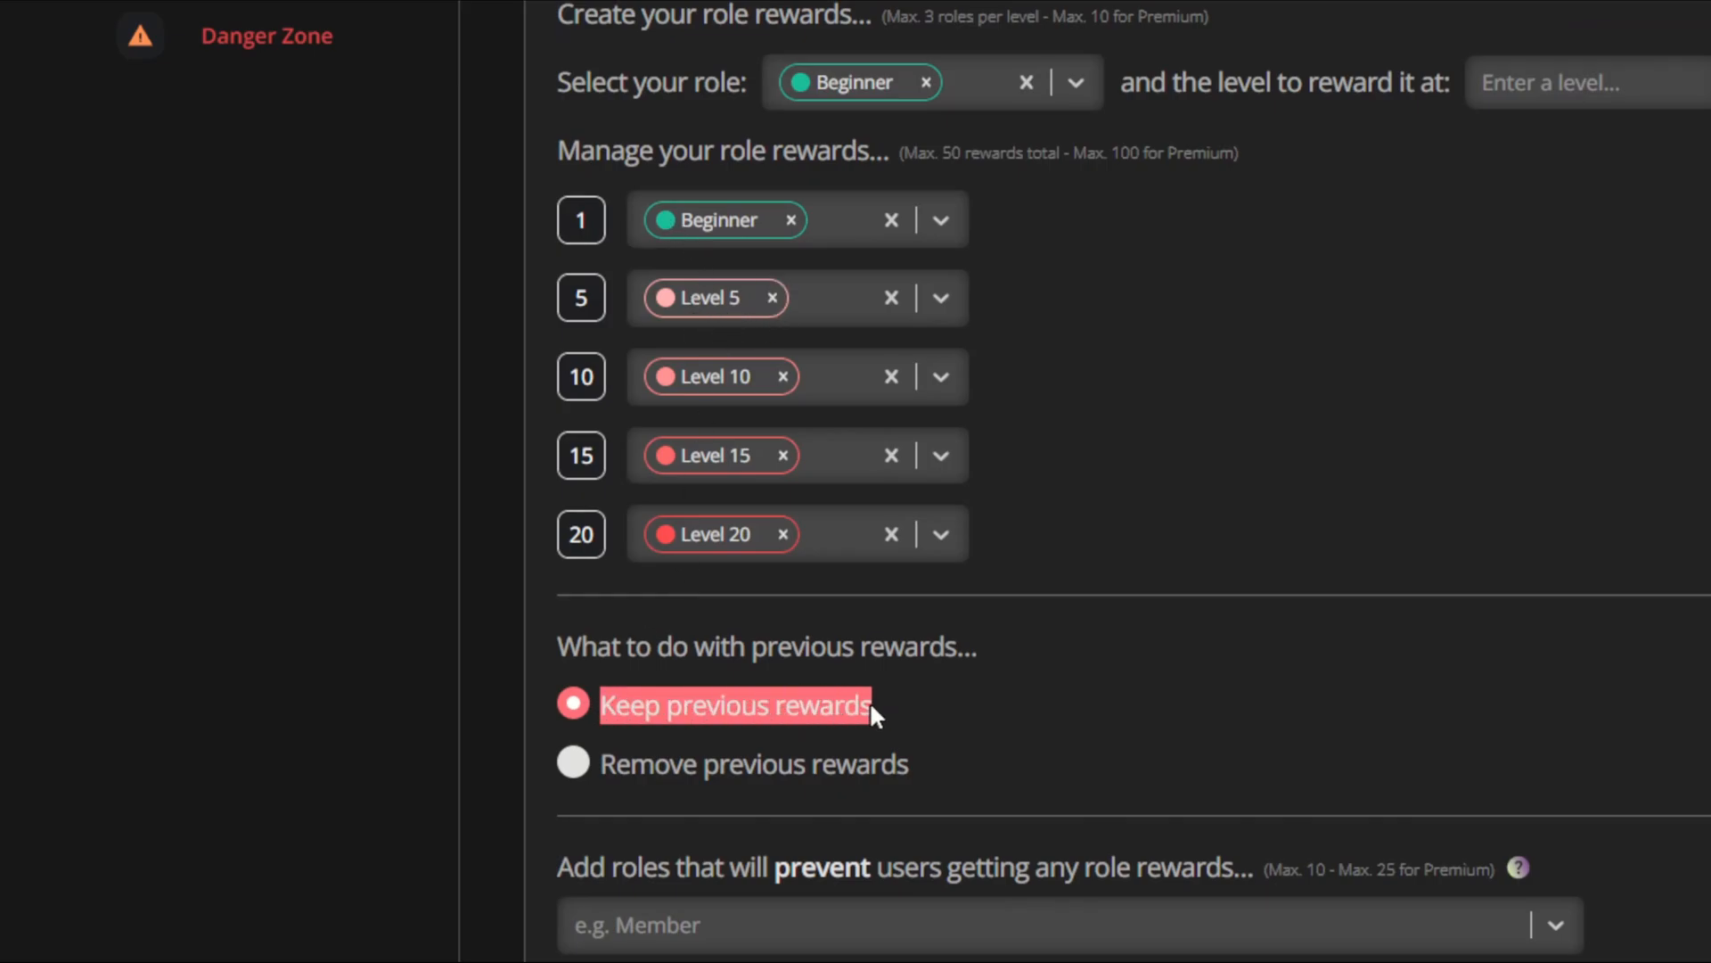
pyautogui.click(870, 700)
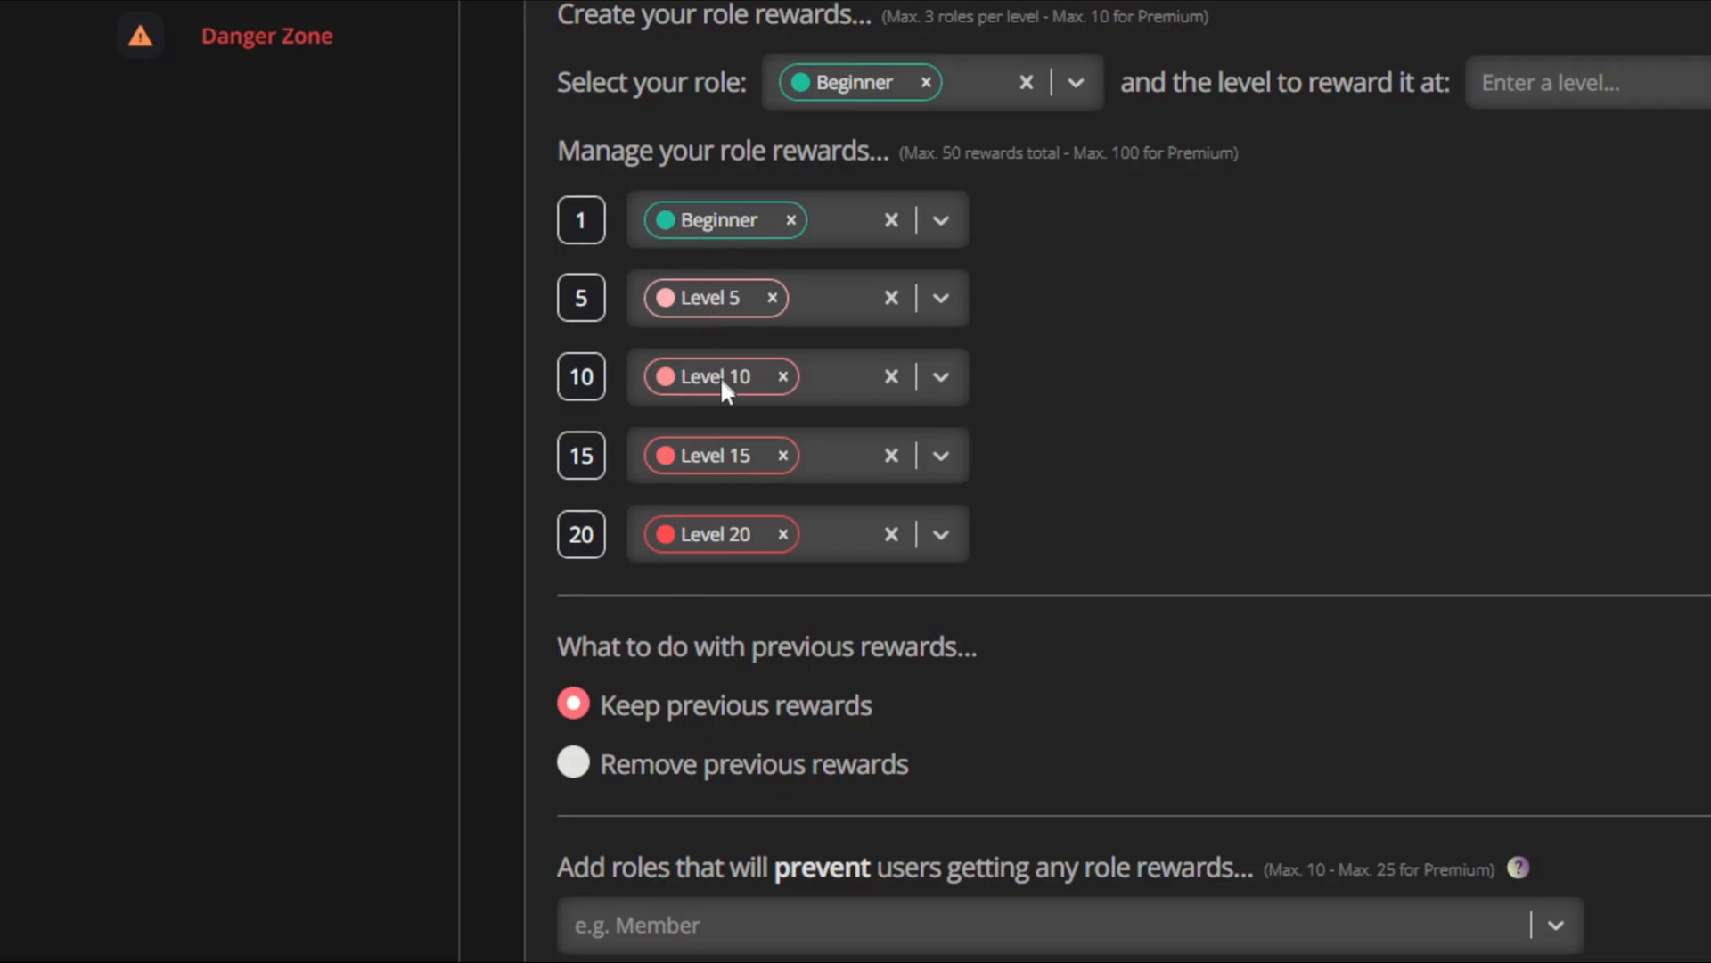
pyautogui.click(573, 762)
pyautogui.moveTo(613, 763); pyautogui.dragTo(902, 768)
pyautogui.click(902, 767)
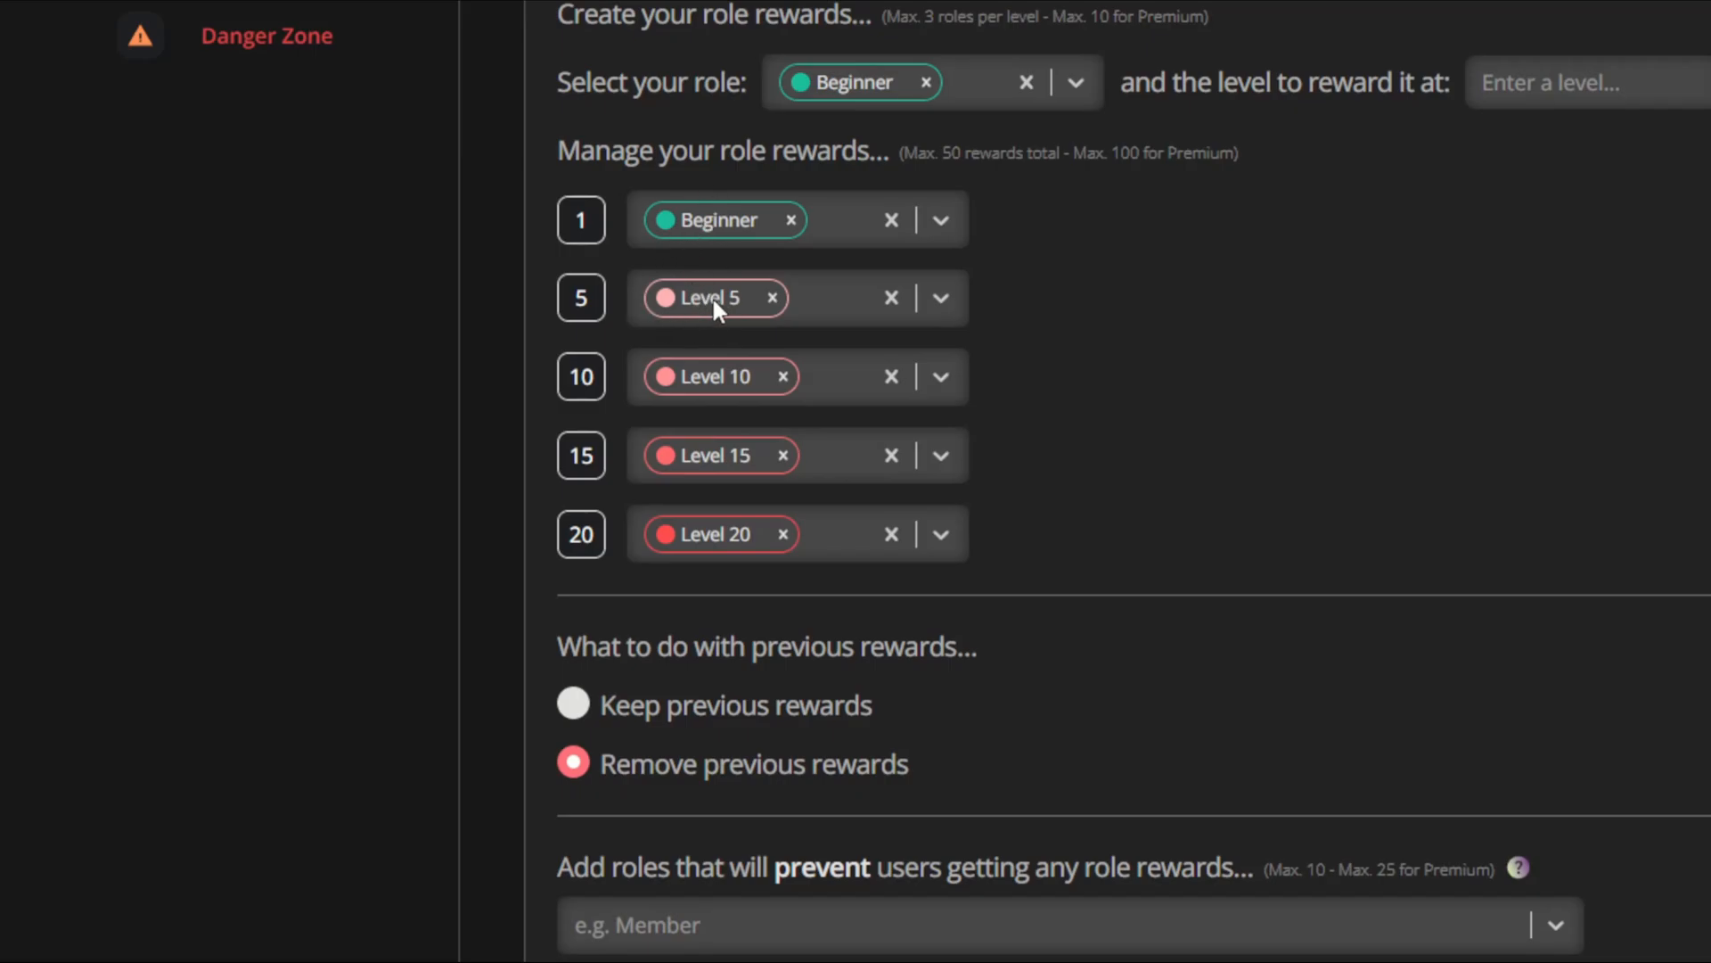
# Enable automatic deletion of a user's levels when the user leaves the server.
pyautogui.scroll(-5, 952, 642)
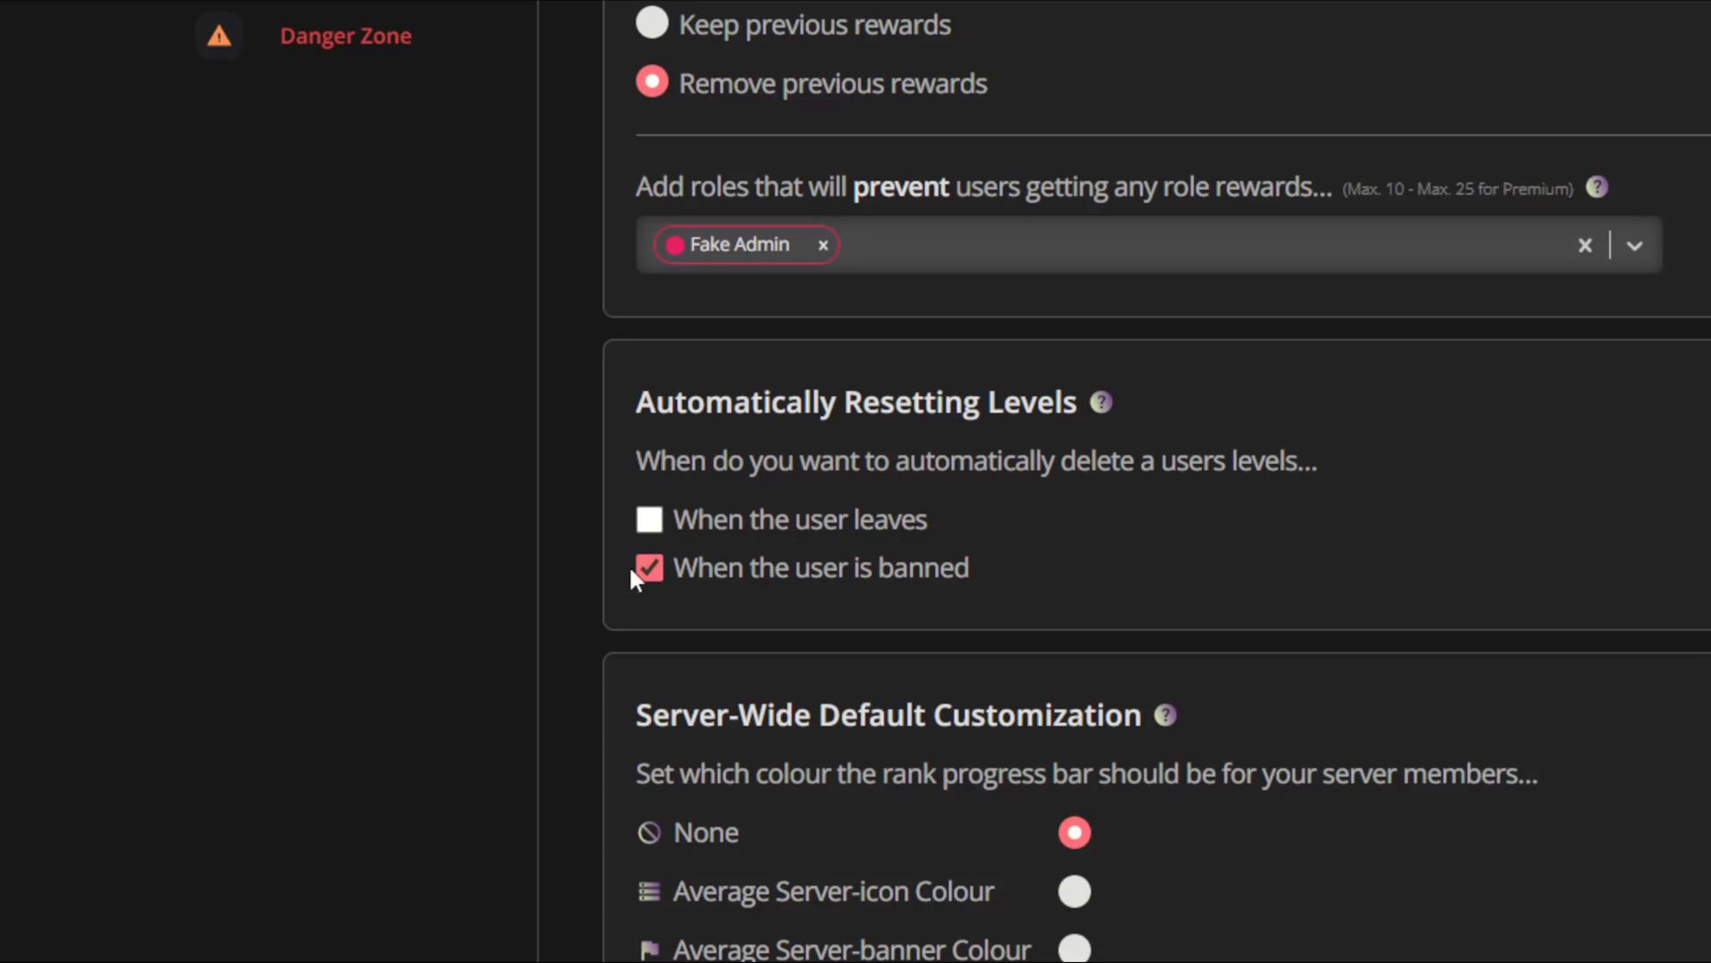
pyautogui.click(650, 520)
pyautogui.scroll(-7, 972, 624)
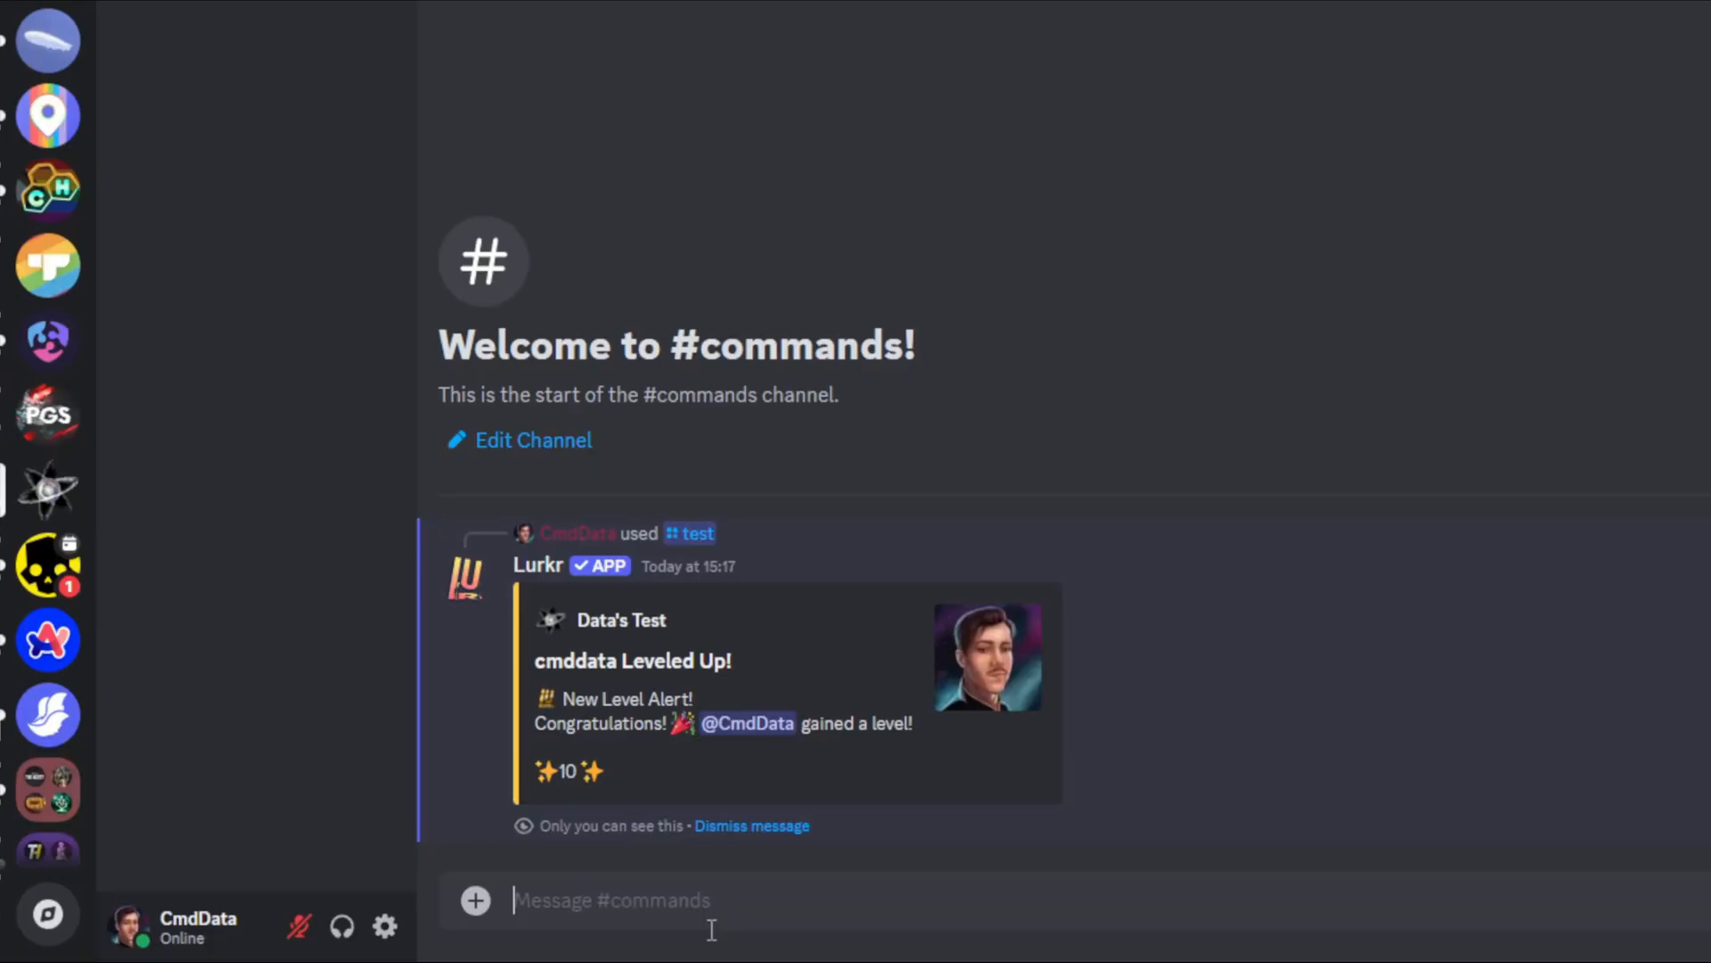
# Run the /rank command in the #commands channel to view the rank card, and return to the Lurkr dashboard.
pyautogui.write('/rank')
pyautogui.press('Tab')
pyautogui.press('Return')
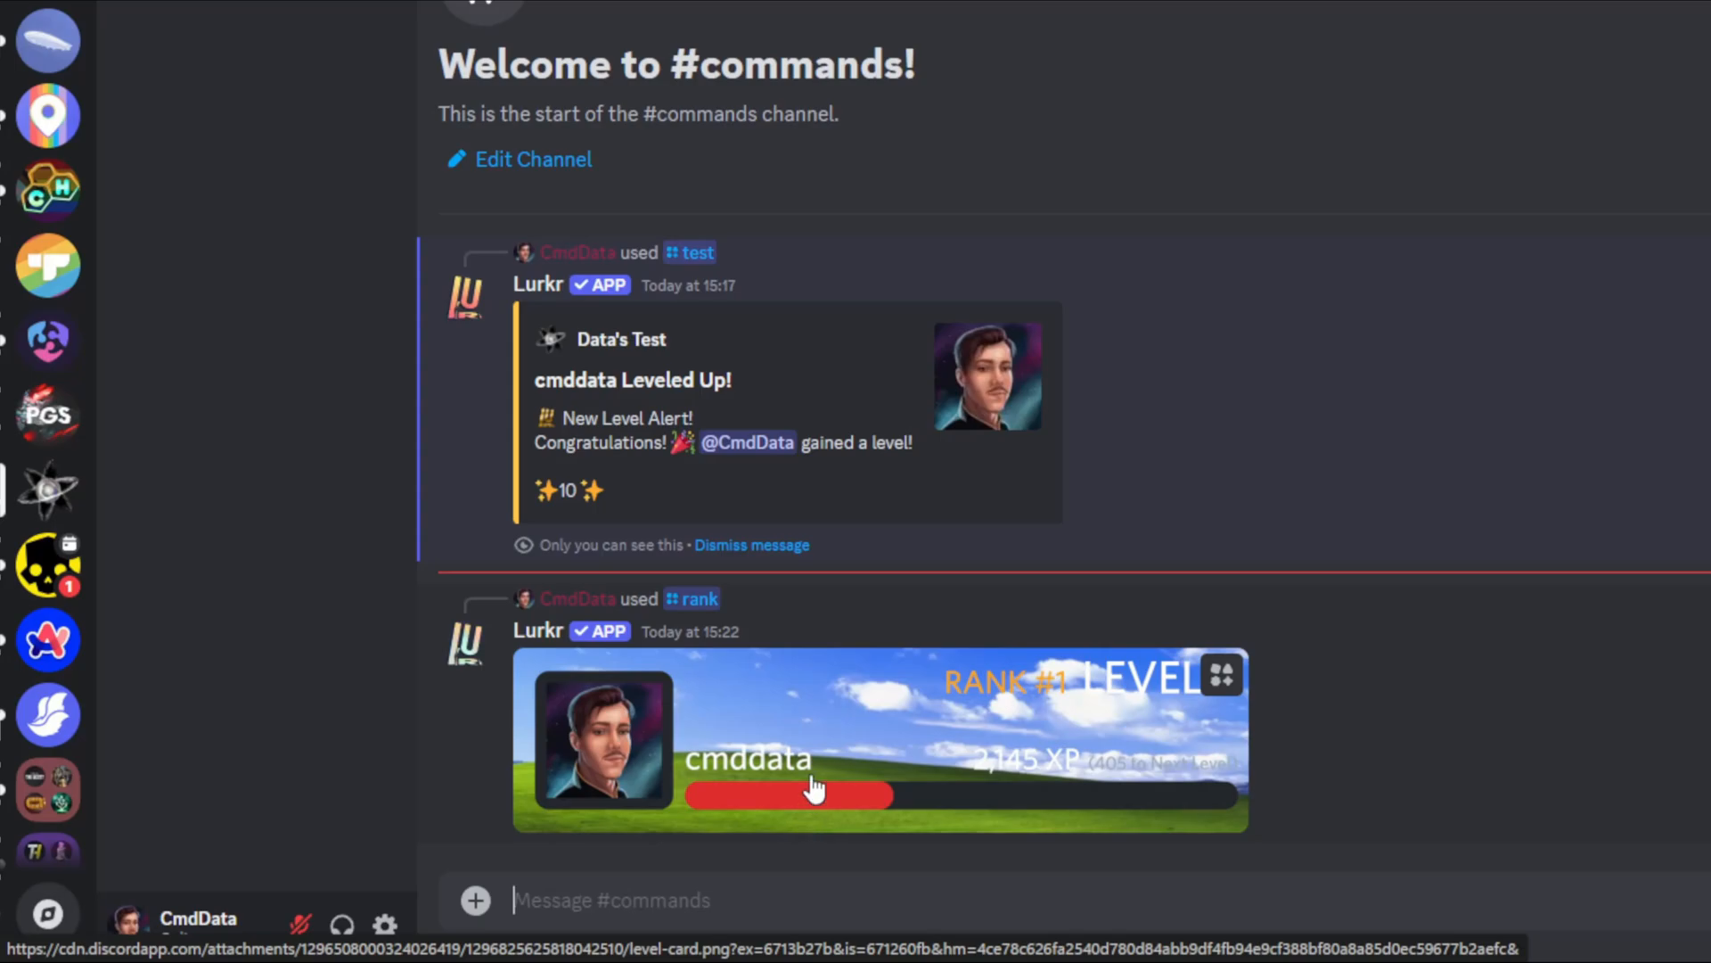
pyautogui.click(84, 16)
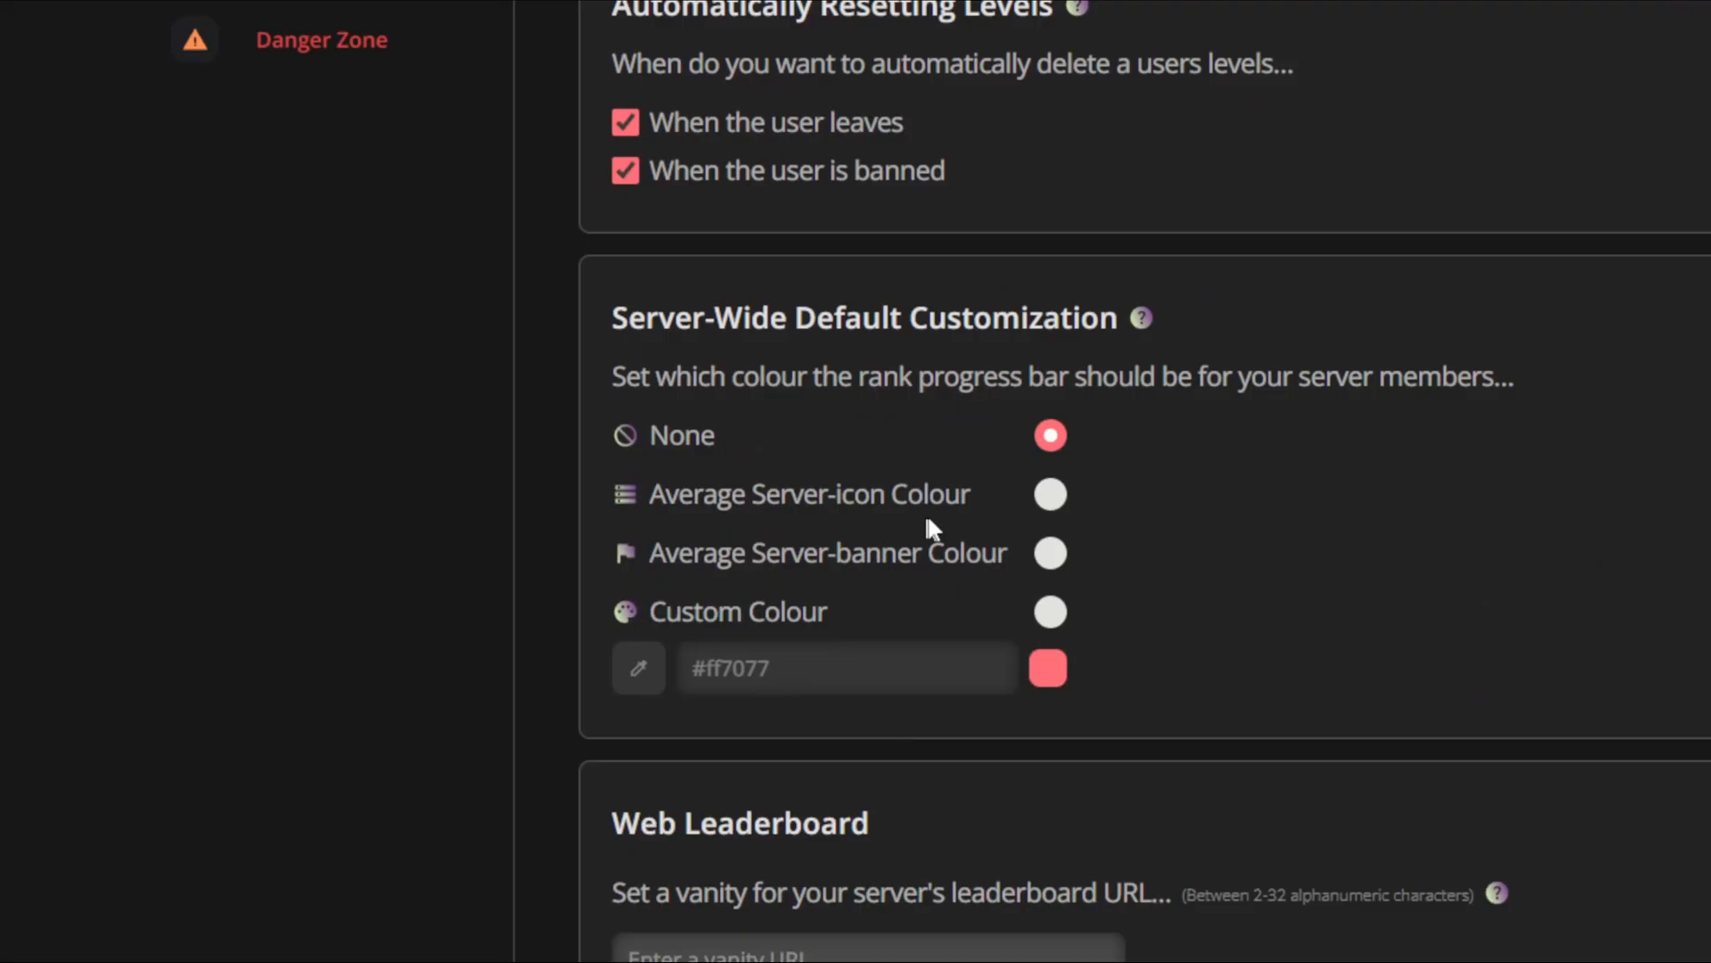
# Set the server-wide default rank progress bar to a custom bright green colour, #00ff1d.
pyautogui.click(1050, 494)
pyautogui.click(1052, 558)
pyautogui.click(1053, 613)
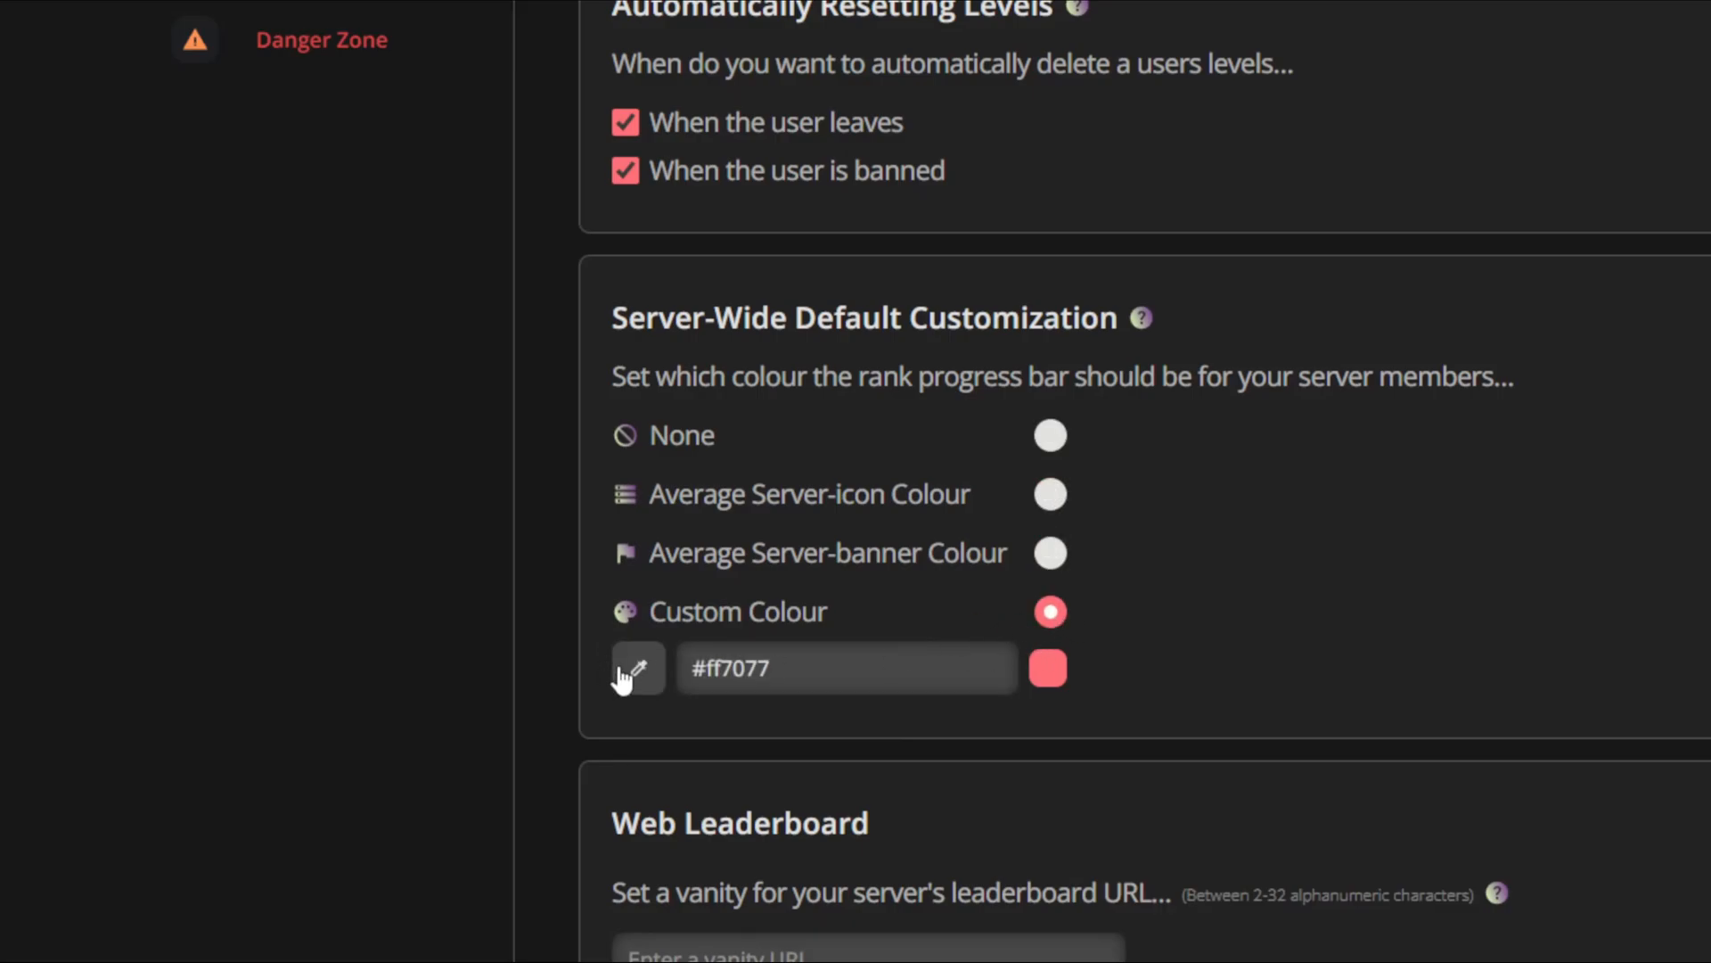
pyautogui.click(638, 668)
pyautogui.click(665, 471)
pyautogui.click(634, 606)
pyautogui.click(653, 605)
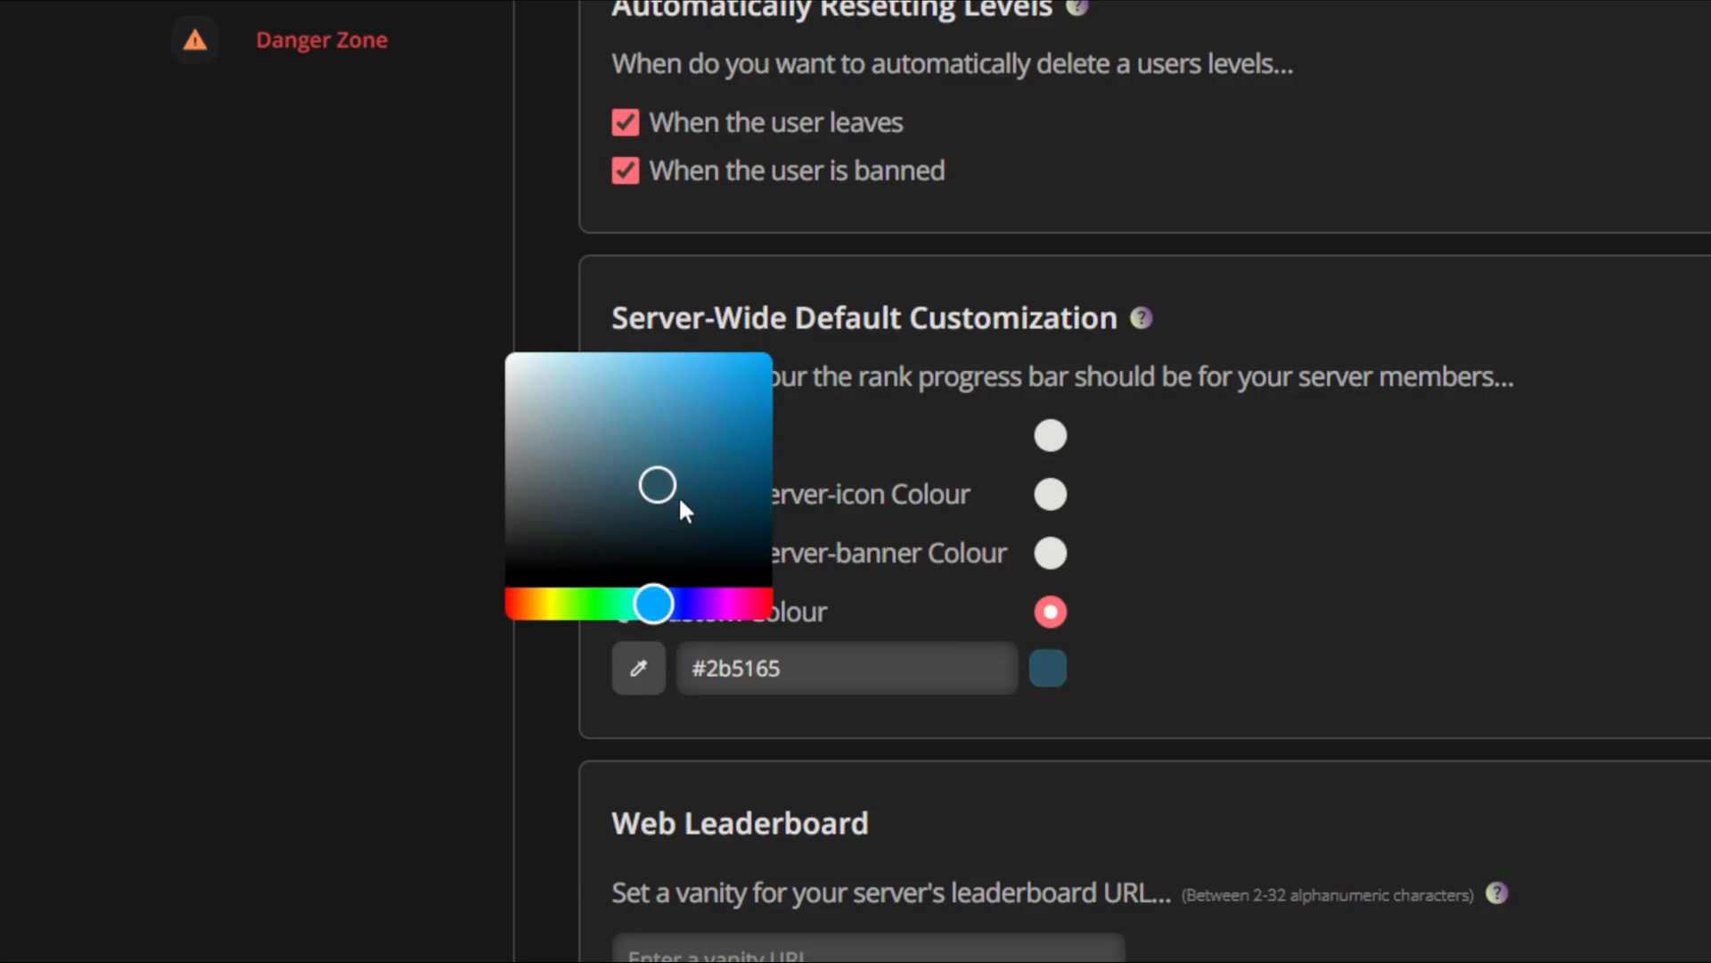
pyautogui.moveTo(627, 597); pyautogui.dragTo(600, 603)
pyautogui.moveTo(660, 481); pyautogui.dragTo(813, 310)
pyautogui.click(943, 481)
# Set the web leaderboard's vanity URL to datatest and check that it is available.
pyautogui.scroll(-4, 1115, 554)
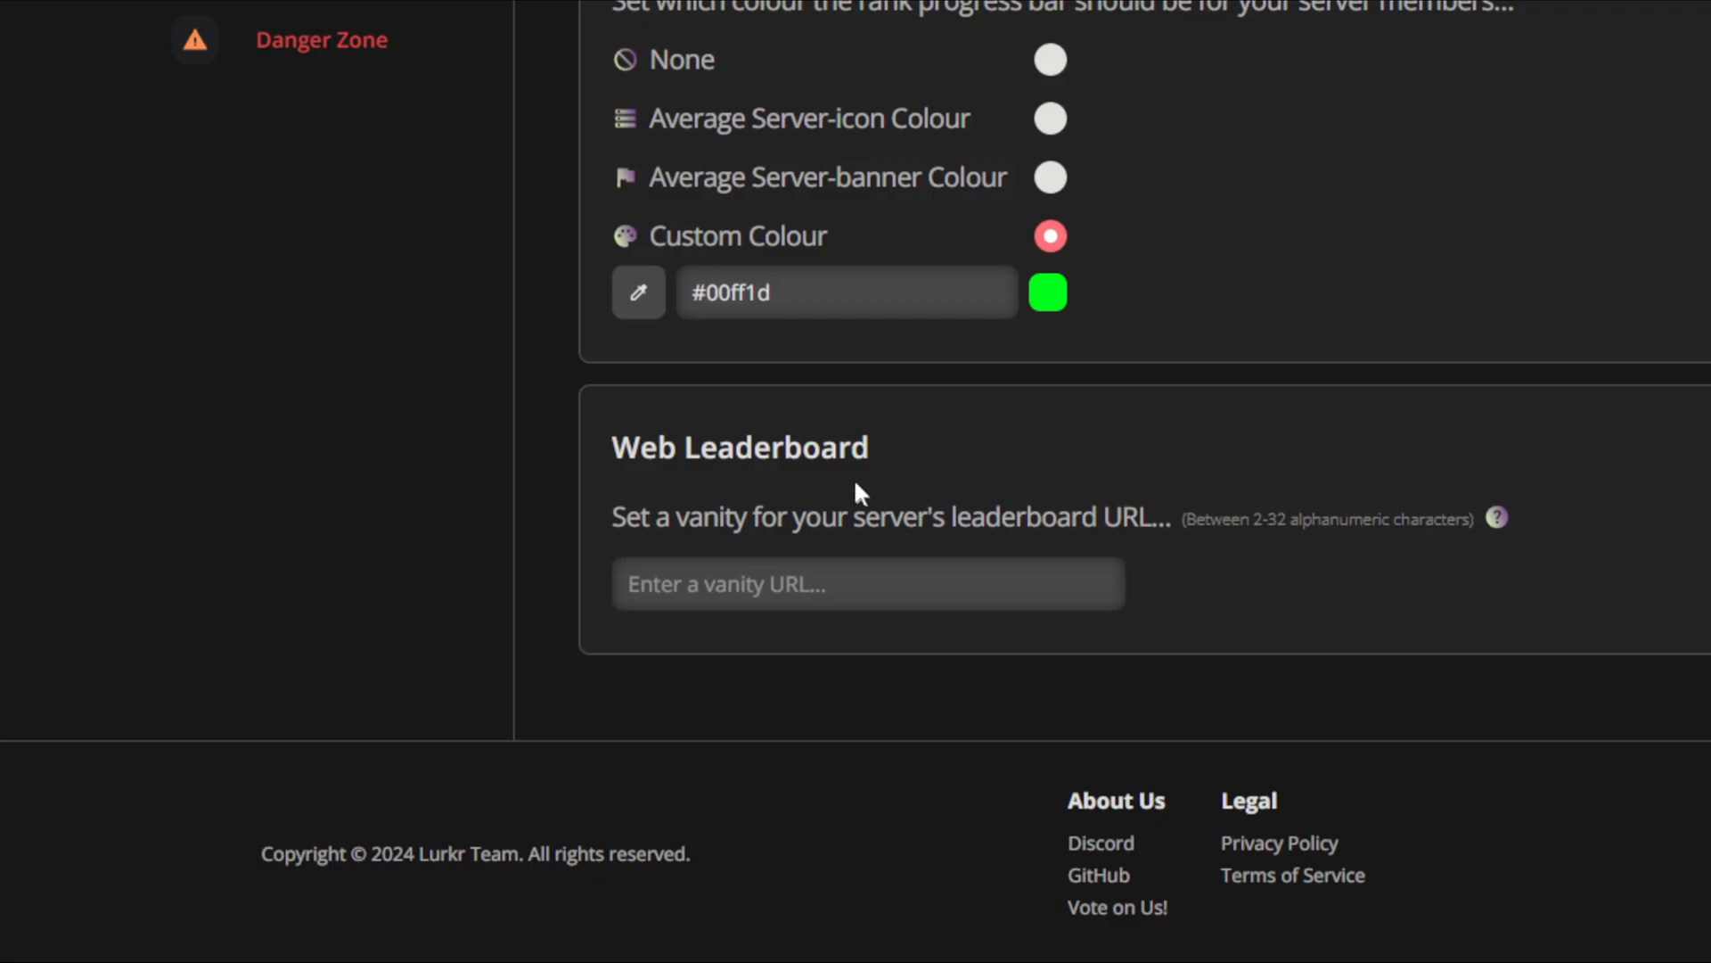
pyautogui.click(716, 592)
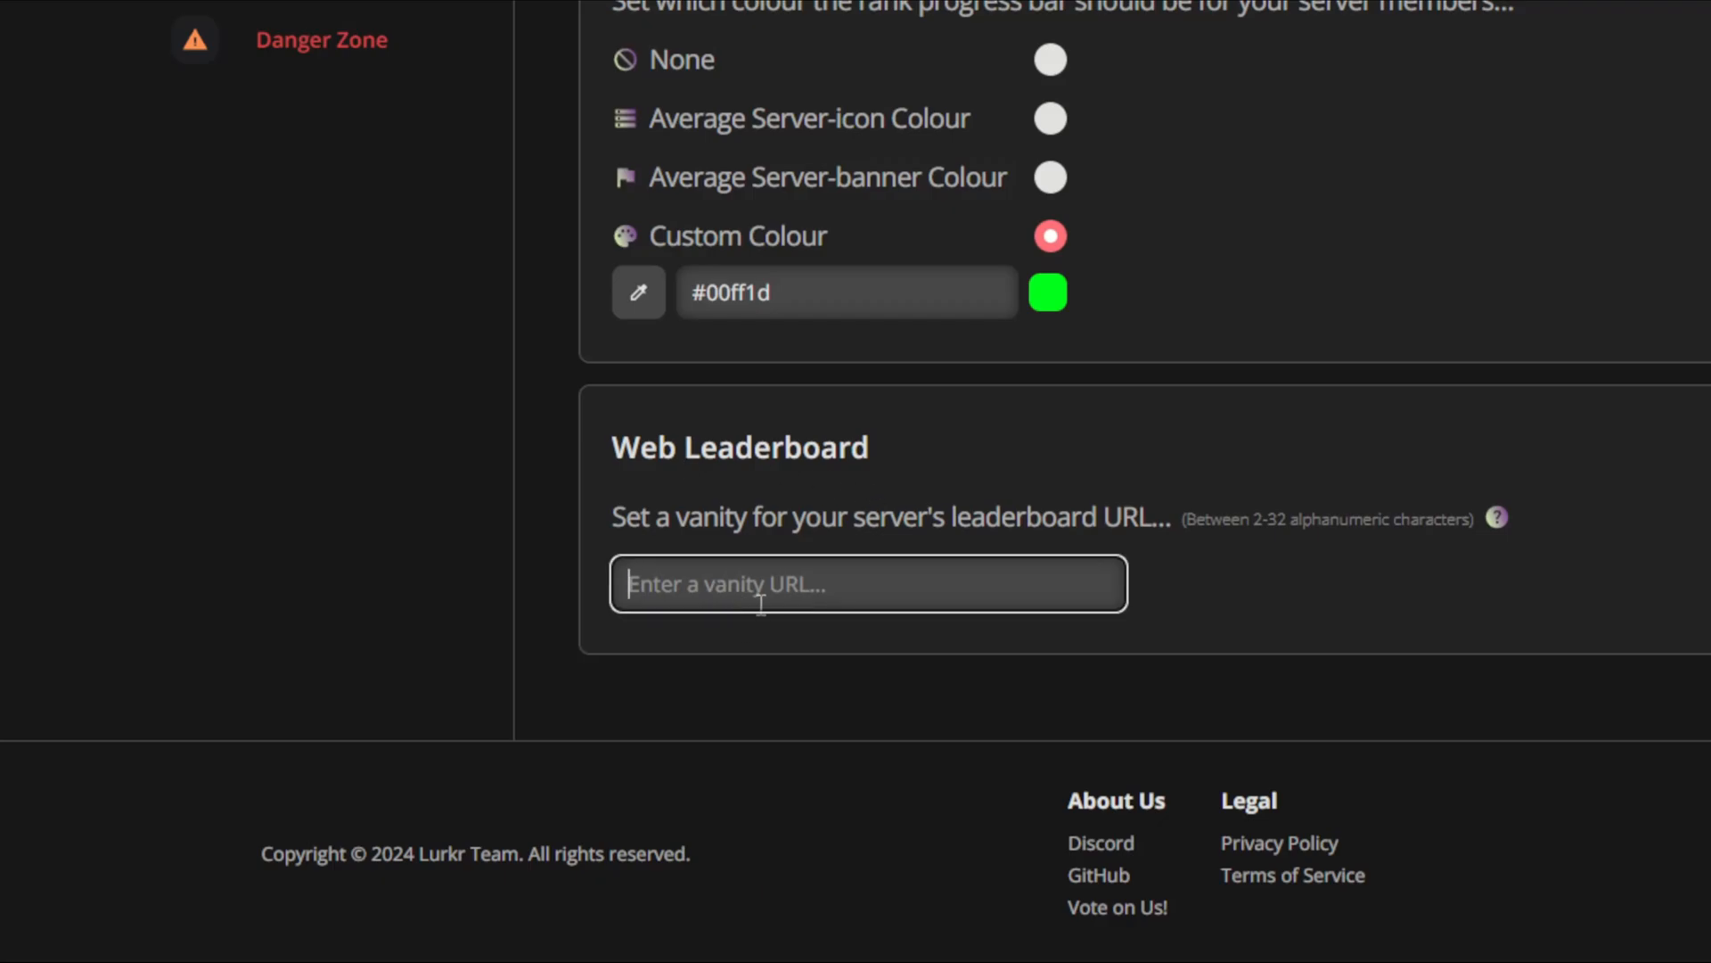
pyautogui.write('datatets')
pyautogui.press('BackSpace')
pyautogui.press('BackSpace')
pyautogui.write('st')
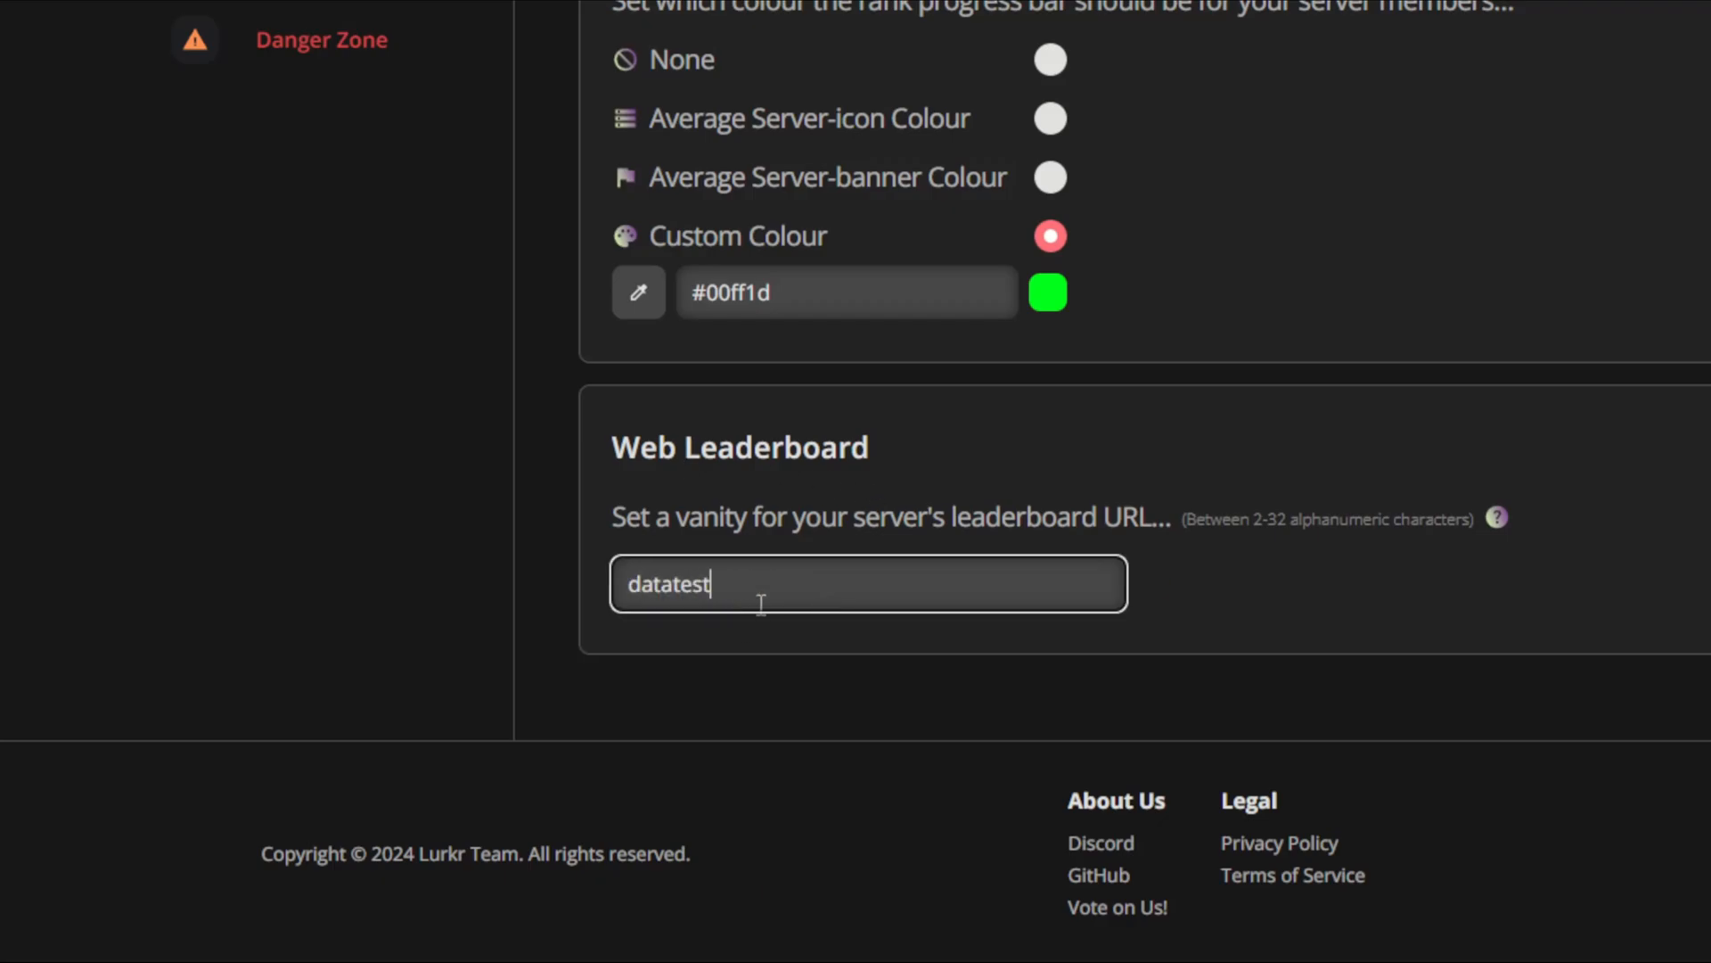
pyautogui.click(1152, 584)
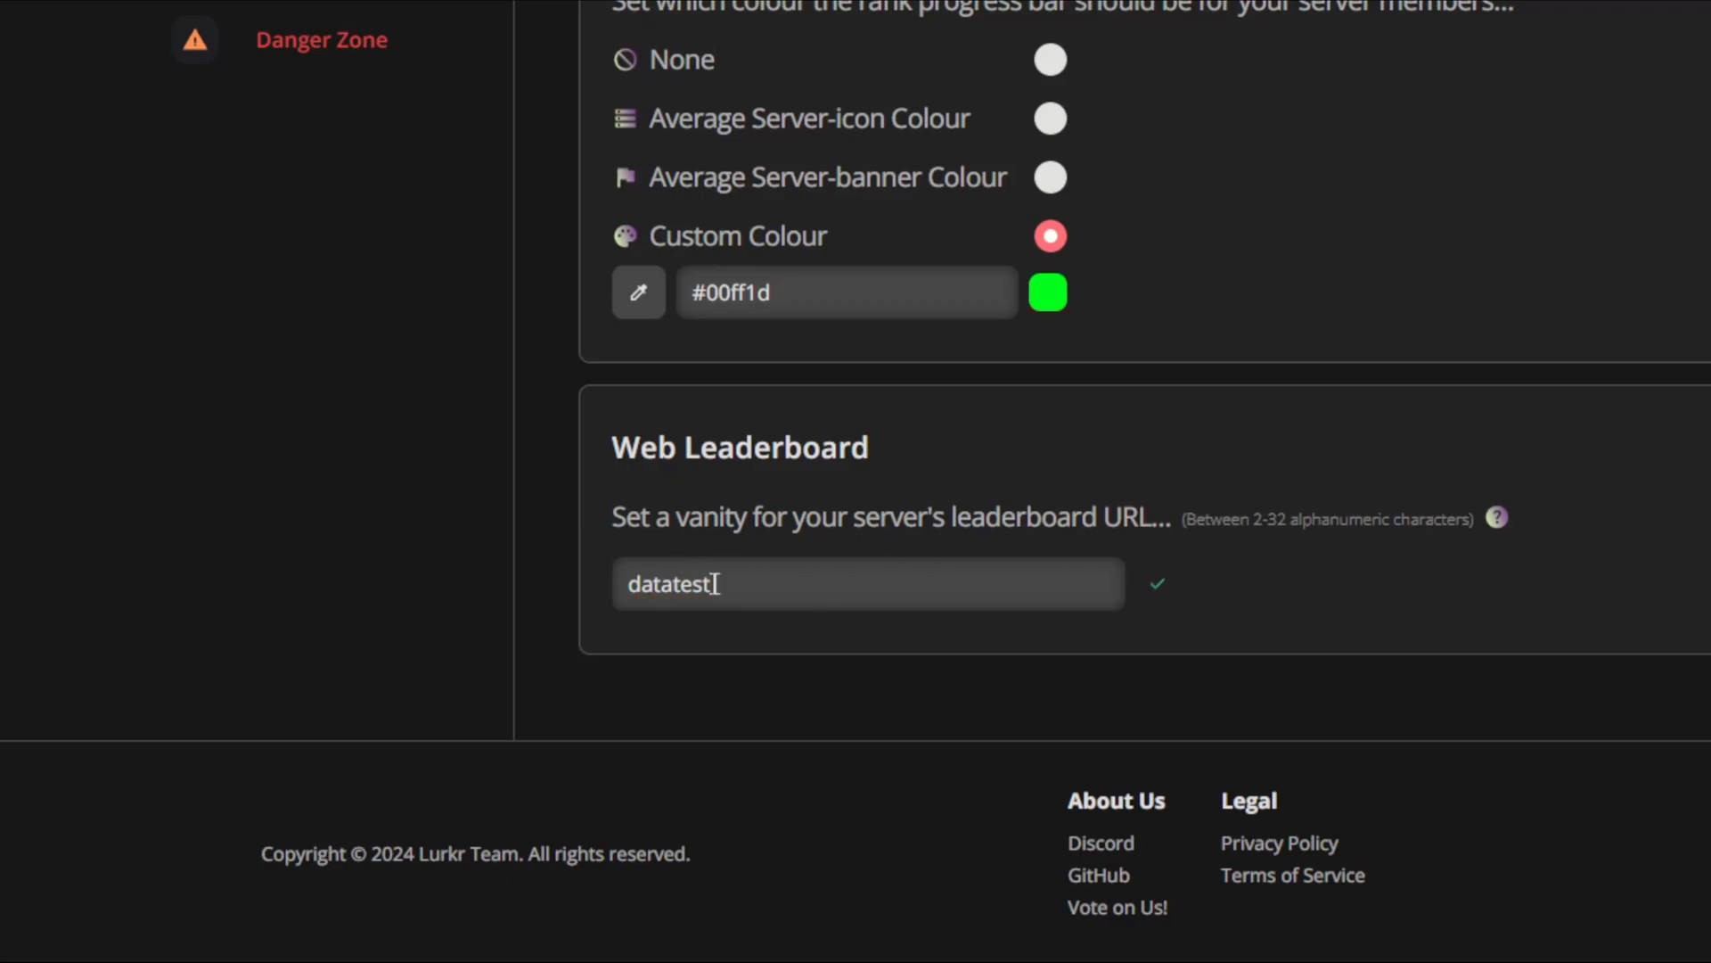
# Check whether lurkr is available as the leaderboard's vanity URL, and set the vanity back to datatest.
pyautogui.moveTo(743, 597); pyautogui.dragTo(586, 590)
pyautogui.click(623, 595)
pyautogui.click(664, 583)
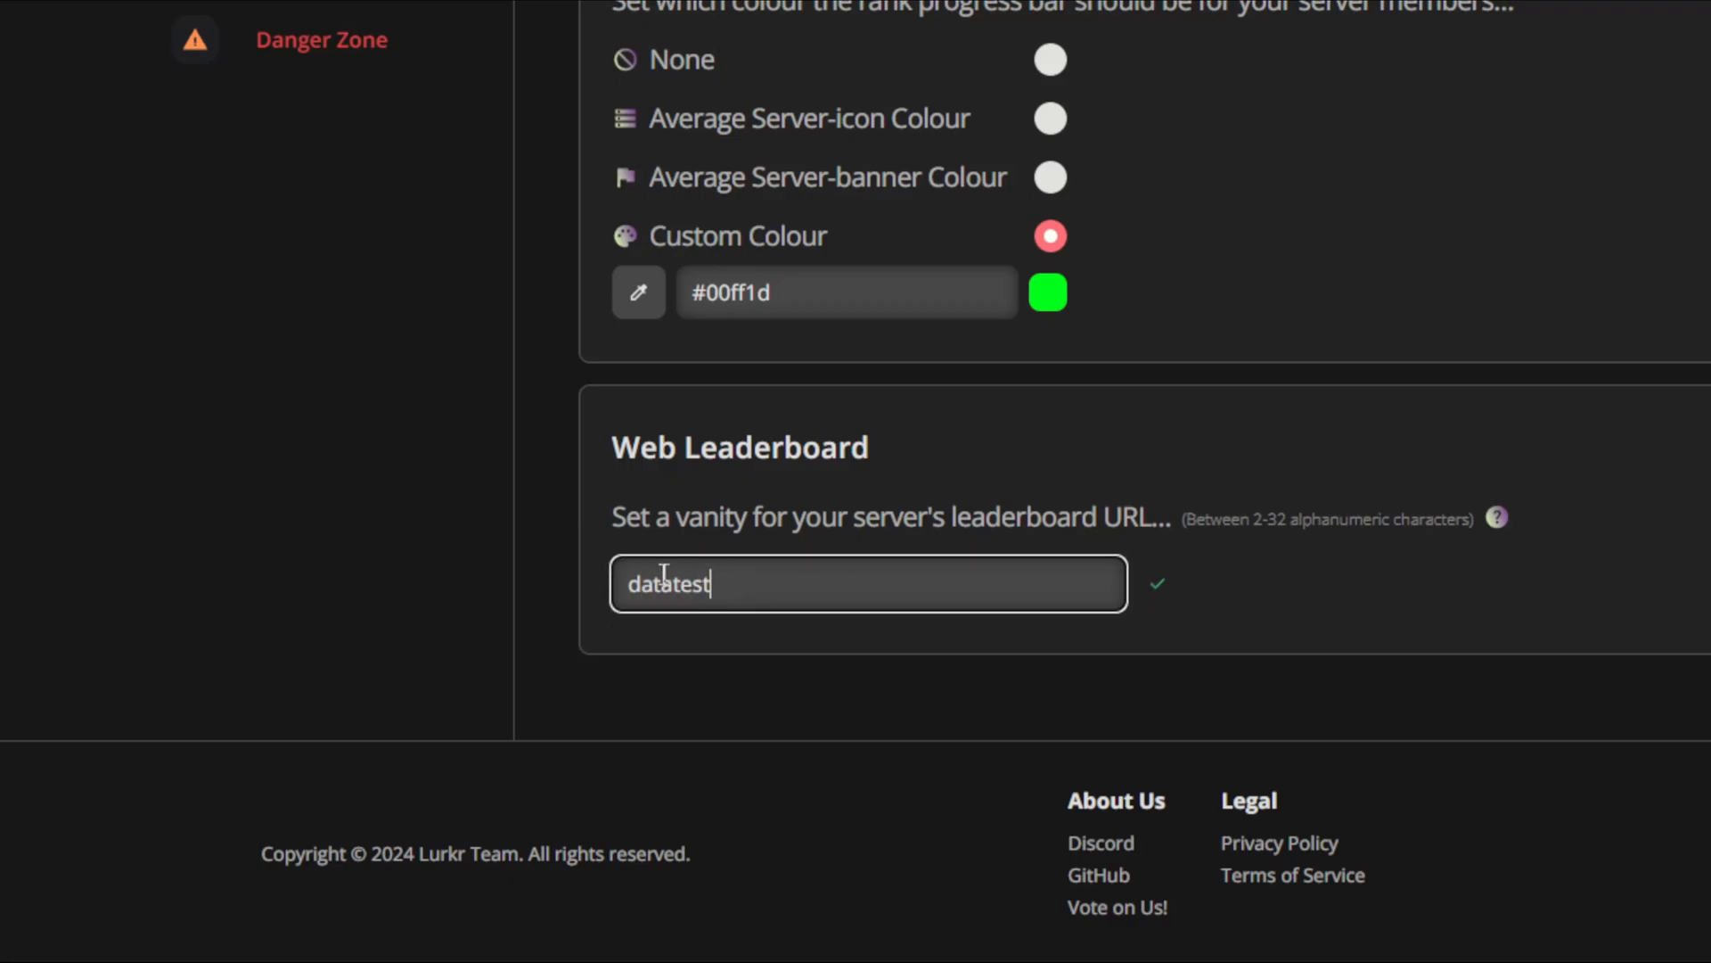
pyautogui.moveTo(787, 586); pyautogui.dragTo(602, 597)
pyautogui.write('lurkr')
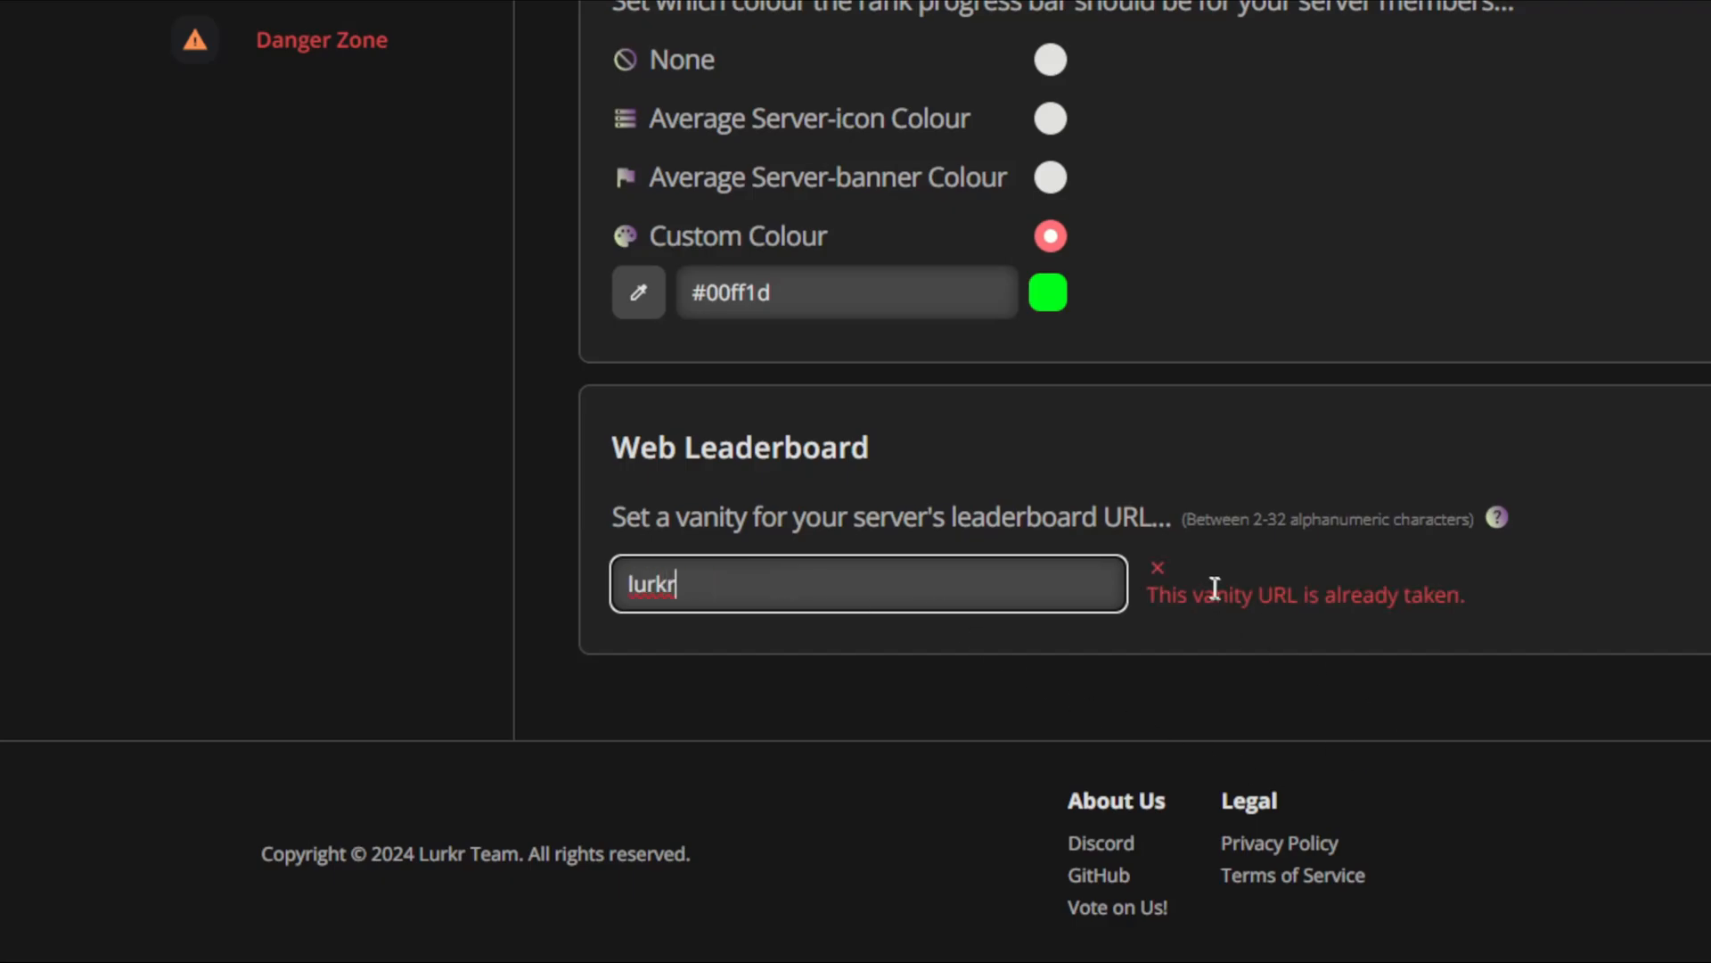
pyautogui.moveTo(1150, 594); pyautogui.dragTo(1488, 599)
pyautogui.click(1491, 617)
pyautogui.moveTo(1089, 585); pyautogui.dragTo(589, 609)
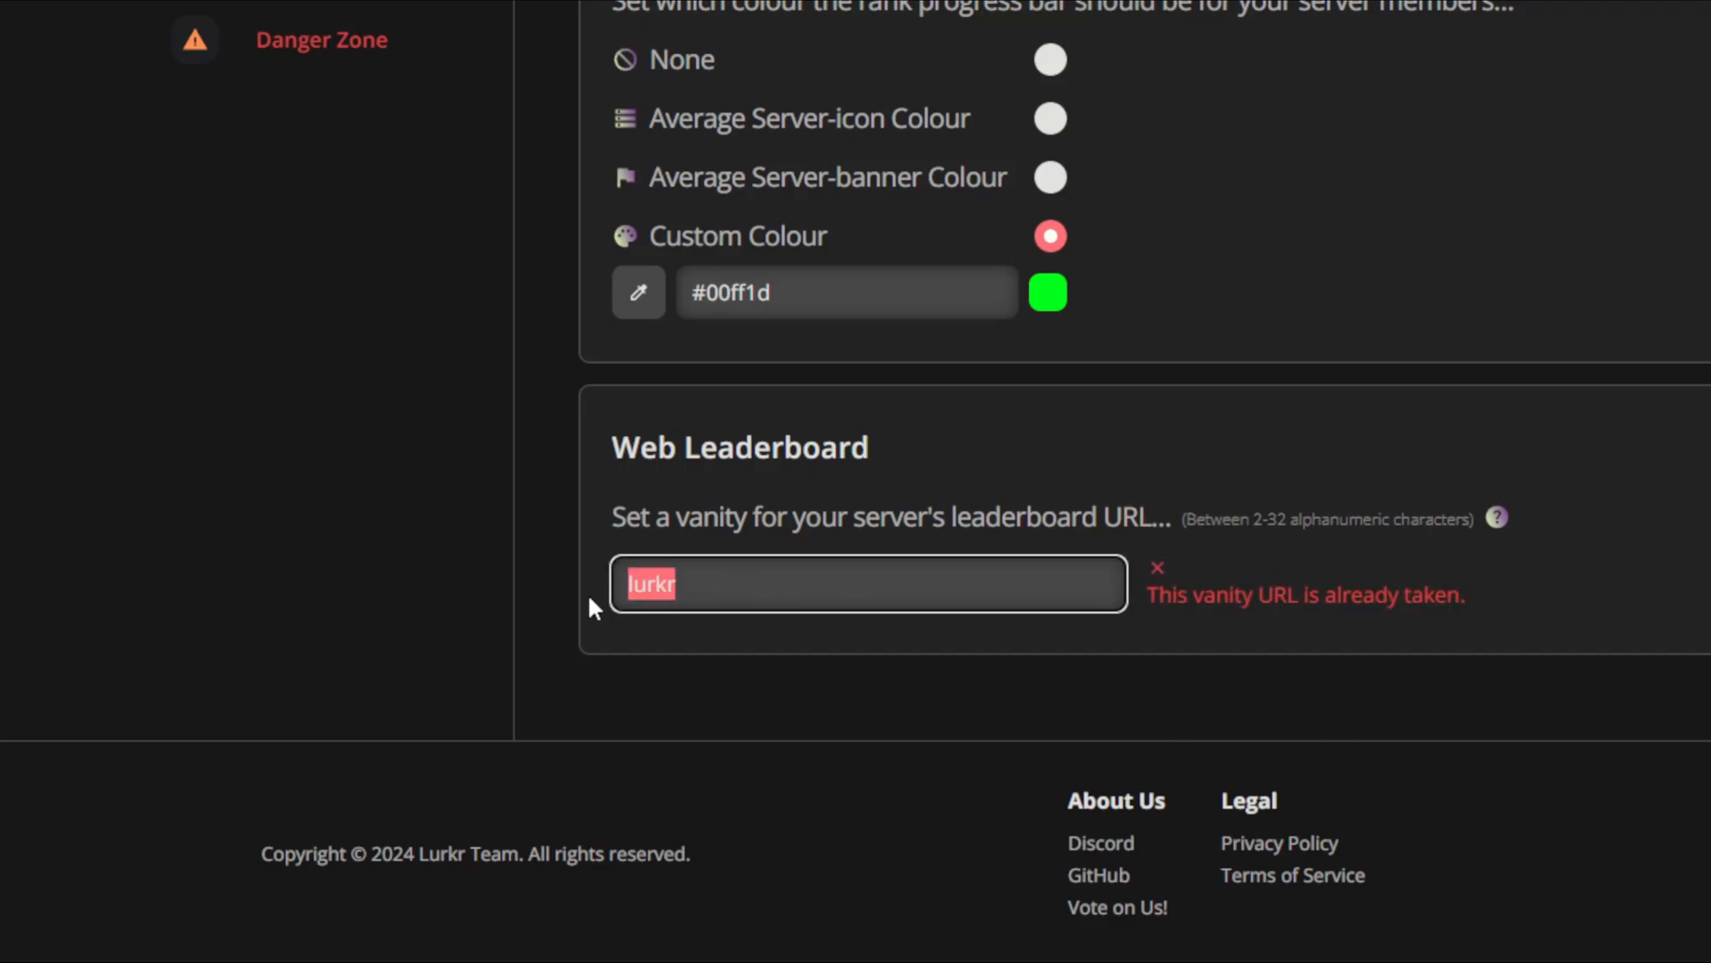
pyautogui.write('datatest')
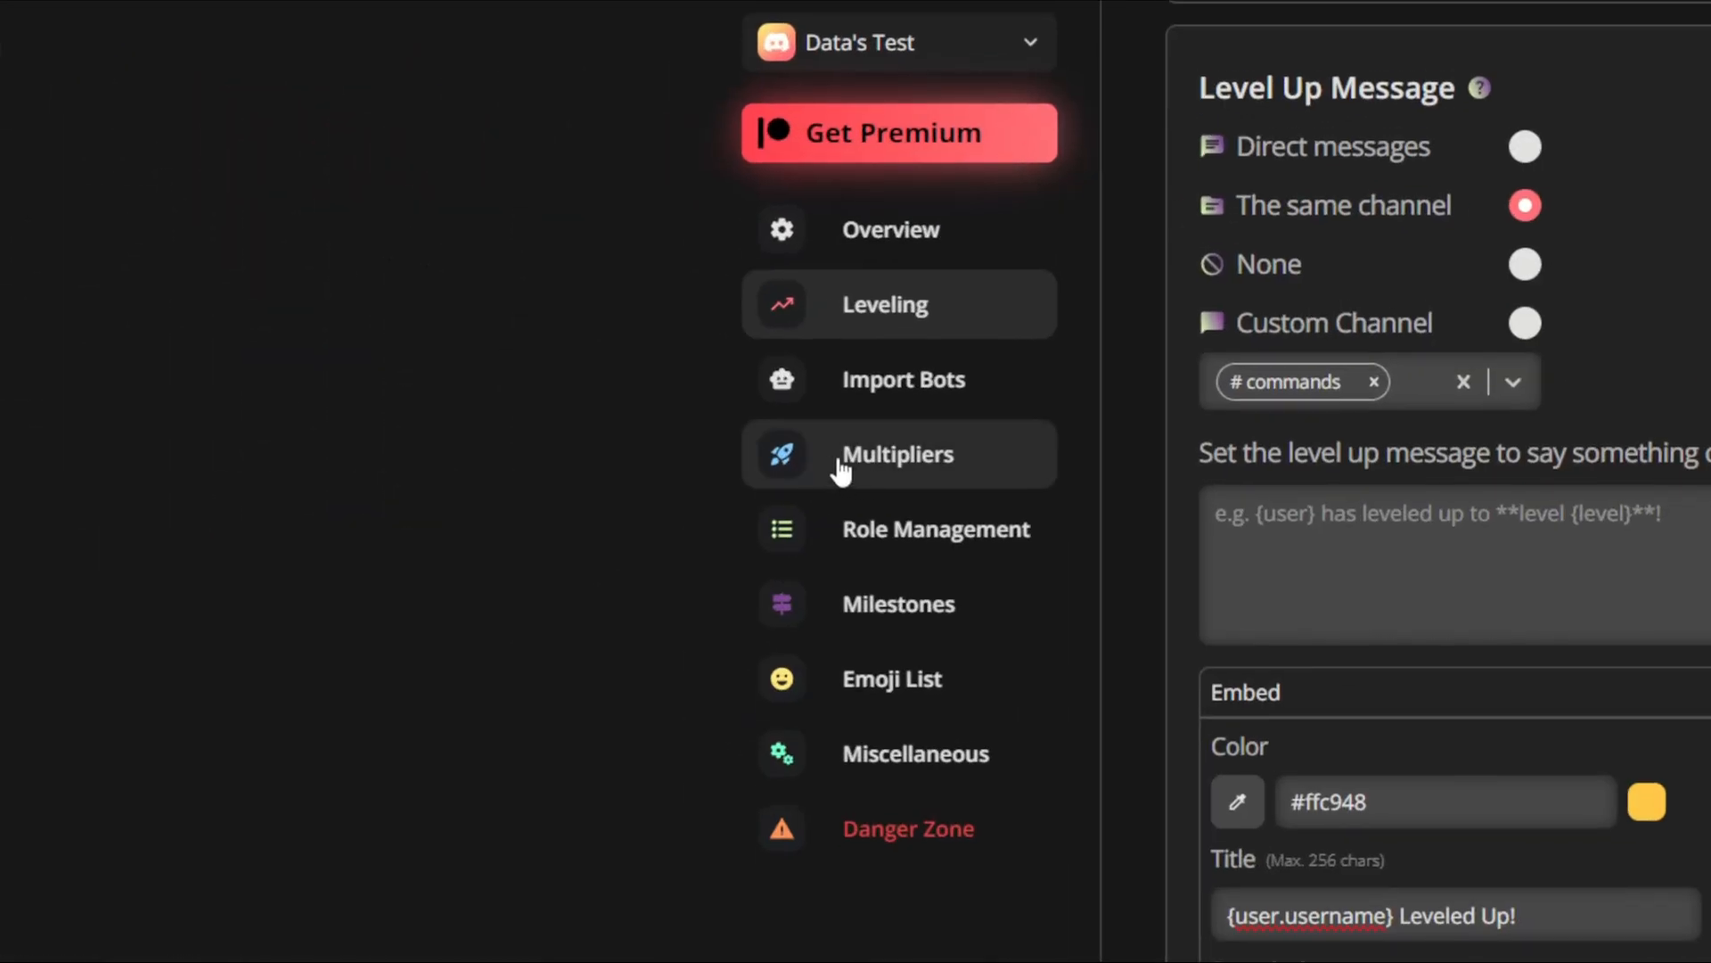
# Open the Multipliers settings and set the global multiplier for everyone in the server to 0.75.
pyautogui.click(842, 470)
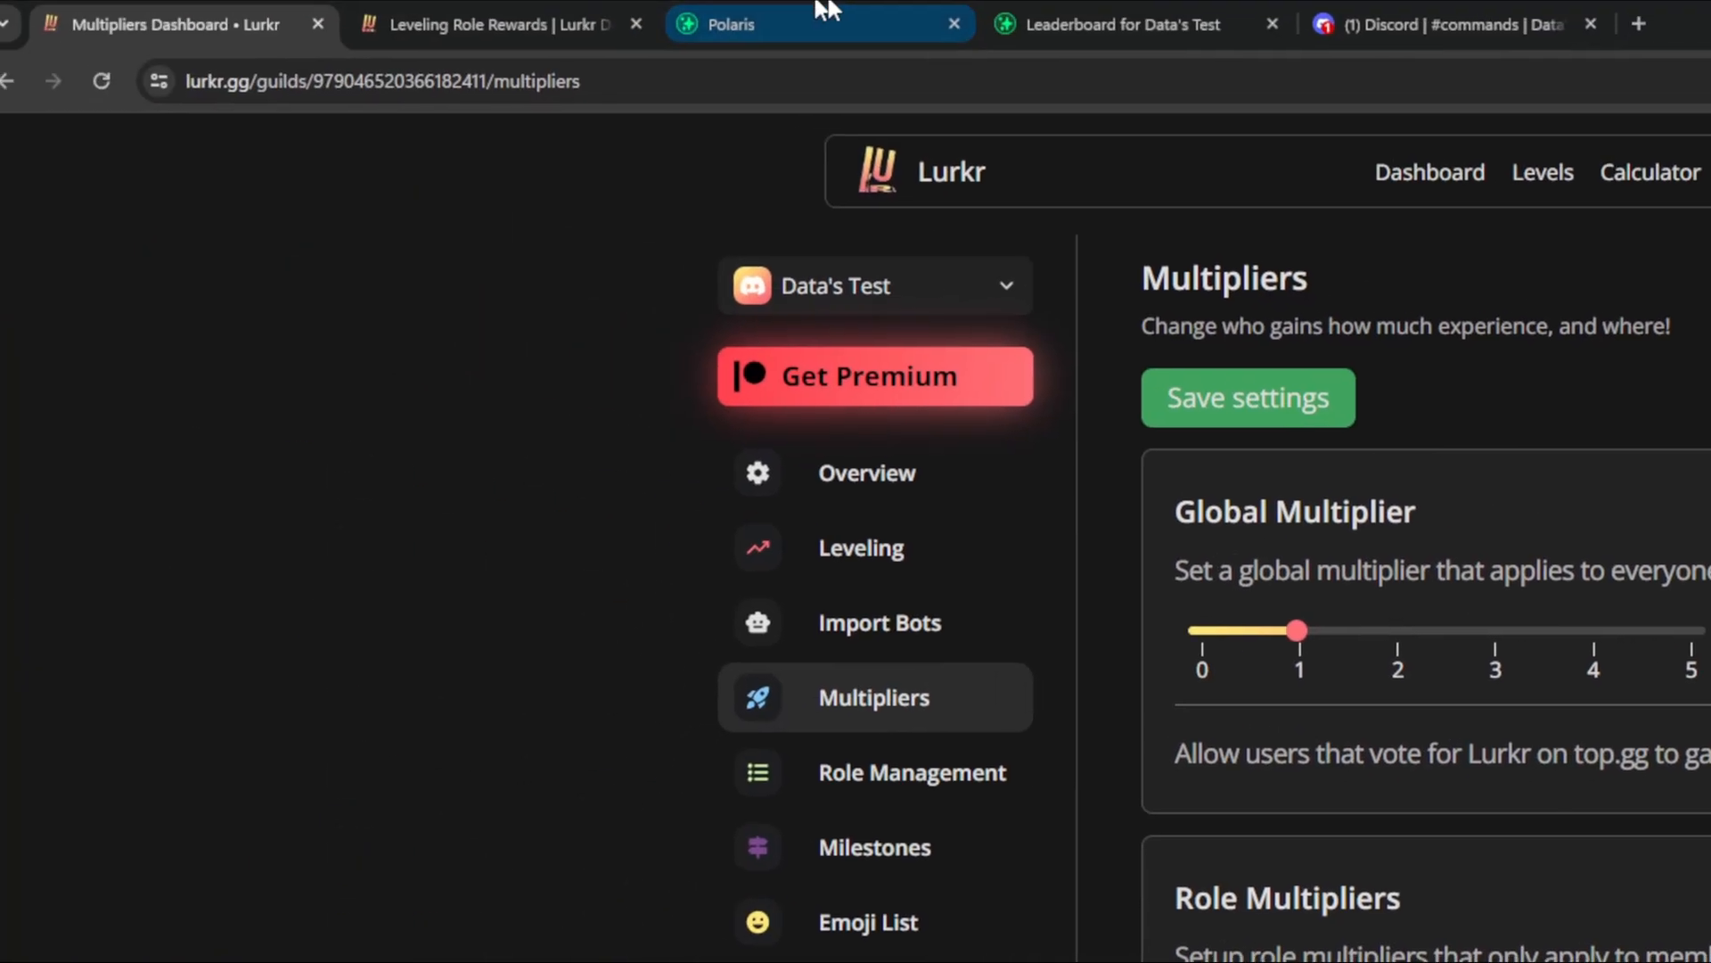
pyautogui.click(1079, 23)
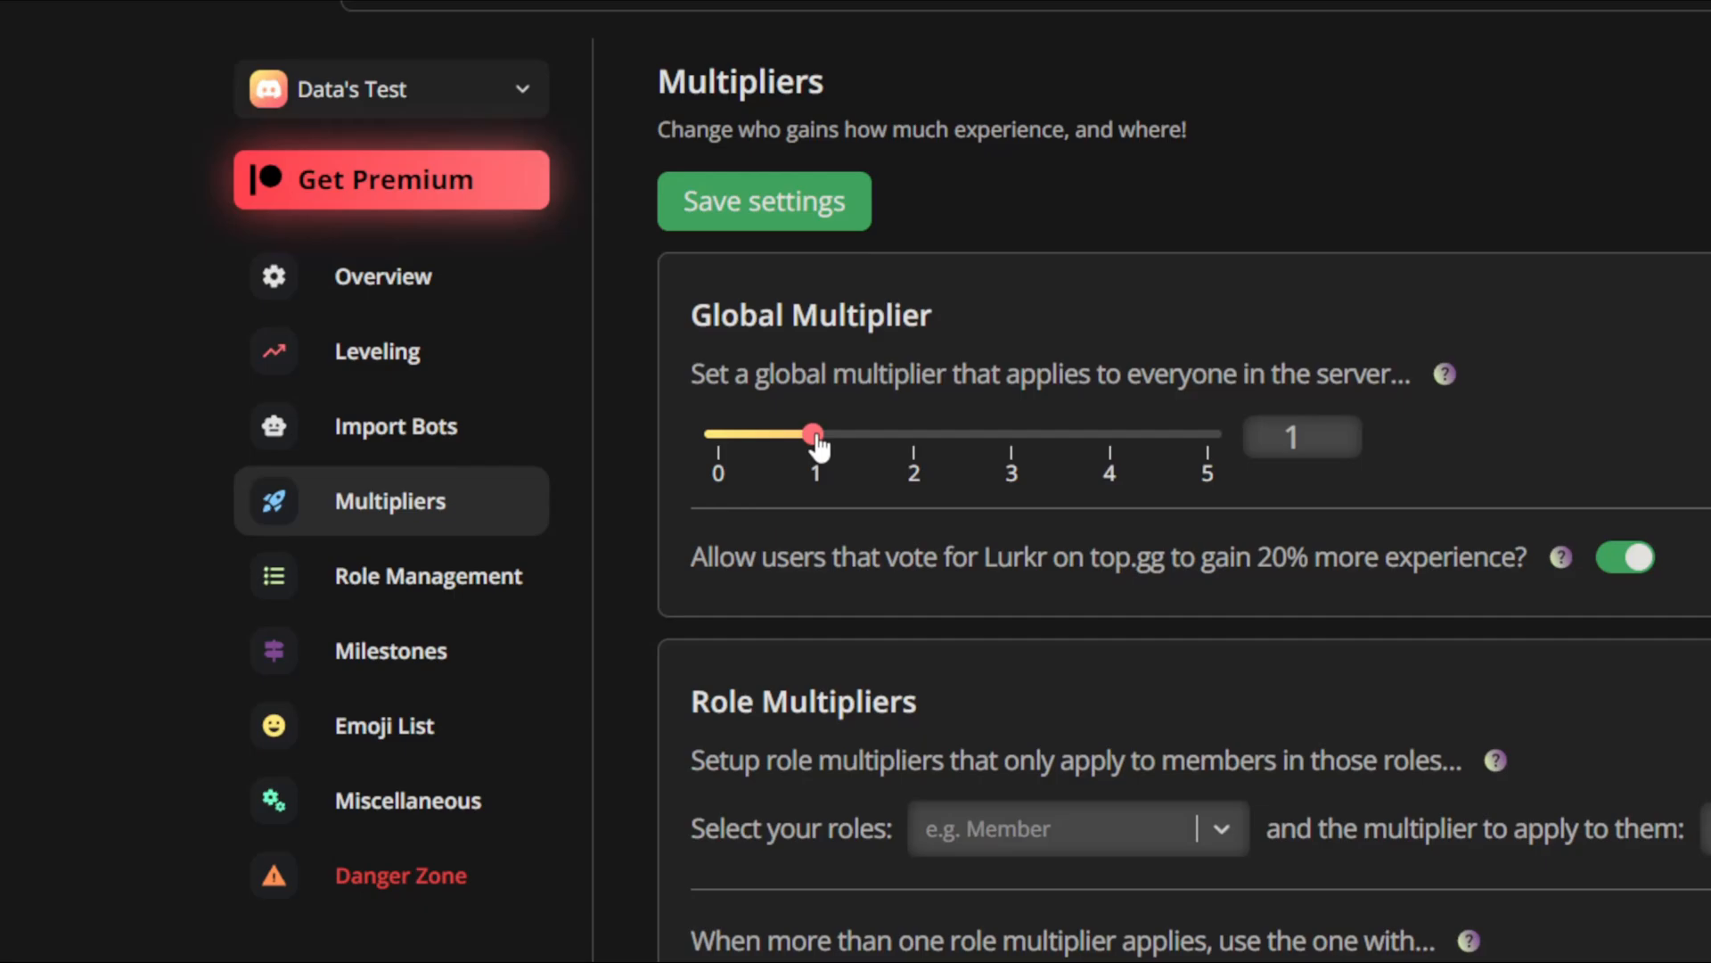
pyautogui.moveTo(816, 445)
pyautogui.mouseDown()
pyautogui.moveTo(1026, 435)
pyautogui.moveTo(861, 437)
pyautogui.moveTo(782, 454)
pyautogui.moveTo(856, 458)
pyautogui.moveTo(794, 459)
pyautogui.mouseUp()
pyautogui.moveTo(1331, 442); pyautogui.dragTo(1316, 446)
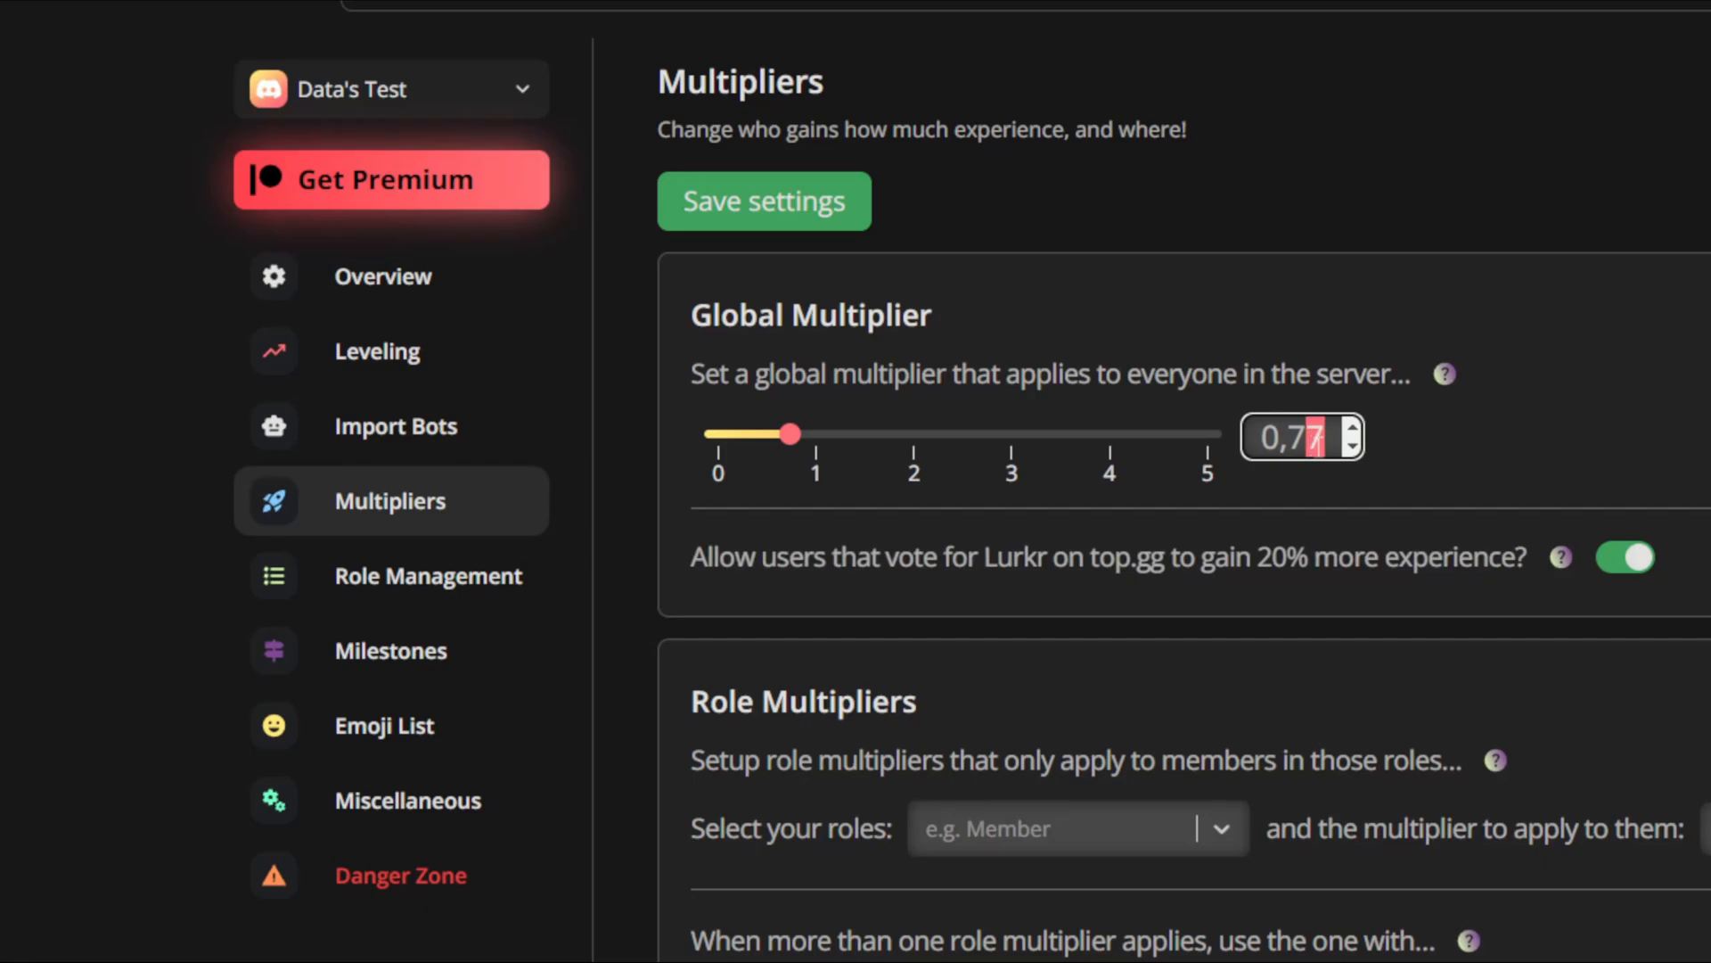
pyautogui.write('5')
pyautogui.click(1451, 468)
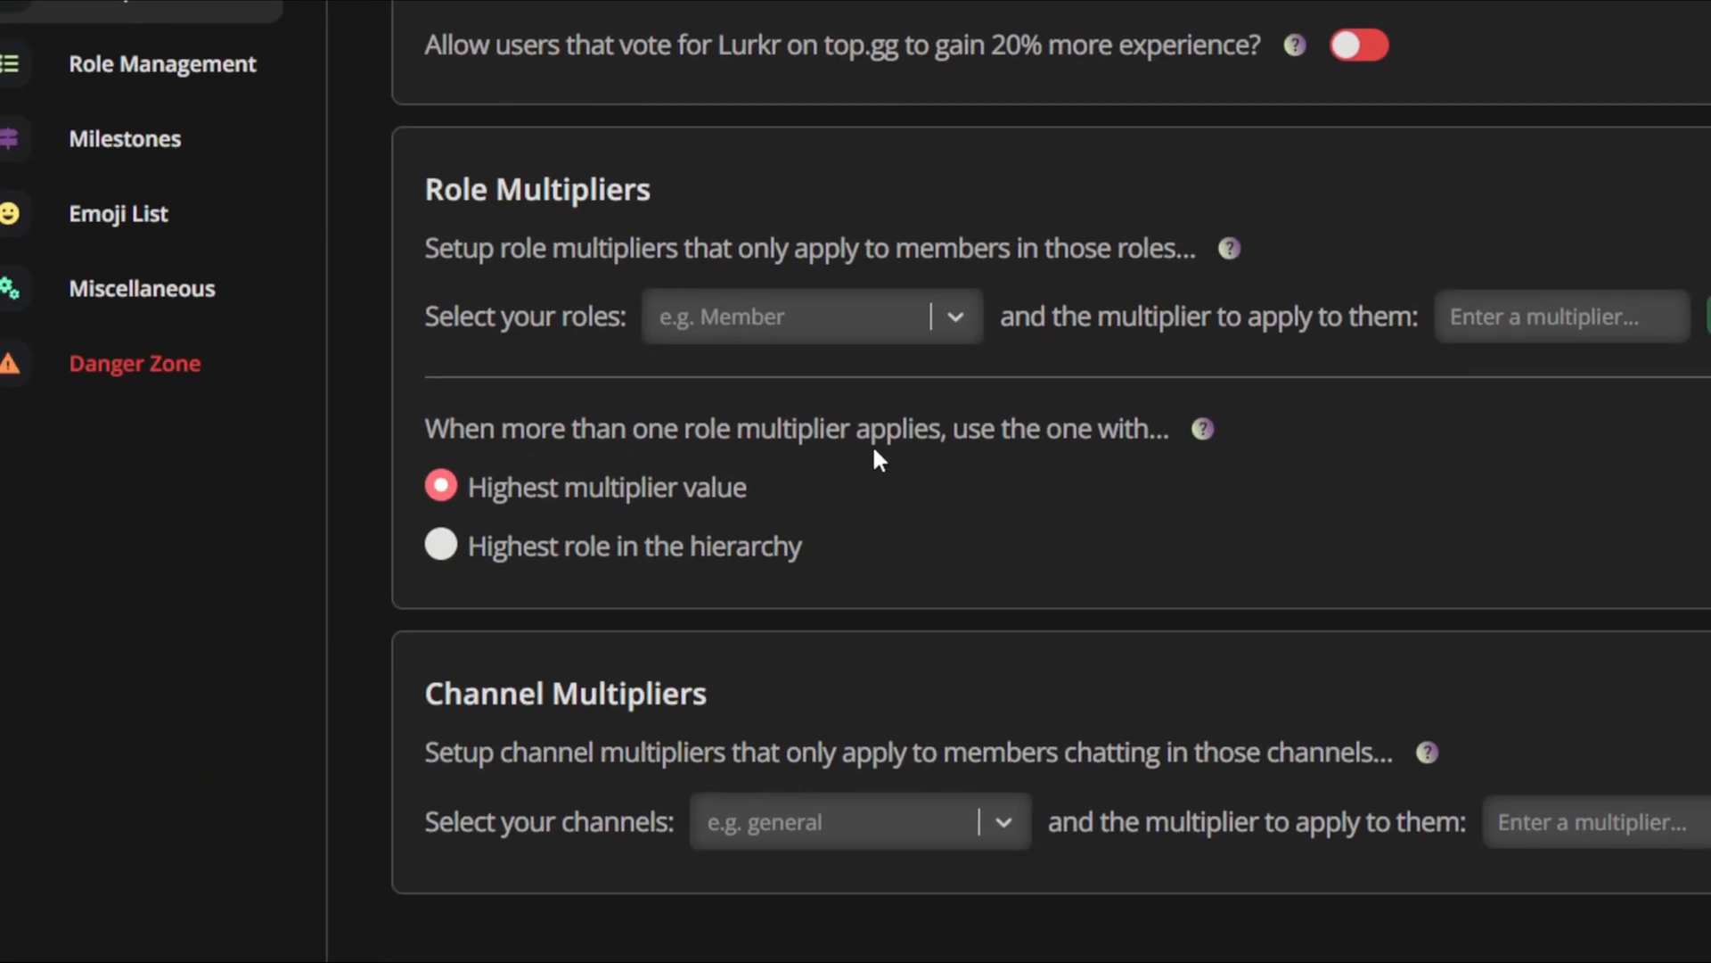
# Add a role multiplier of 2.5 for the Level 5 role.
pyautogui.click(736, 325)
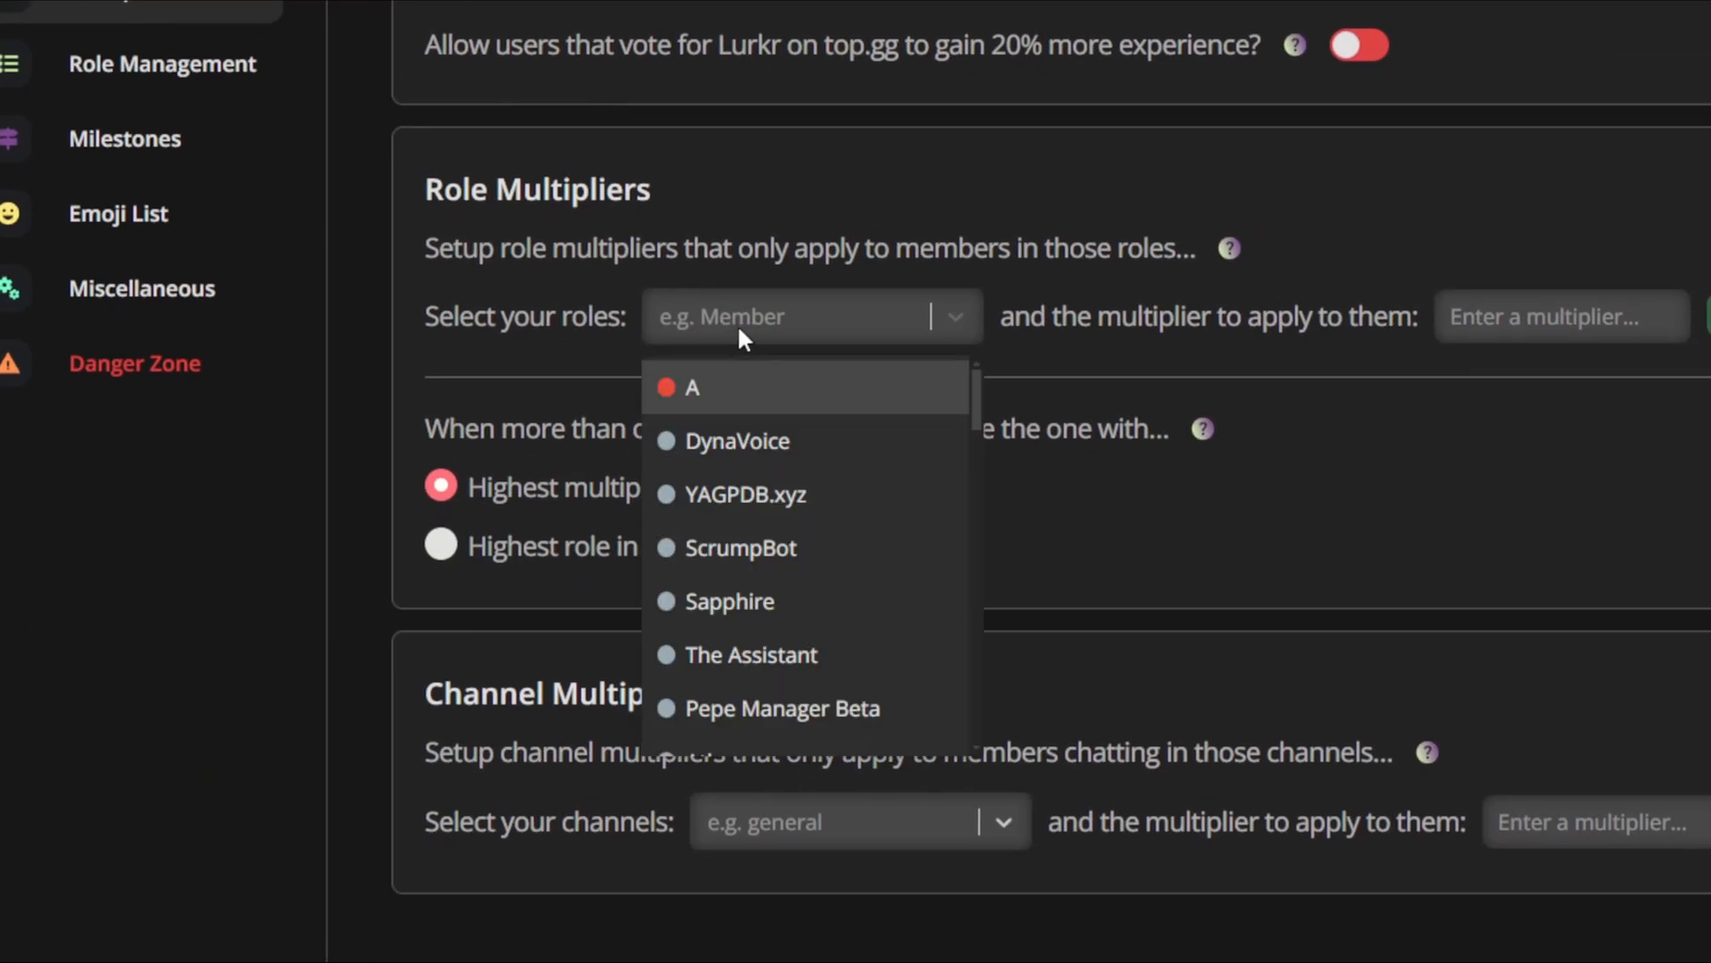
pyautogui.scroll(-10, 753, 492)
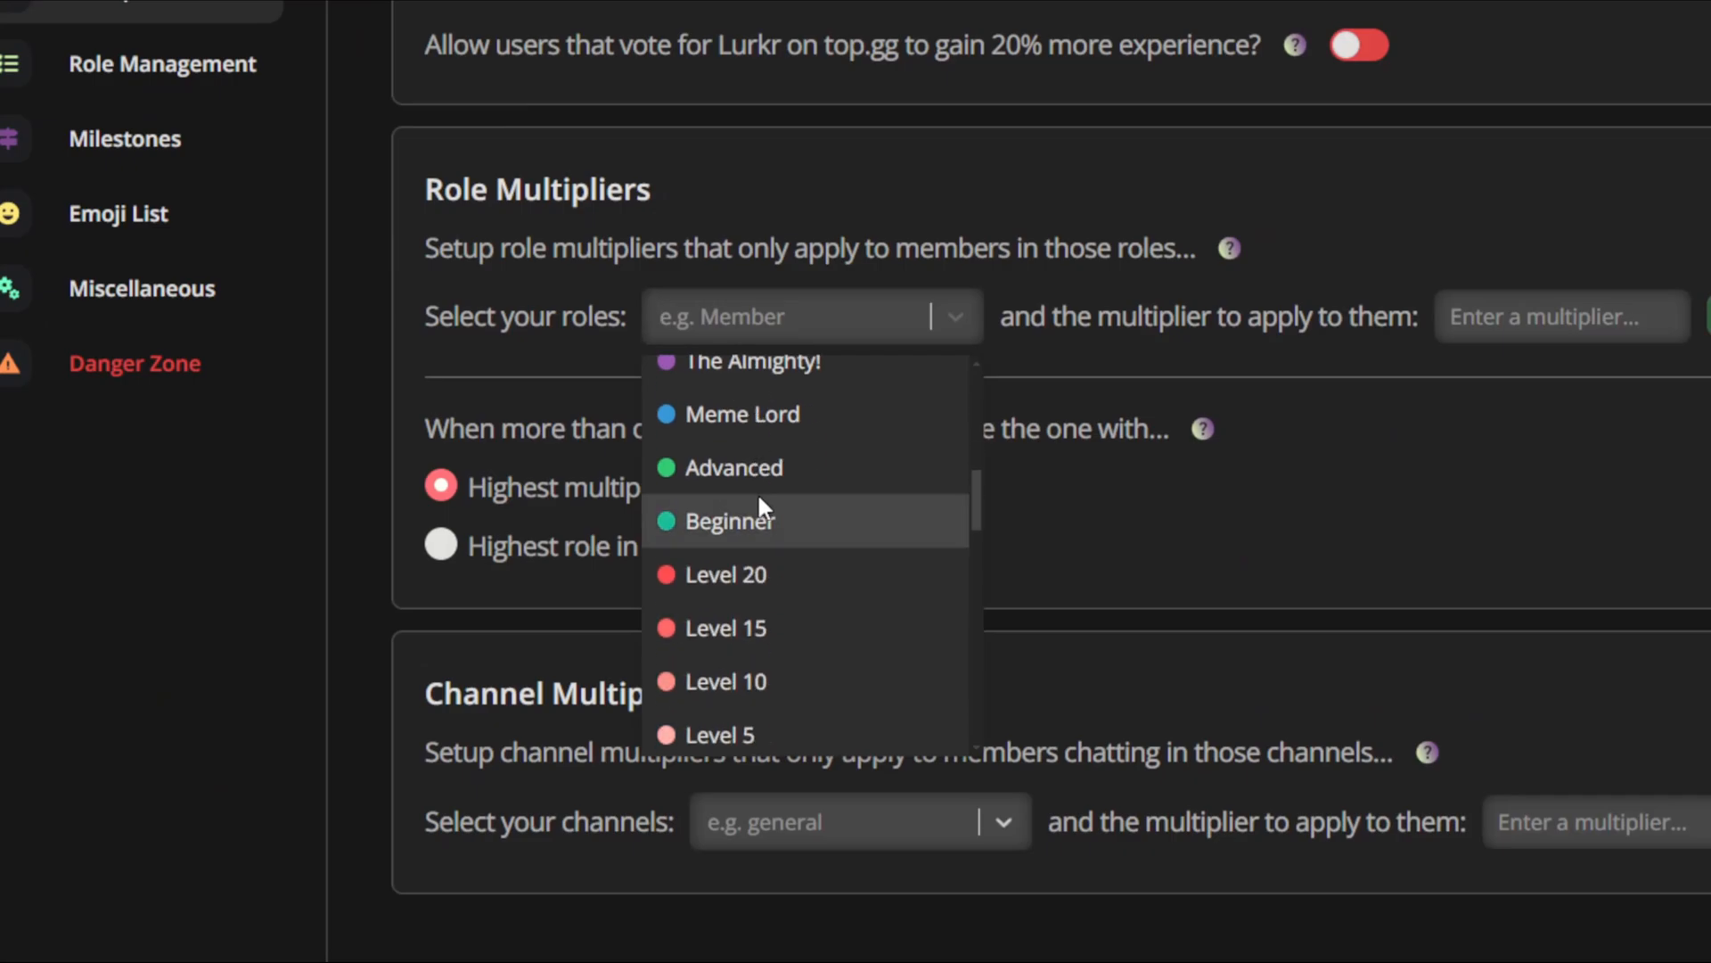
pyautogui.scroll(2, 793, 544)
pyautogui.scroll(2, 775, 517)
pyautogui.scroll(-2, 802, 606)
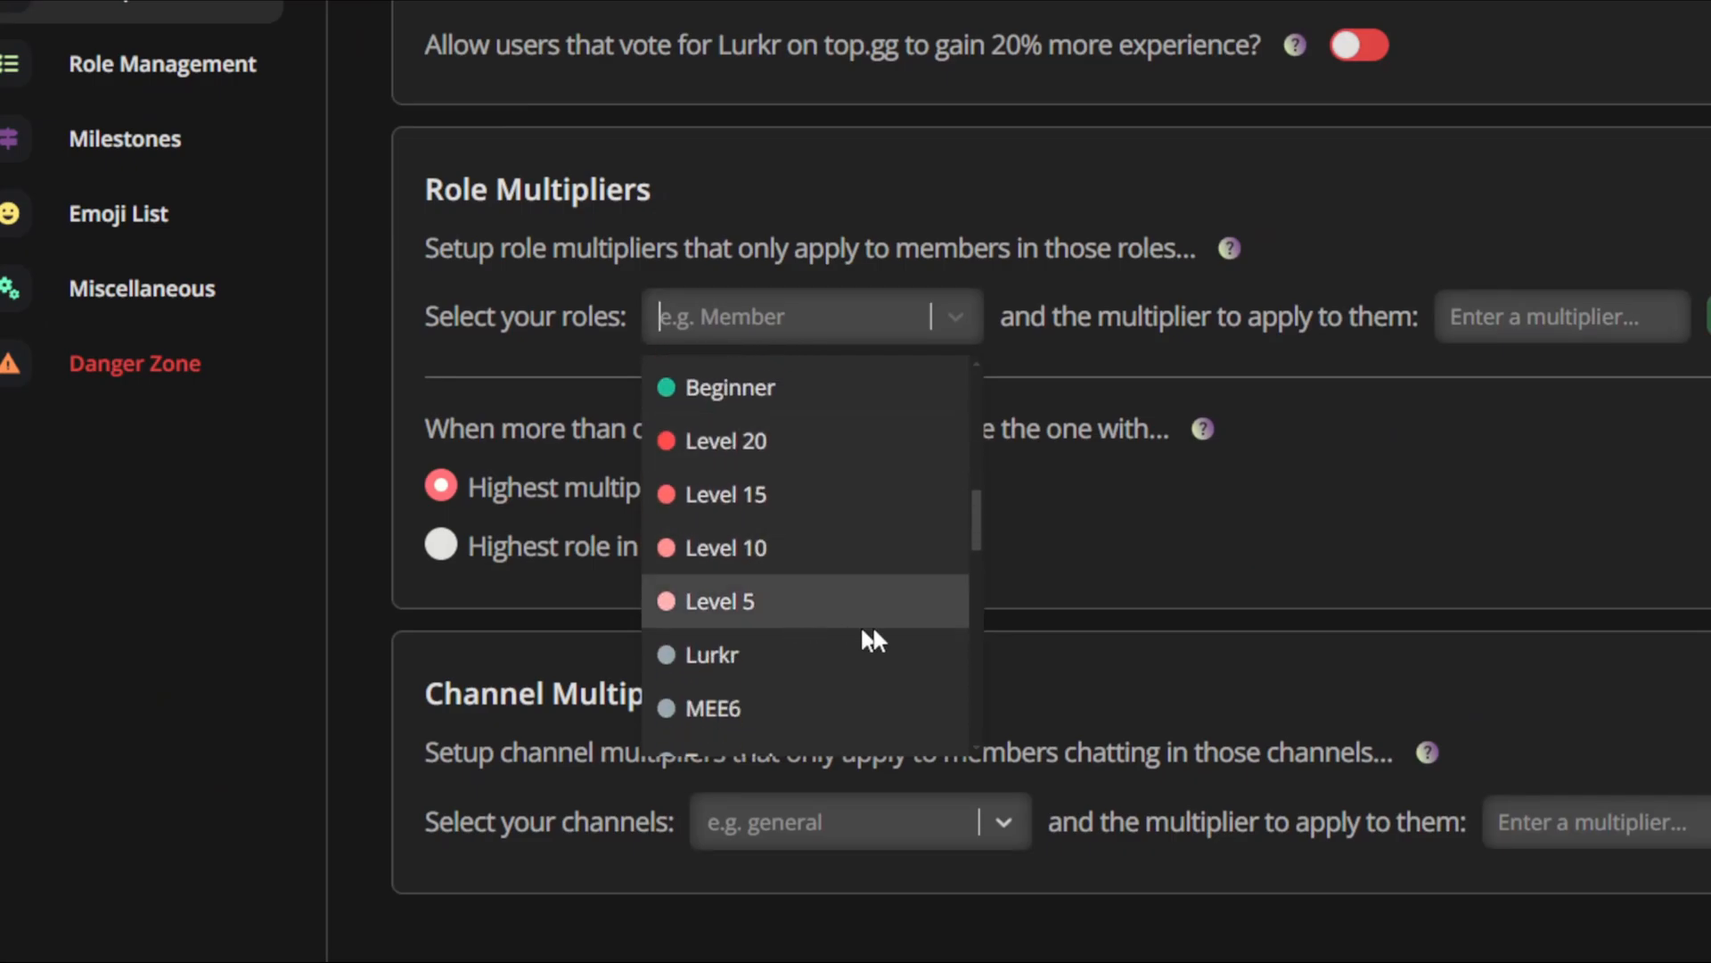
pyautogui.click(739, 603)
pyautogui.click(1109, 369)
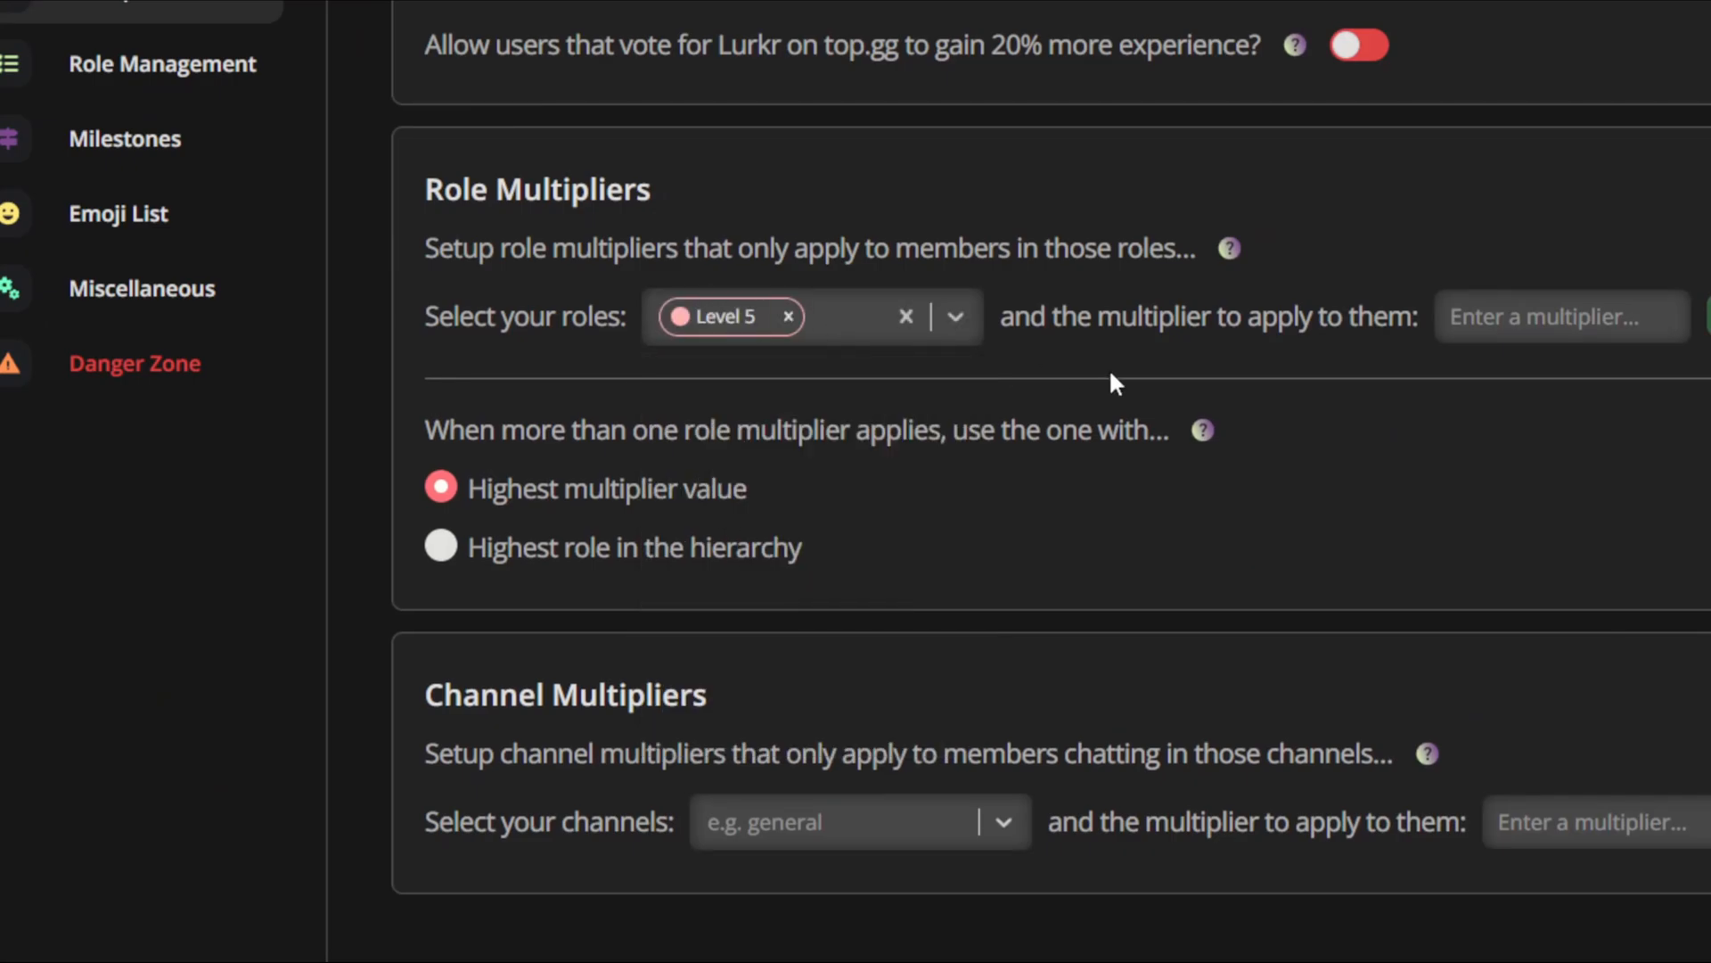
pyautogui.click(1516, 326)
pyautogui.write('2.5')
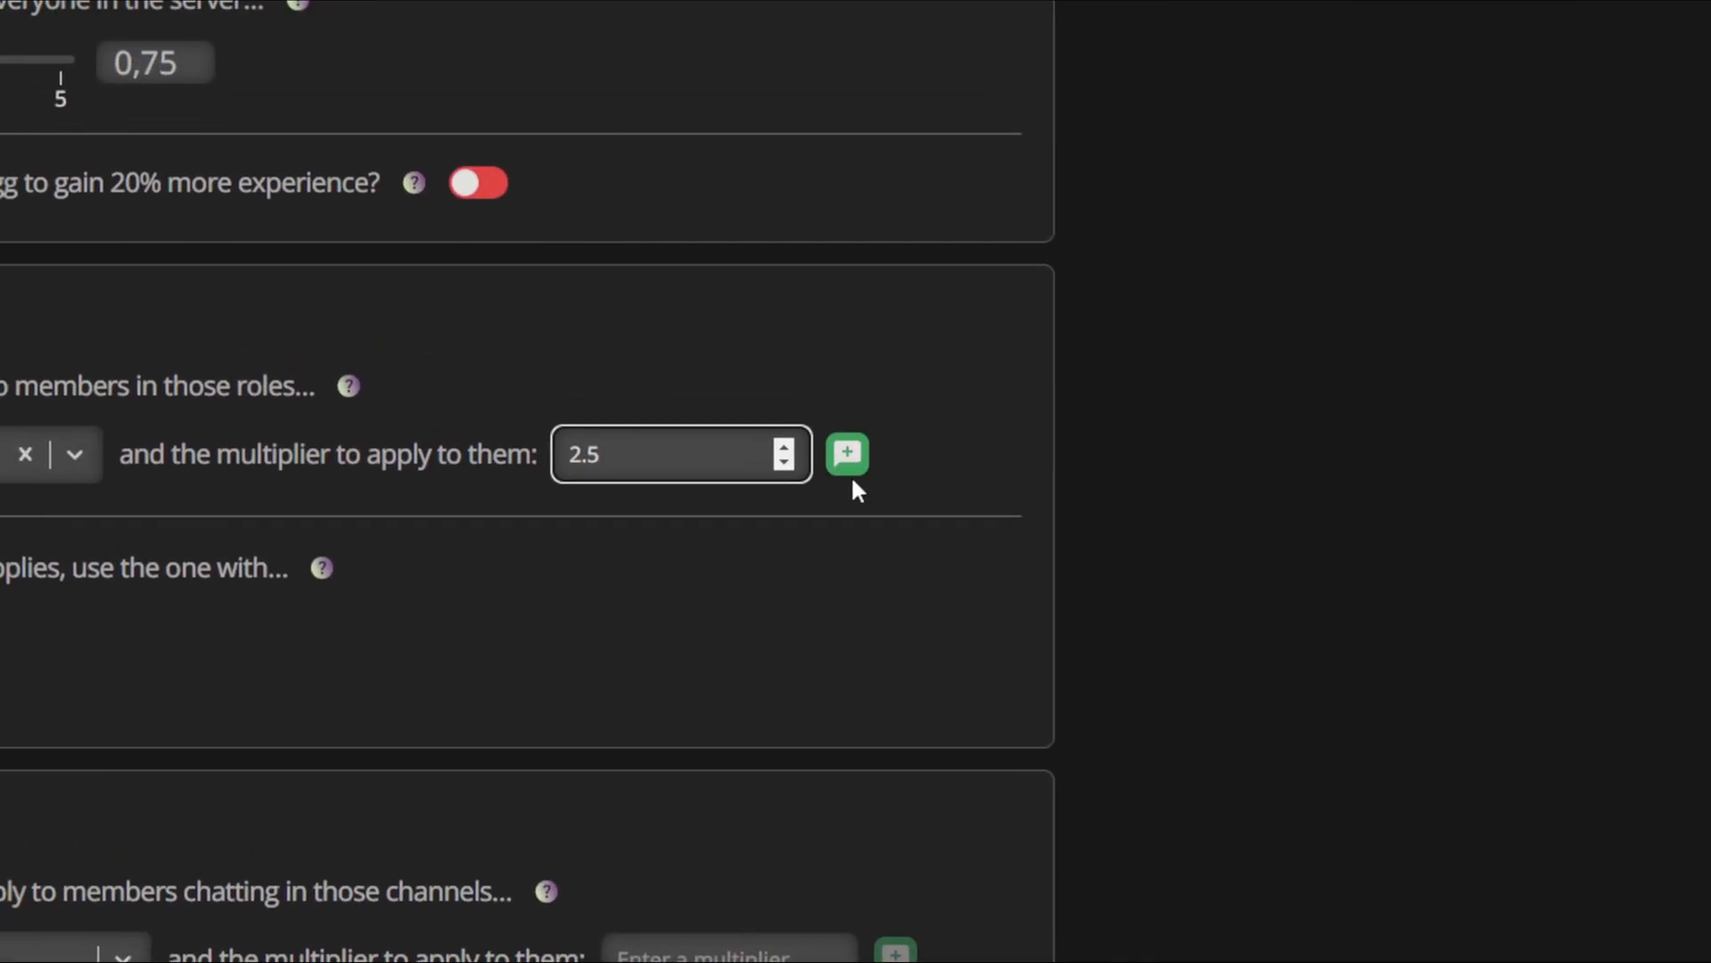
pyautogui.click(850, 453)
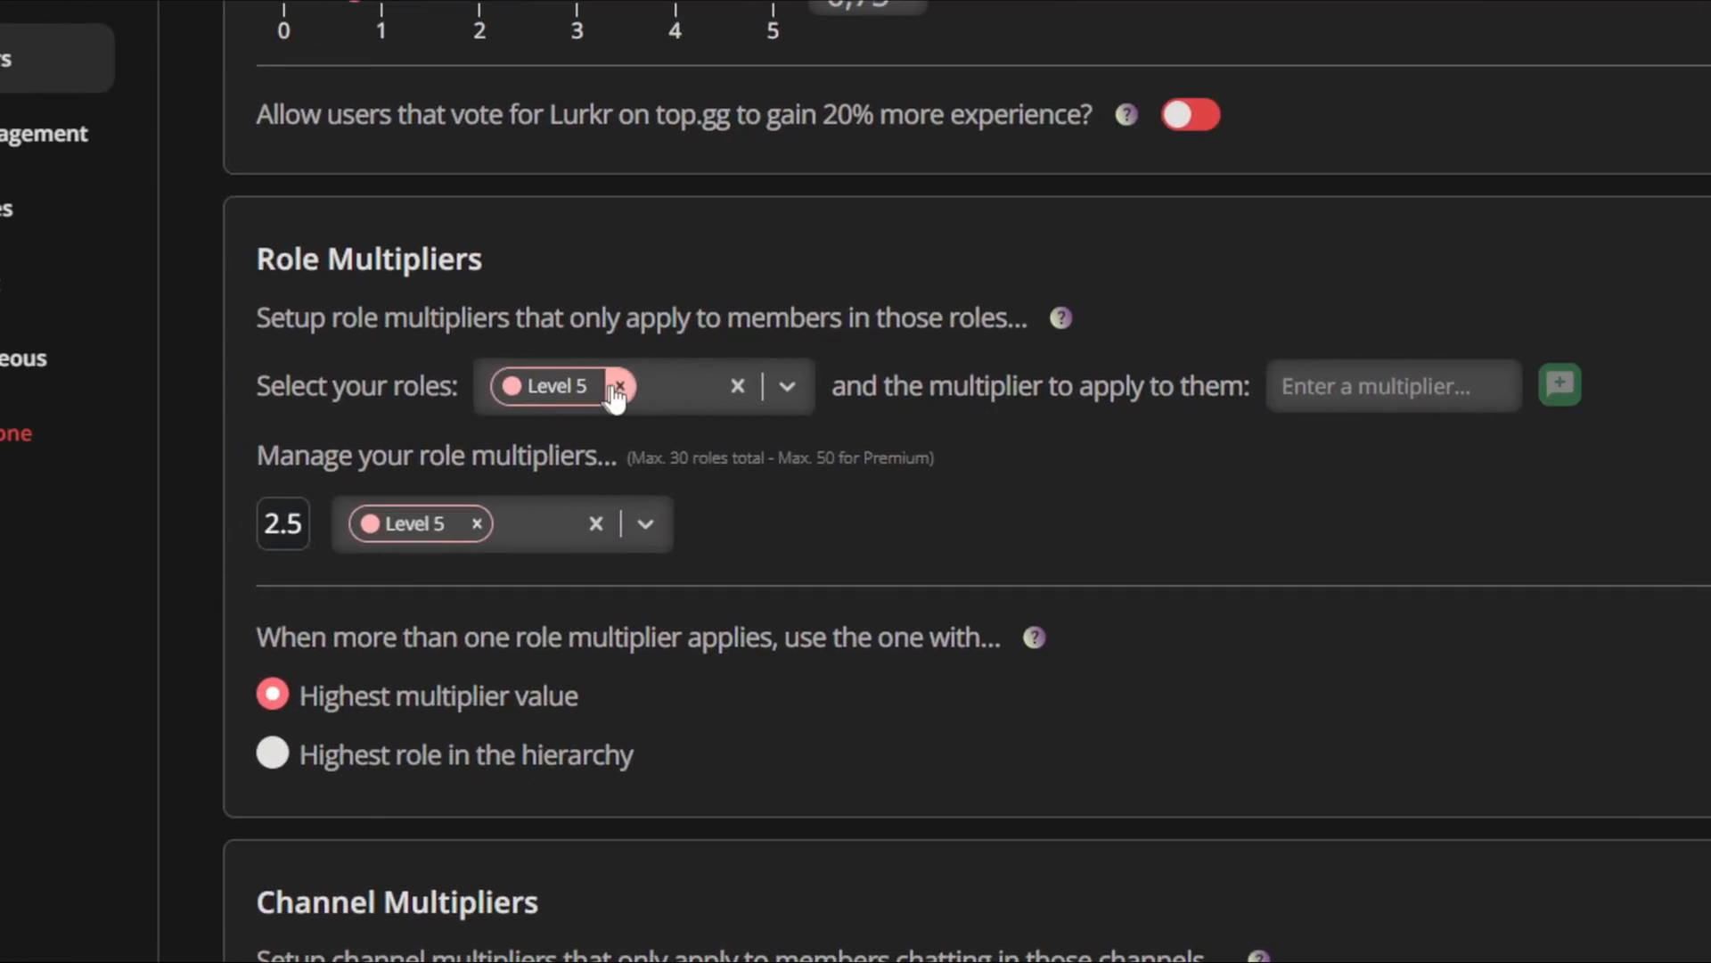
# Add a role multiplier of 3 for the Level 10 and Level 15 roles.
pyautogui.click(618, 387)
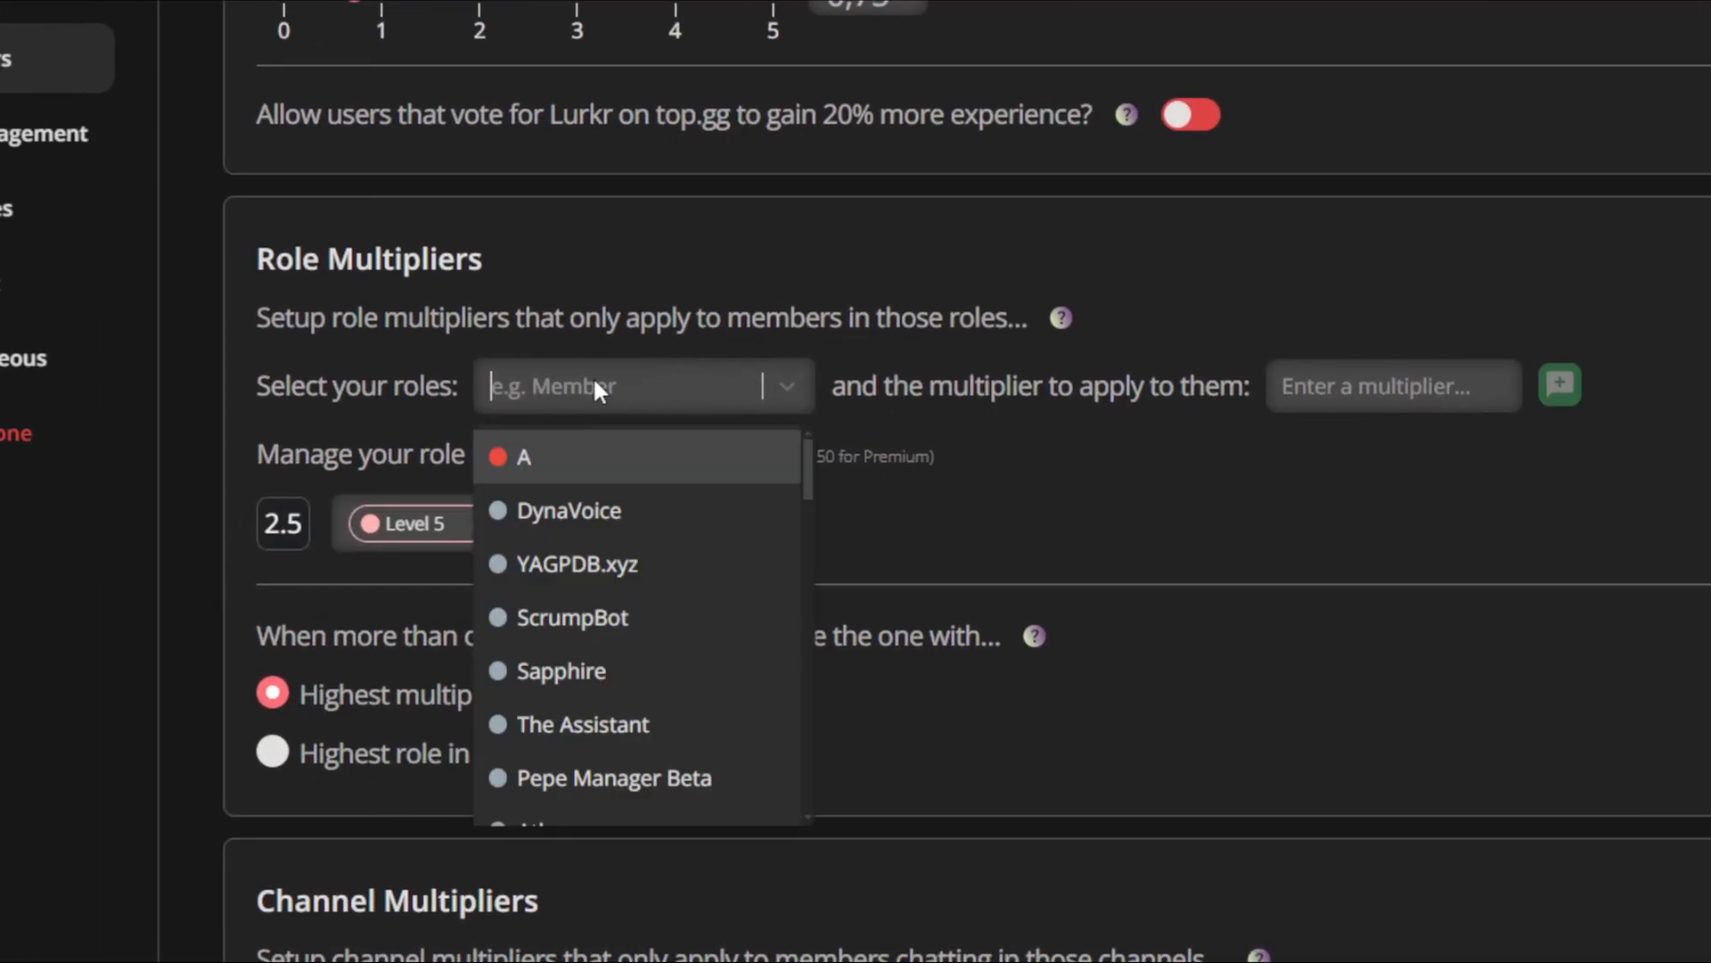
pyautogui.scroll(-5, 637, 596)
pyautogui.scroll(-3, 638, 619)
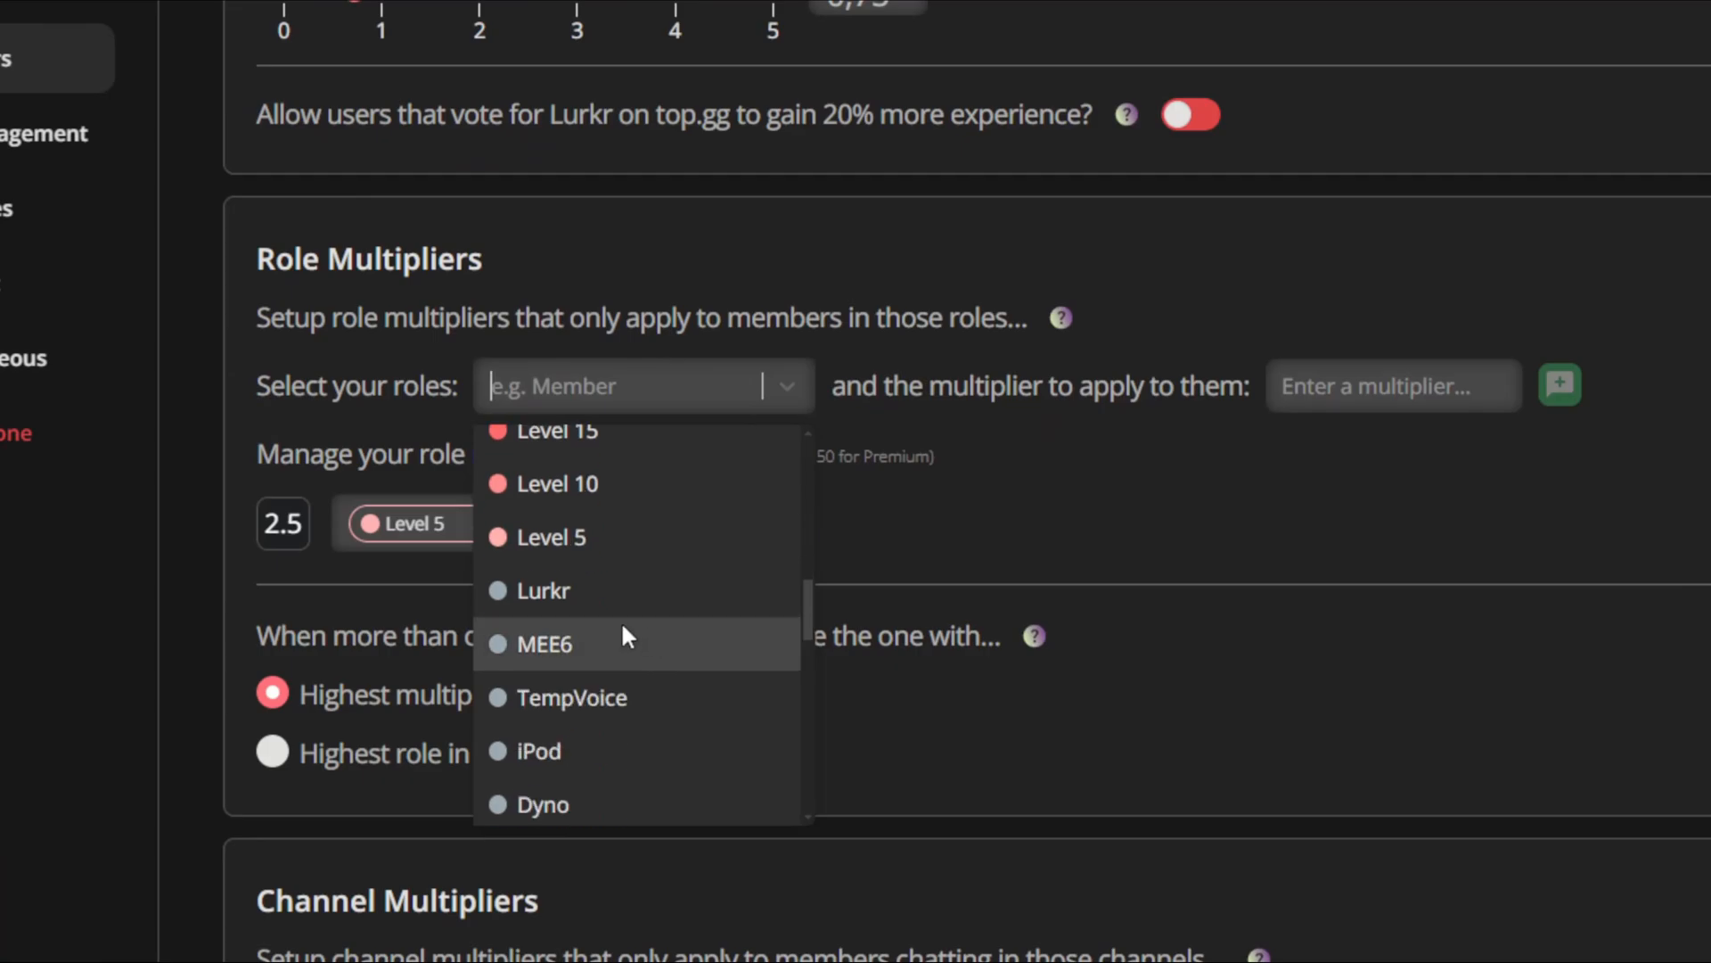
pyautogui.scroll(2, 615, 624)
pyautogui.click(602, 621)
pyautogui.click(576, 567)
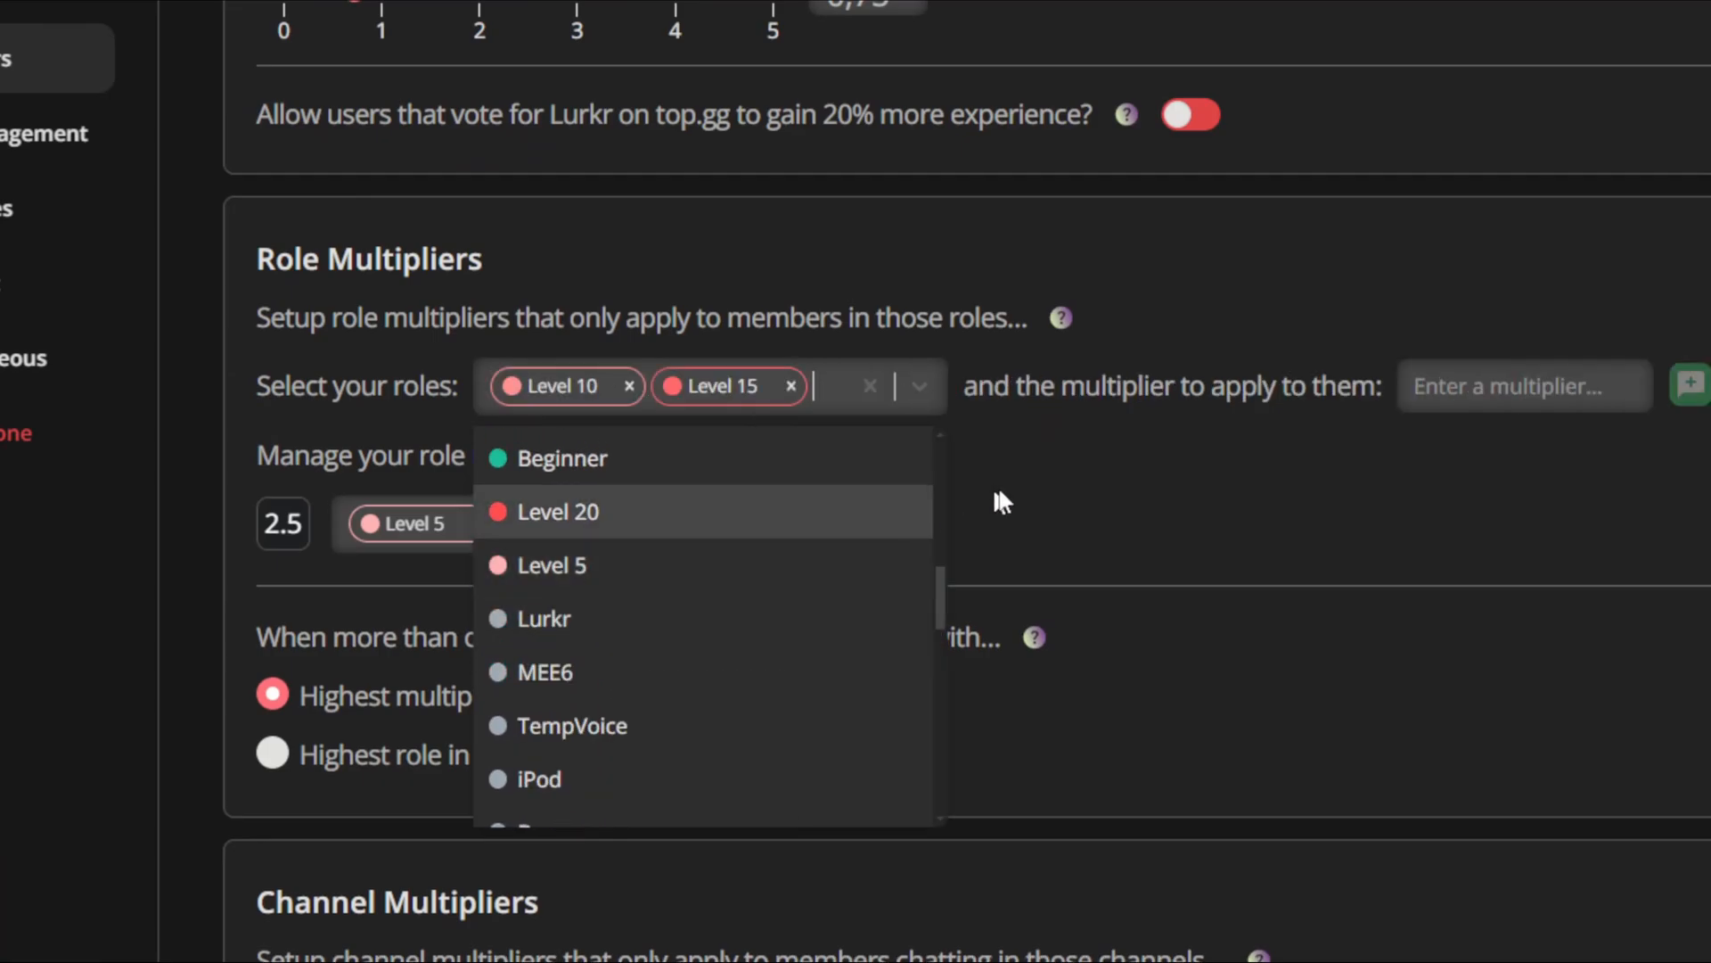
pyautogui.click(993, 496)
pyautogui.click(1413, 406)
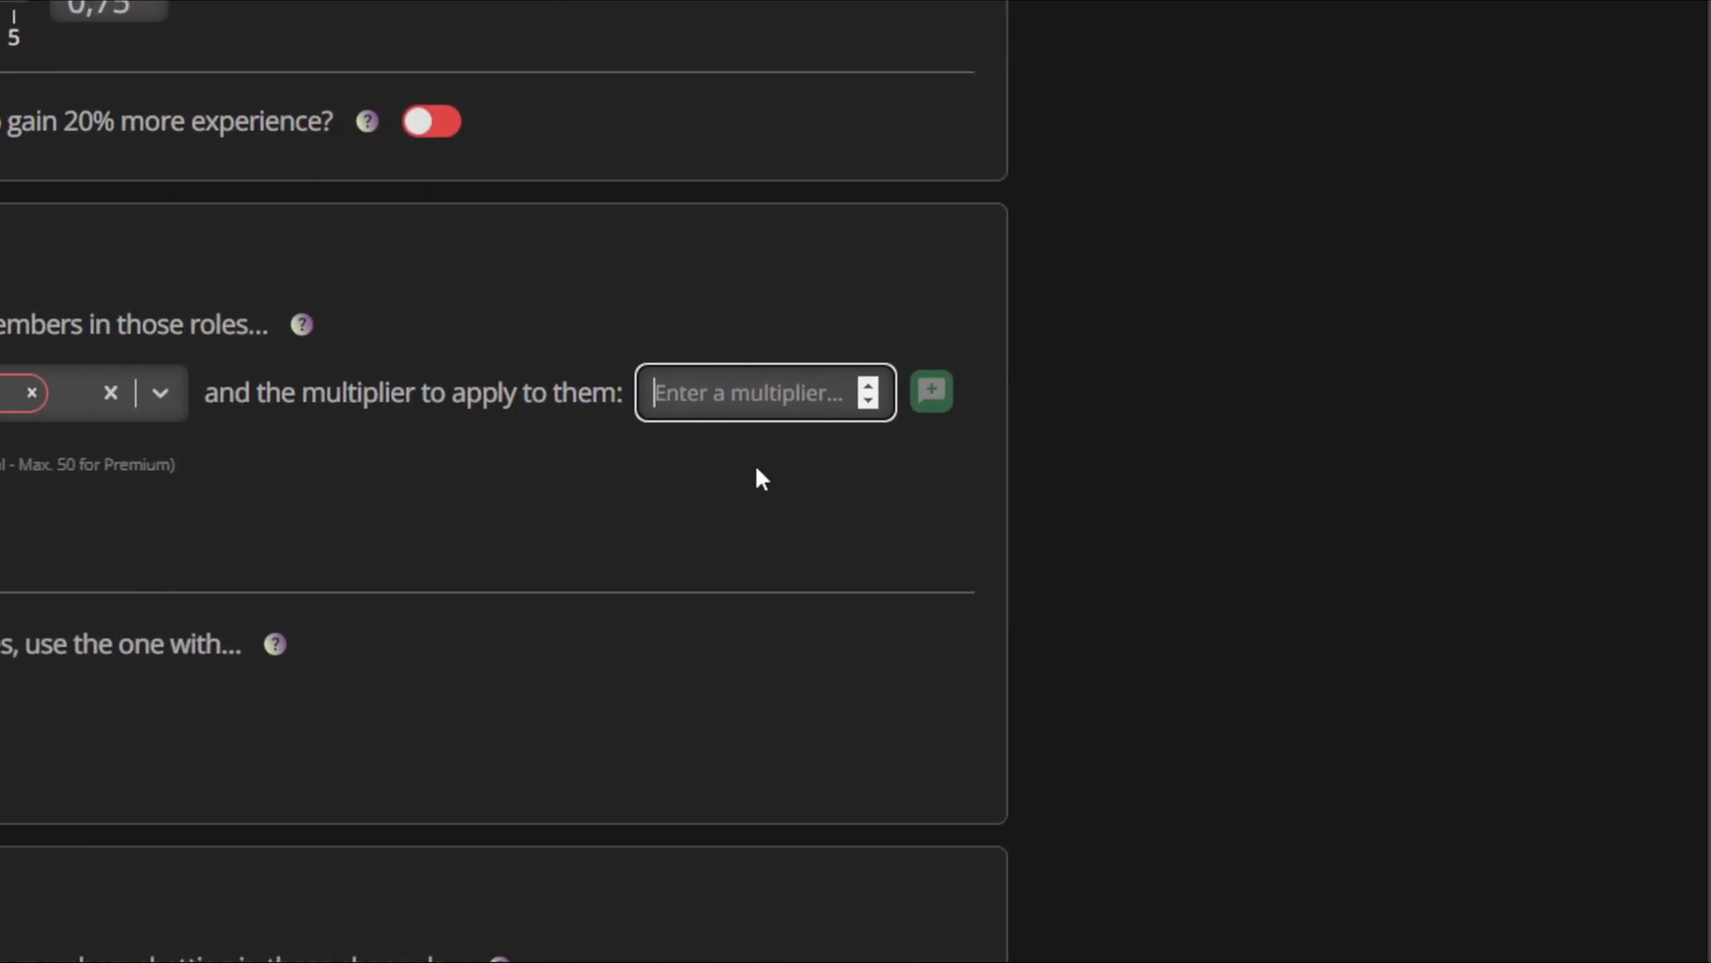
pyautogui.write('3')
pyautogui.press('Return')
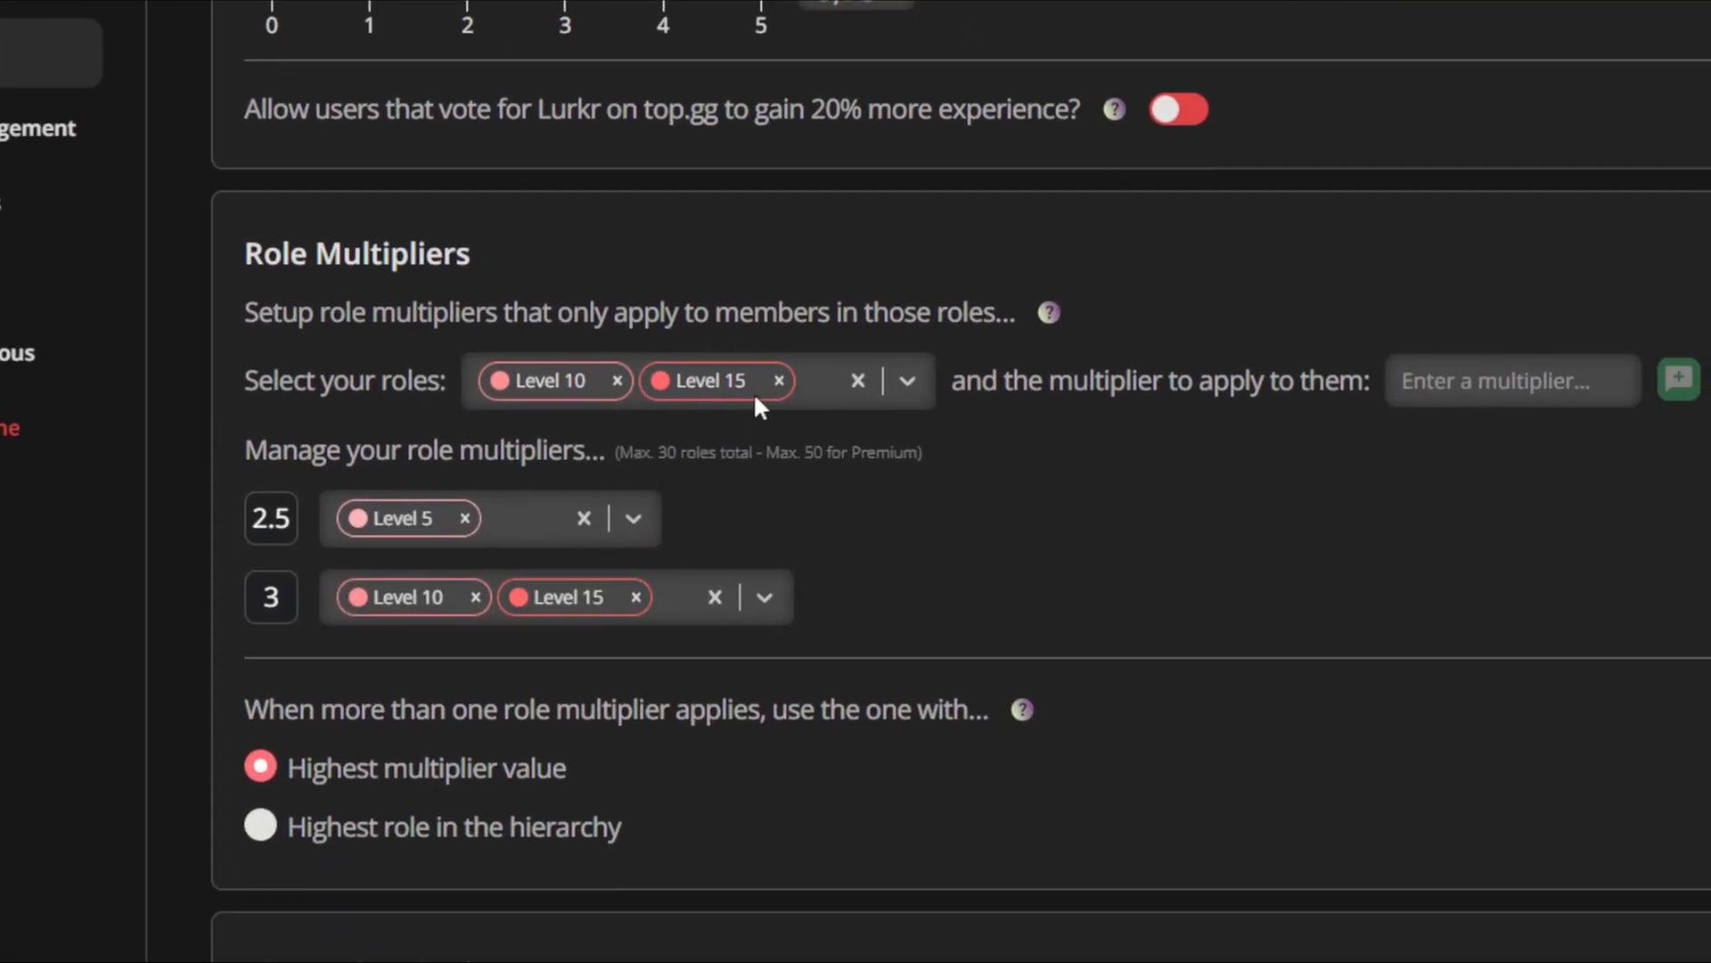
# Add a role multiplier of 3.5 for the Level 15 and Level 20 roles.
pyautogui.click(617, 380)
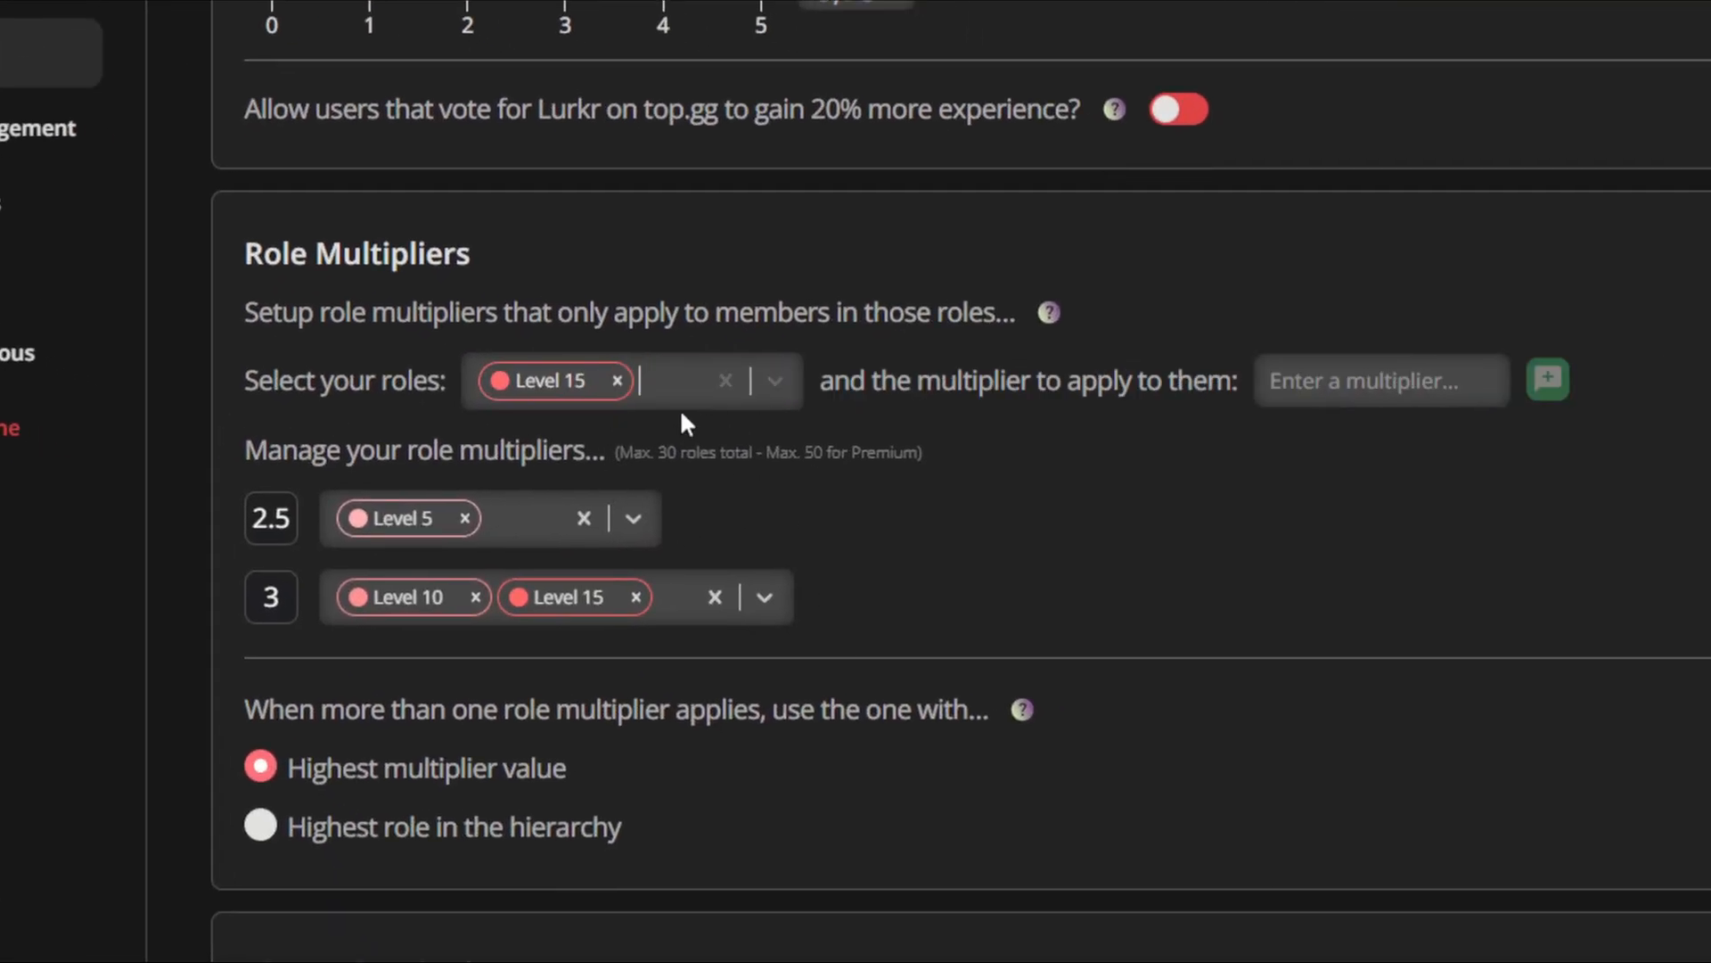
pyautogui.click(735, 383)
pyautogui.scroll(-5, 790, 591)
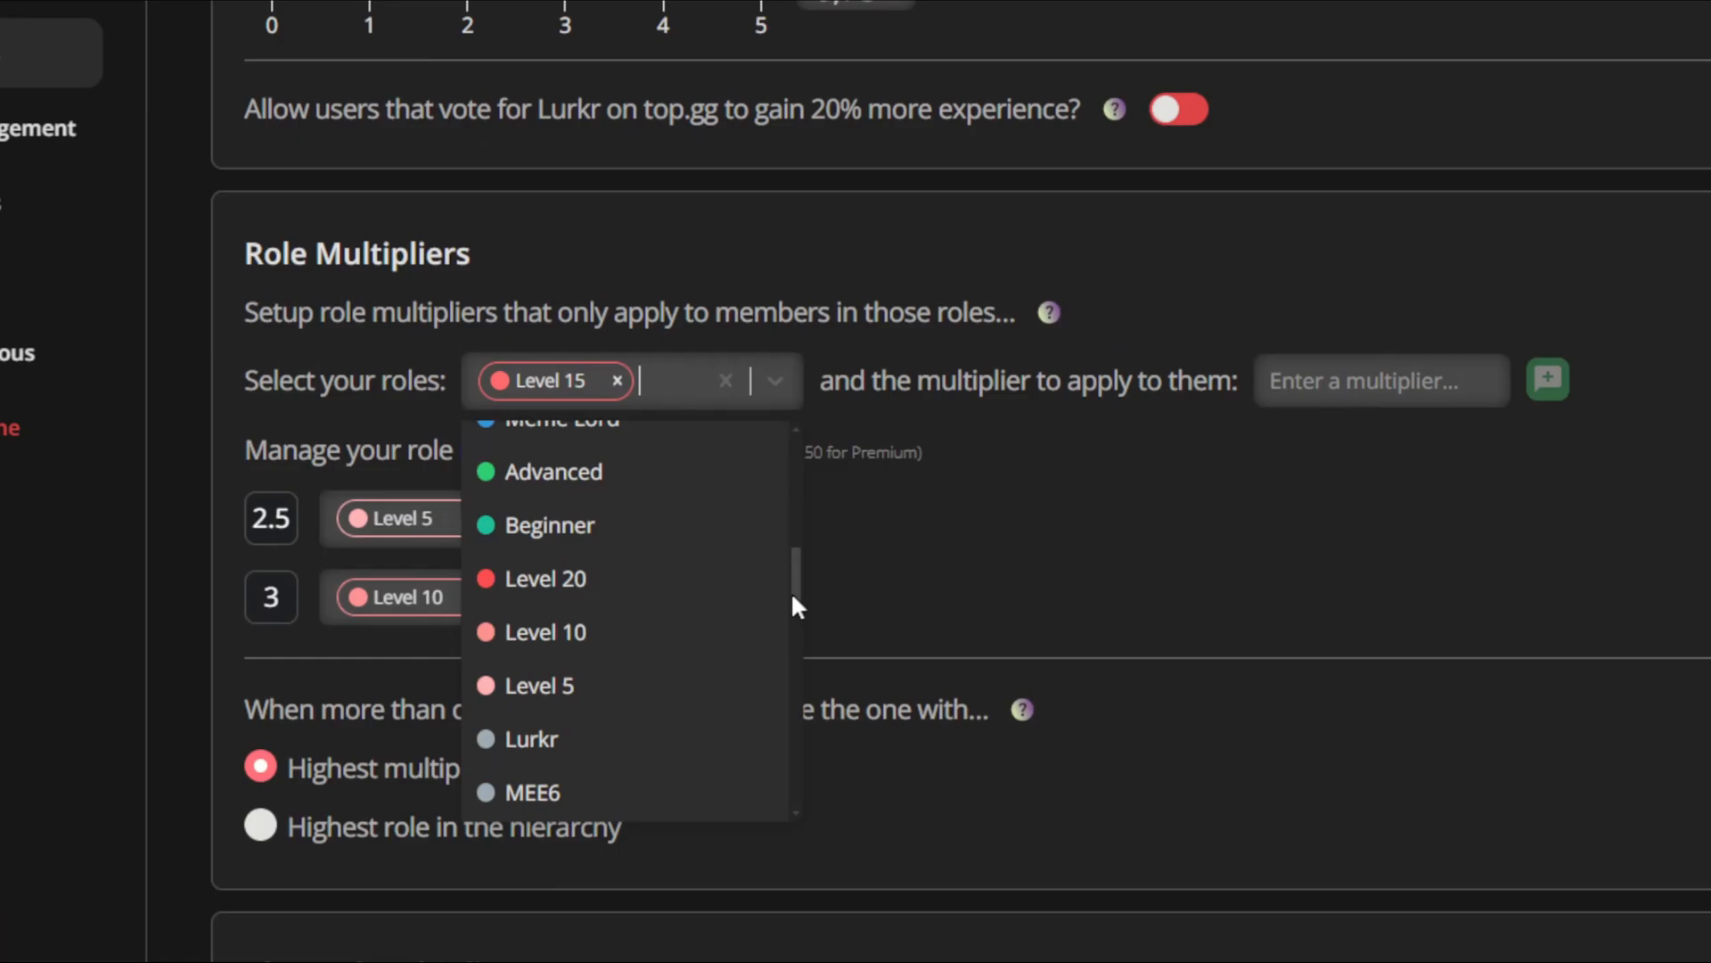
pyautogui.click(656, 572)
pyautogui.click(1507, 388)
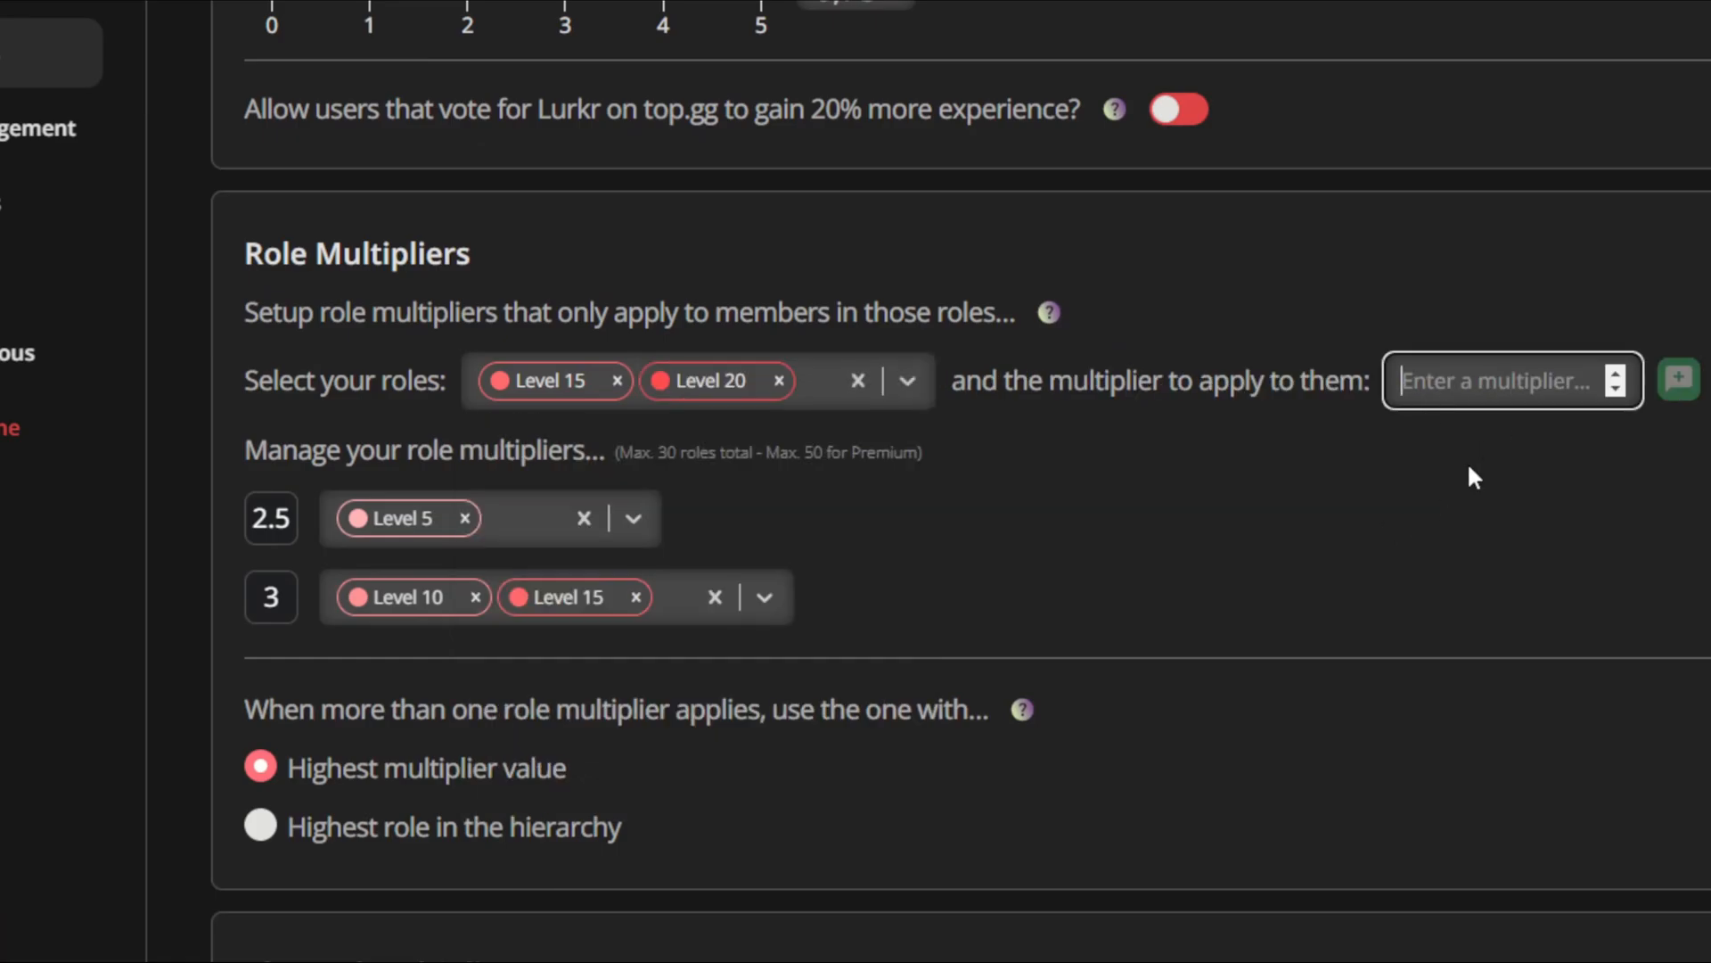
pyautogui.write('3.5')
pyautogui.press('Return')
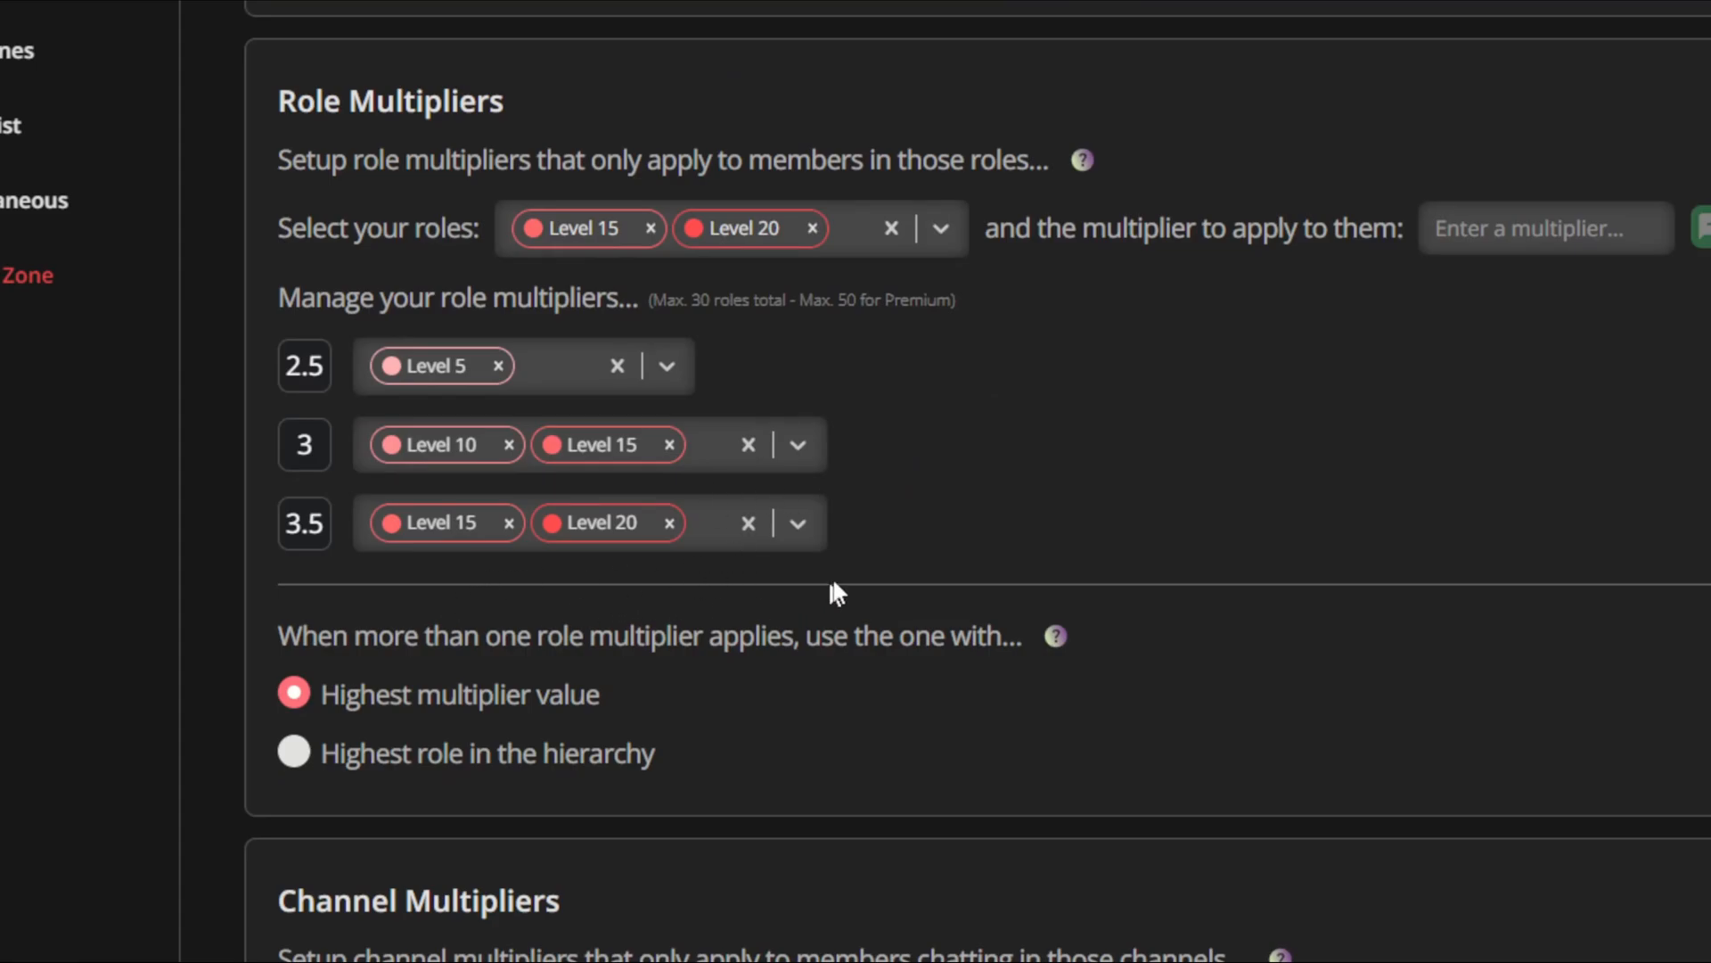
# Make the highest role in the hierarchy decide when more than one role multiplier applies.
pyautogui.click(745, 308)
pyautogui.click(857, 319)
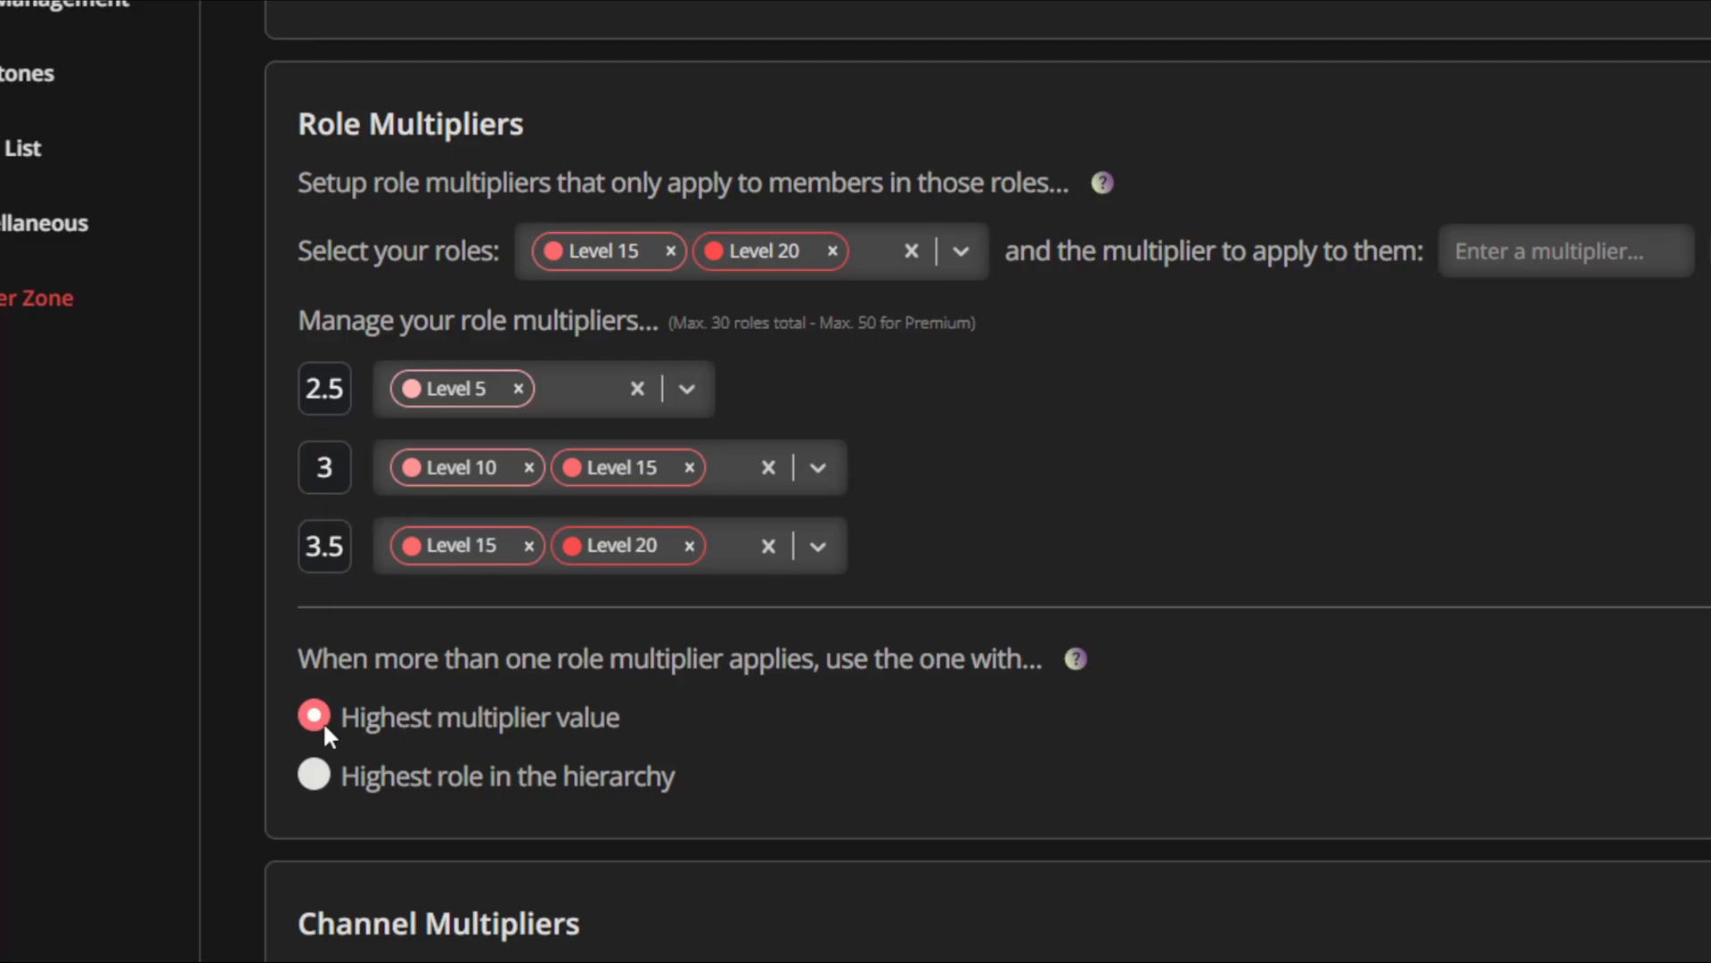
pyautogui.moveTo(320, 565)
pyautogui.click(314, 774)
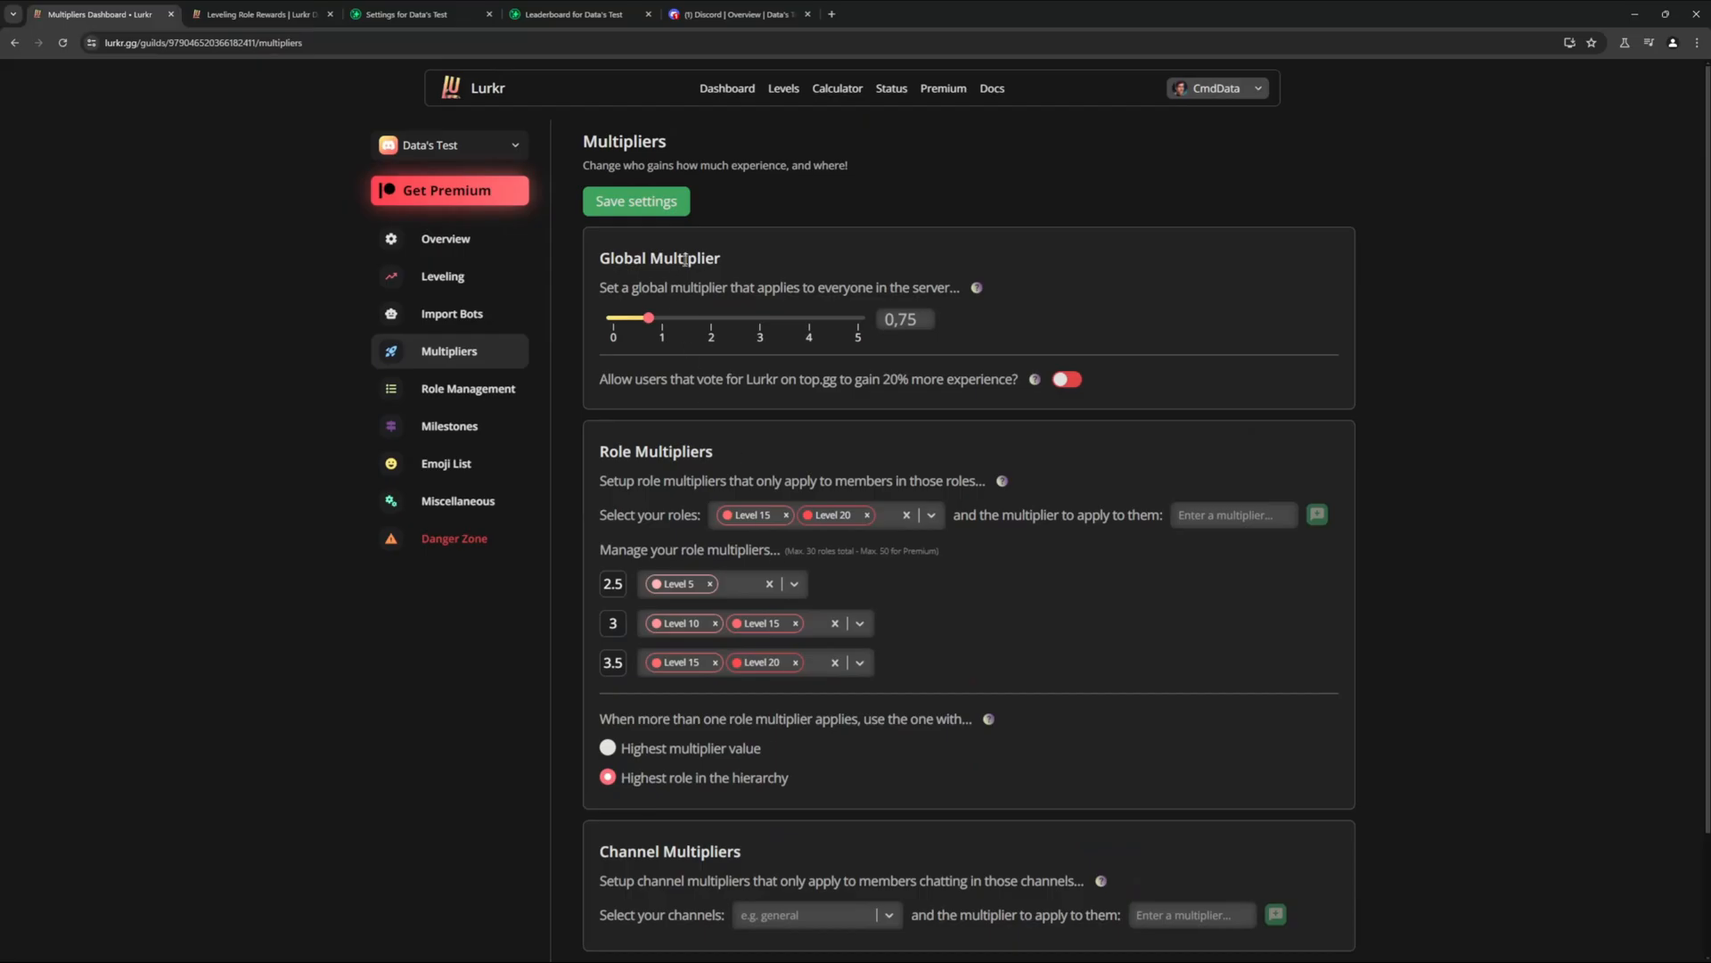
# Switch to Discord and review the order of the roles in the server settings.
pyautogui.click(736, 14)
pyautogui.click(539, 148)
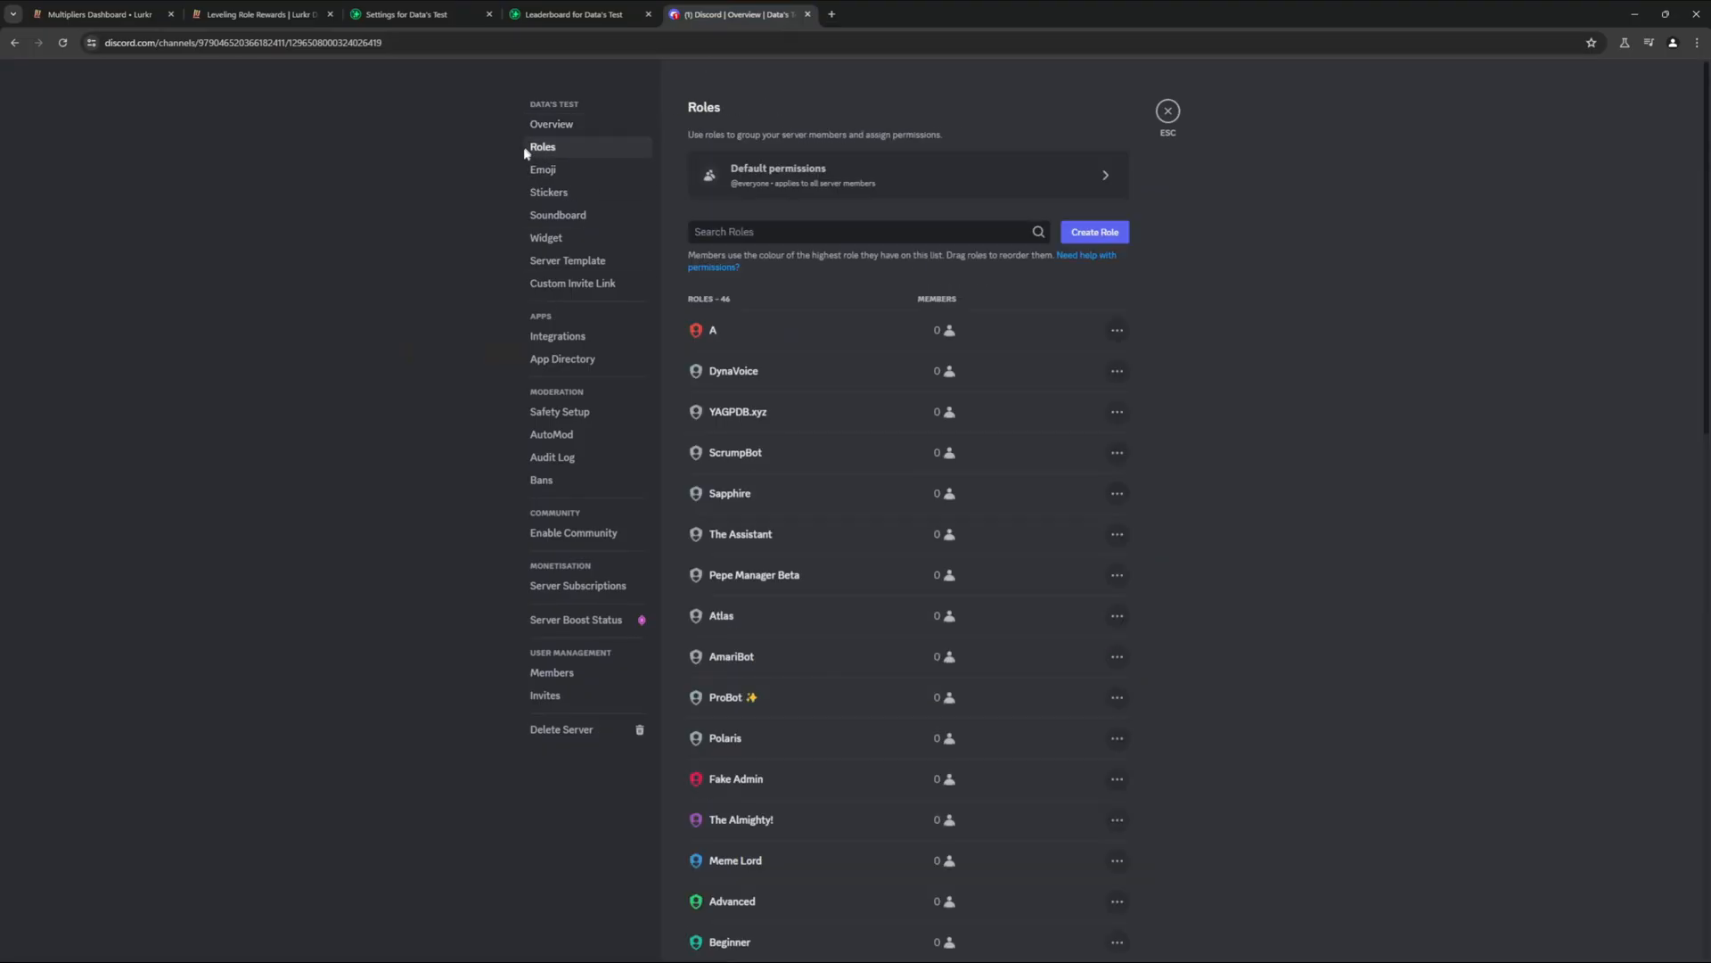
pyautogui.scroll(-5, 836, 571)
pyautogui.scroll(-2, 836, 571)
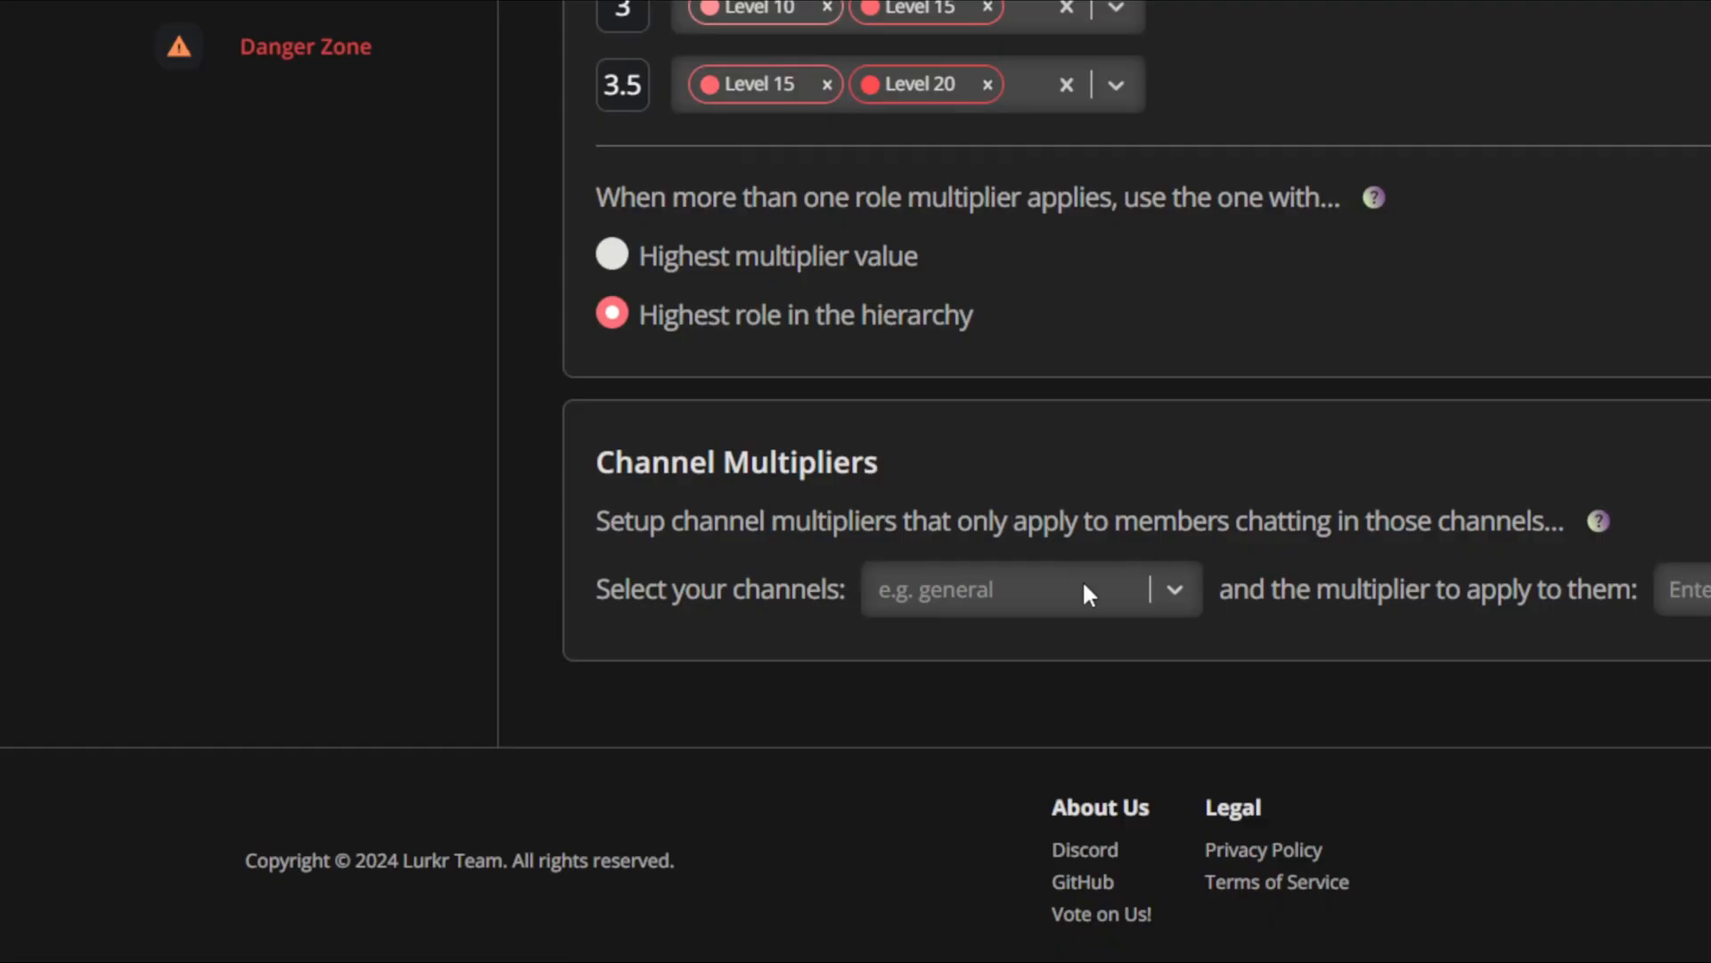
# Add a channel multiplier of 1.5 for the giveaway channel.
pyautogui.click(1084, 585)
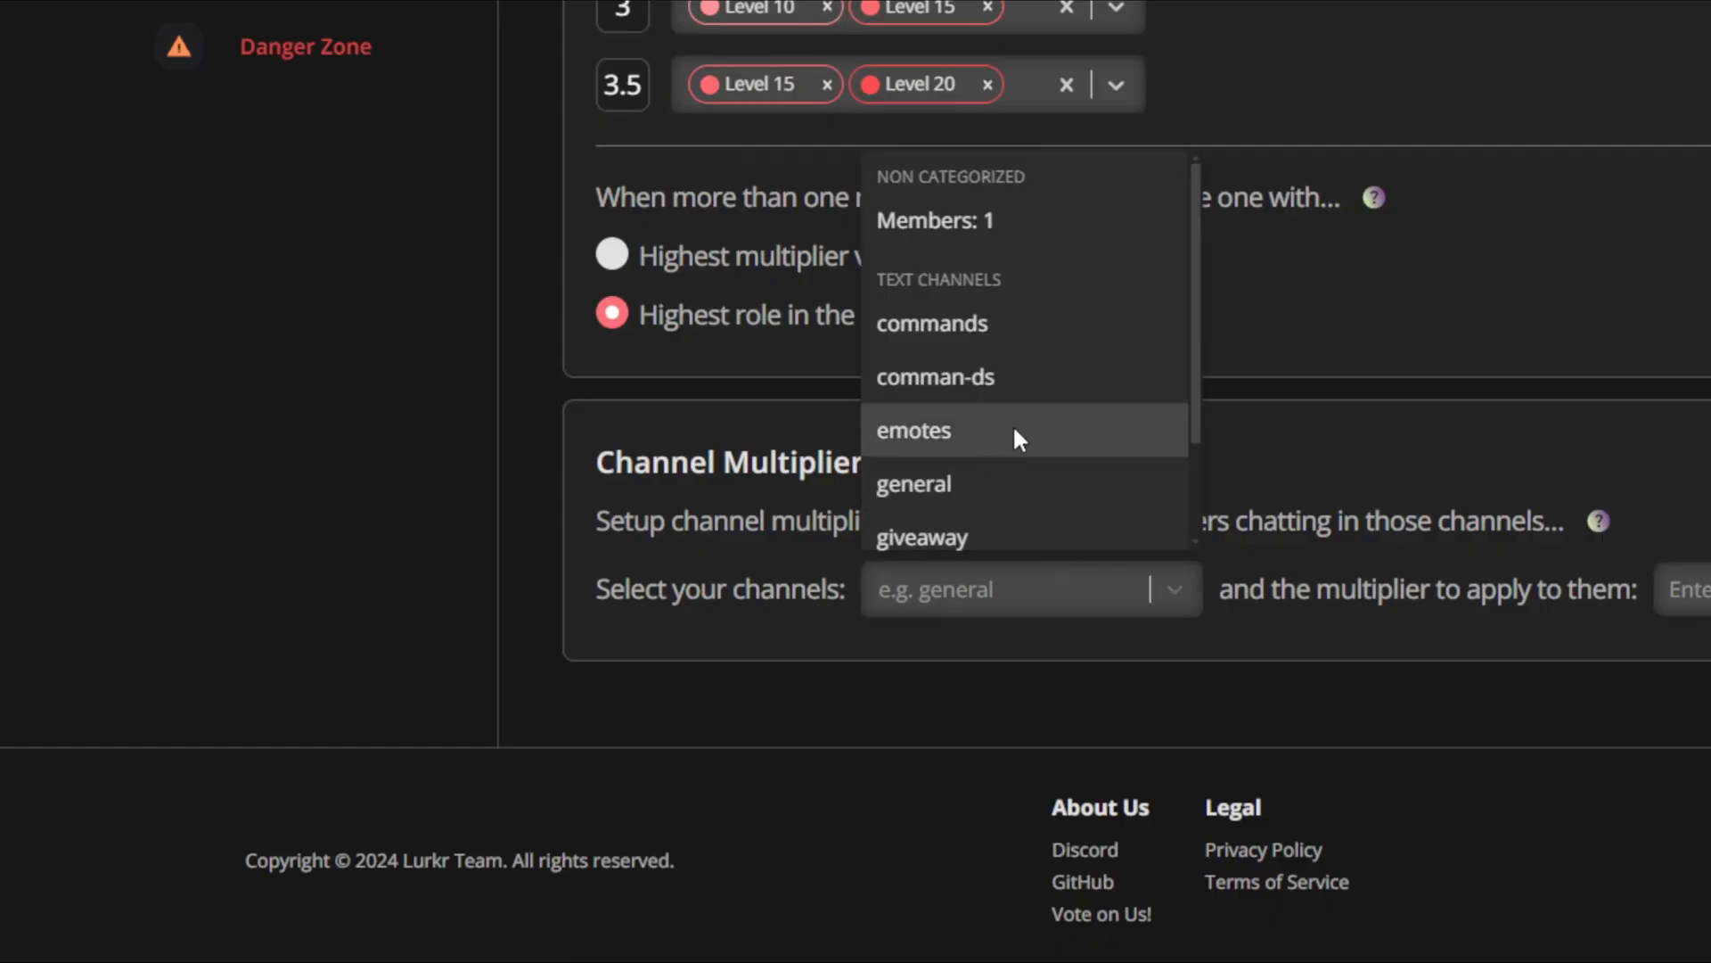
pyautogui.scroll(-2, 1013, 424)
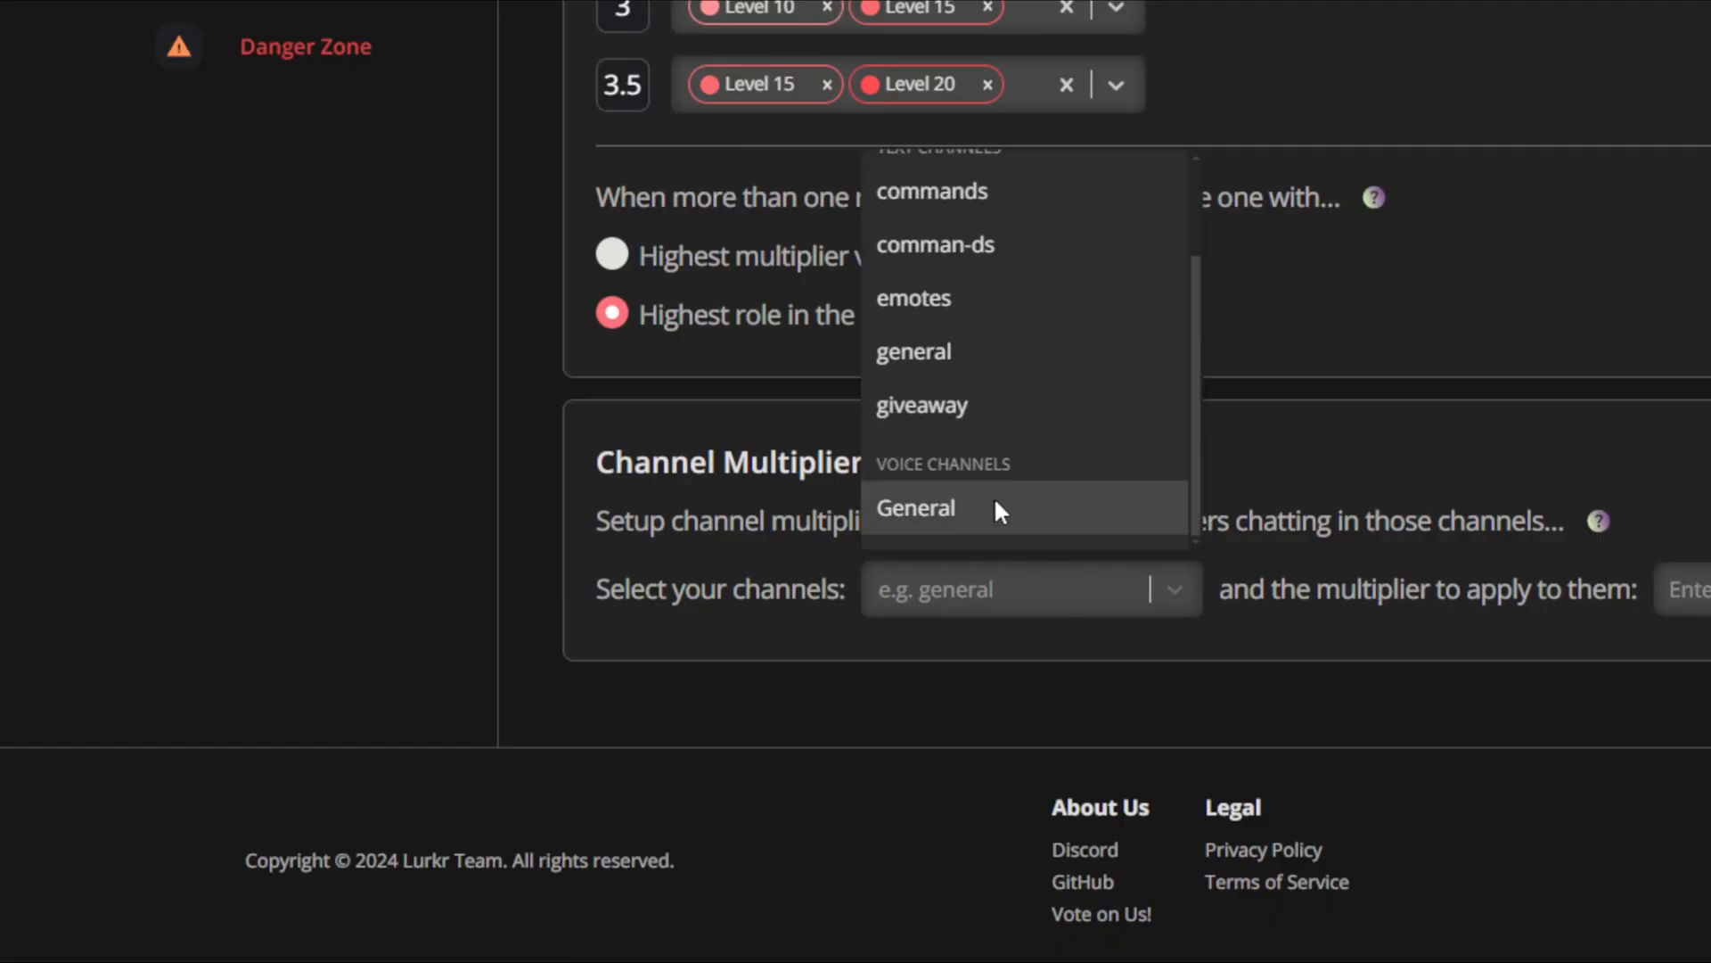
pyautogui.click(1004, 404)
pyautogui.click(1337, 453)
pyautogui.click(1687, 590)
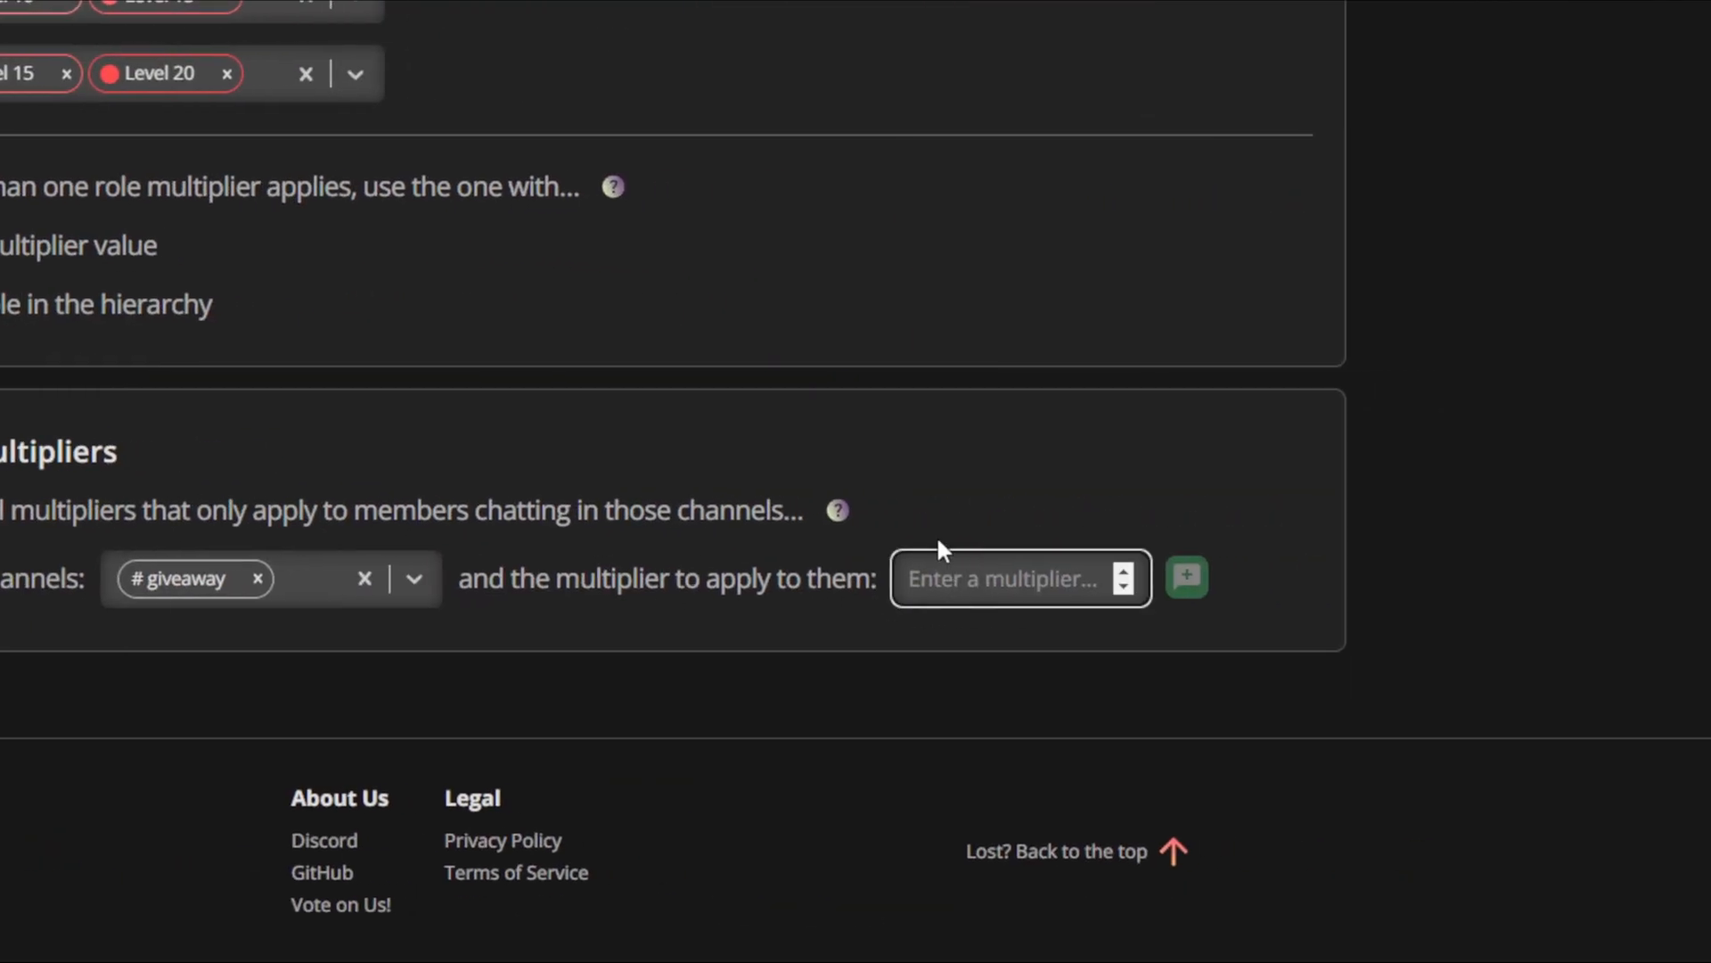
pyautogui.write('1.5')
pyautogui.press('Return')
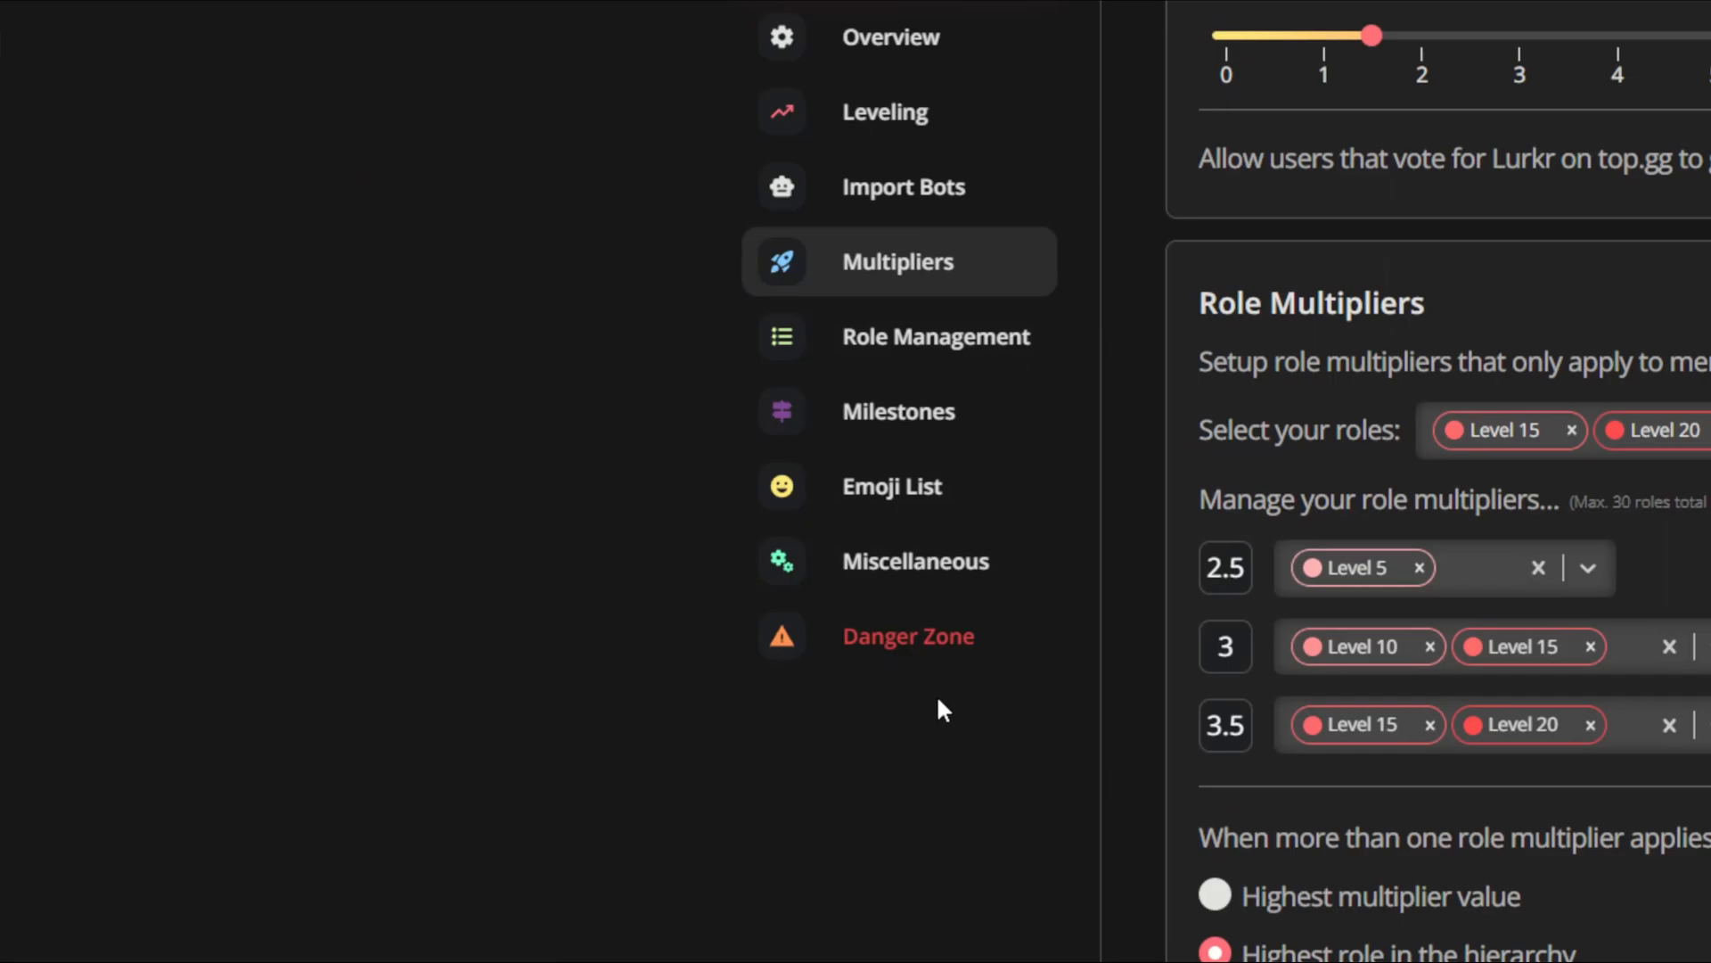
# Download the server's leveling database from the Danger Zone settings.
pyautogui.click(891, 655)
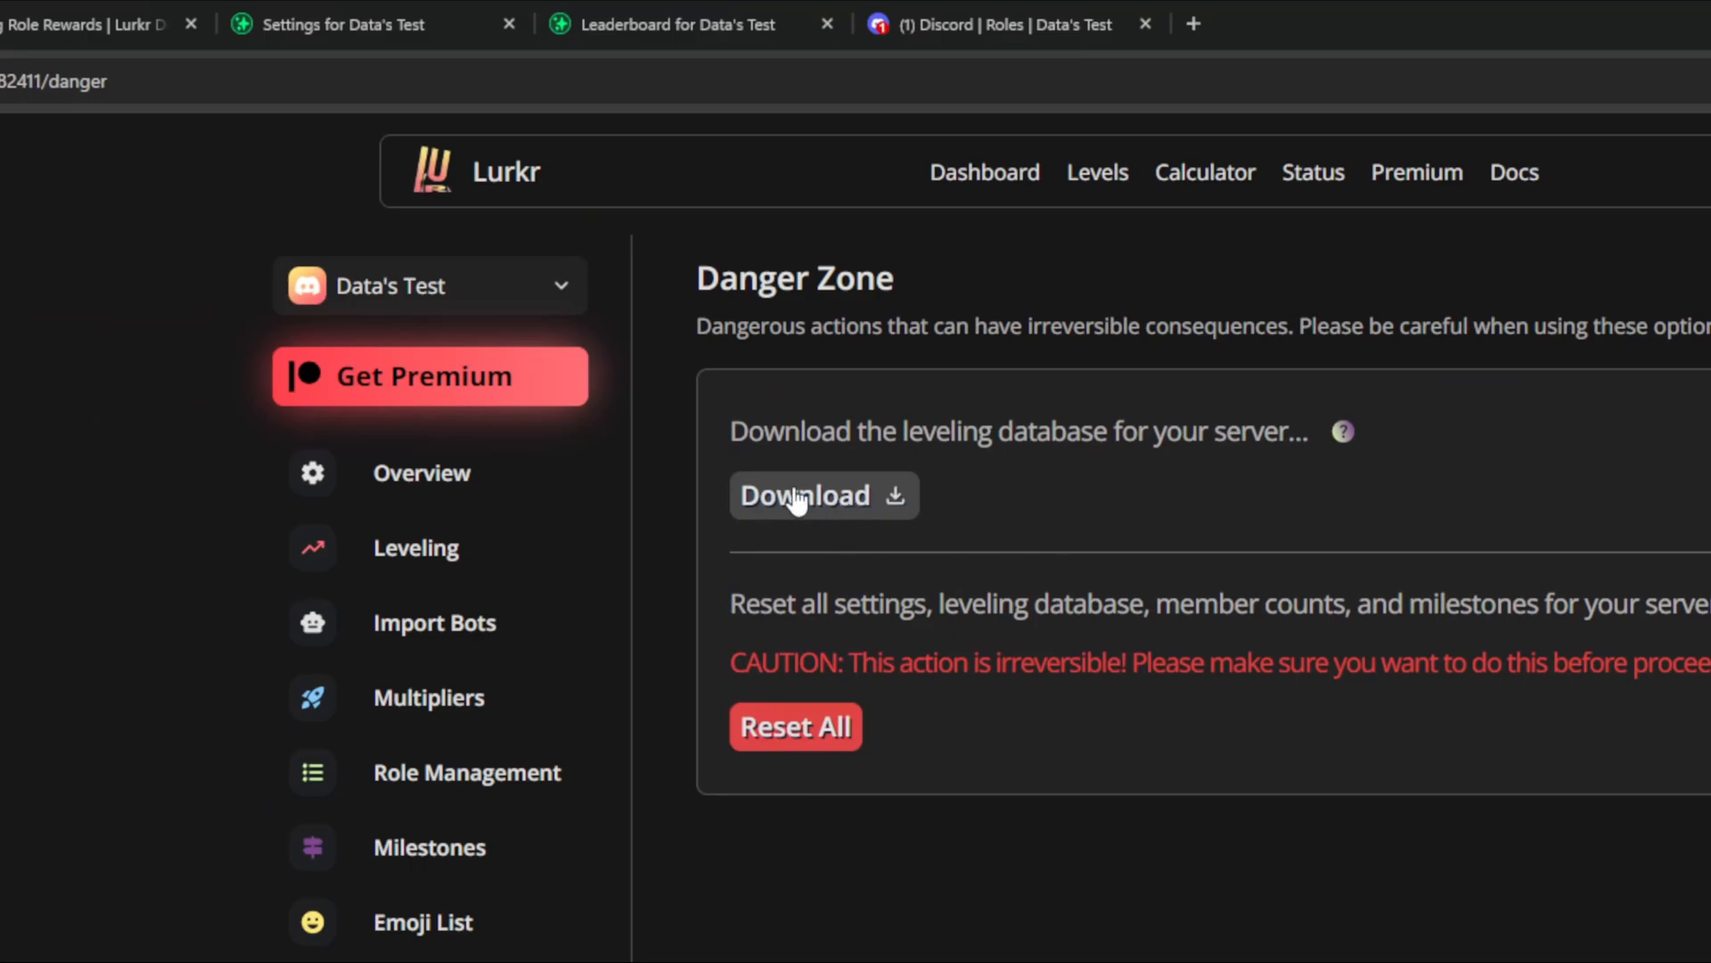
pyautogui.click(878, 506)
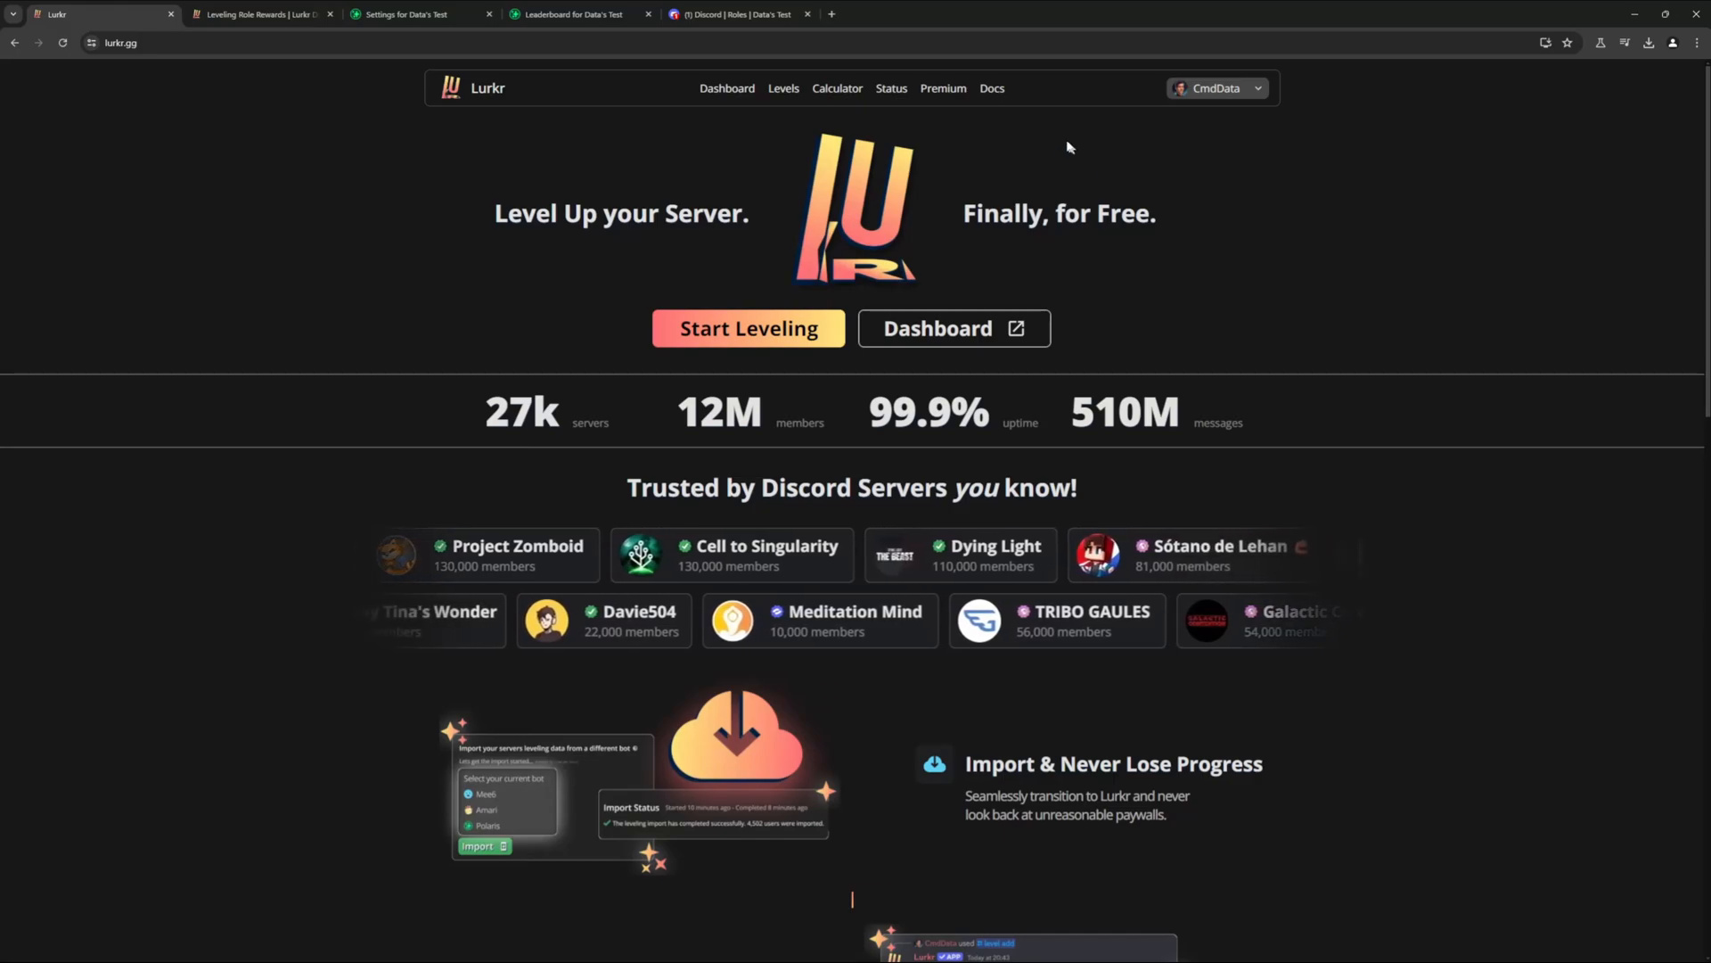
# Open Lurkr's Premium page and examine the Max, Ultimate and Free plan offers.
pyautogui.click(945, 93)
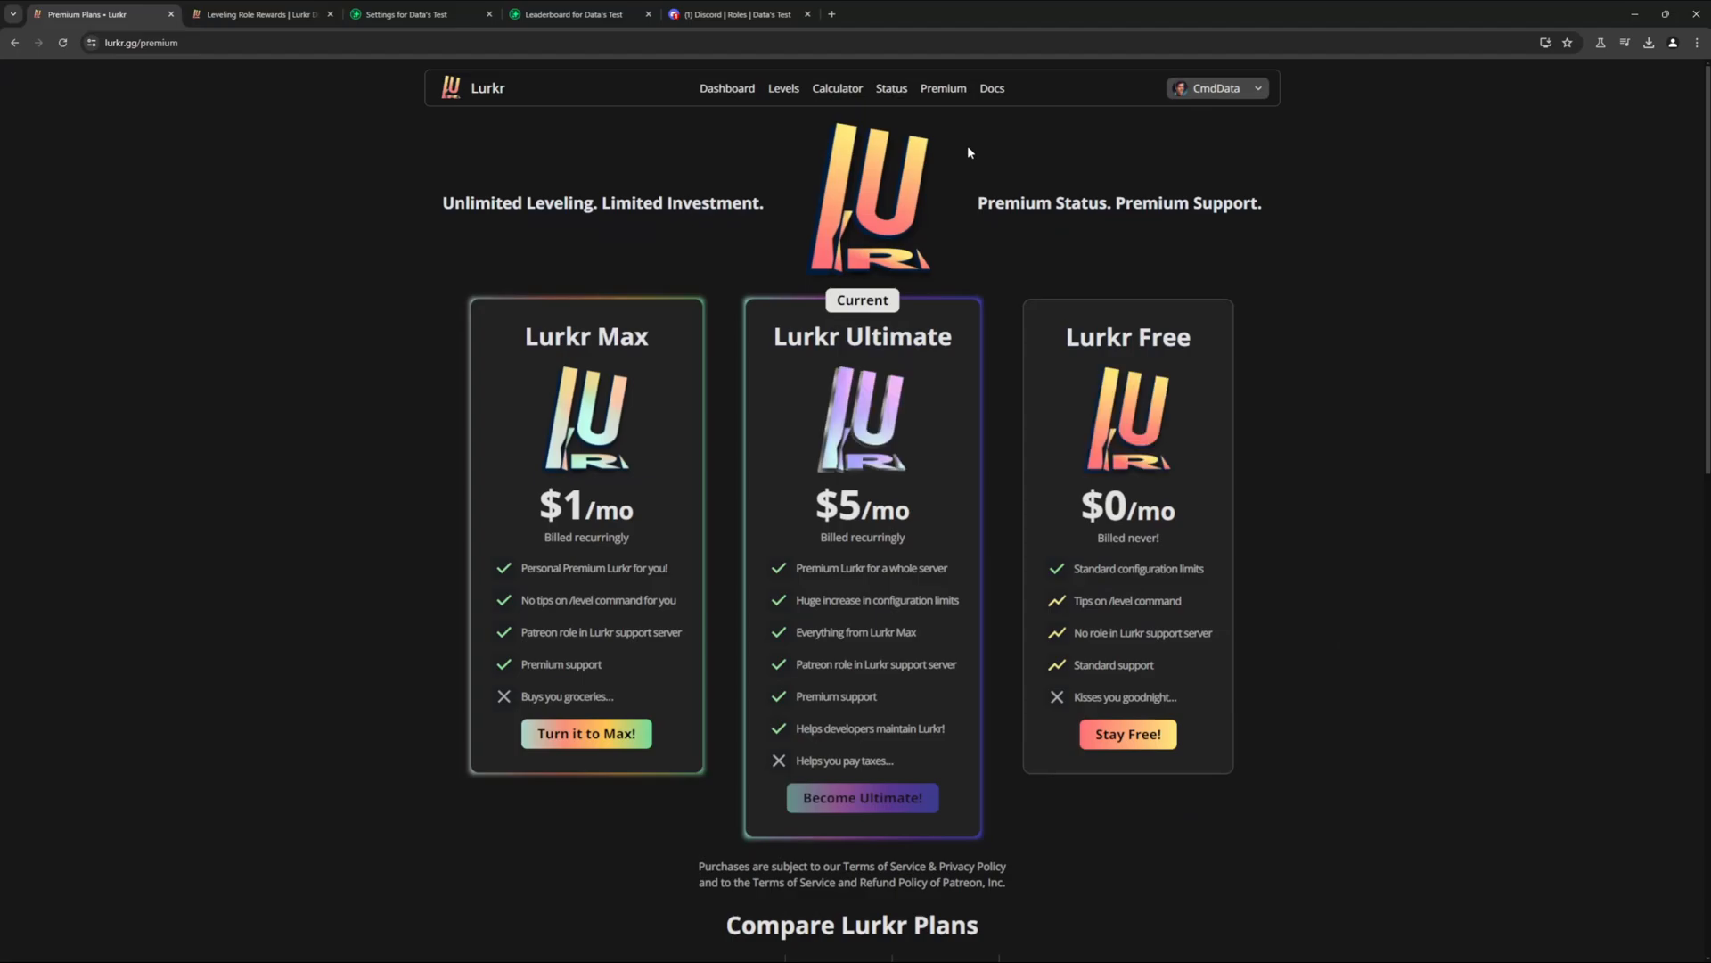
pyautogui.scroll(-1, 603, 203)
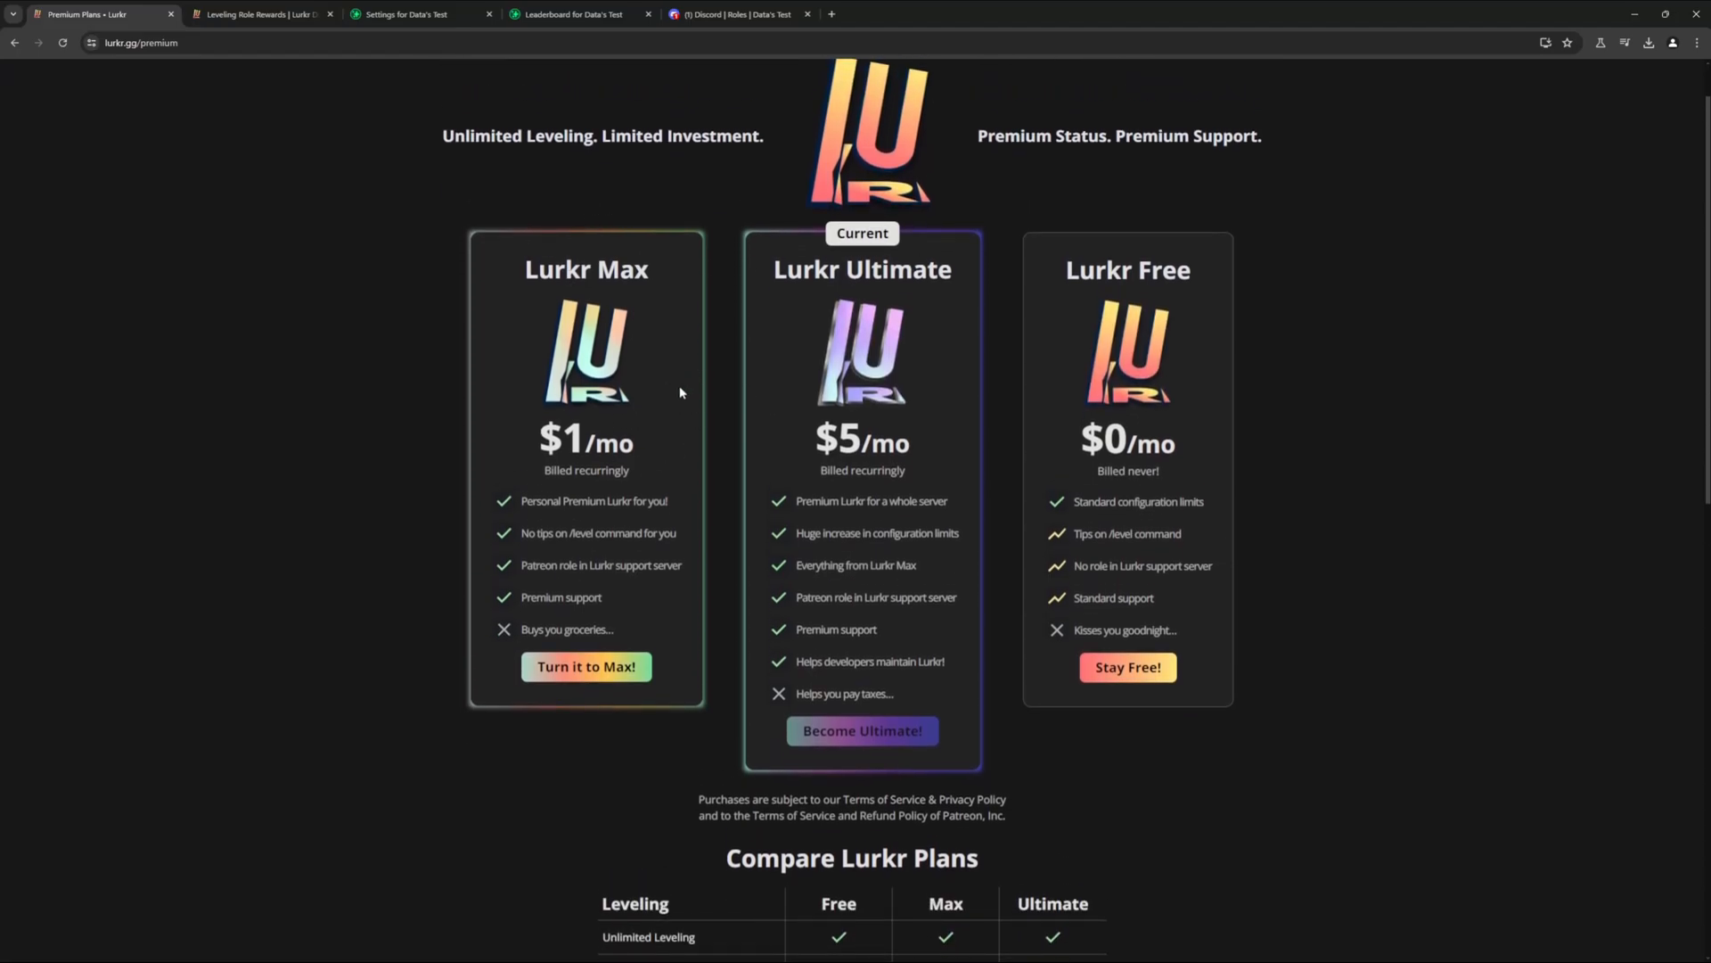
pyautogui.moveTo(766, 282); pyautogui.dragTo(928, 281)
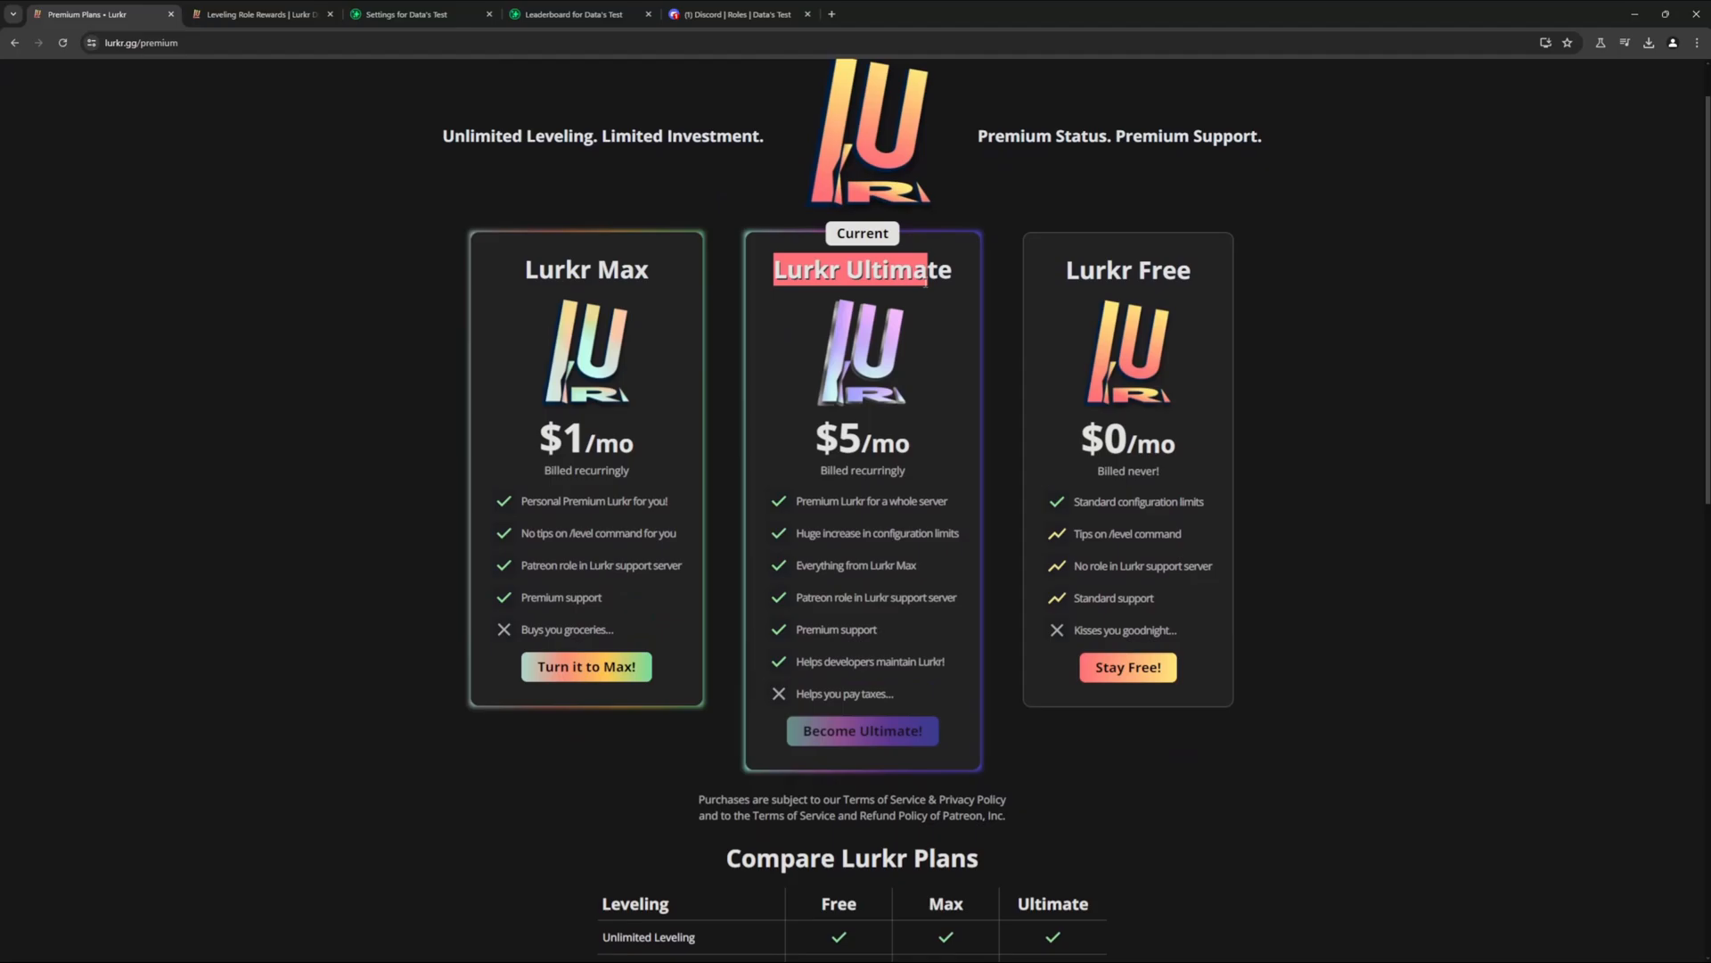
pyautogui.click(963, 304)
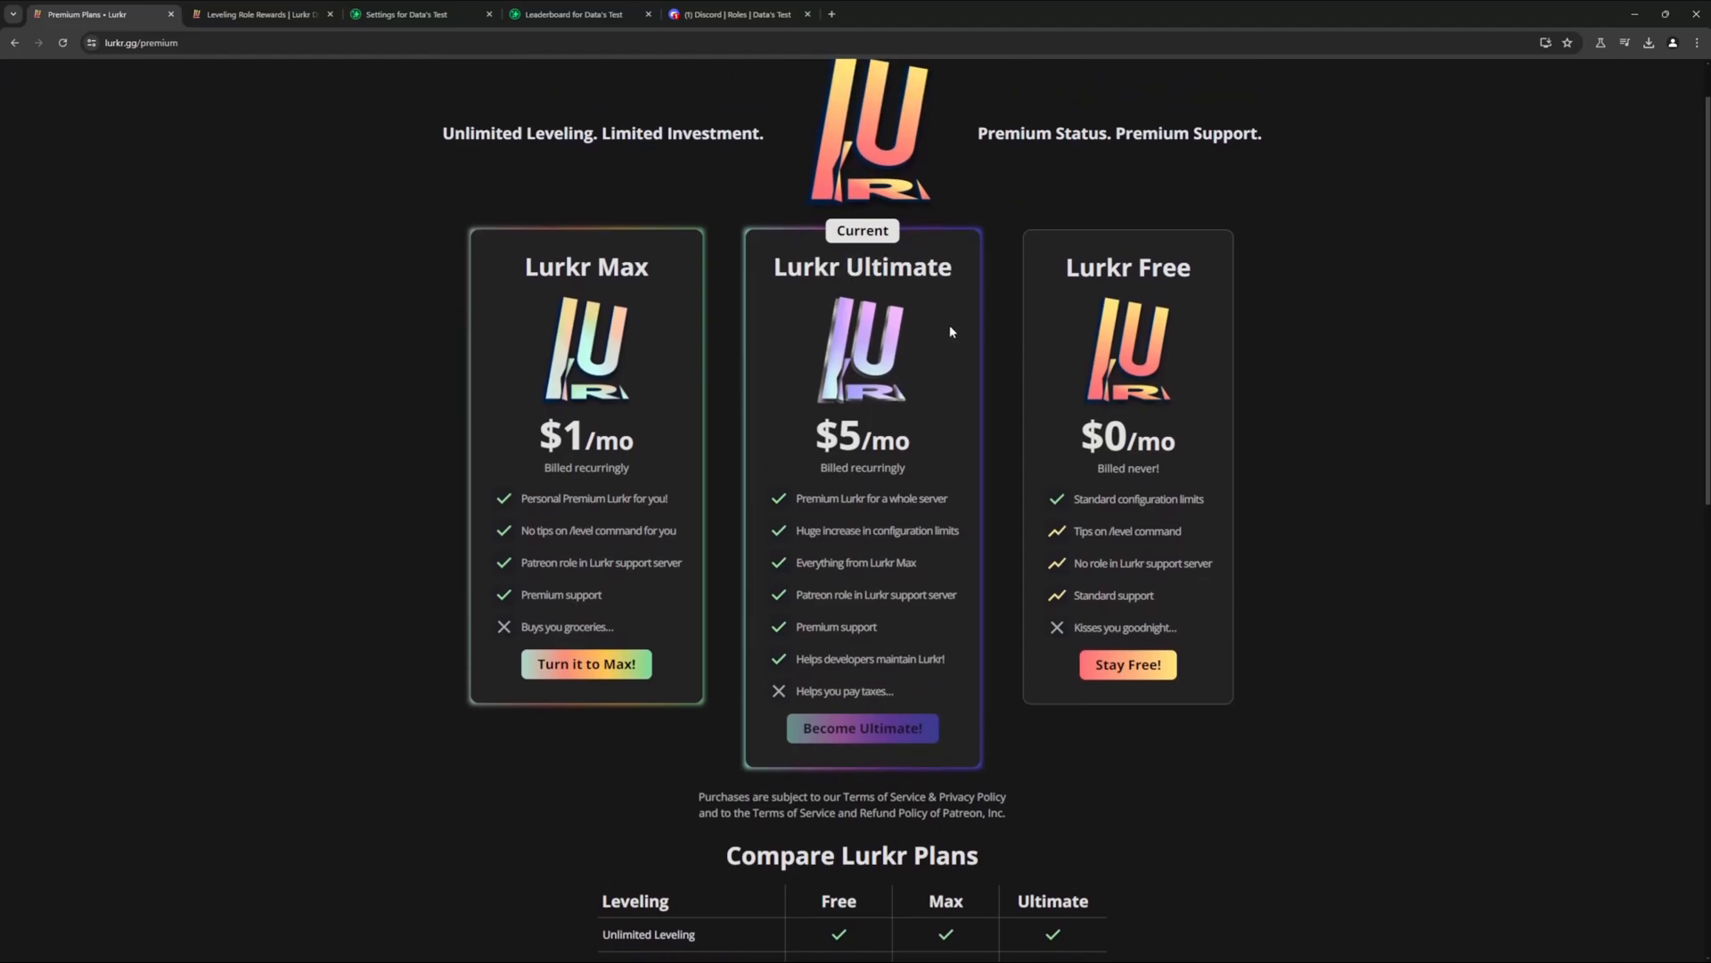
# Examine the plan comparison tables for leveling features and configuration limits, including leveling multipliers and role mention cooldown.
pyautogui.scroll(-6, 949, 330)
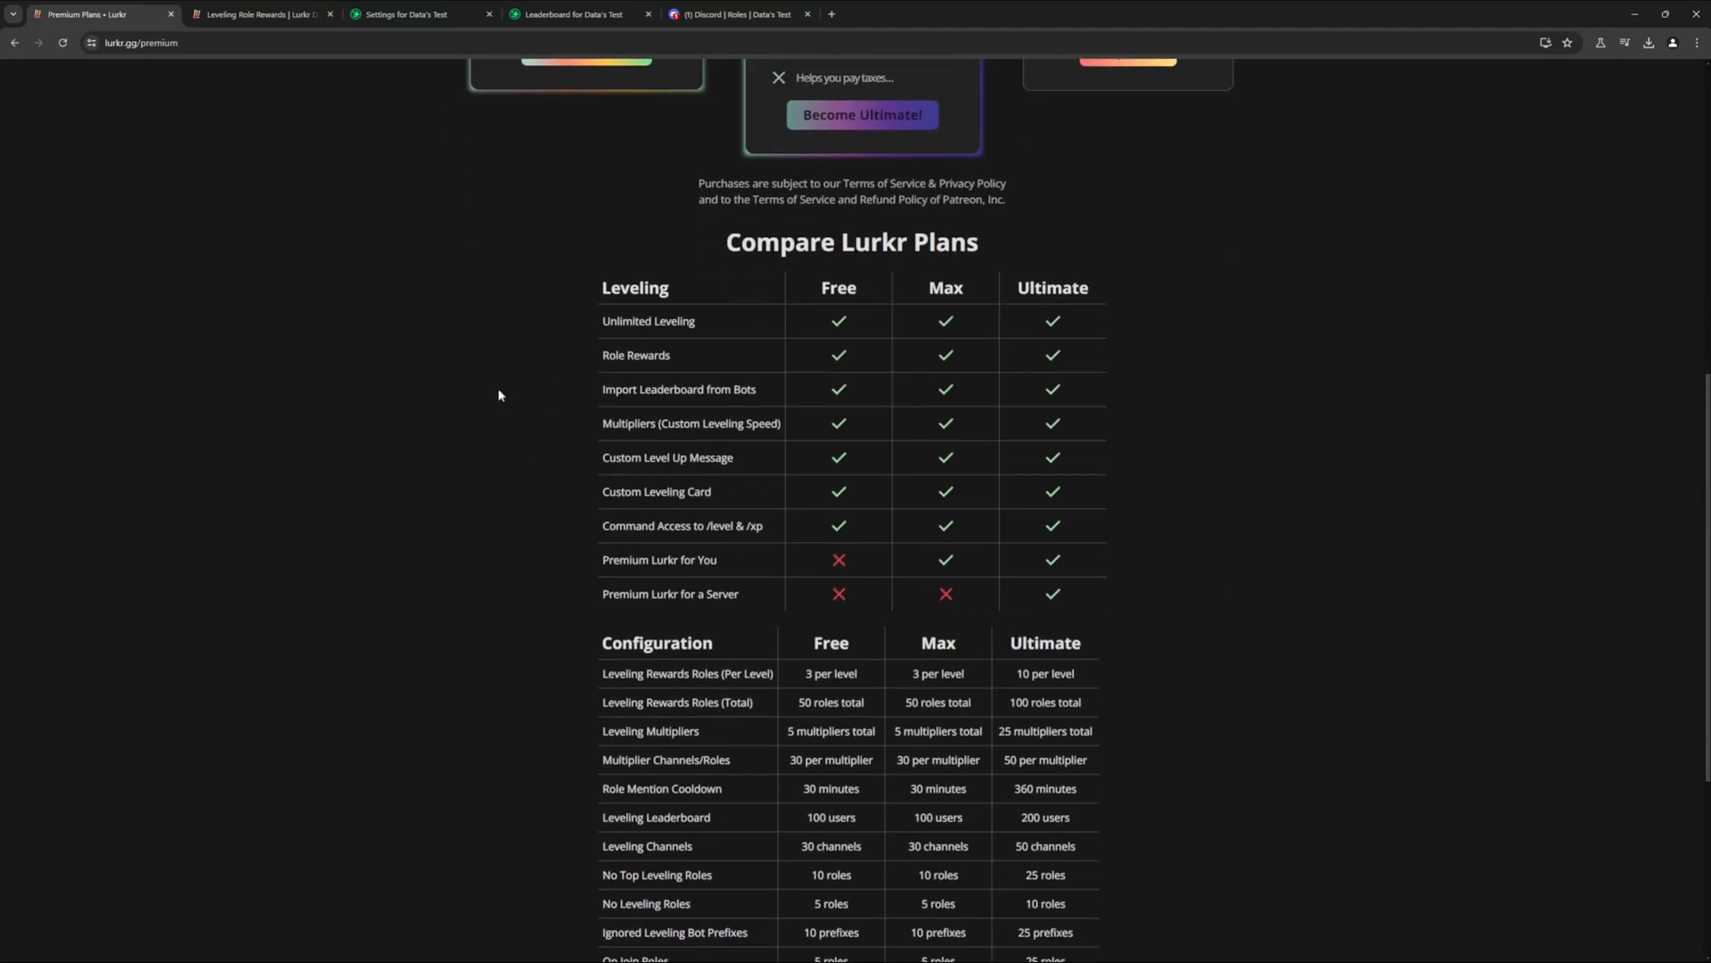
pyautogui.scroll(-1, 498, 394)
pyautogui.scroll(-1, 497, 390)
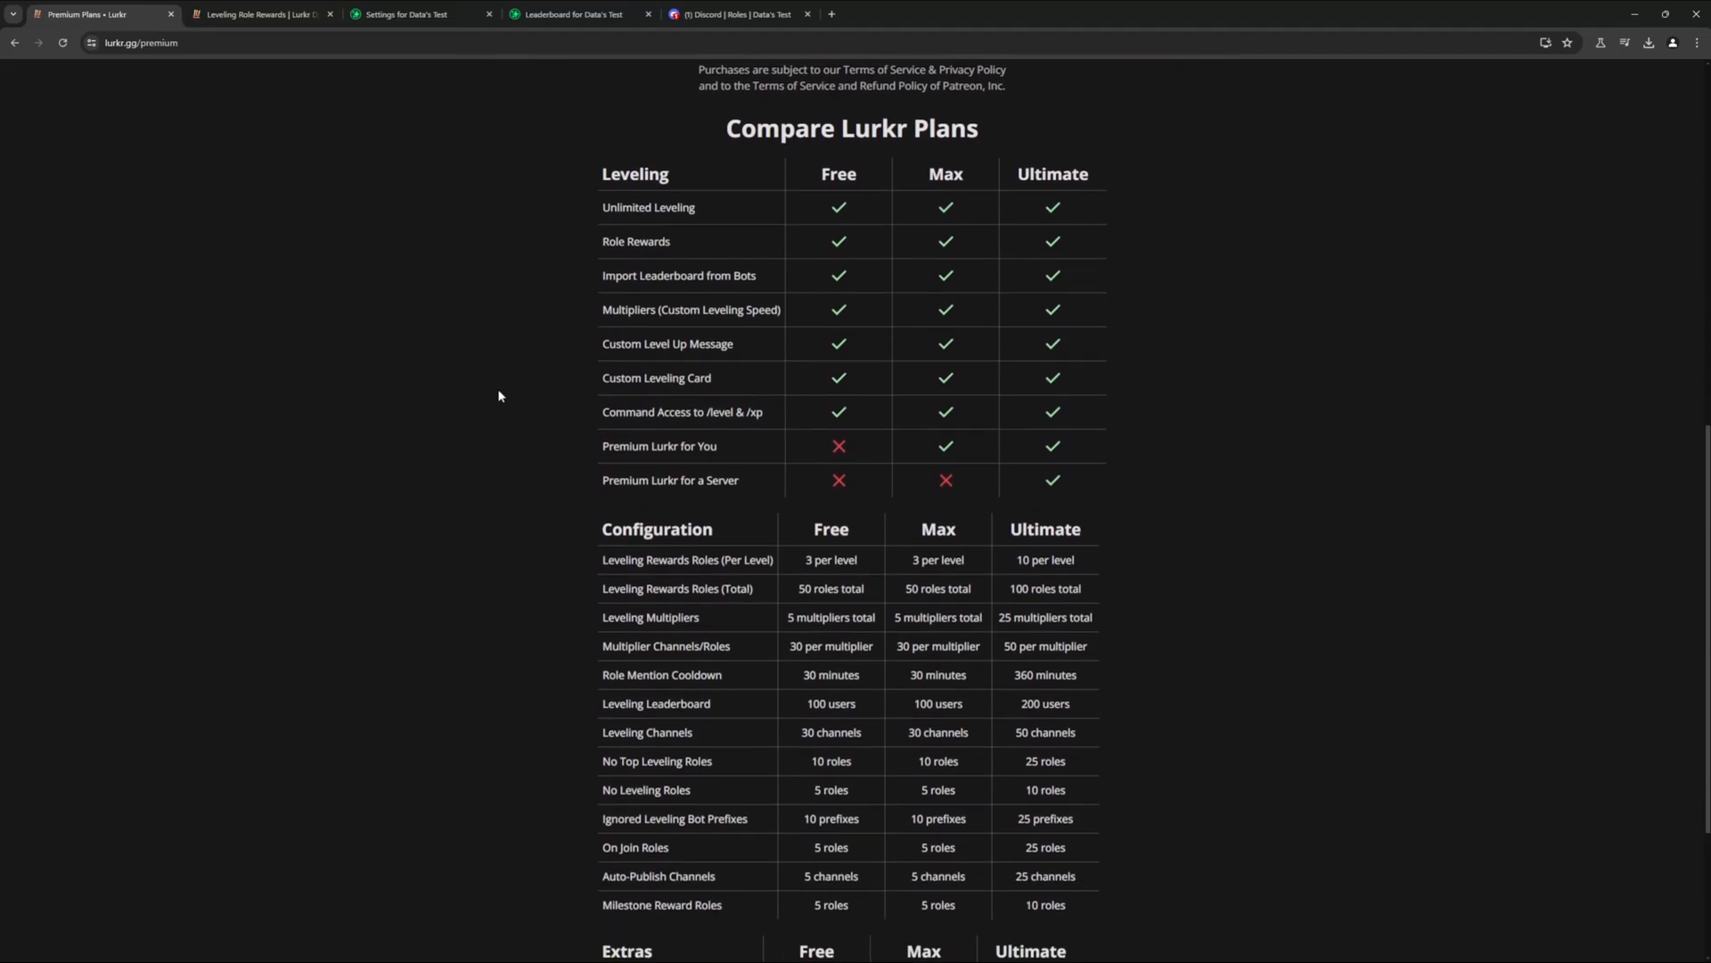
pyautogui.scroll(7, 752, 714)
pyautogui.scroll(-7, 816, 734)
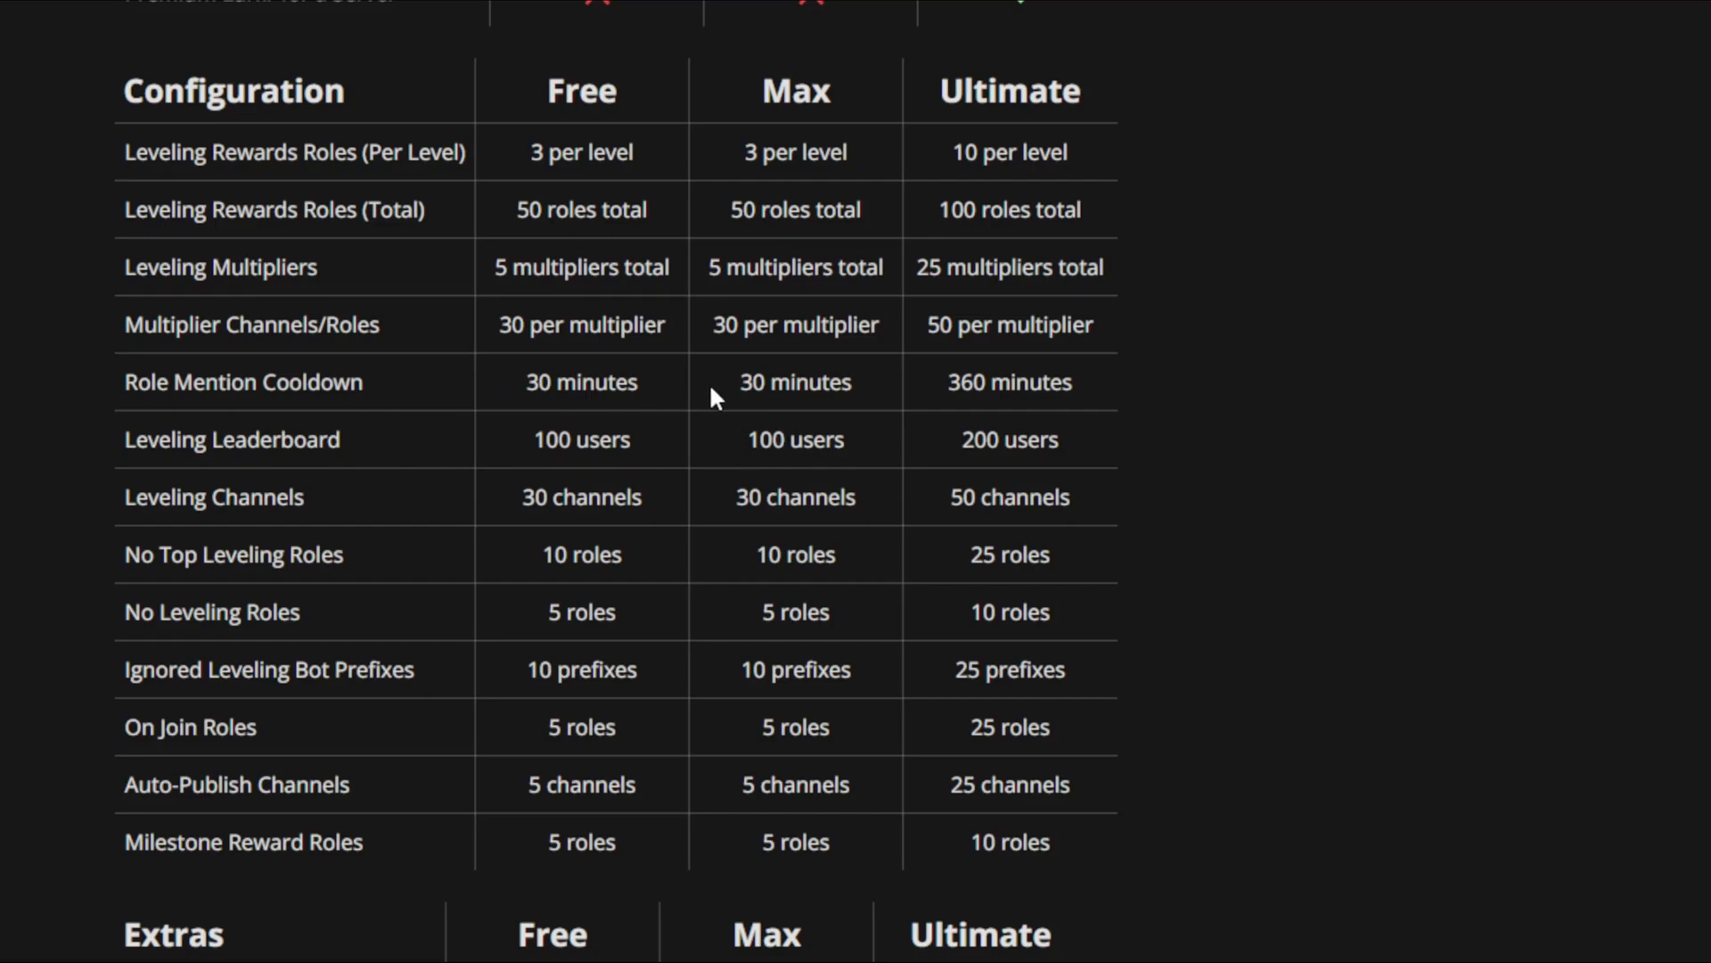
pyautogui.moveTo(947, 383); pyautogui.dragTo(985, 383)
pyautogui.doubleClick(925, 267)
pyautogui.click(927, 270)
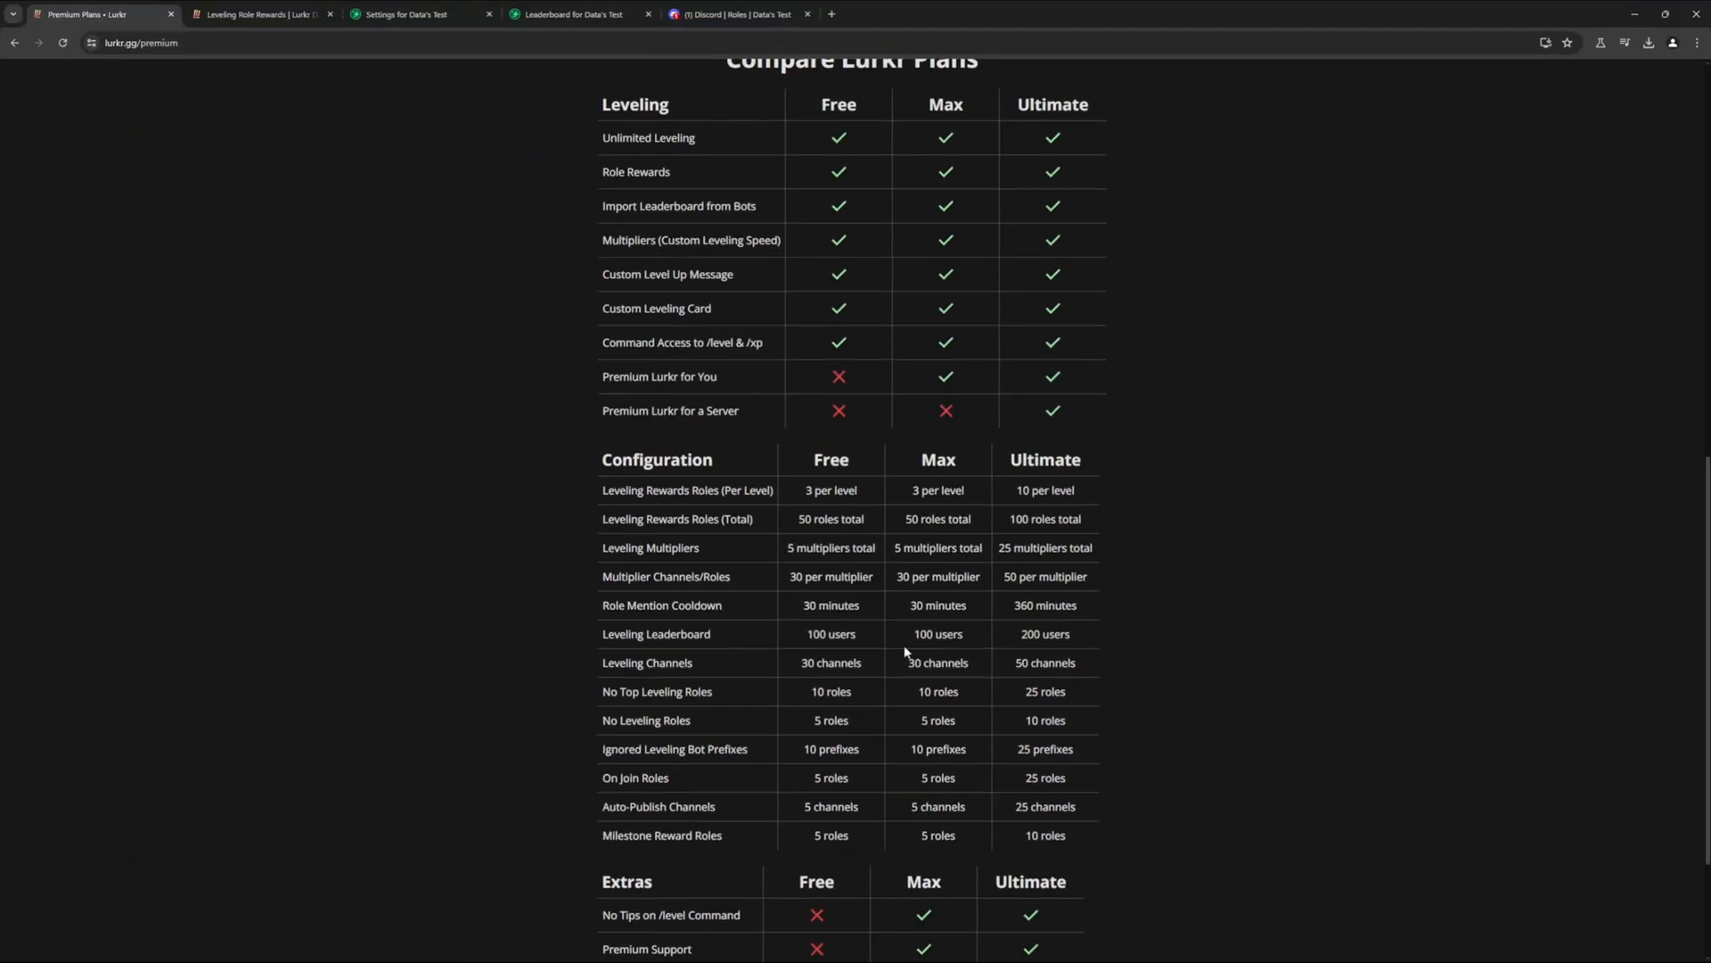
pyautogui.scroll(7, 905, 458)
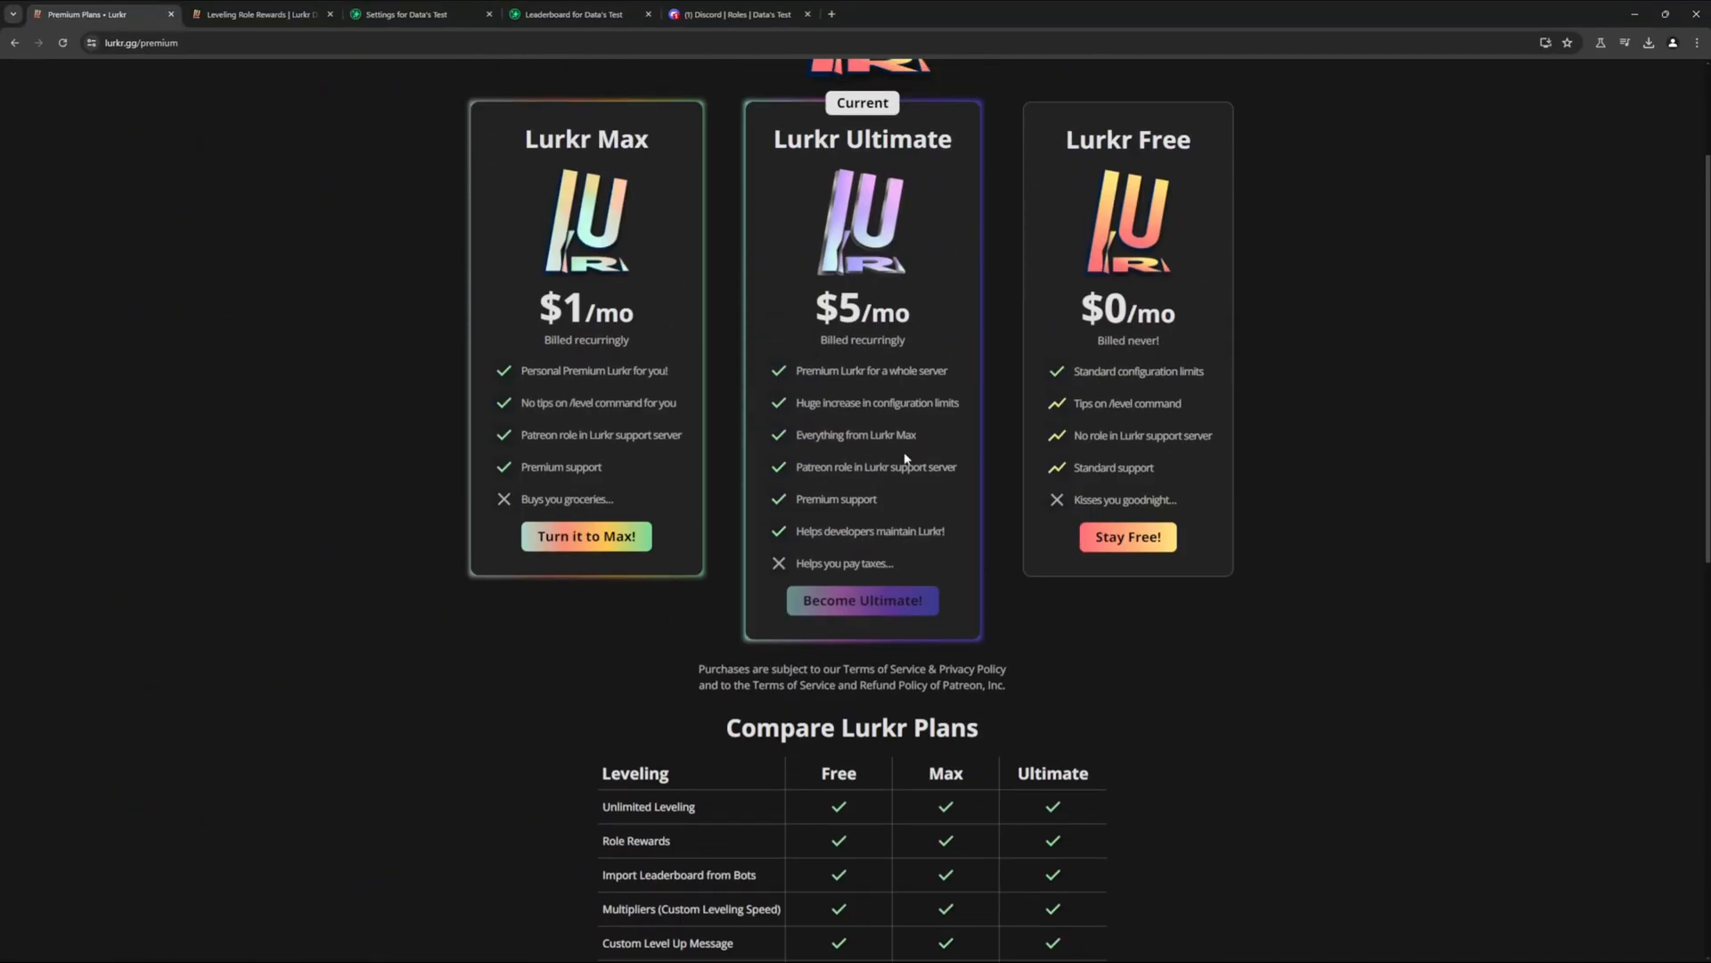